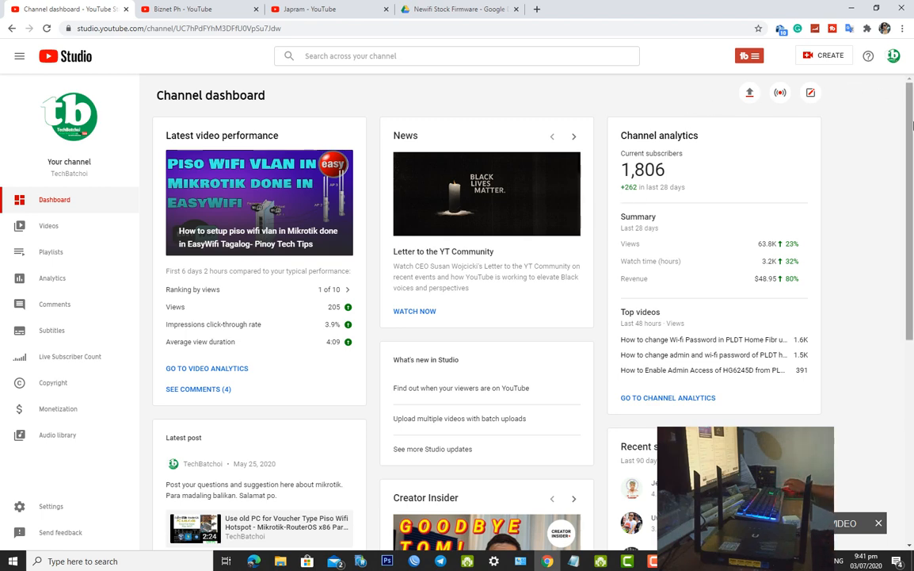
Browse the Japram channel's Newifi3 D2 firmware uploads, then switch to the Biznet Ph channel page
{"action": "left_click_drag", "start_coordinate": [913, 131], "coordinate": [913, 124]}
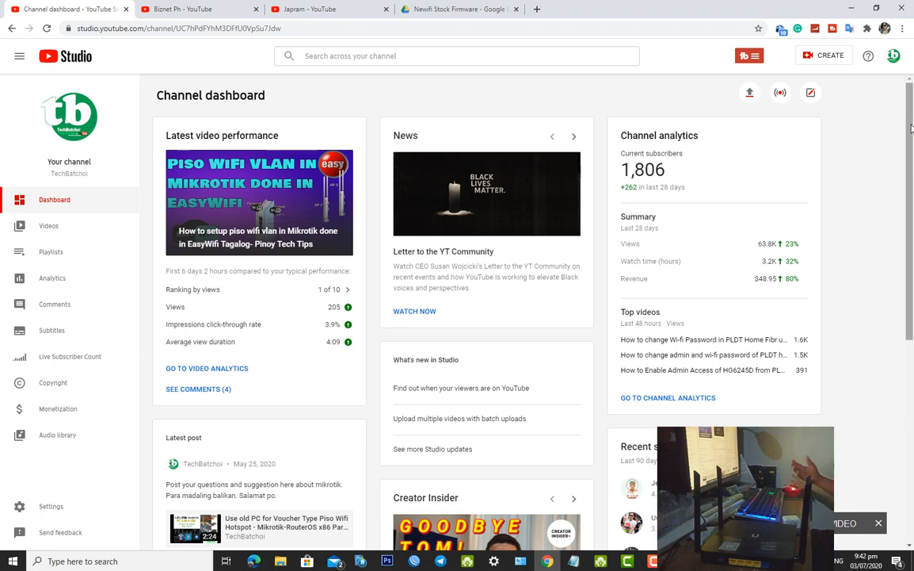
{"action": "mouse_move", "coordinate": [911, 128]}
{"action": "left_mouse_down"}
{"action": "mouse_move", "coordinate": [911, 139]}
{"action": "mouse_move", "coordinate": [911, 118]}
{"action": "left_mouse_up"}
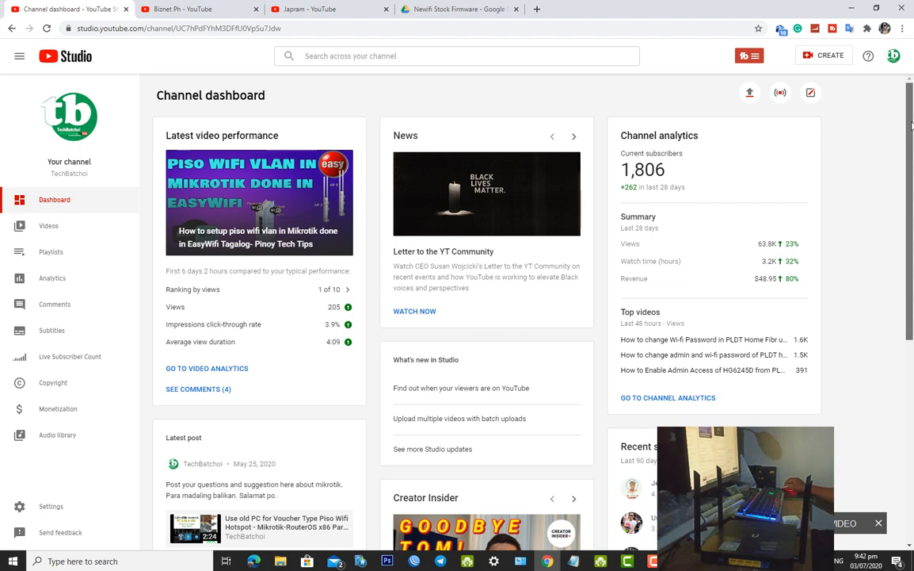
{"action": "mouse_move", "coordinate": [911, 125]}
{"action": "left_mouse_down"}
{"action": "mouse_move", "coordinate": [909, 184]}
{"action": "mouse_move", "coordinate": [911, 125]}
{"action": "left_mouse_up"}
{"action": "left_click", "coordinate": [342, 8]}
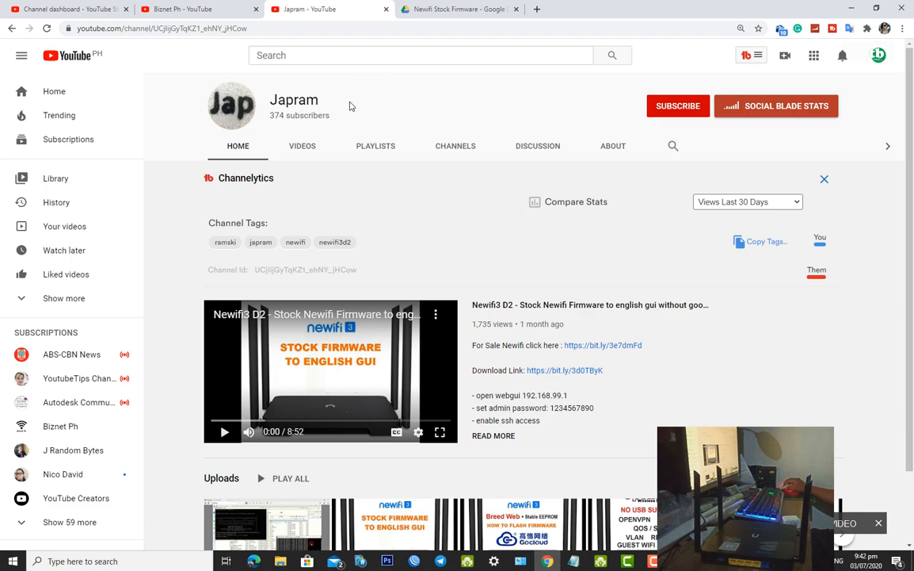
{"action": "scroll", "coordinate": [418, 126], "scroll_direction": "down", "scroll_amount": 1}
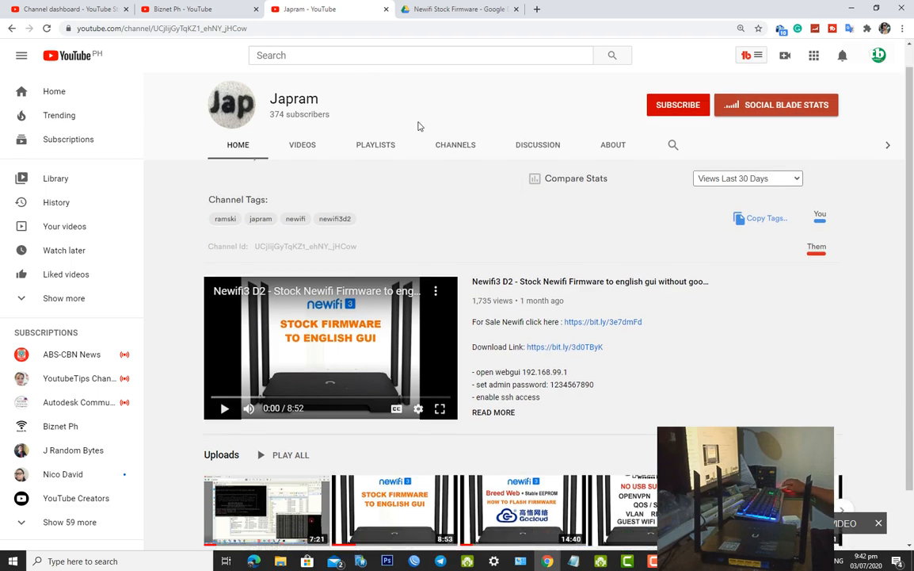
{"action": "scroll", "coordinate": [420, 126], "scroll_direction": "down", "scroll_amount": 1}
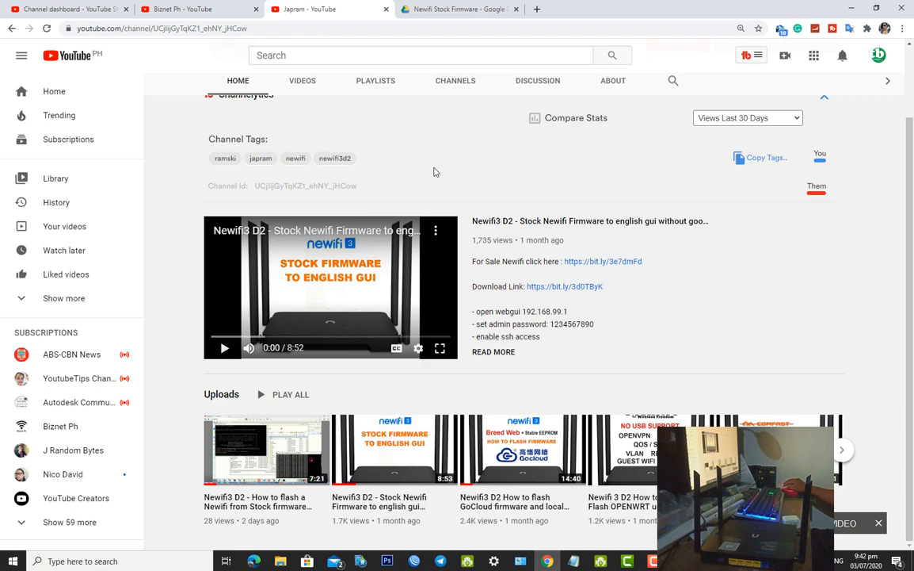
{"action": "scroll", "coordinate": [438, 156], "scroll_direction": "up", "scroll_amount": 2}
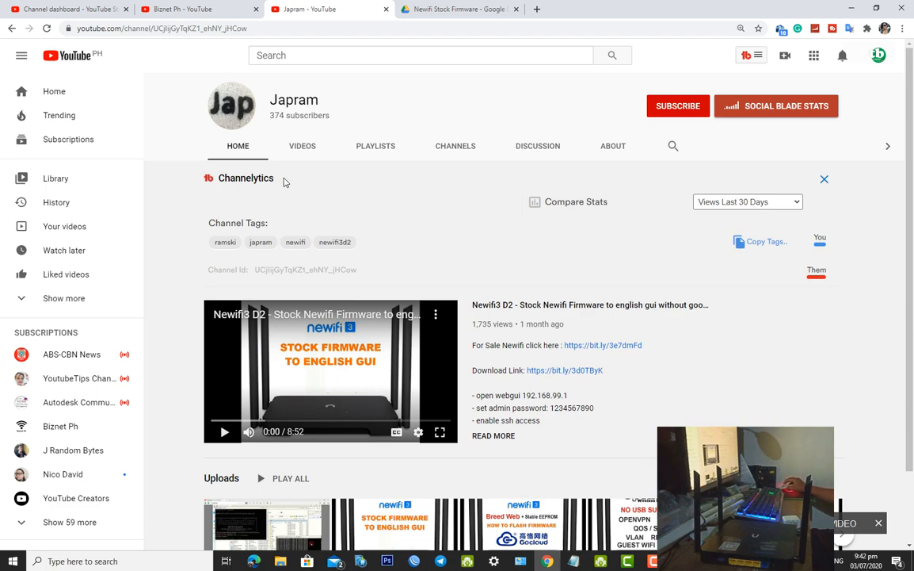
{"action": "left_click", "coordinate": [179, 11]}
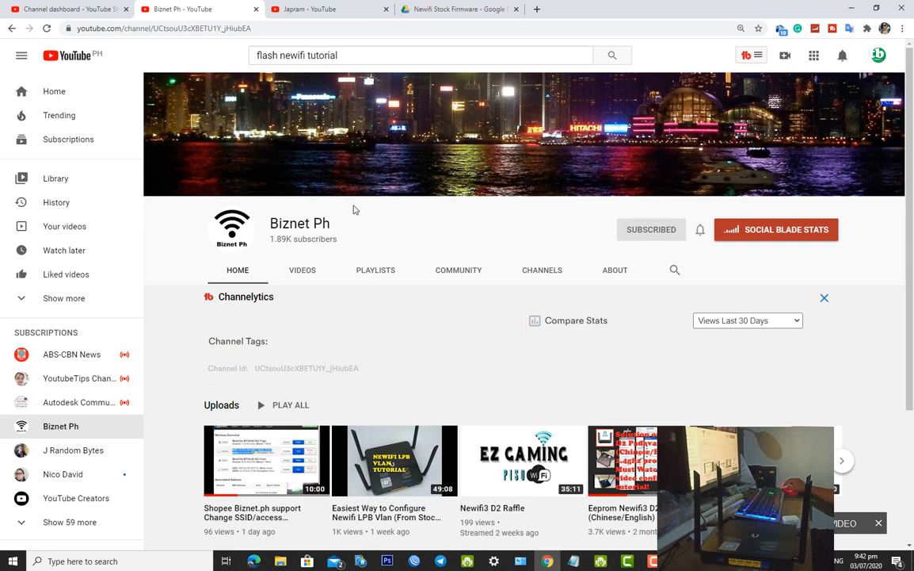
Scroll through Biznet Ph's Newifi videos, then bring GoCloud Steps.txt to the front in Notepad
{"action": "scroll", "coordinate": [441, 234], "scroll_direction": "down", "scroll_amount": 2}
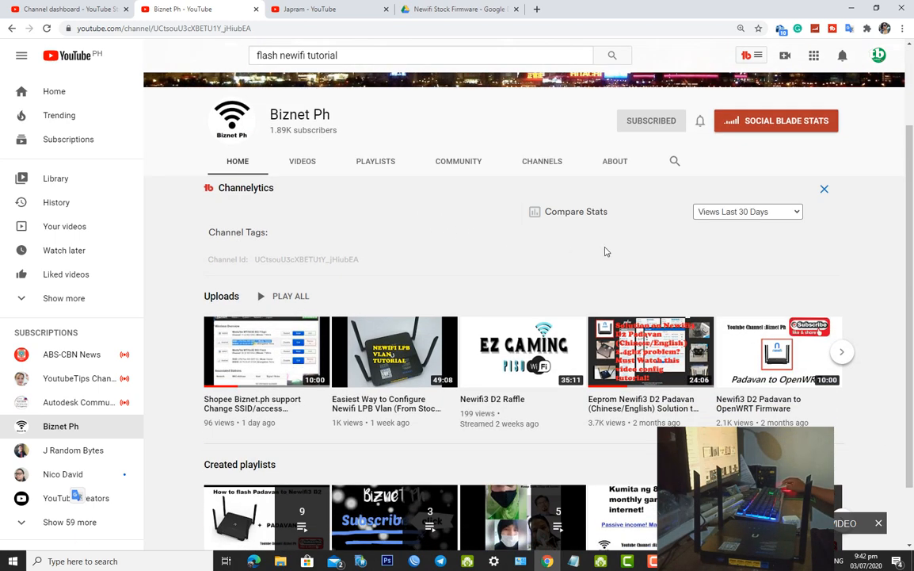
{"action": "left_click_drag", "start_coordinate": [909, 204], "coordinate": [913, 154]}
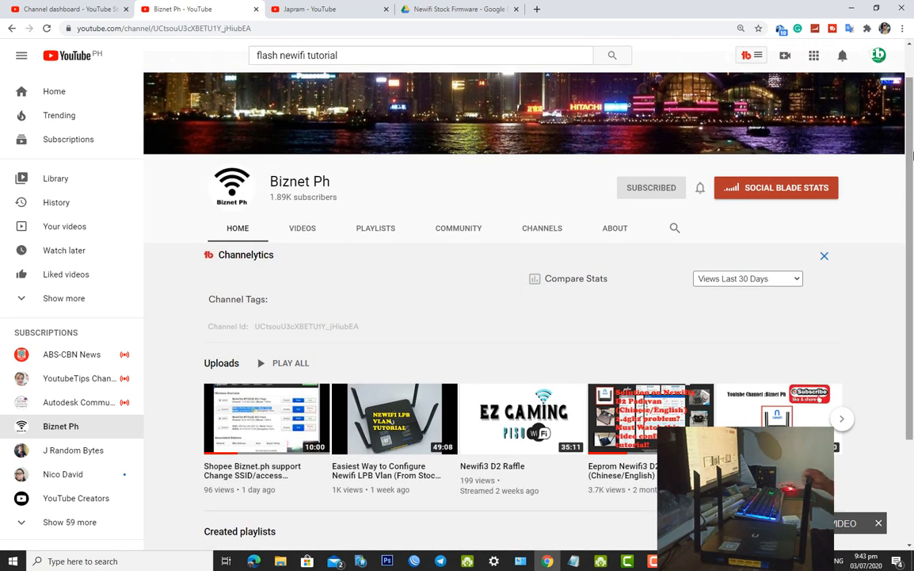
{"action": "scroll", "coordinate": [913, 136], "scroll_direction": "up", "scroll_amount": 1}
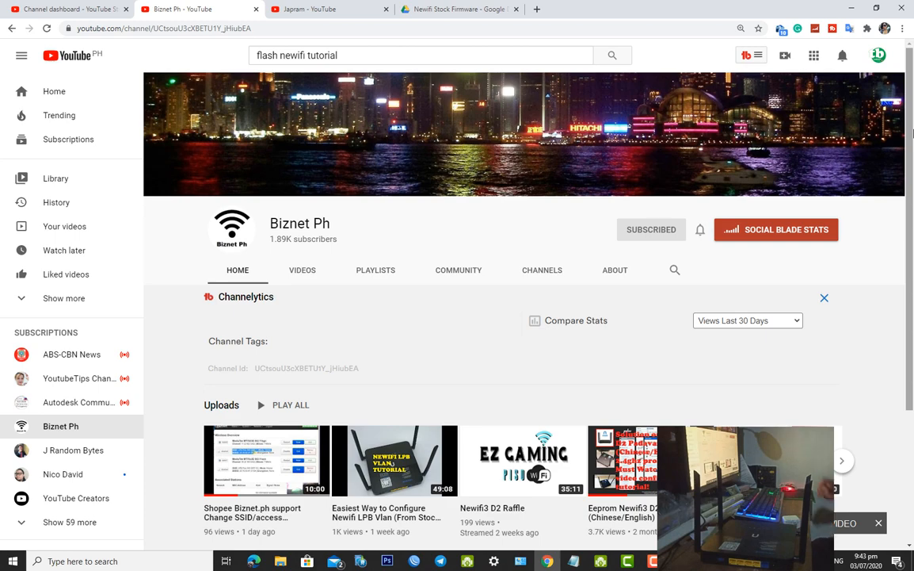
{"action": "scroll", "coordinate": [912, 133], "scroll_direction": "down", "scroll_amount": 1}
{"action": "mouse_move", "coordinate": [912, 133]}
{"action": "left_mouse_down"}
{"action": "mouse_move", "coordinate": [912, 245]}
{"action": "mouse_move", "coordinate": [908, 129]}
{"action": "left_mouse_up"}
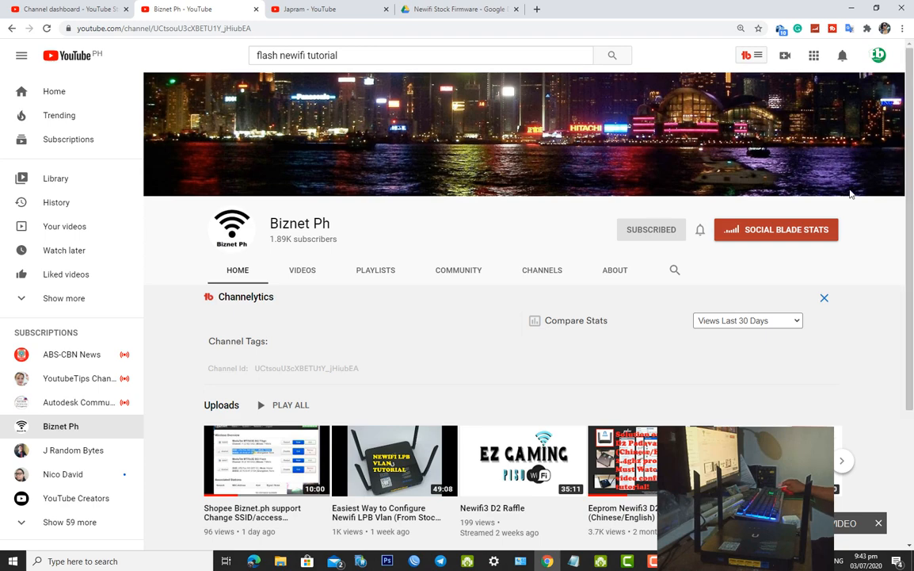
{"action": "left_click", "coordinate": [574, 561]}
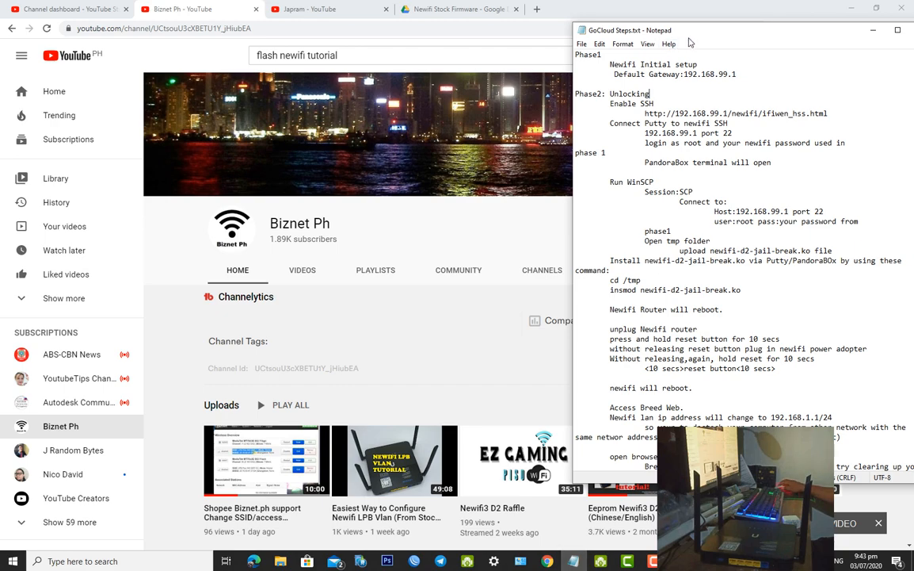
Shift the GoCloud Steps window left, make it taller, and read through its Phase 1–3 steps
{"action": "left_click_drag", "start_coordinate": [622, 32], "coordinate": [584, 32]}
{"action": "left_click_drag", "start_coordinate": [746, 482], "coordinate": [745, 541]}
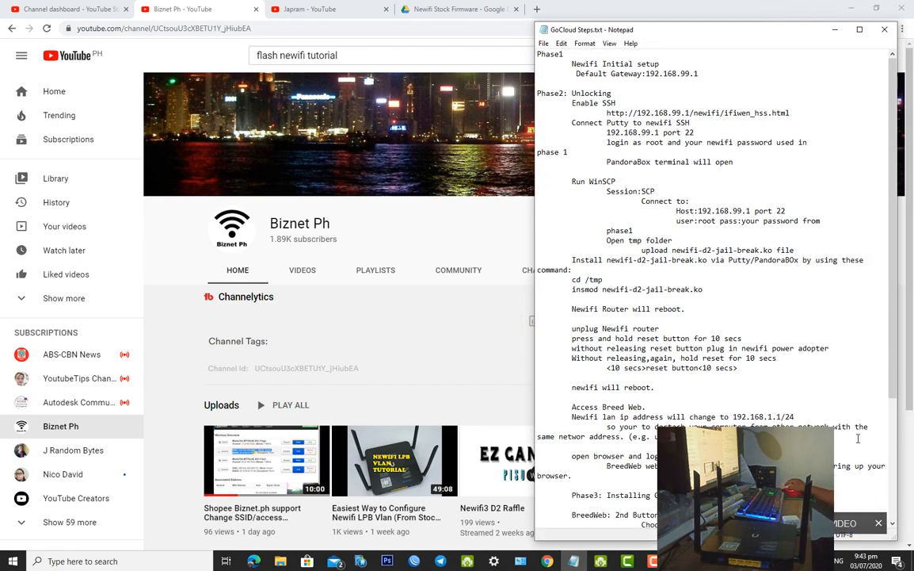
{"action": "mouse_move", "coordinate": [894, 347]}
{"action": "left_mouse_down"}
{"action": "mouse_move", "coordinate": [898, 369]}
{"action": "mouse_move", "coordinate": [898, 342]}
{"action": "left_mouse_up"}
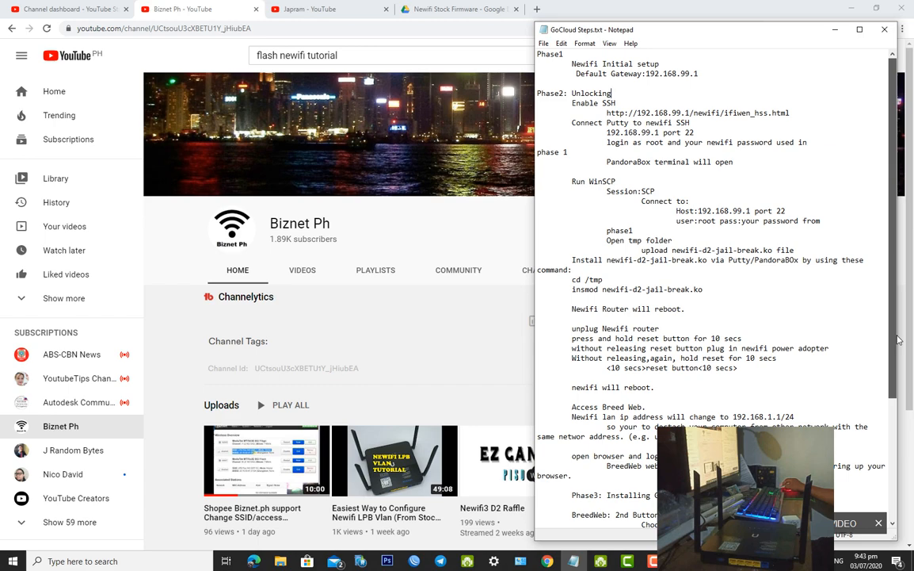
{"action": "left_click", "coordinate": [84, 9]}
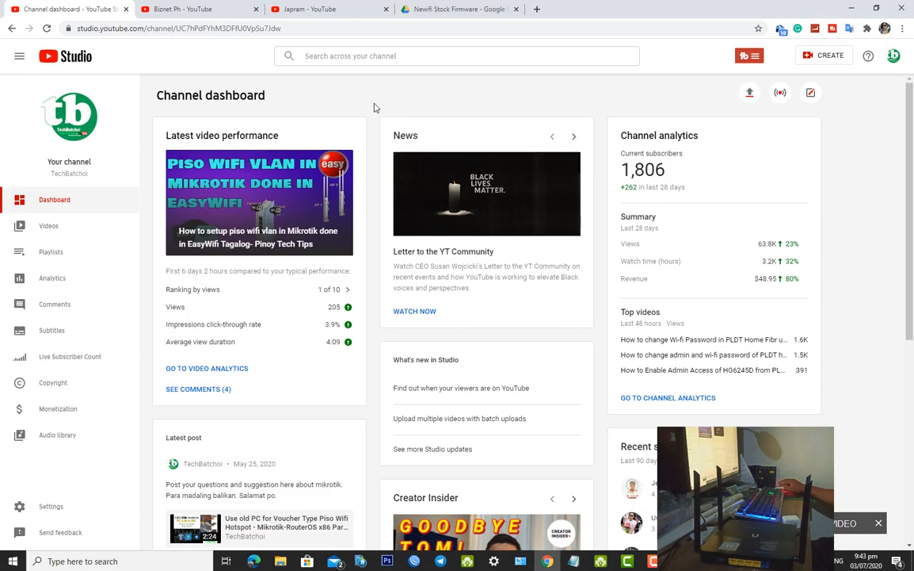
{"action": "key", "text": "alt+Tab"}
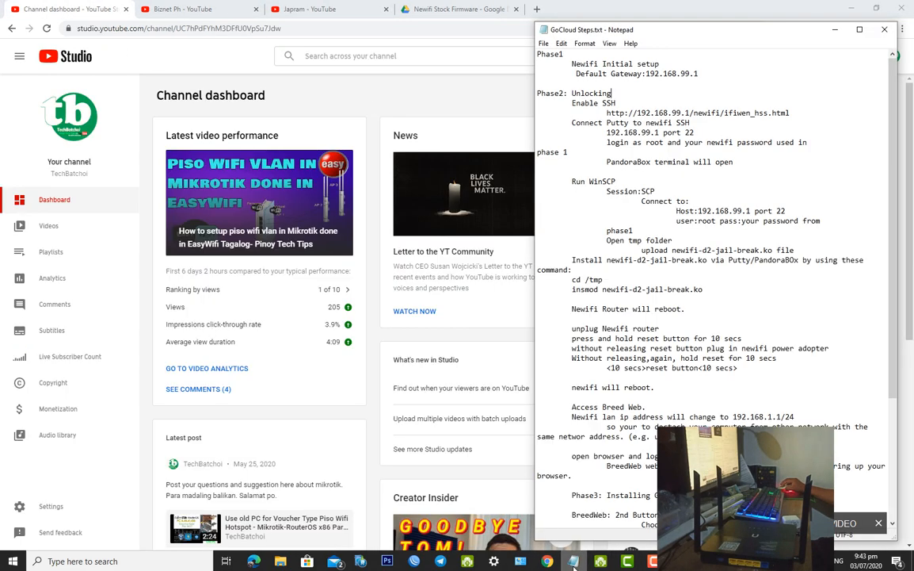
{"action": "scroll", "coordinate": [896, 377], "scroll_direction": "down", "scroll_amount": 1}
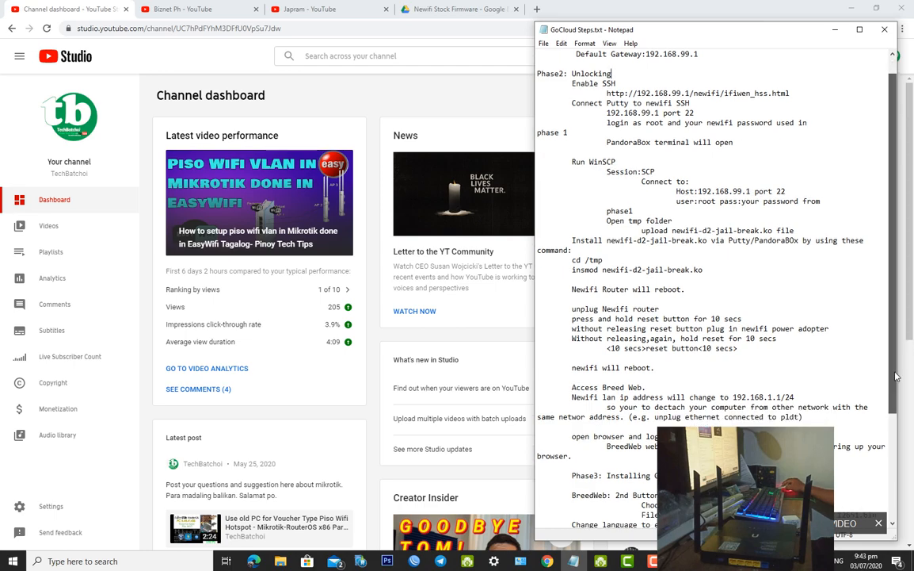
{"action": "scroll", "coordinate": [896, 378], "scroll_direction": "down", "scroll_amount": 1}
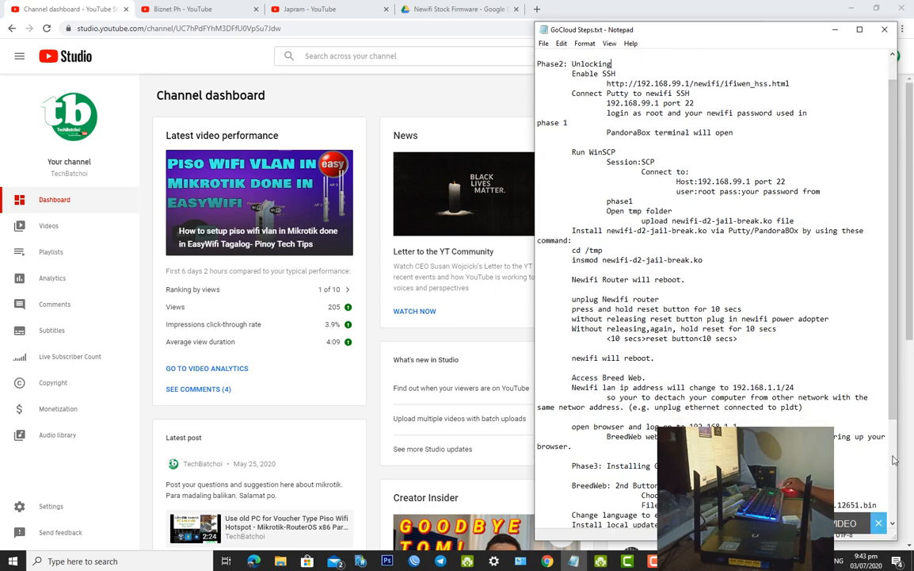
{"action": "scroll", "coordinate": [893, 459], "scroll_direction": "down", "scroll_amount": 4}
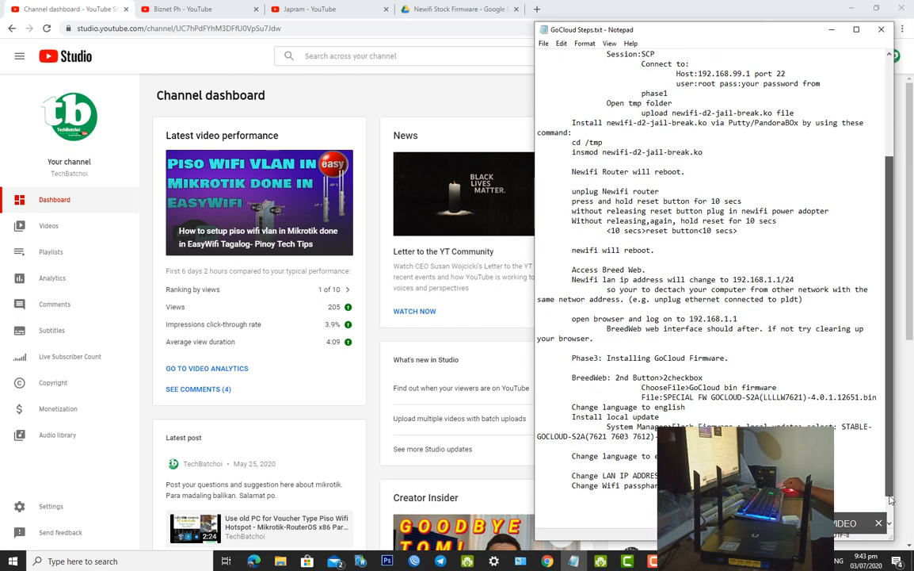
{"action": "scroll", "coordinate": [891, 500], "scroll_direction": "down", "scroll_amount": 1}
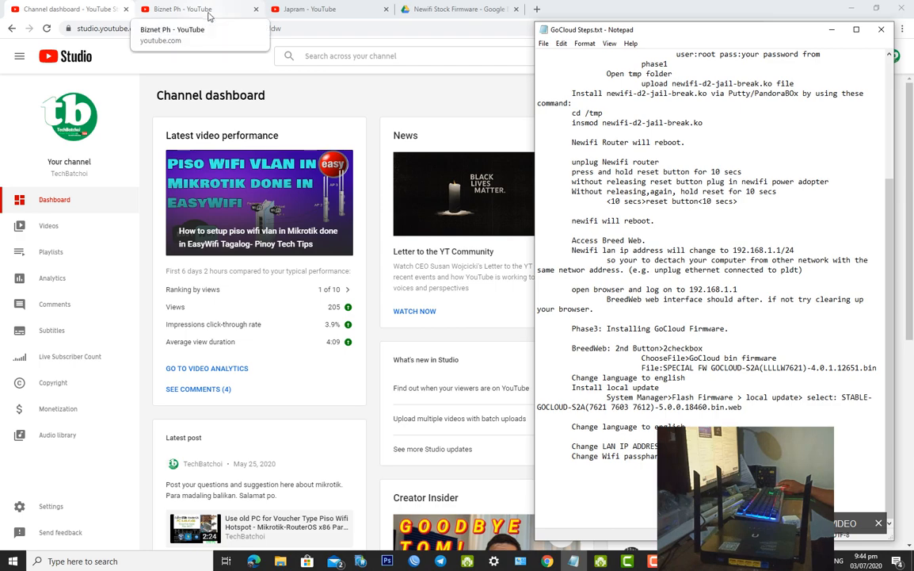
Cycle through the Japram, Biznet Ph and dashboard tabs, then return to the GoCloud Steps notes
{"action": "left_click", "coordinate": [309, 9]}
{"action": "left_click", "coordinate": [182, 10]}
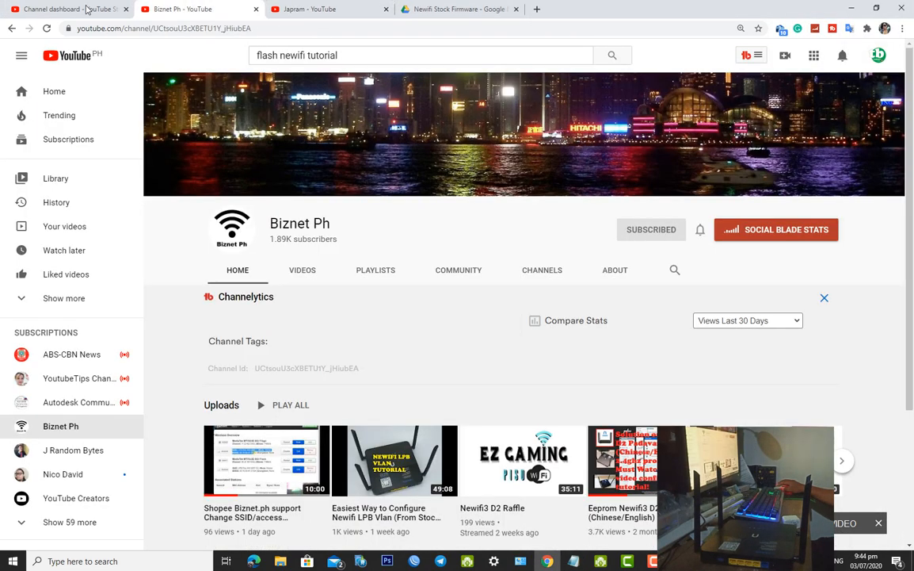
{"action": "left_click", "coordinate": [90, 10]}
{"action": "mouse_move", "coordinate": [653, 560]}
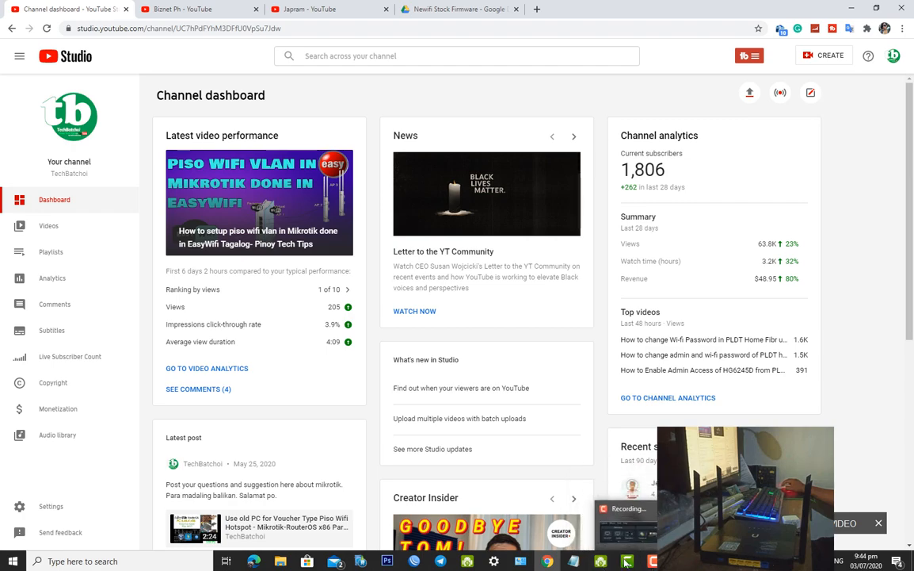
{"action": "mouse_move", "coordinate": [481, 542]}
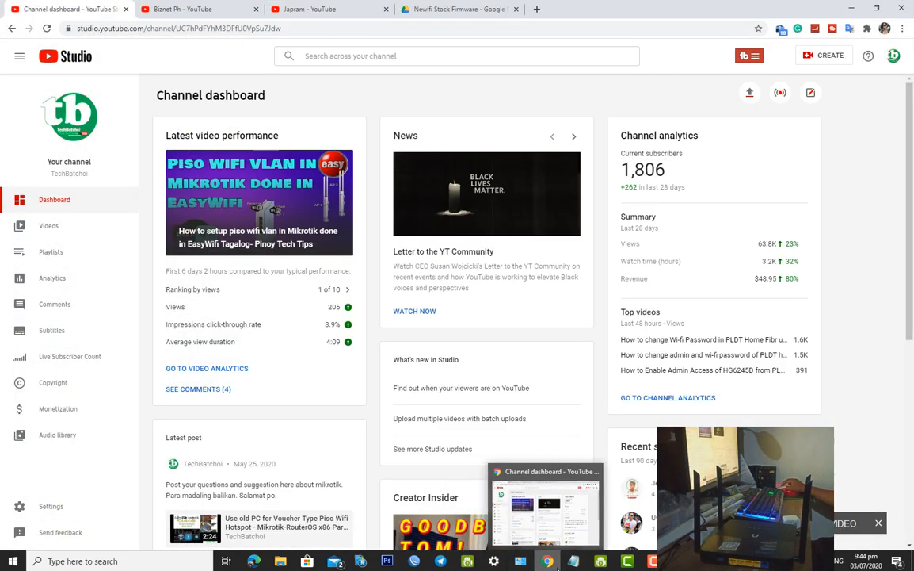
{"action": "left_click", "coordinate": [574, 560]}
{"action": "left_click_drag", "start_coordinate": [892, 331], "coordinate": [894, 216]}
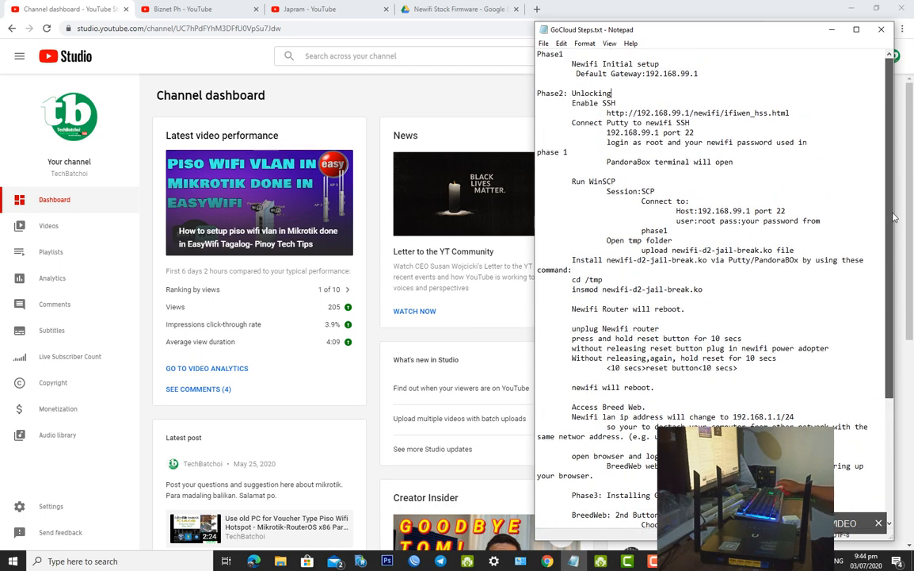
{"action": "scroll", "coordinate": [691, 259], "scroll_direction": "down", "scroll_amount": 6}
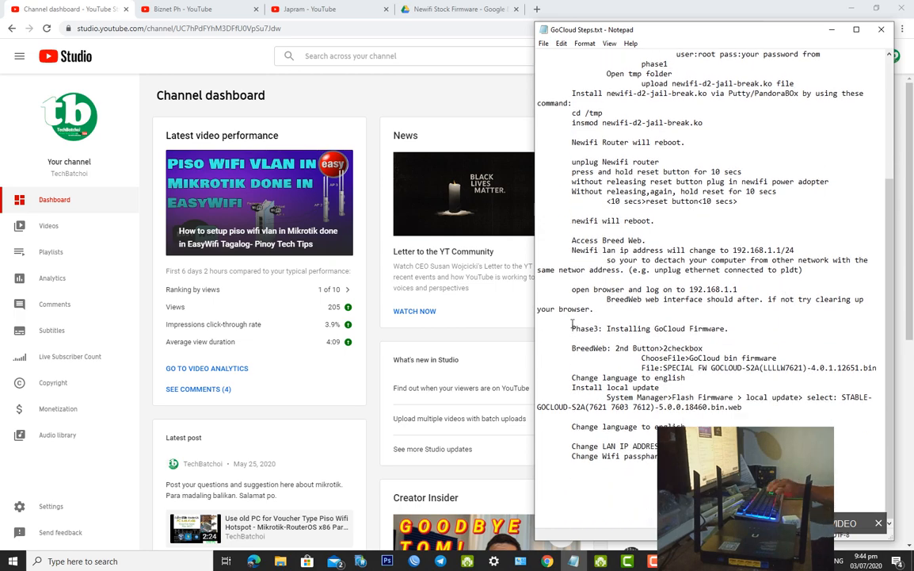
{"action": "key", "text": "BackSpace"}
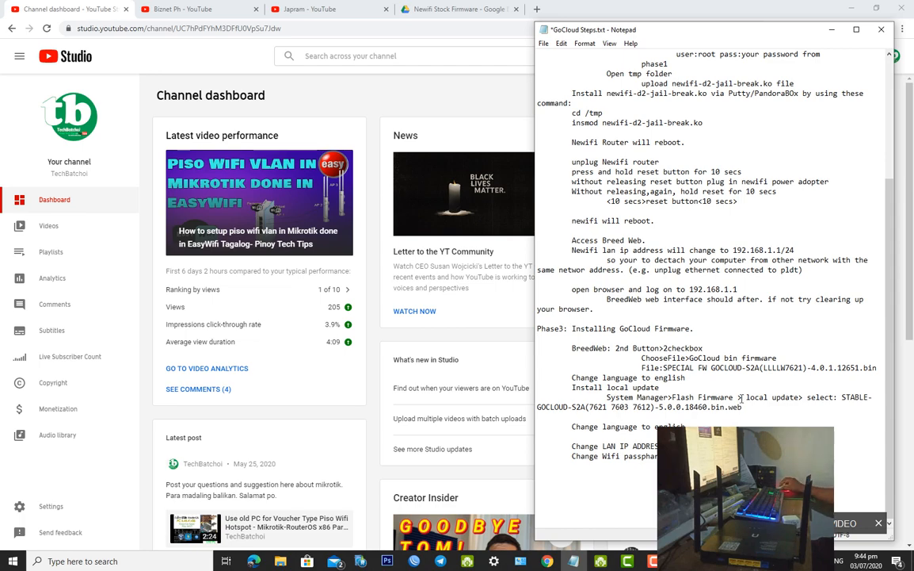
{"action": "left_click_drag", "start_coordinate": [889, 336], "coordinate": [878, 207]}
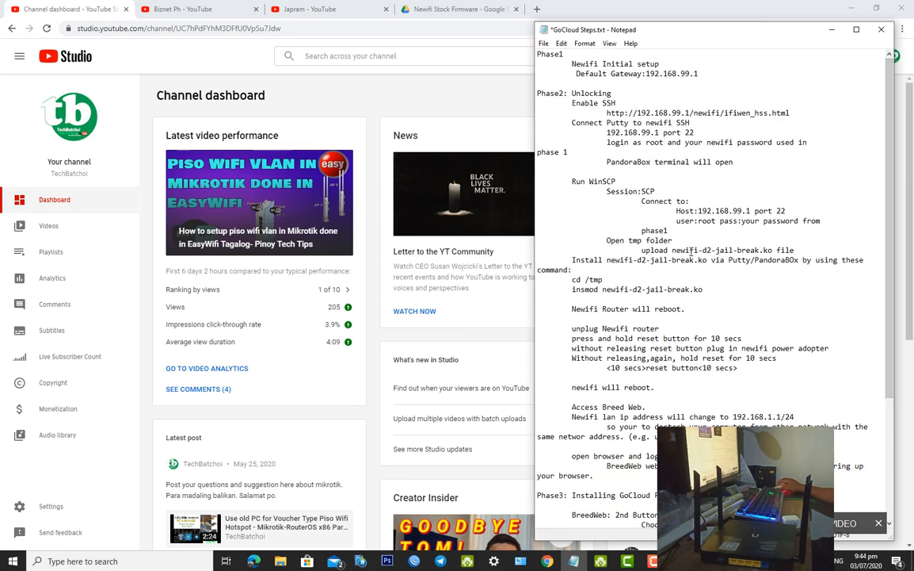
{"action": "left_click_drag", "start_coordinate": [598, 480], "coordinate": [572, 329]}
{"action": "left_click", "coordinate": [615, 462]}
{"action": "left_click_drag", "start_coordinate": [593, 475], "coordinate": [540, 63]}
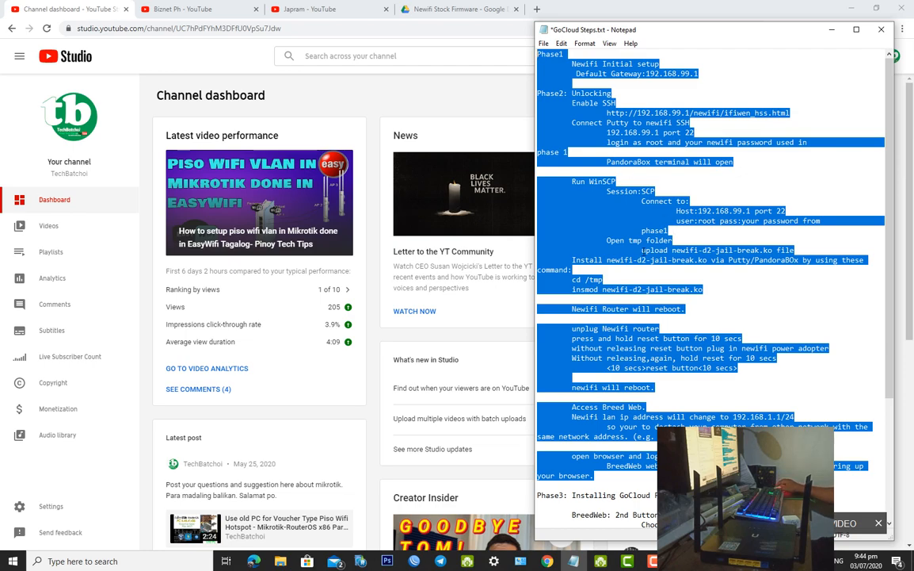
{"action": "left_click", "coordinate": [609, 73]}
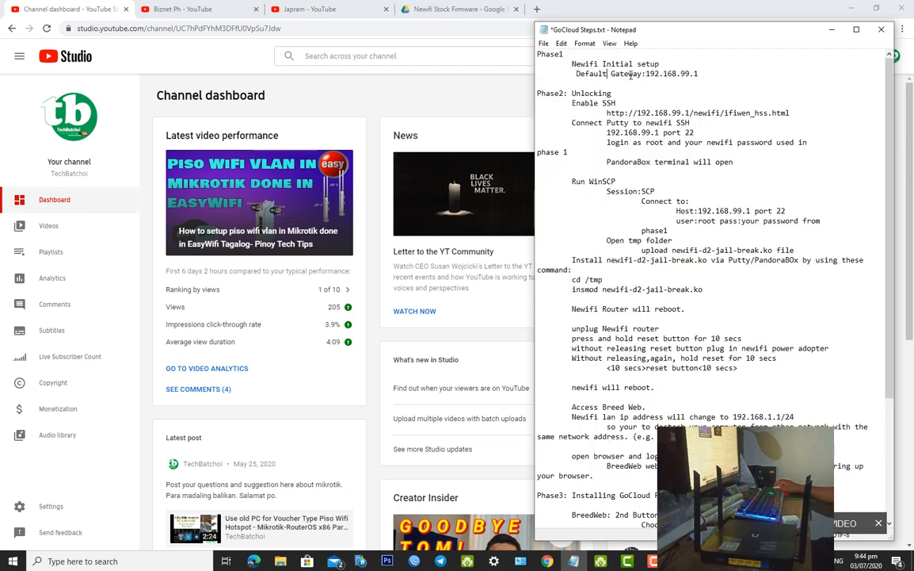
{"action": "left_click_drag", "start_coordinate": [723, 82], "coordinate": [555, 61]}
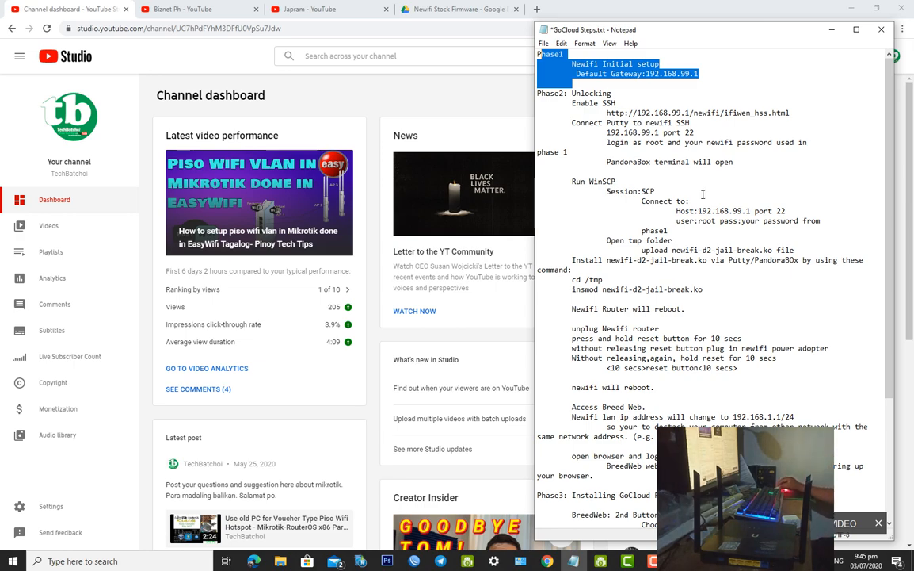
{"action": "left_click_drag", "start_coordinate": [642, 290], "coordinate": [668, 290]}
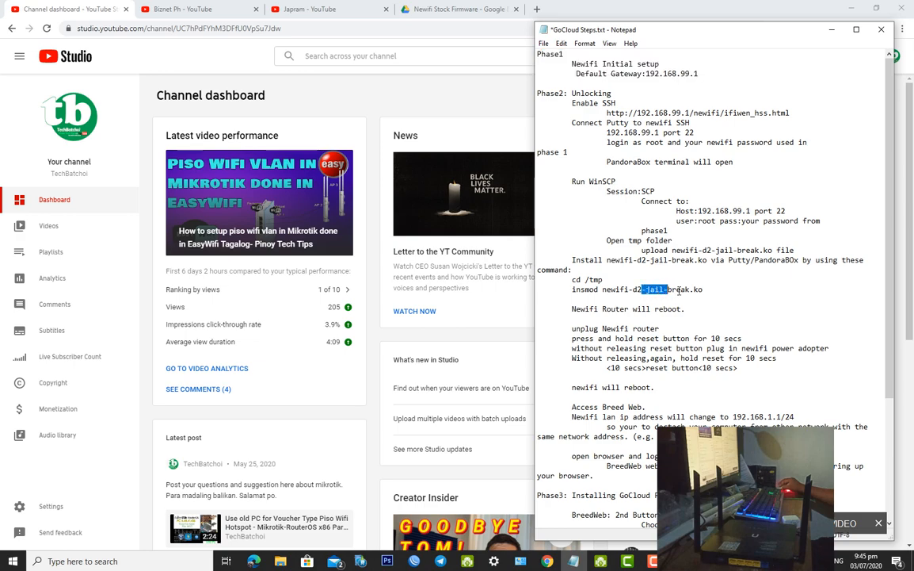
{"action": "left_click", "coordinate": [710, 298]}
{"action": "scroll", "coordinate": [734, 306], "scroll_direction": "down", "scroll_amount": 3}
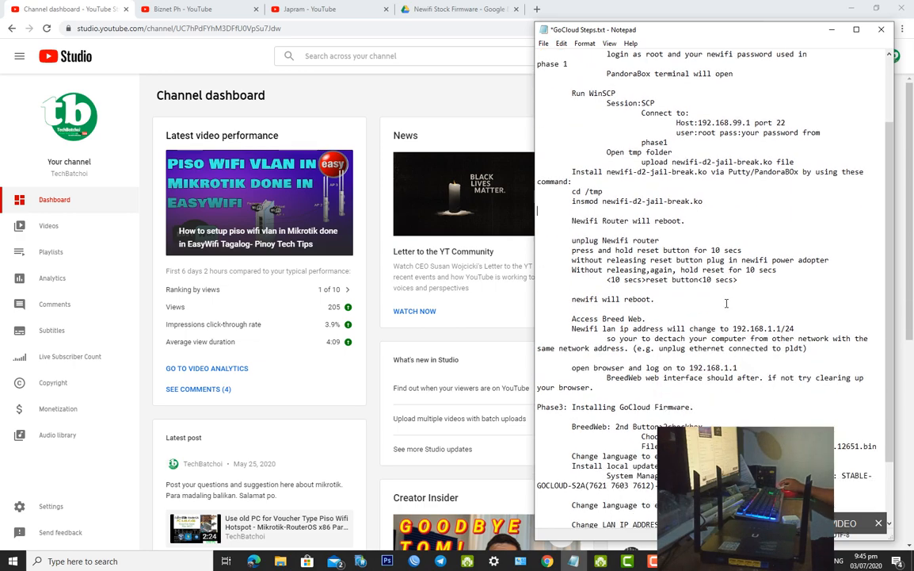
{"action": "scroll", "coordinate": [725, 301], "scroll_direction": "down", "scroll_amount": 3}
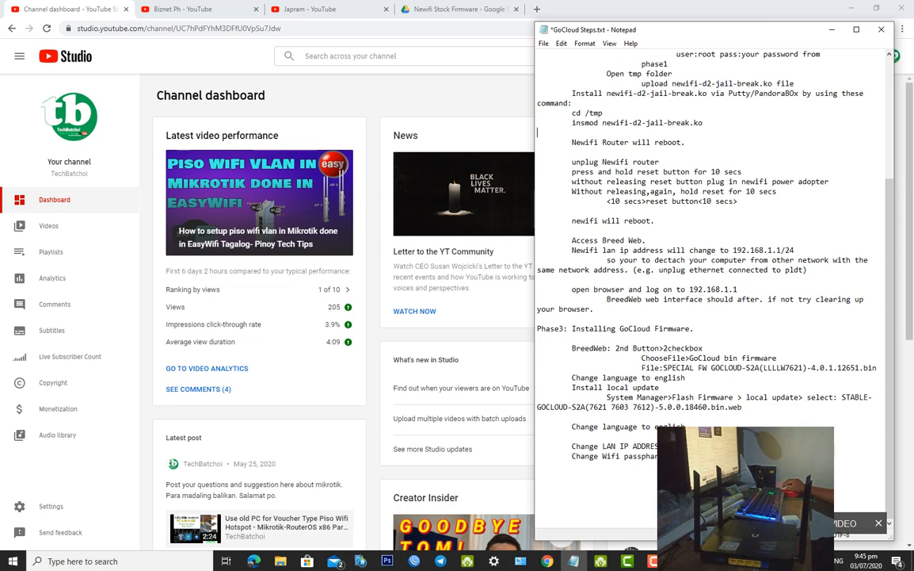
{"action": "scroll", "coordinate": [714, 285], "scroll_direction": "up", "scroll_amount": 2}
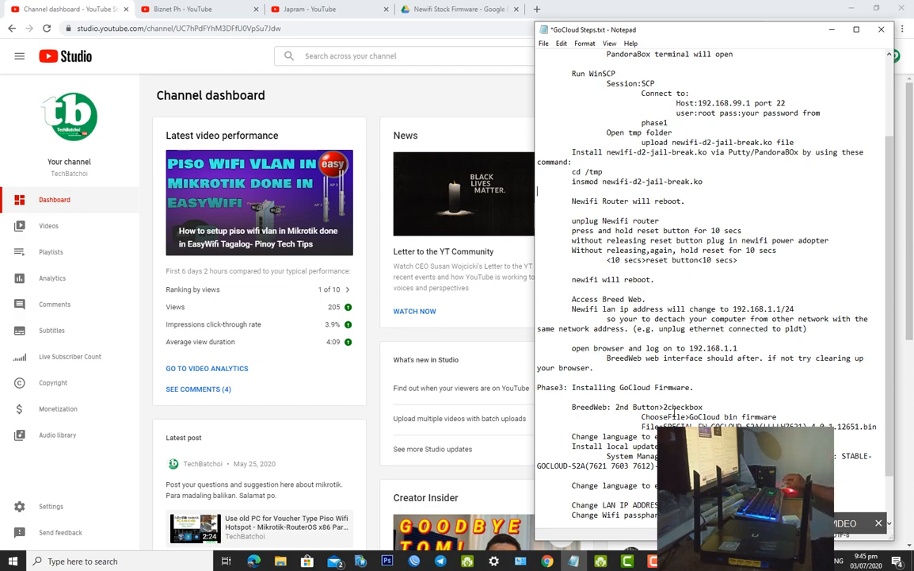
{"action": "scroll", "coordinate": [647, 383], "scroll_direction": "down", "scroll_amount": 2}
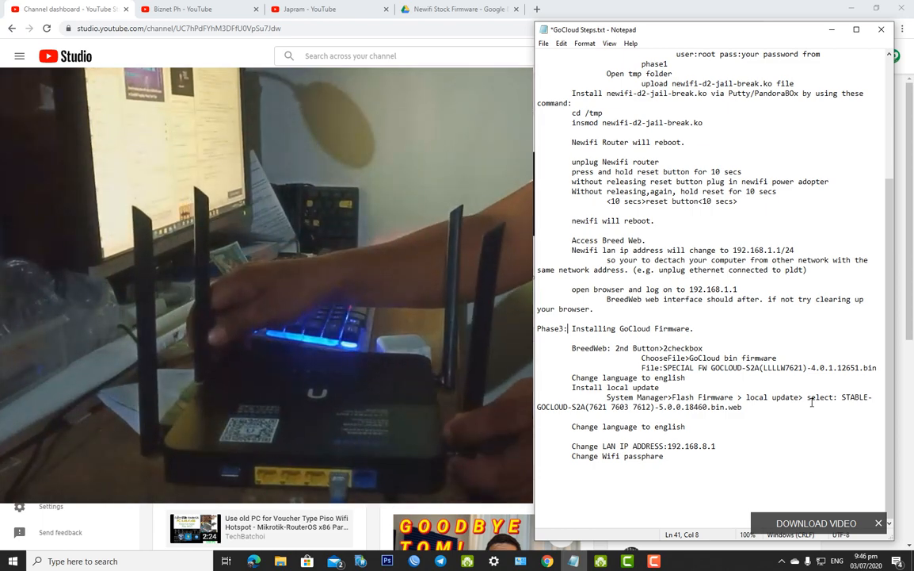
{"action": "left_click", "coordinate": [653, 563]}
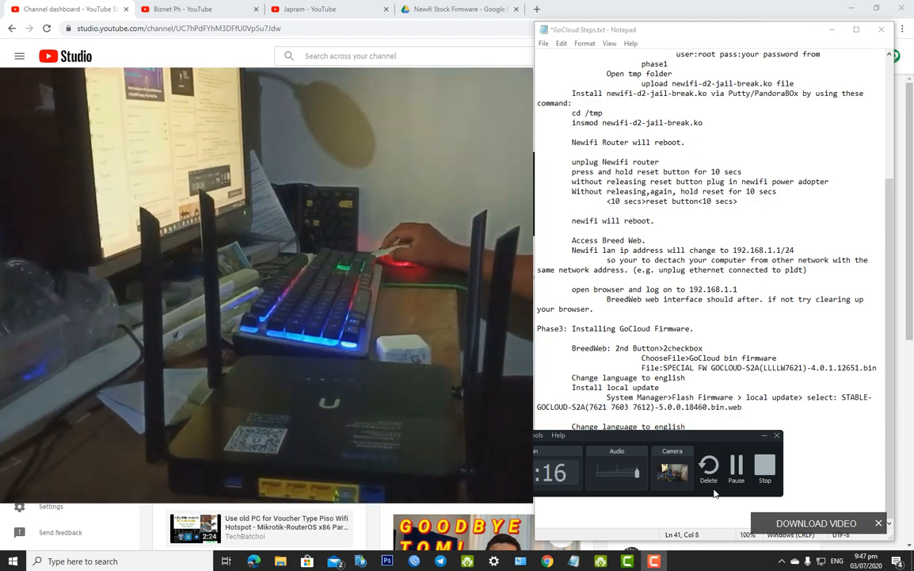
{"action": "scroll", "coordinate": [706, 360], "scroll_direction": "up", "scroll_amount": 4}
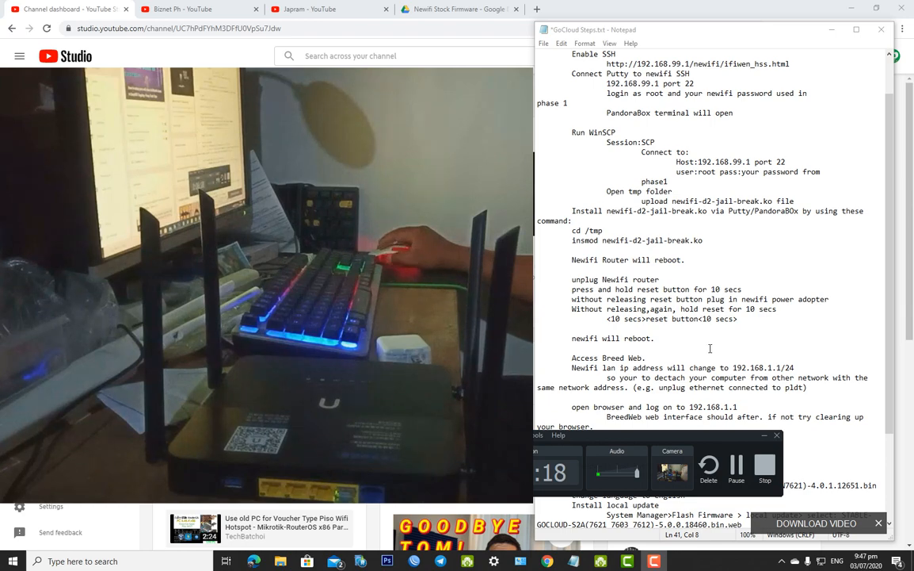
Scroll the notes back to the top and switch to a new Chrome tab showing Google
{"action": "left_click", "coordinate": [763, 439]}
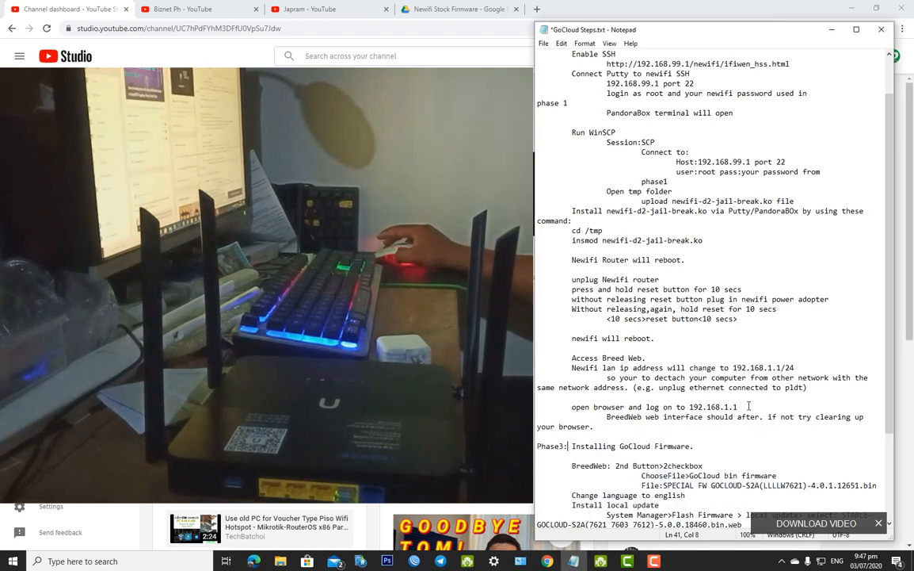
{"action": "scroll", "coordinate": [724, 307], "scroll_direction": "up", "scroll_amount": 2}
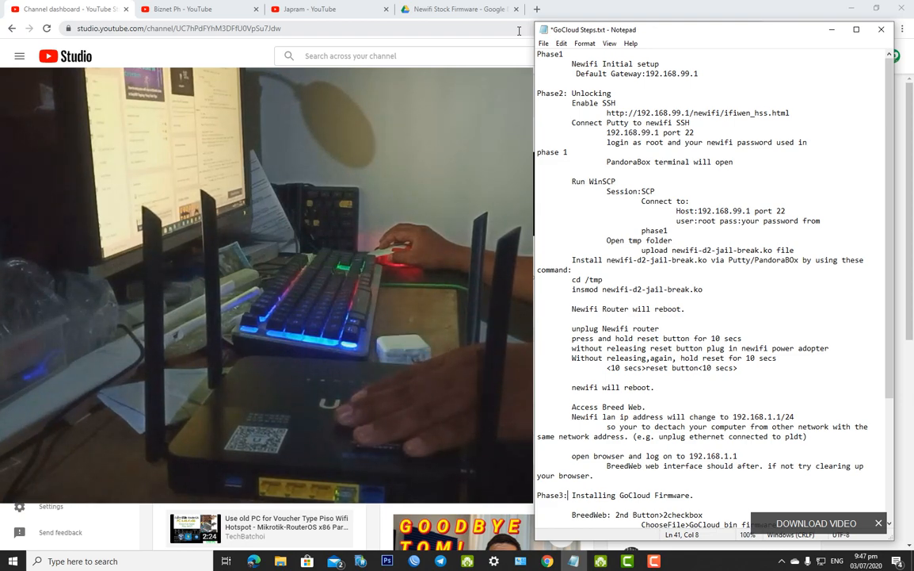
{"action": "left_click", "coordinate": [536, 10]}
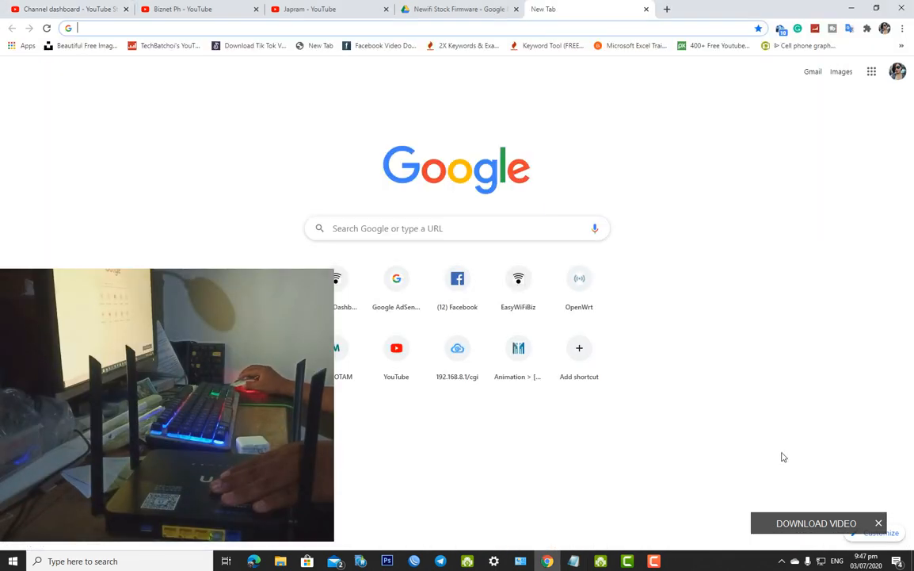
Open Network Connections from Network & Internet settings and resize its window
{"action": "left_click", "coordinate": [823, 561]}
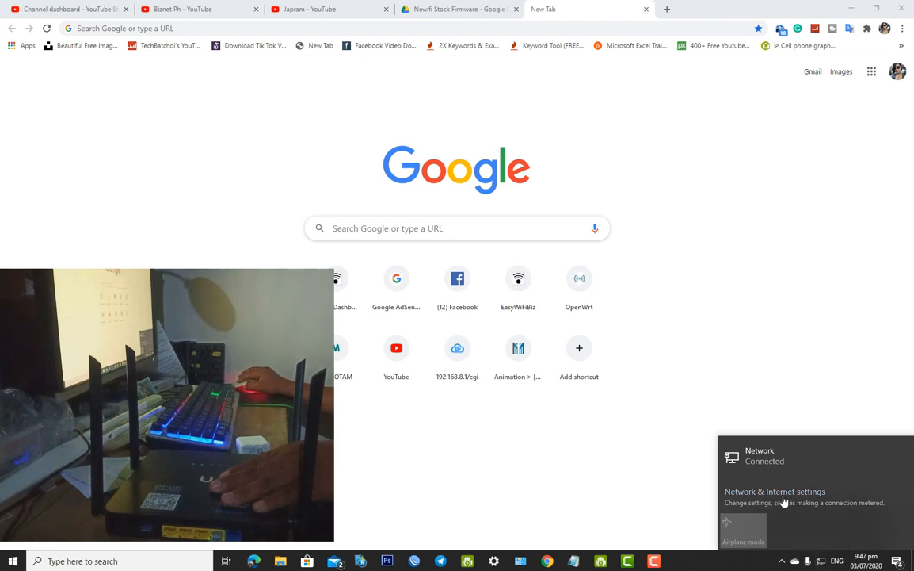
{"action": "left_click", "coordinate": [774, 496]}
{"action": "left_click", "coordinate": [497, 326]}
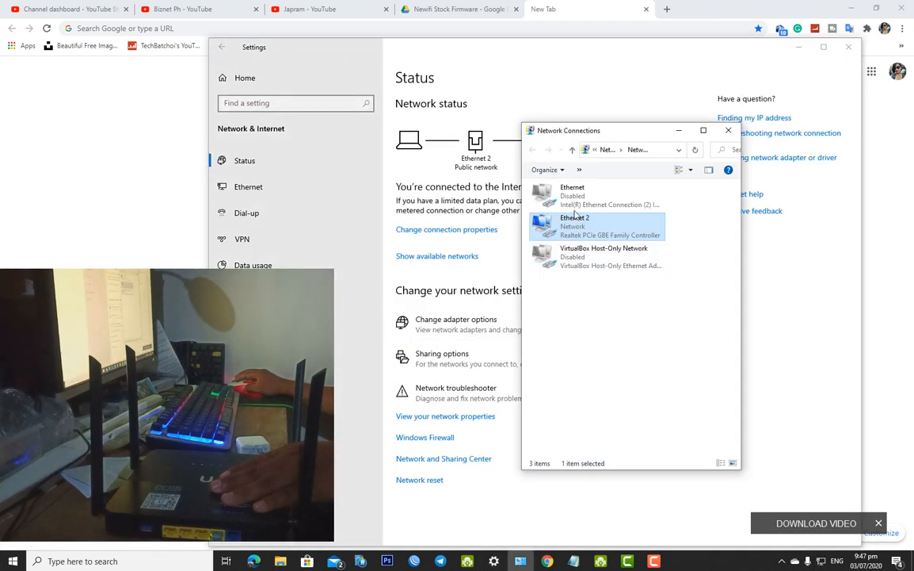
{"action": "left_click_drag", "start_coordinate": [625, 131], "coordinate": [575, 146]}
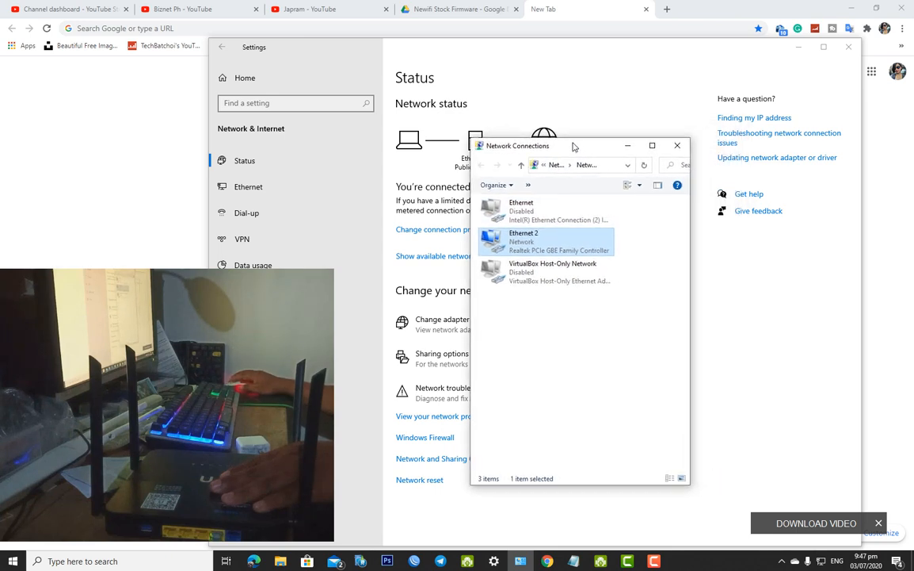
{"action": "left_click_drag", "start_coordinate": [691, 254], "coordinate": [817, 252]}
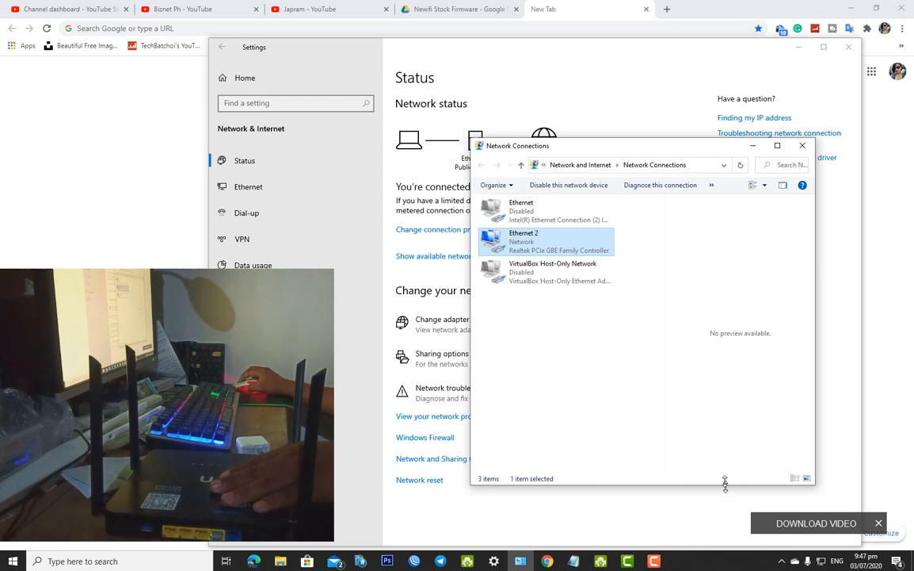
{"action": "left_click_drag", "start_coordinate": [725, 482], "coordinate": [728, 390]}
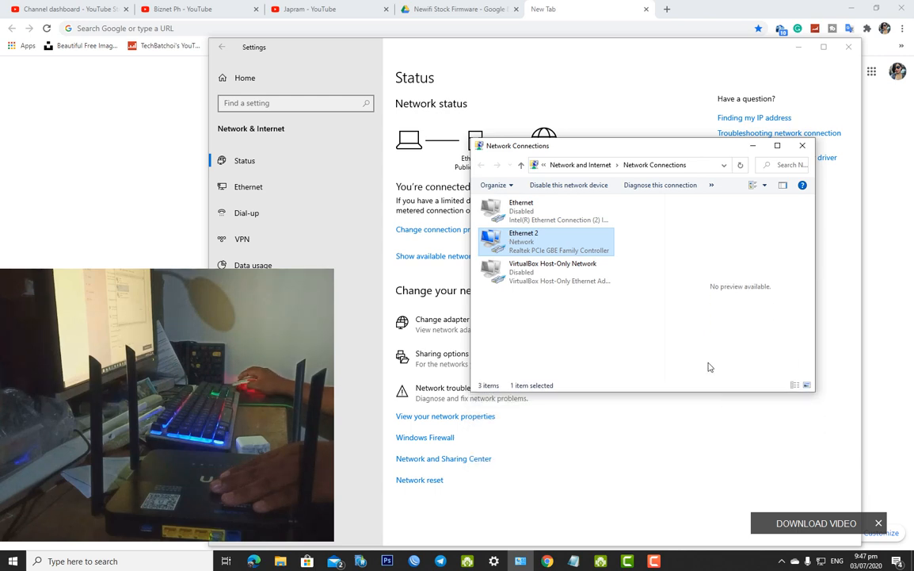
Enable the disabled Ethernet adapter so it connects to the router as Network 15
{"action": "left_click", "coordinate": [546, 226]}
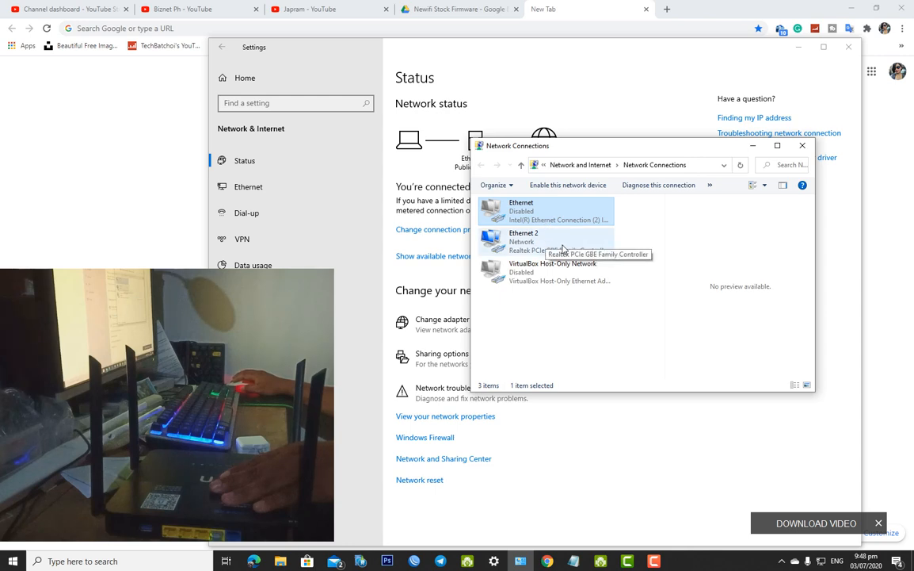
{"action": "right_click", "coordinate": [548, 210]}
{"action": "left_click", "coordinate": [569, 217]}
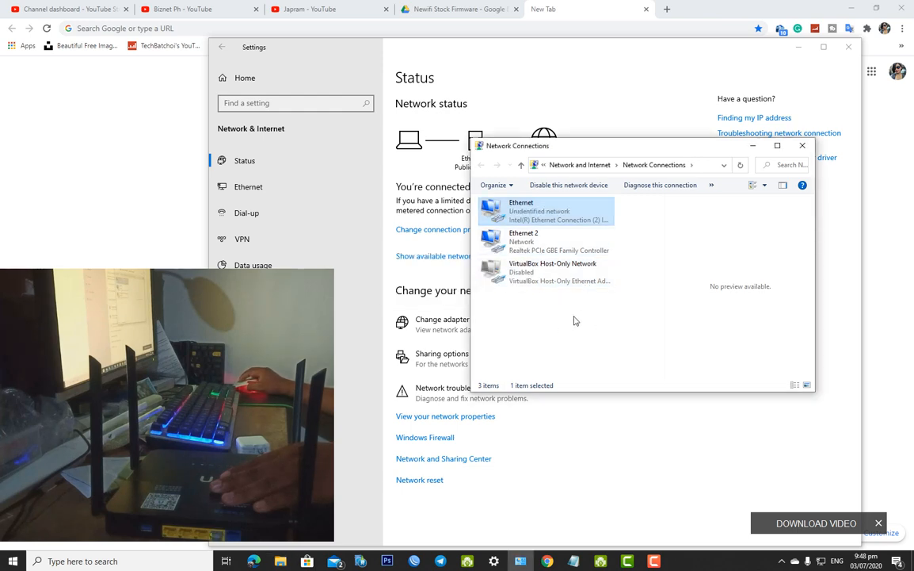
{"action": "left_click_drag", "start_coordinate": [571, 151], "coordinate": [679, 271]}
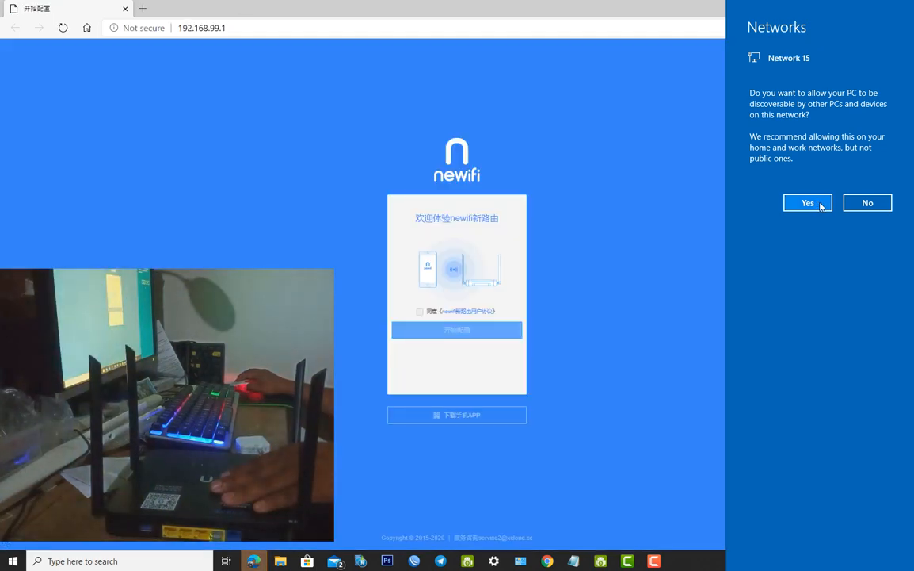
Make the PC discoverable on Network 15 and put Network Connections away
{"action": "left_click", "coordinate": [800, 201]}
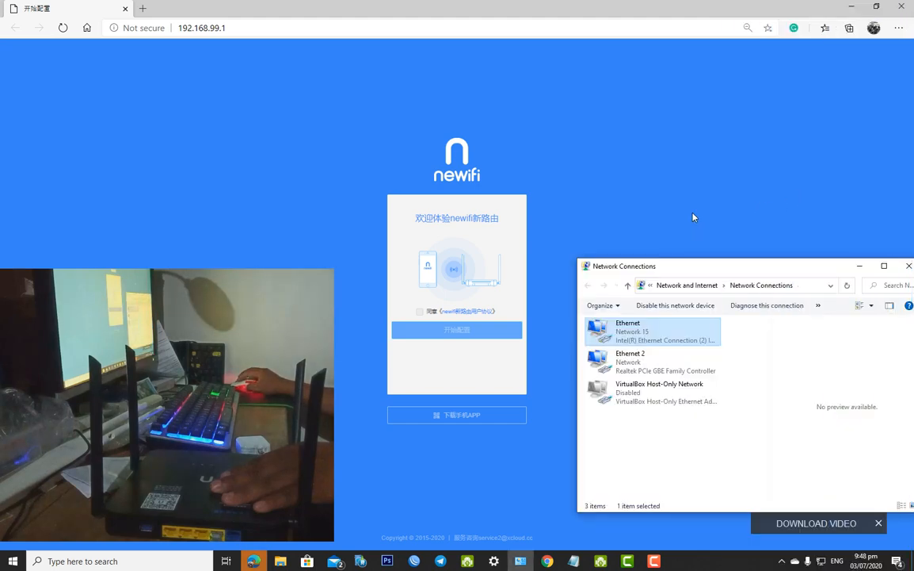
{"action": "left_click", "coordinate": [859, 268]}
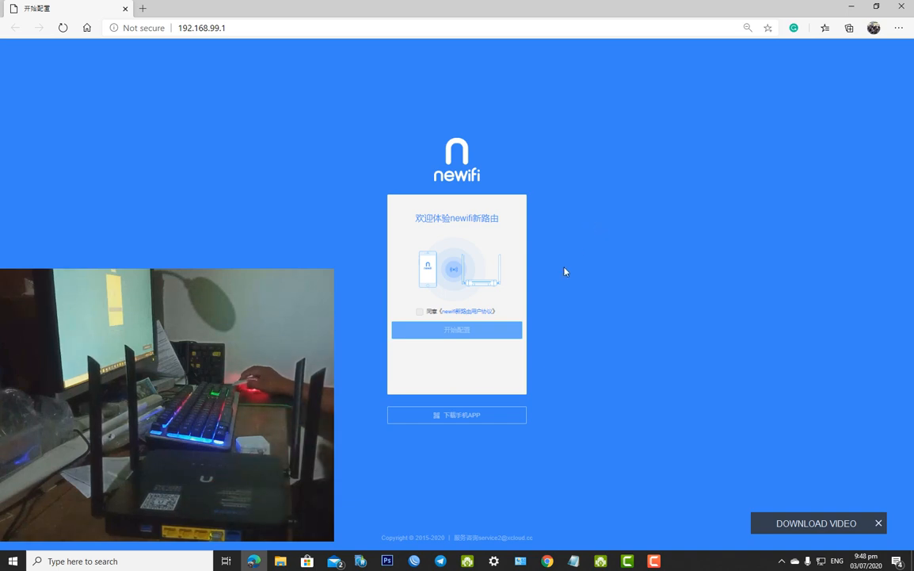
{"action": "left_click", "coordinate": [241, 29]}
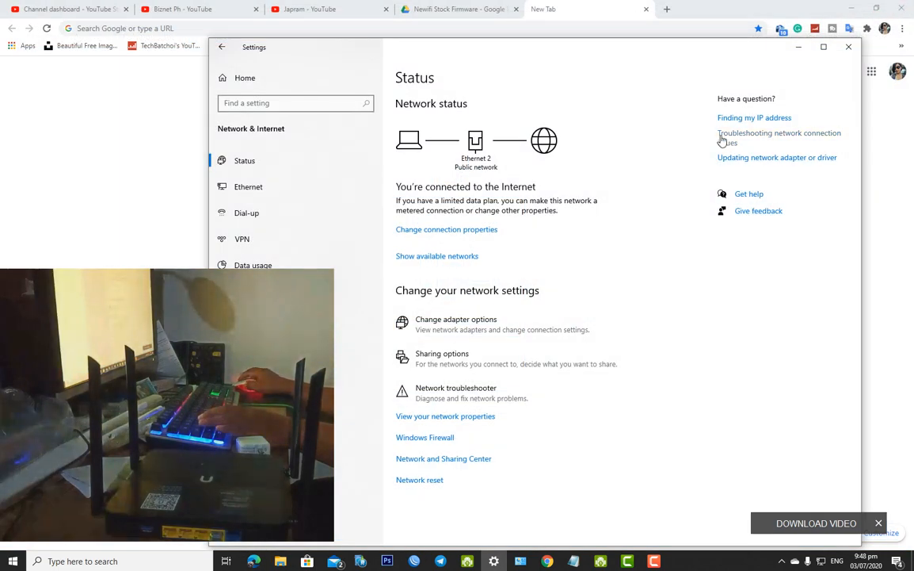
Load 192.168.99.1 in Chrome's new tab to reach the newifi welcome page
{"action": "left_click", "coordinate": [799, 47]}
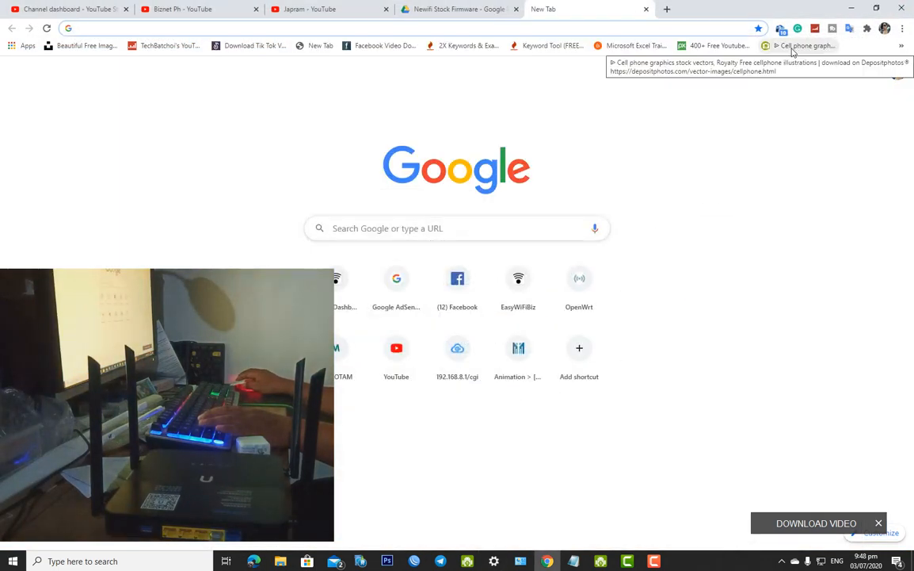
{"action": "left_click", "coordinate": [623, 26]}
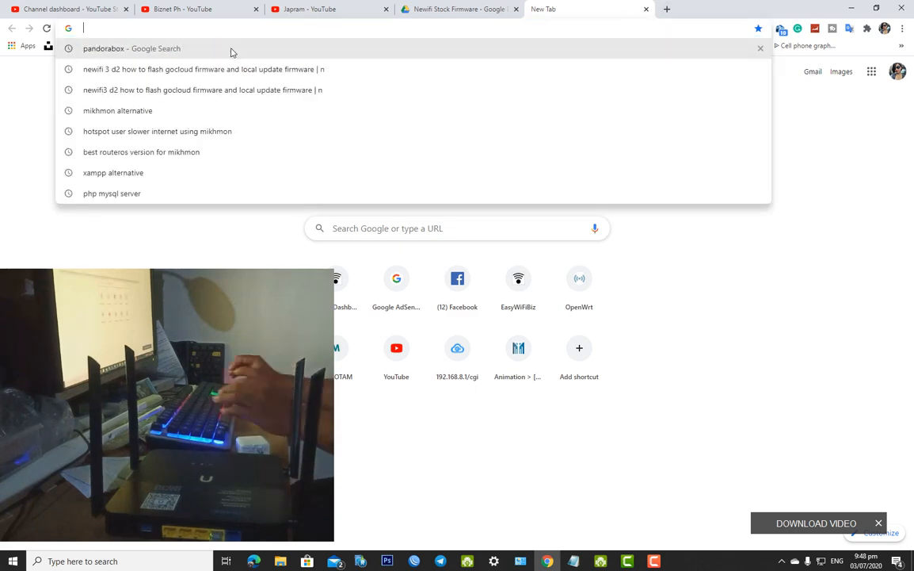
{"action": "type", "text": "192.16"}
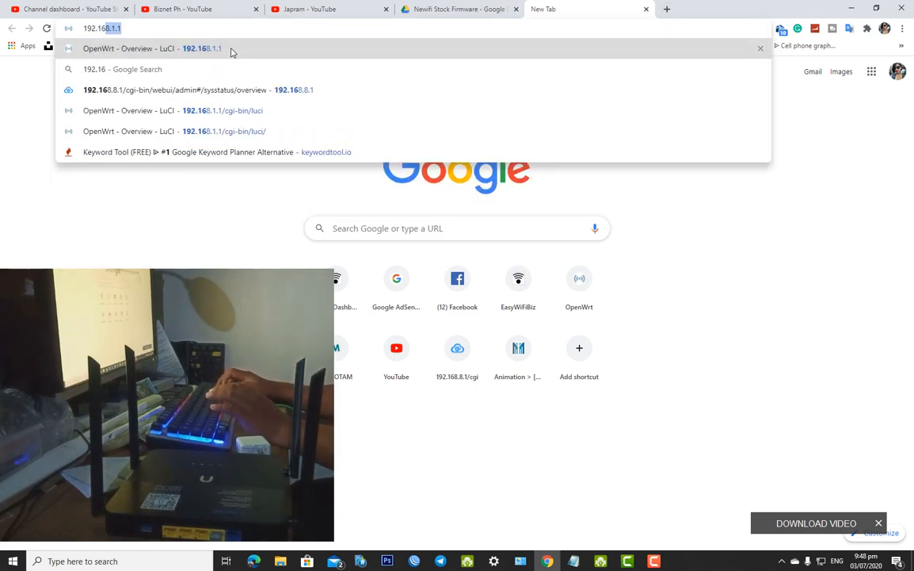
{"action": "type", "text": "8.99.1"}
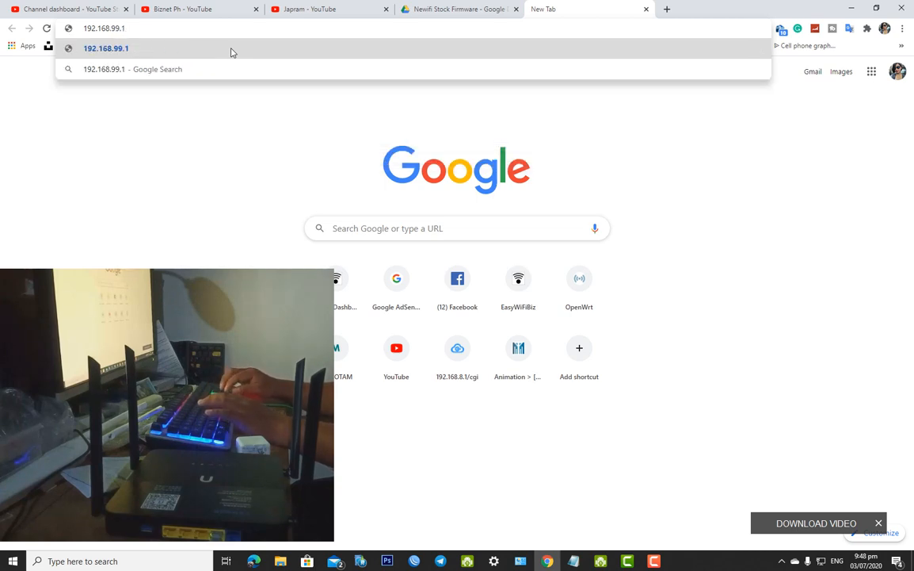
{"action": "key", "text": "Return"}
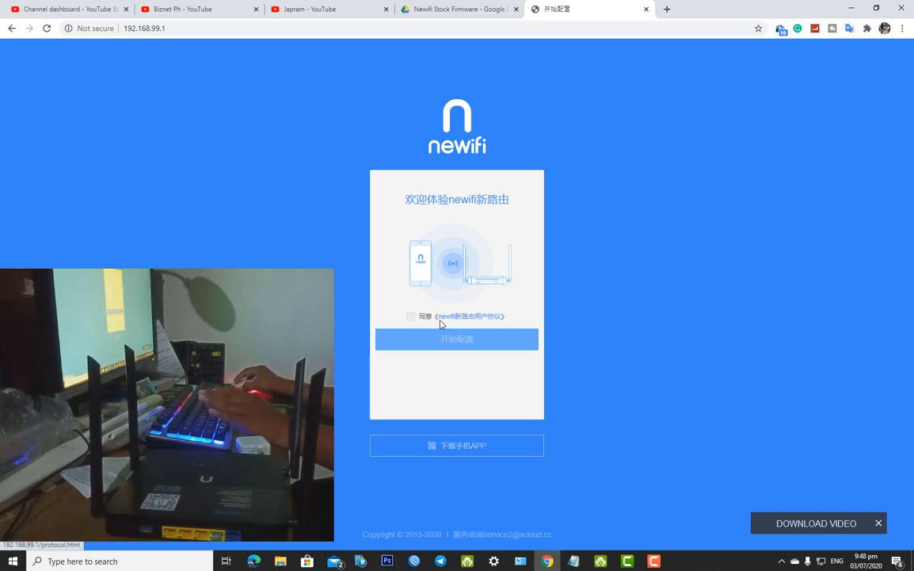
Open the translator extension's details and check the PC's network status in Network & Internet settings
{"action": "right_click", "coordinate": [850, 33]}
{"action": "left_click", "coordinate": [847, 44]}
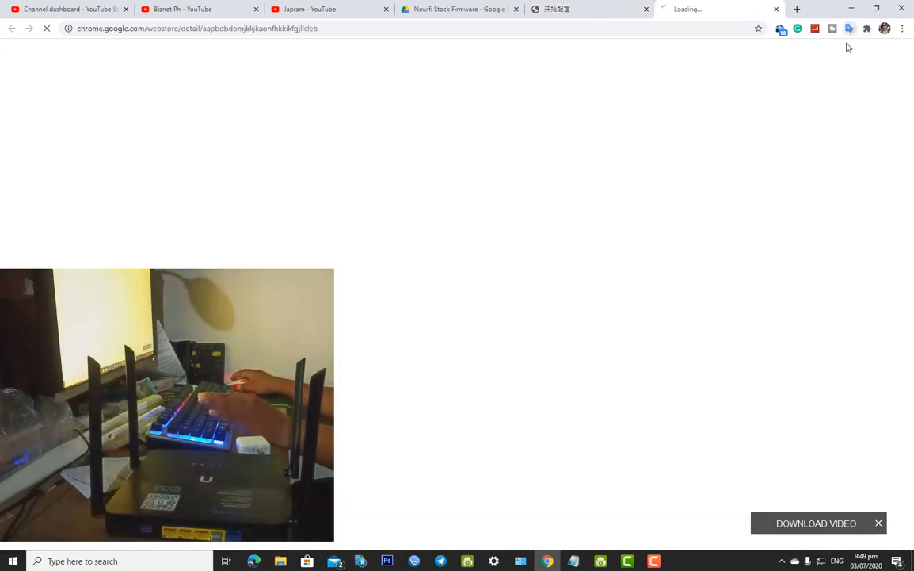
{"action": "left_click", "coordinate": [824, 563]}
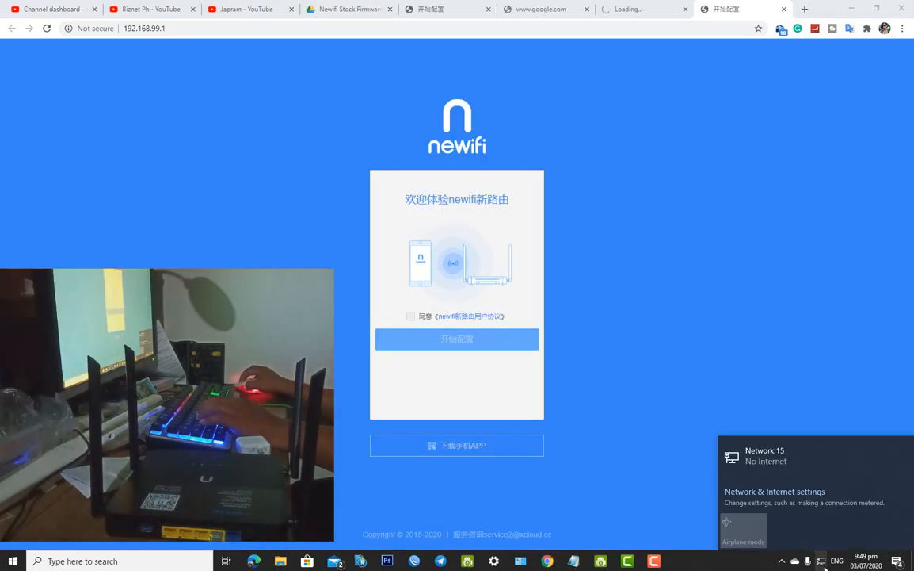
{"action": "left_click", "coordinate": [825, 565]}
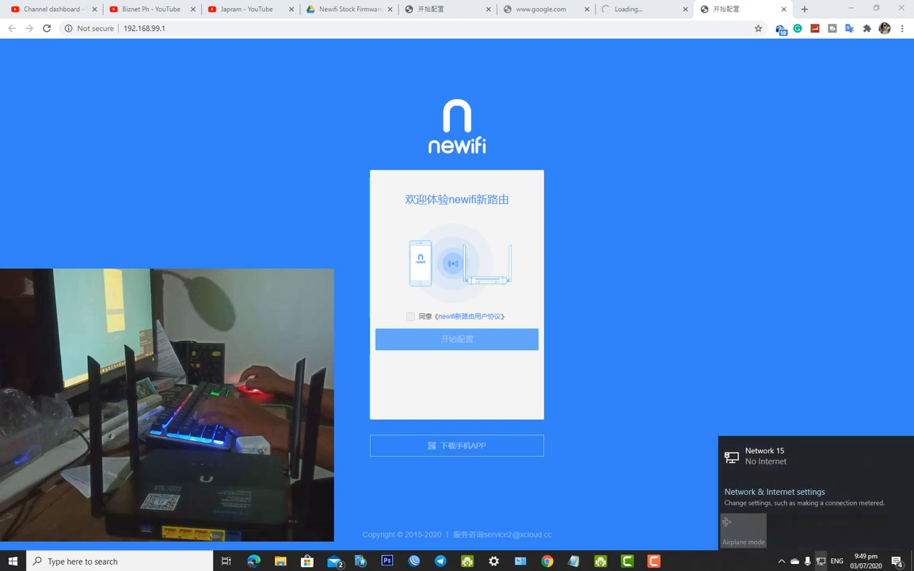
{"action": "left_click", "coordinate": [824, 565]}
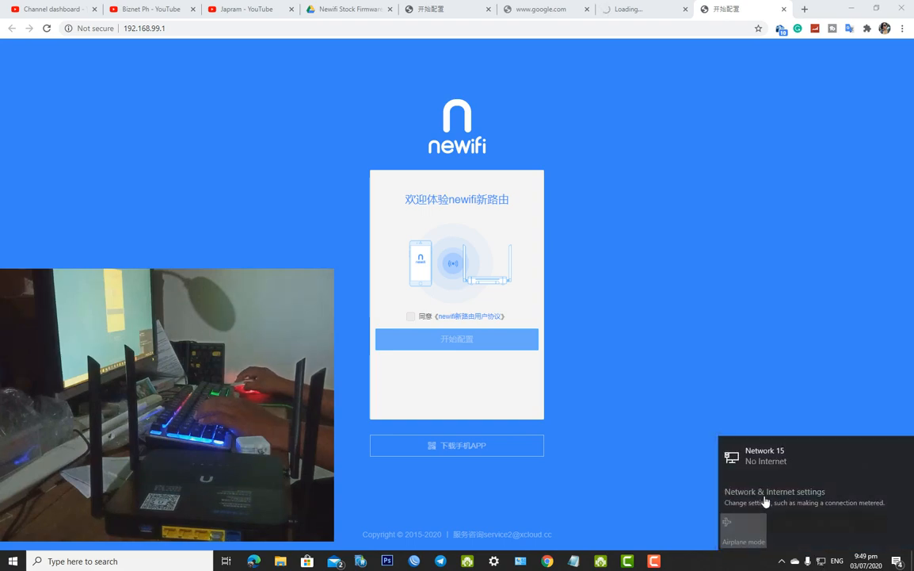
{"action": "left_click", "coordinate": [763, 499]}
Copy the Google Translate page address and return to the newifi setup page
{"action": "left_click", "coordinate": [621, 9]}
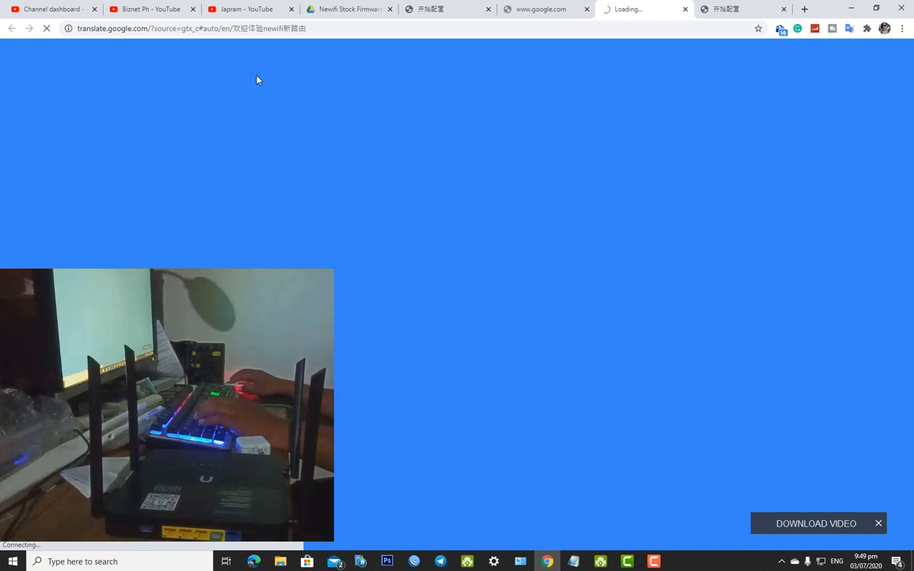
{"action": "left_click", "coordinate": [210, 28]}
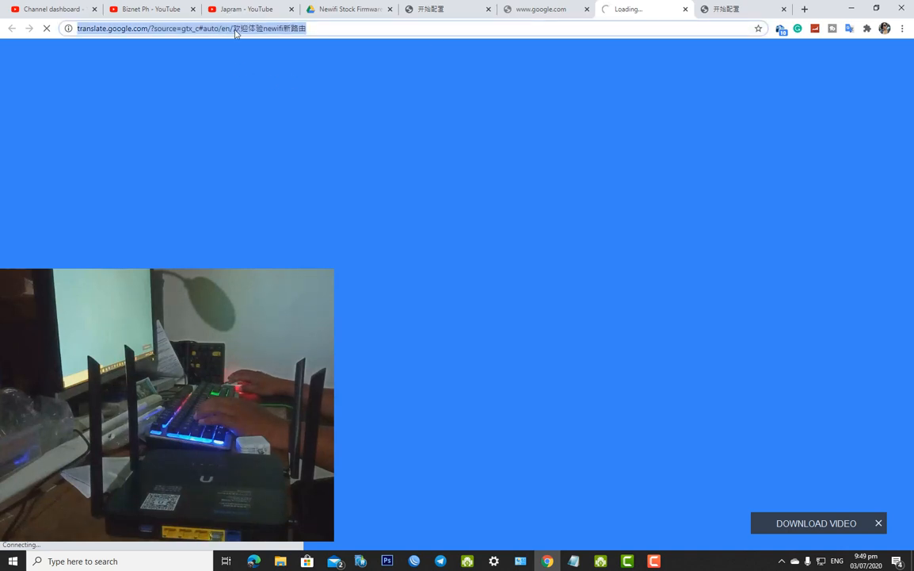
{"action": "right_click", "coordinate": [235, 33]}
{"action": "left_click", "coordinate": [277, 92]}
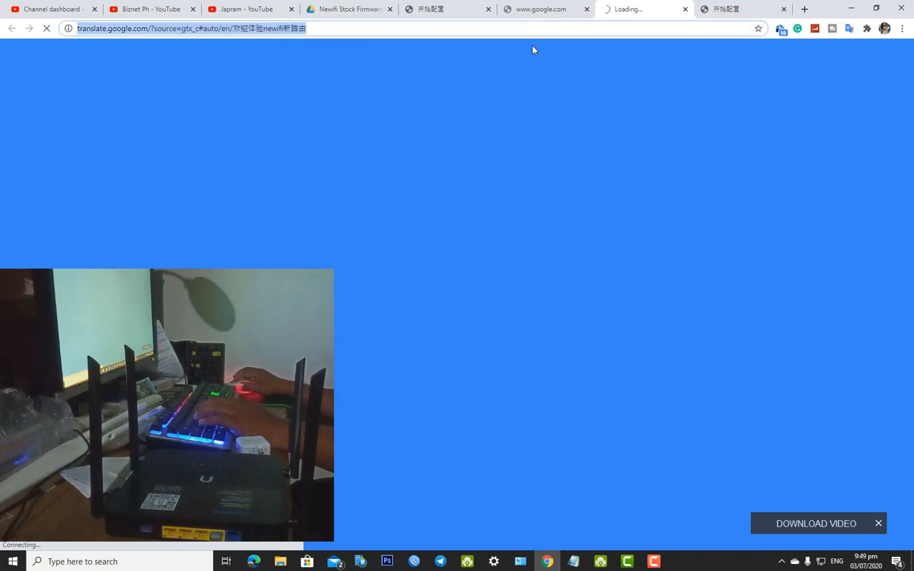
{"action": "left_click", "coordinate": [541, 9]}
{"action": "left_click", "coordinate": [749, 8]}
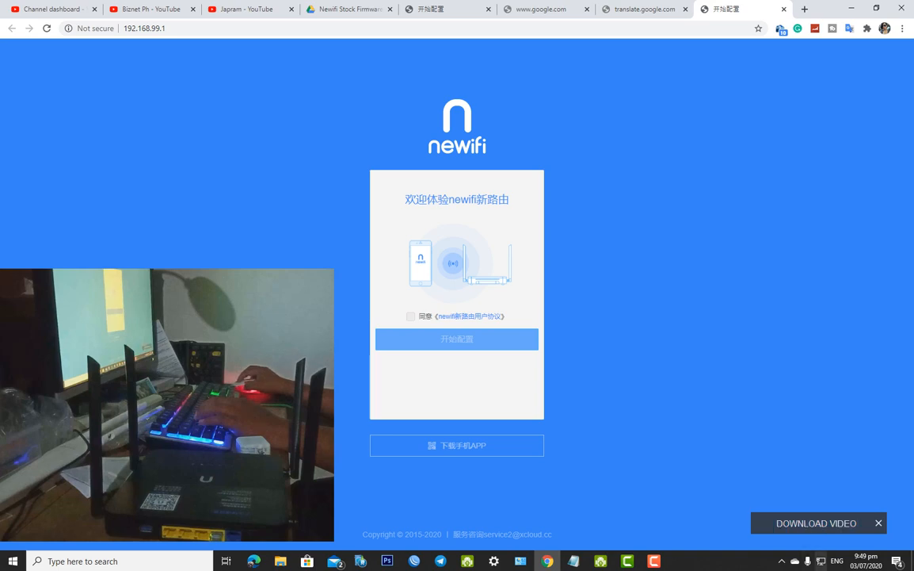
{"action": "left_click", "coordinate": [821, 560]}
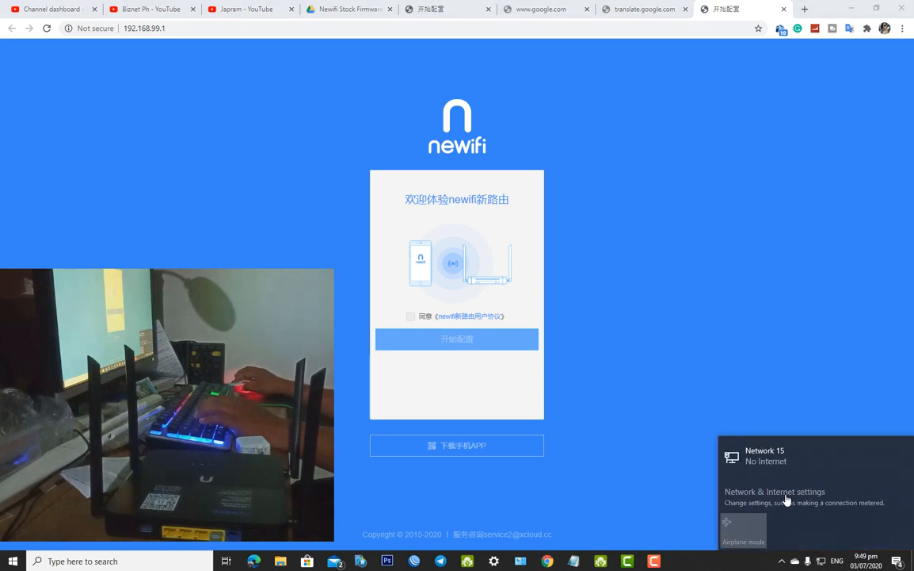
Disable the router-linked Ethernet adapter in Network Connections and minimize both settings windows
{"action": "left_click", "coordinate": [787, 499]}
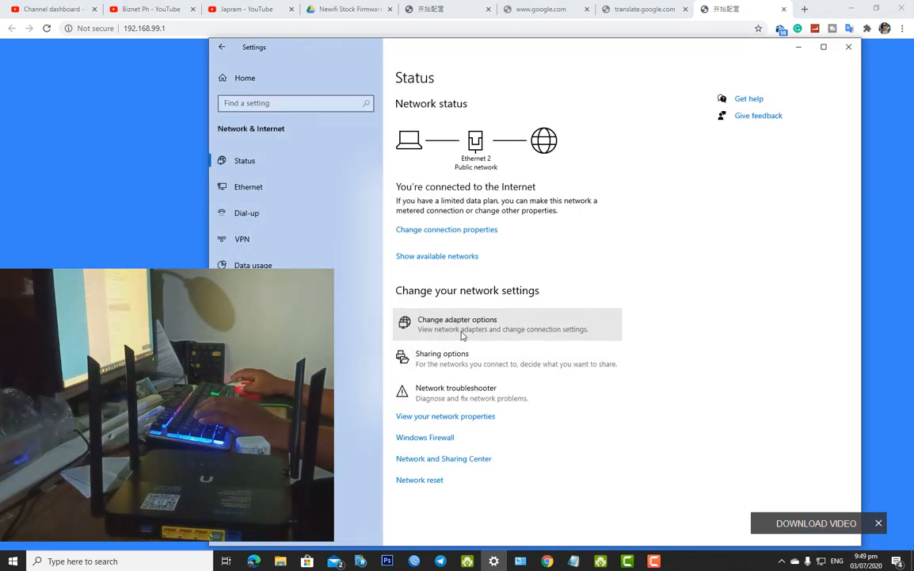
{"action": "left_click", "coordinate": [462, 335]}
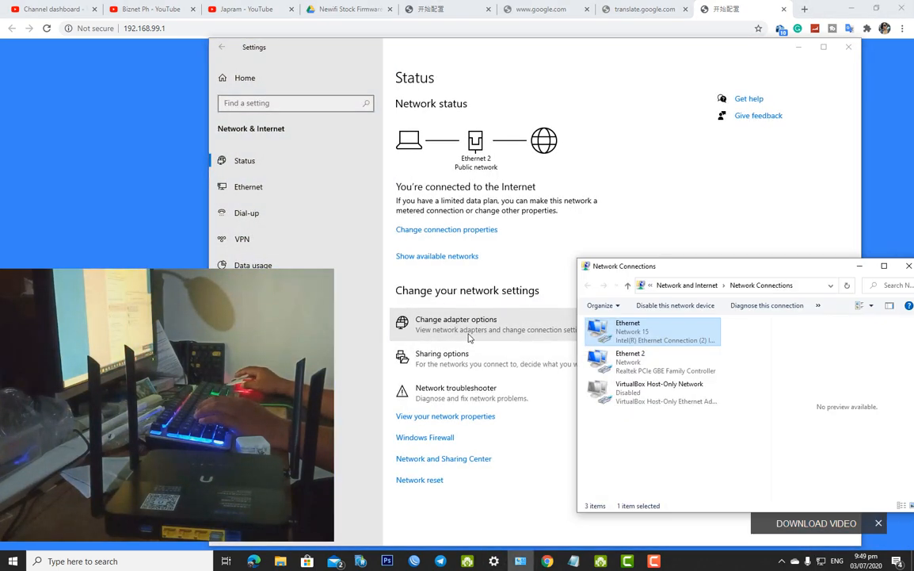
{"action": "right_click", "coordinate": [628, 334]}
{"action": "left_click", "coordinate": [655, 340]}
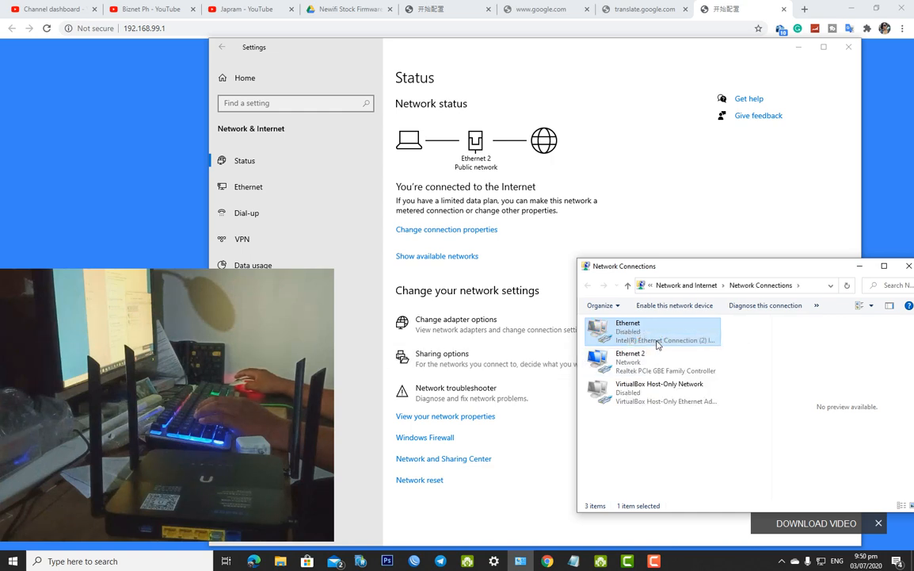
{"action": "left_click", "coordinate": [860, 266]}
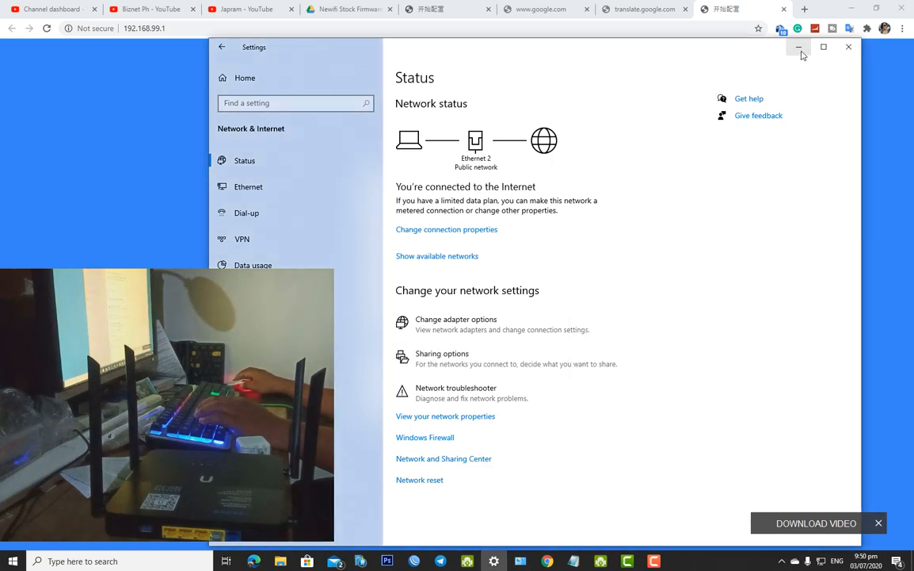
{"action": "left_click", "coordinate": [800, 49]}
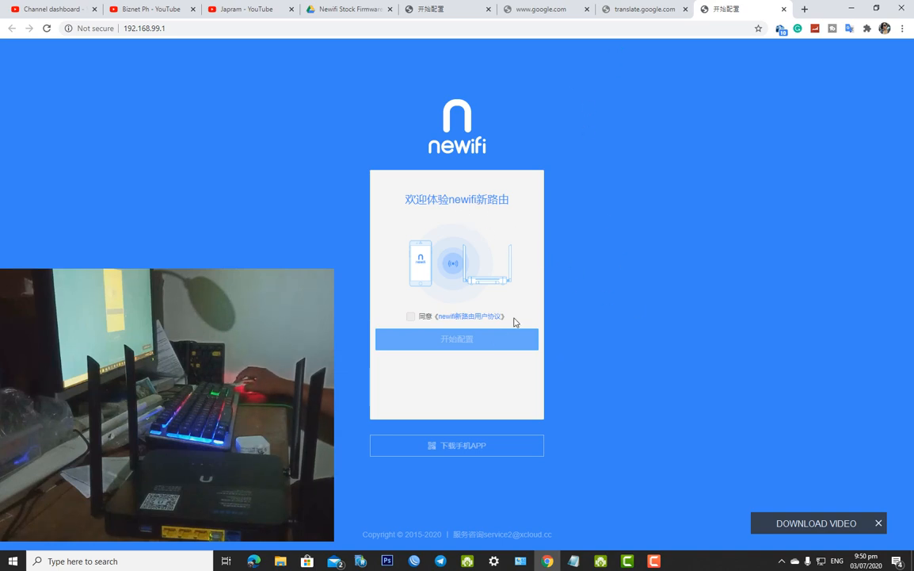
Tick the 同意 user-agreement box and view the welcome heading's English translation
{"action": "left_click", "coordinate": [411, 318]}
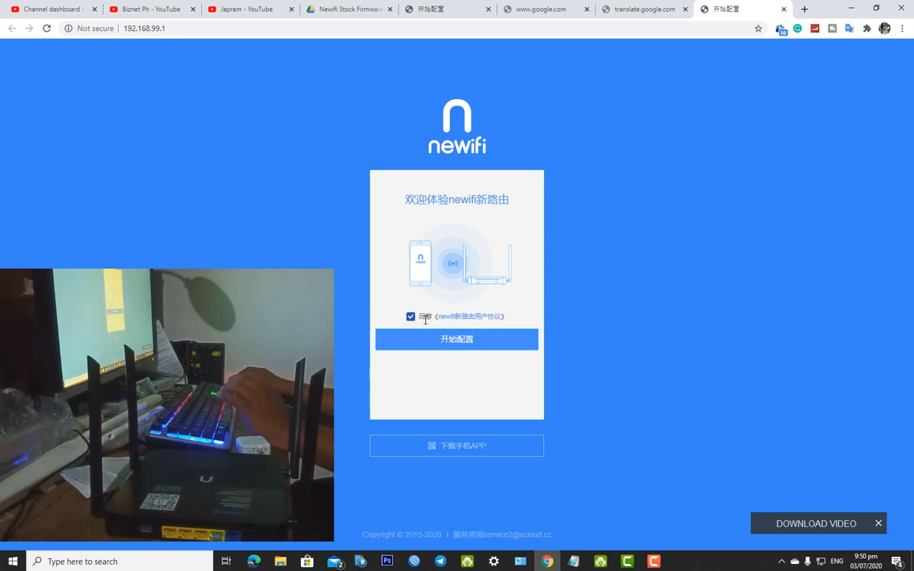
{"action": "left_click", "coordinate": [645, 10]}
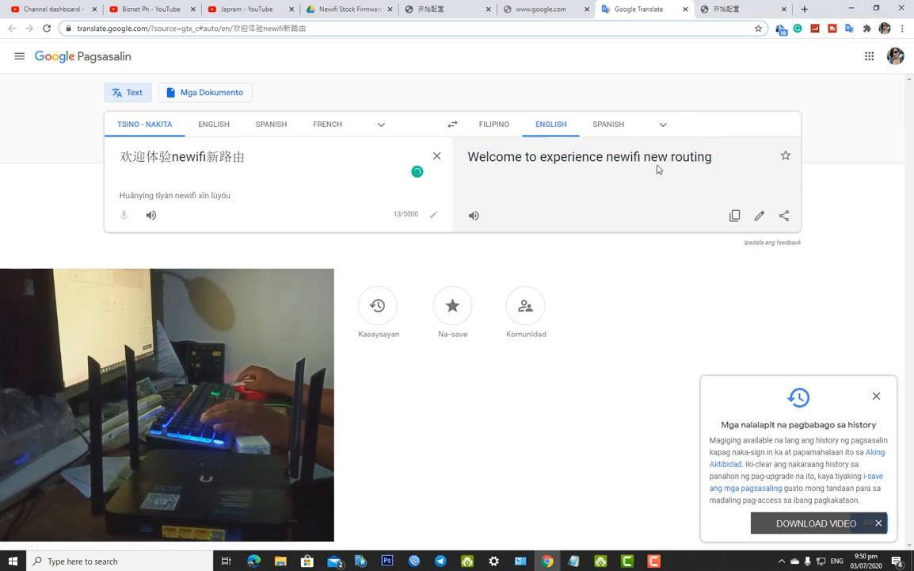
Select the previous English translation in Google Translate and check Notepad
{"action": "left_click", "coordinate": [725, 158]}
{"action": "left_click_drag", "start_coordinate": [721, 160], "coordinate": [462, 163]}
{"action": "triple_click", "coordinate": [606, 286]}
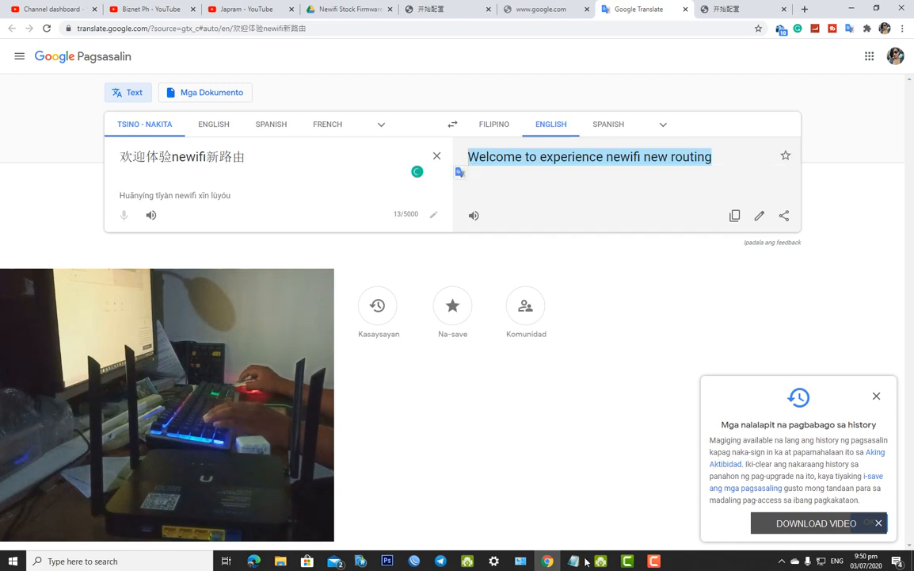
{"action": "left_click", "coordinate": [573, 561]}
{"action": "left_click", "coordinate": [574, 561]}
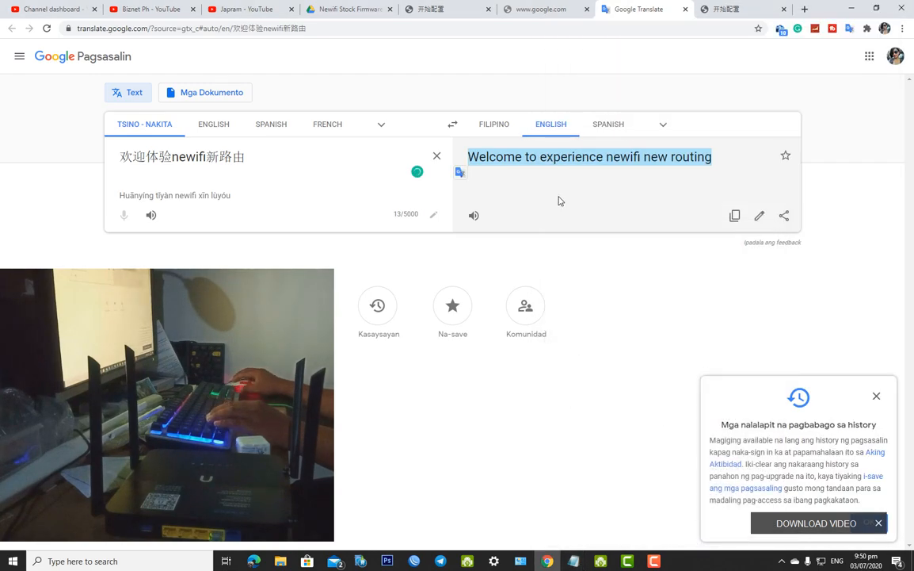
Arrange Google Translate on the left and the newifi router page on the right
{"action": "left_click", "coordinate": [705, 10]}
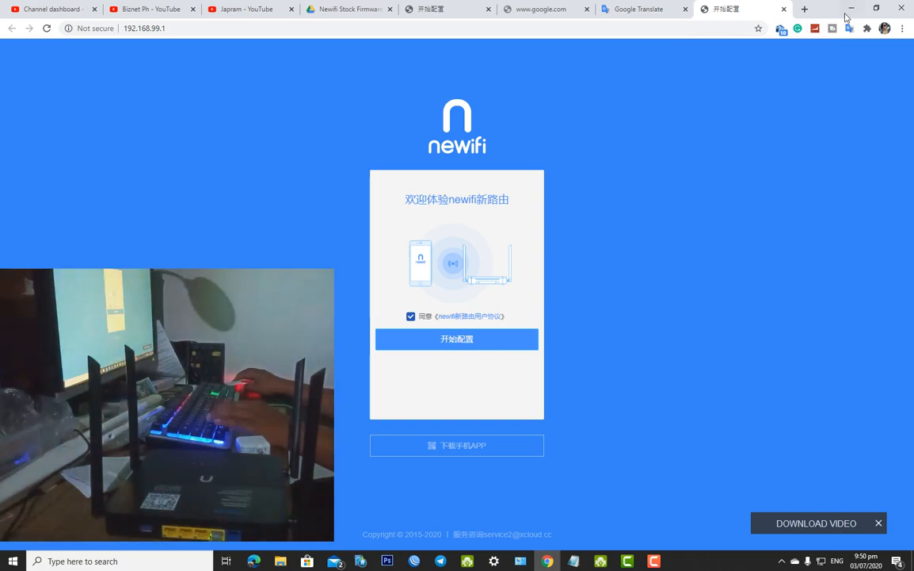
{"action": "left_click", "coordinate": [879, 9]}
{"action": "left_click_drag", "start_coordinate": [757, 22], "coordinate": [13, 46]}
{"action": "left_click_drag", "start_coordinate": [628, 36], "coordinate": [776, 35]}
{"action": "left_click_drag", "start_coordinate": [304, 43], "coordinate": [316, 25]}
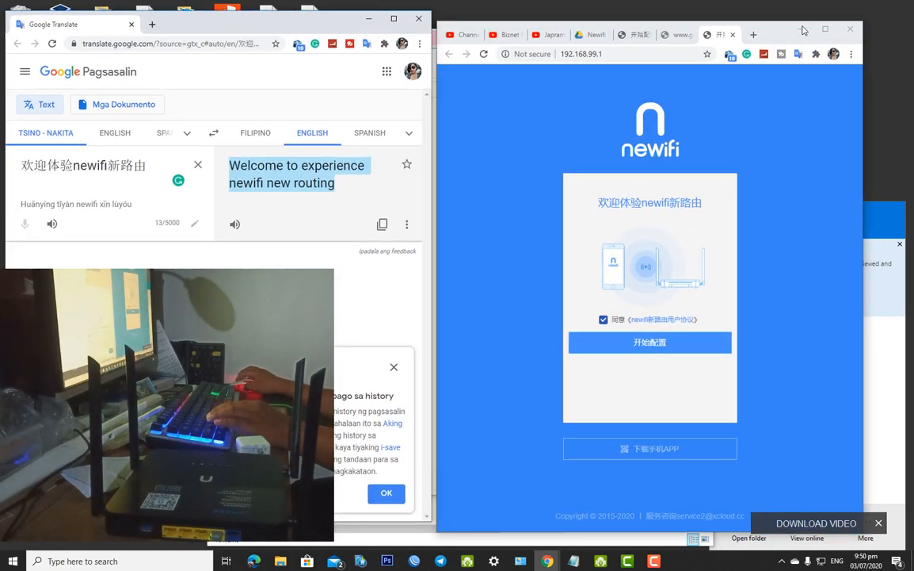
{"action": "left_click", "coordinate": [774, 35]}
{"action": "left_click_drag", "start_coordinate": [774, 34], "coordinate": [776, 28]}
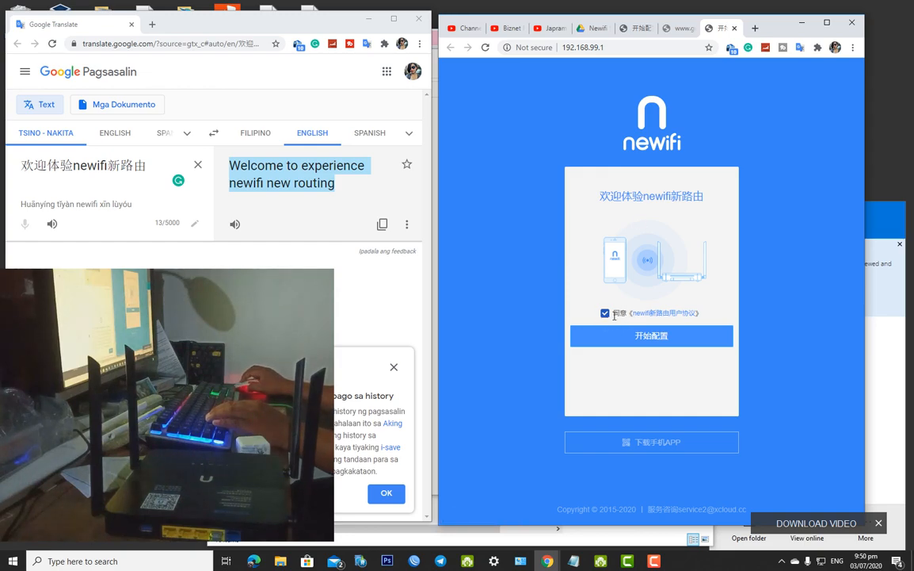
Translate the router page's agreement label by pasting it into Google Translate
{"action": "left_click_drag", "start_coordinate": [622, 315], "coordinate": [702, 312]}
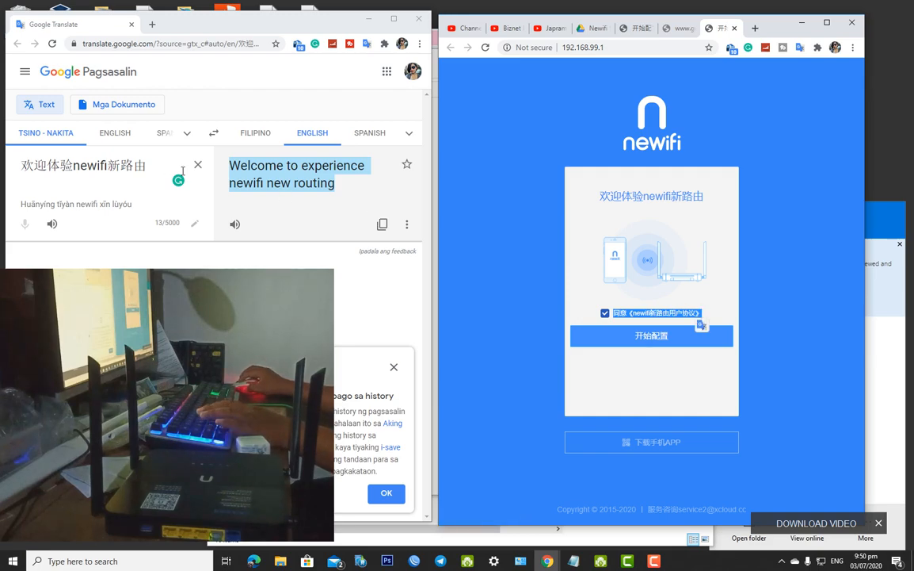
{"action": "left_click_drag", "start_coordinate": [151, 164], "coordinate": [3, 166]}
{"action": "key", "text": "ctrl+v"}
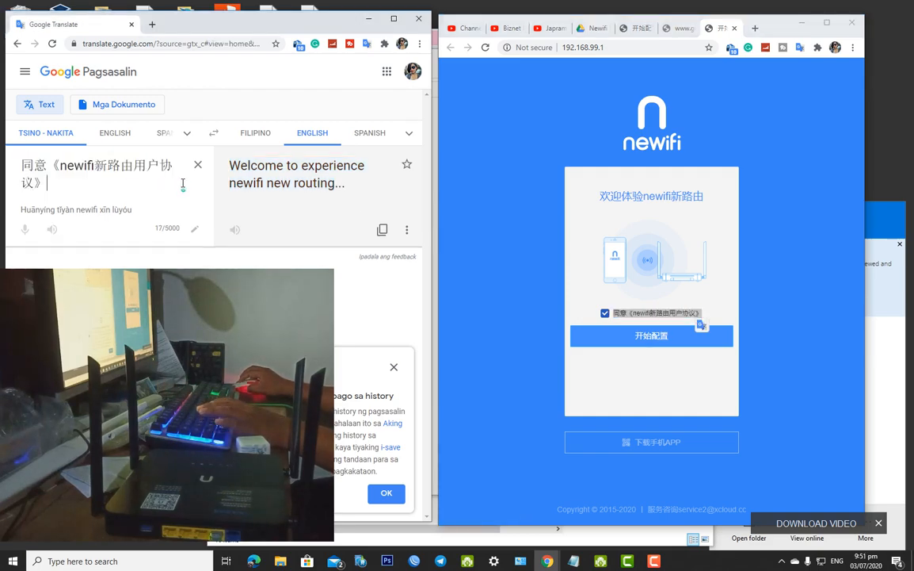
{"action": "triple_click", "coordinate": [270, 187]}
{"action": "left_click", "coordinate": [351, 200]}
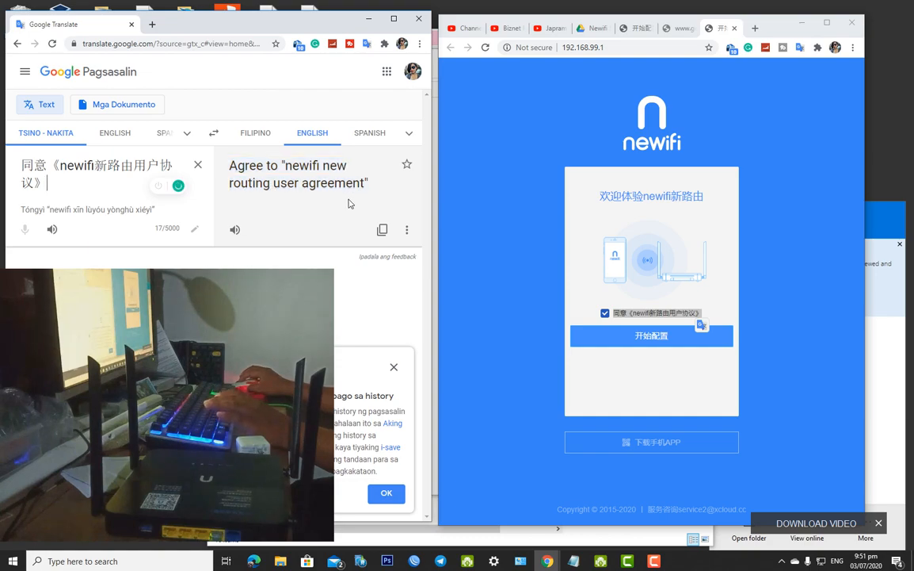
{"action": "triple_click", "coordinate": [351, 187]}
{"action": "left_click", "coordinate": [349, 195]}
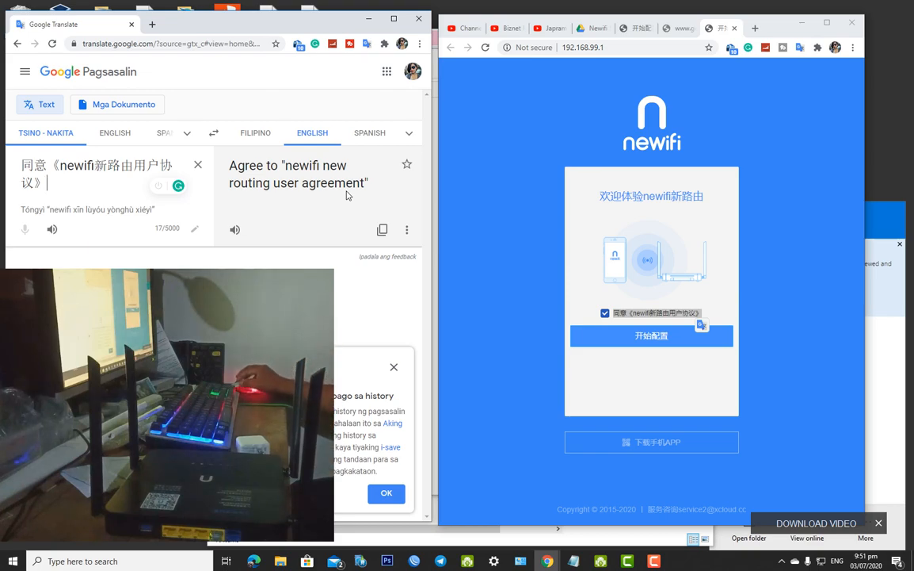
{"action": "triple_click", "coordinate": [343, 196]}
{"action": "left_click", "coordinate": [343, 196]}
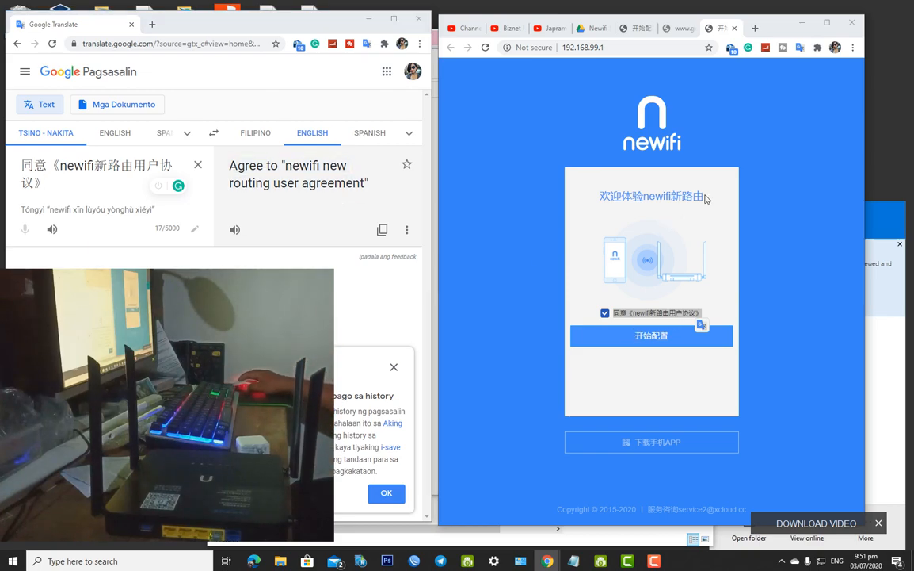
Translate the welcome heading as 'Welcome to experience newifi new routing'
{"action": "triple_click", "coordinate": [601, 199]}
{"action": "key", "text": "ctrl+c"}
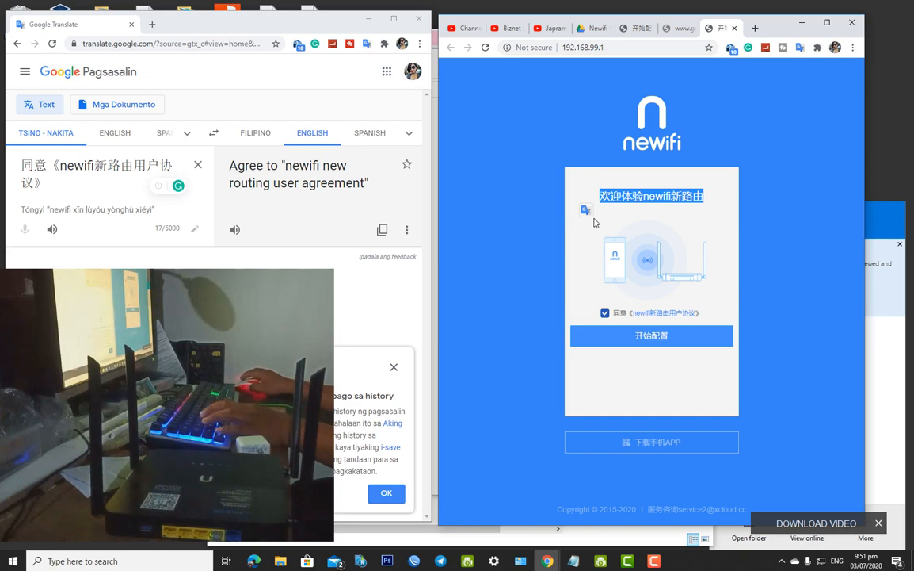
{"action": "triple_click", "coordinate": [86, 185]}
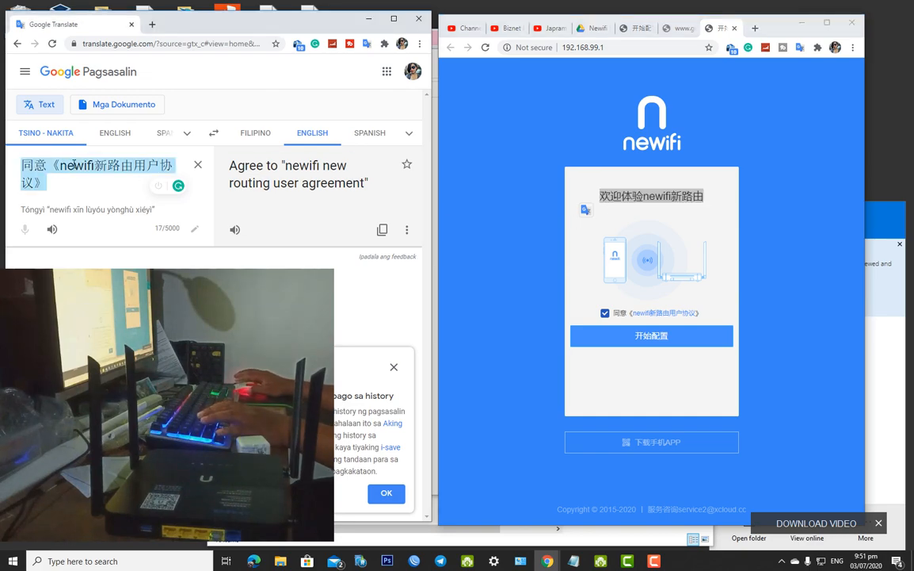
{"action": "key", "text": "ctrl+v"}
{"action": "triple_click", "coordinate": [279, 181]}
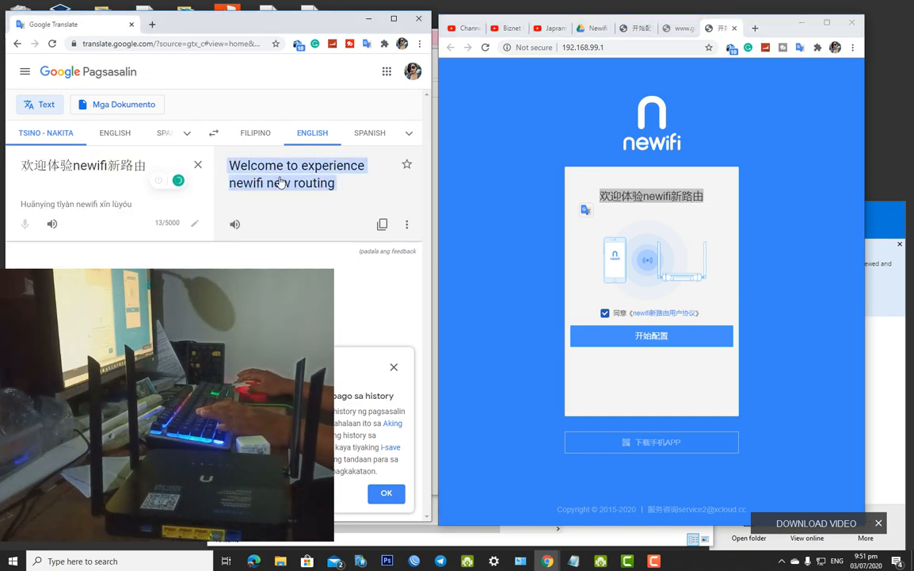
{"action": "left_click", "coordinate": [321, 203]}
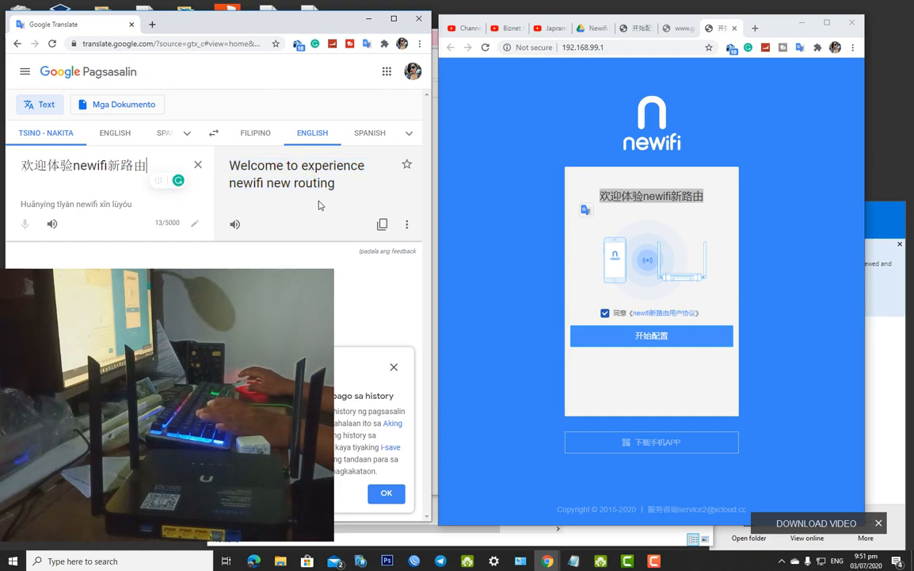
{"action": "left_click", "coordinate": [644, 341]}
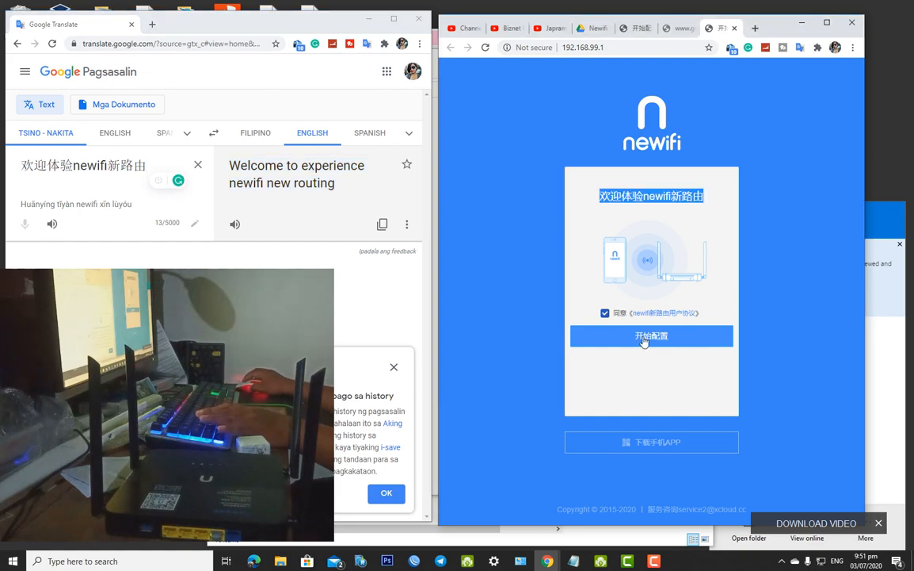
Start the router configuration with 开始配置, then open Windows network status settings
{"action": "left_click", "coordinate": [643, 342]}
{"action": "left_click", "coordinate": [658, 340]}
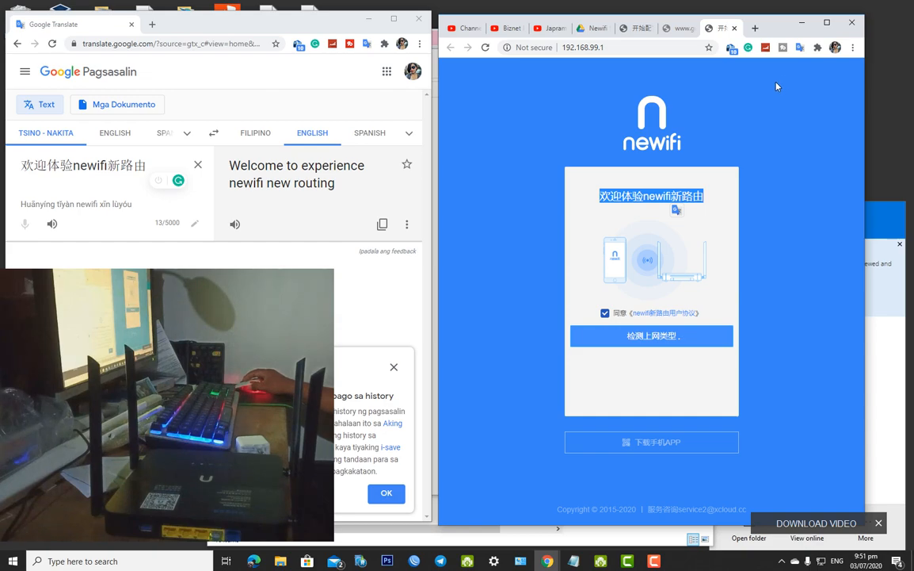
{"action": "left_click_drag", "start_coordinate": [344, 188], "coordinate": [229, 162]}
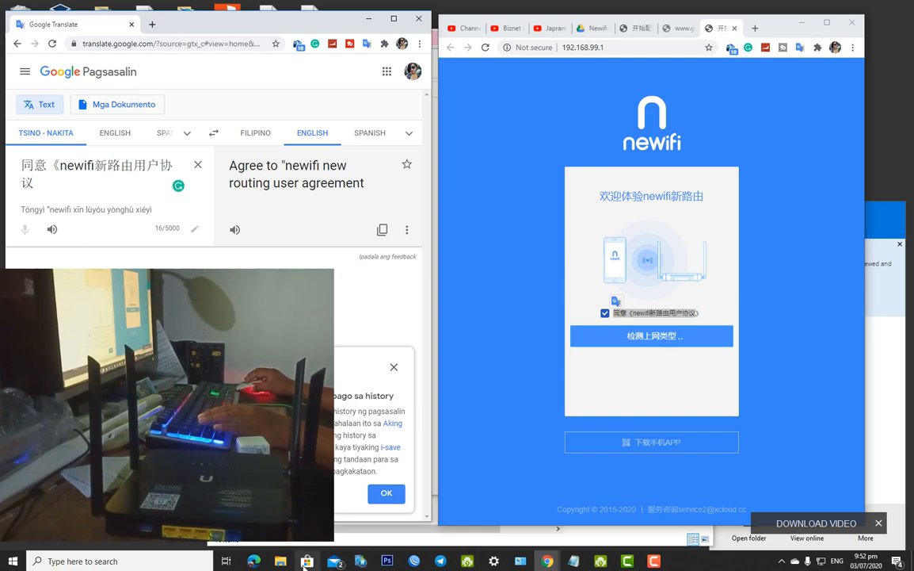
{"action": "left_click", "coordinate": [493, 561]}
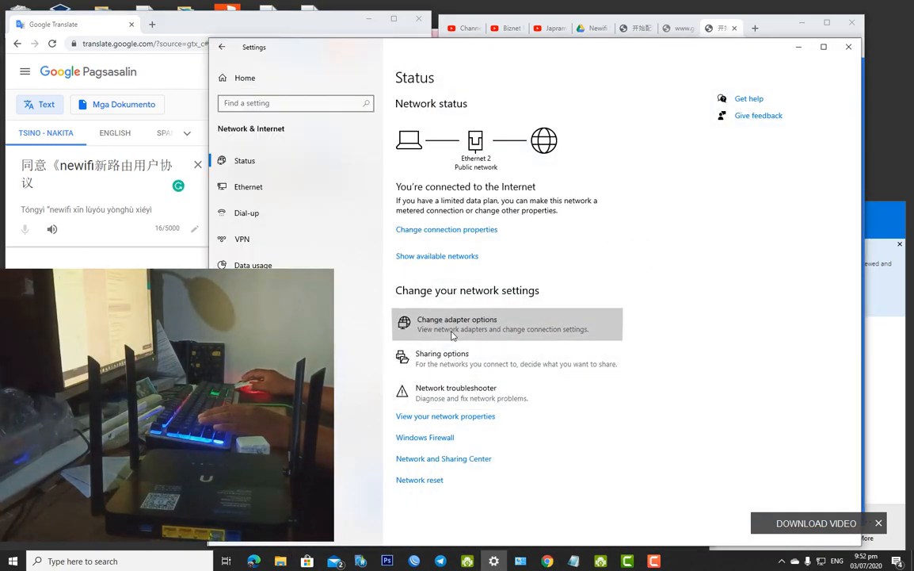
Re-enable the Ethernet adapter in Network Connections and close the network windows
{"action": "left_click", "coordinate": [467, 322]}
{"action": "right_click", "coordinate": [640, 338]}
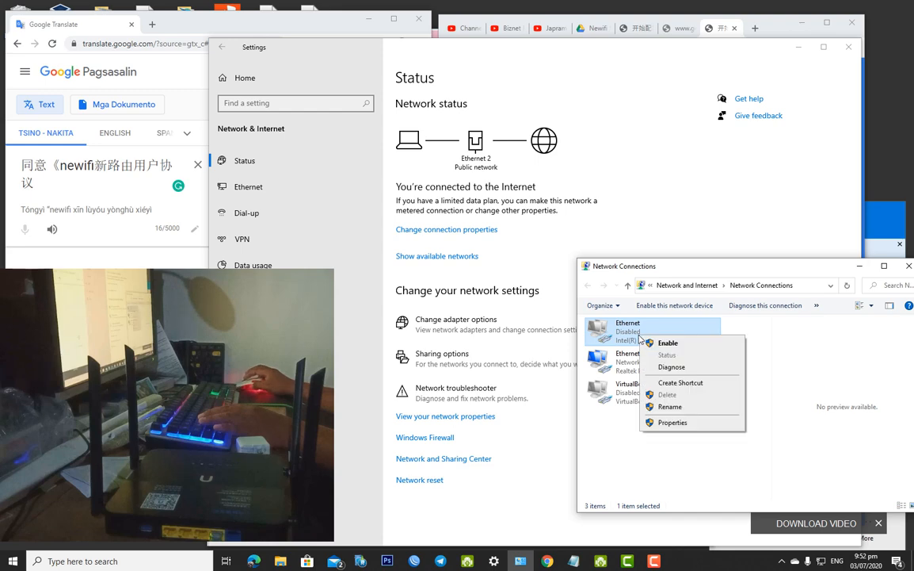
{"action": "left_click", "coordinate": [666, 344]}
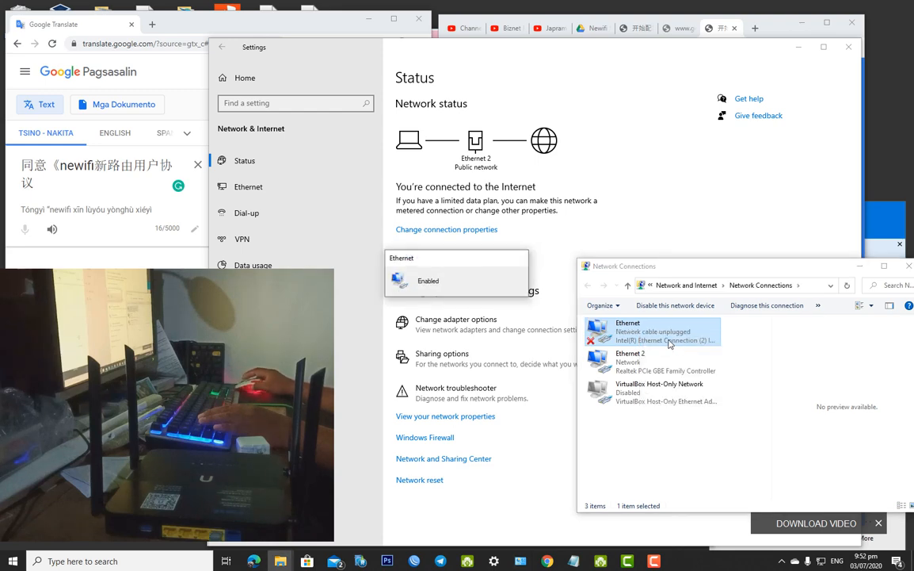
{"action": "left_click", "coordinate": [860, 266]}
Bring the newifi page forward, clear its selection, and close the msftconnecttest window
{"action": "left_click", "coordinate": [660, 30]}
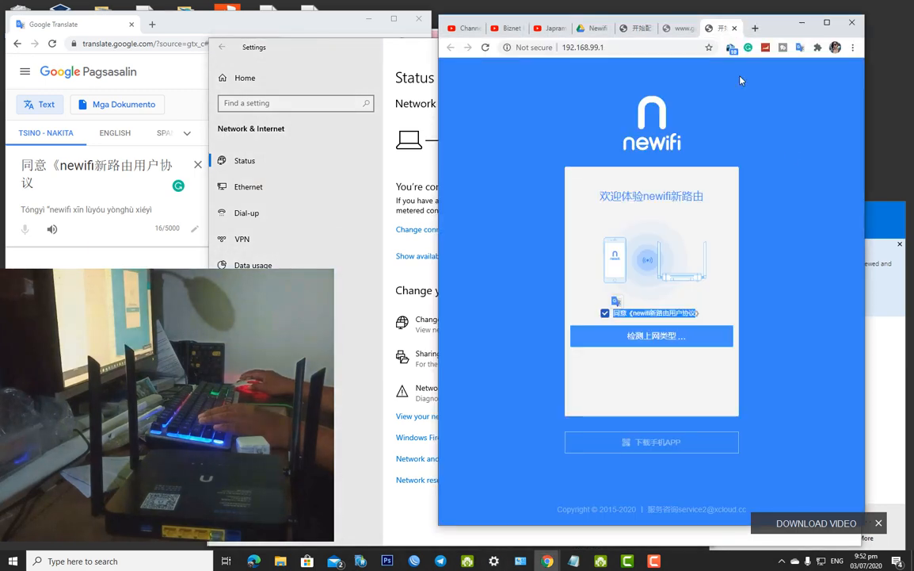
{"action": "left_click", "coordinate": [723, 186]}
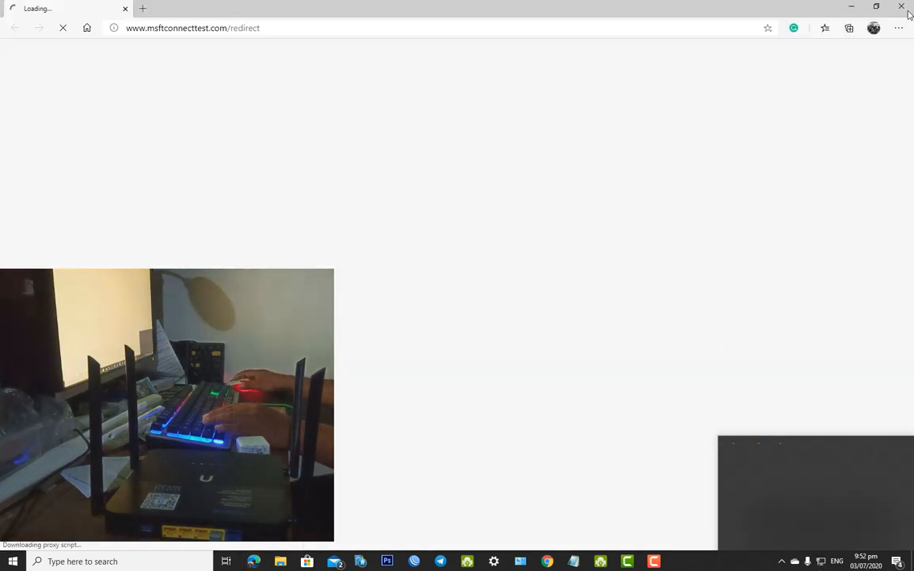
{"action": "left_click", "coordinate": [908, 10]}
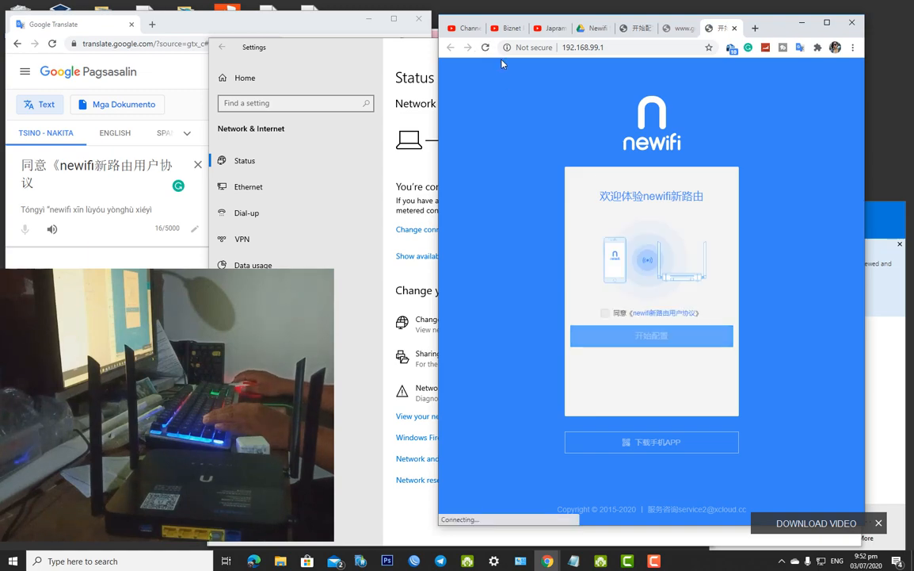
Accept the newifi user agreement, start configuration, and copy the resulting network error message
{"action": "left_click", "coordinate": [605, 314]}
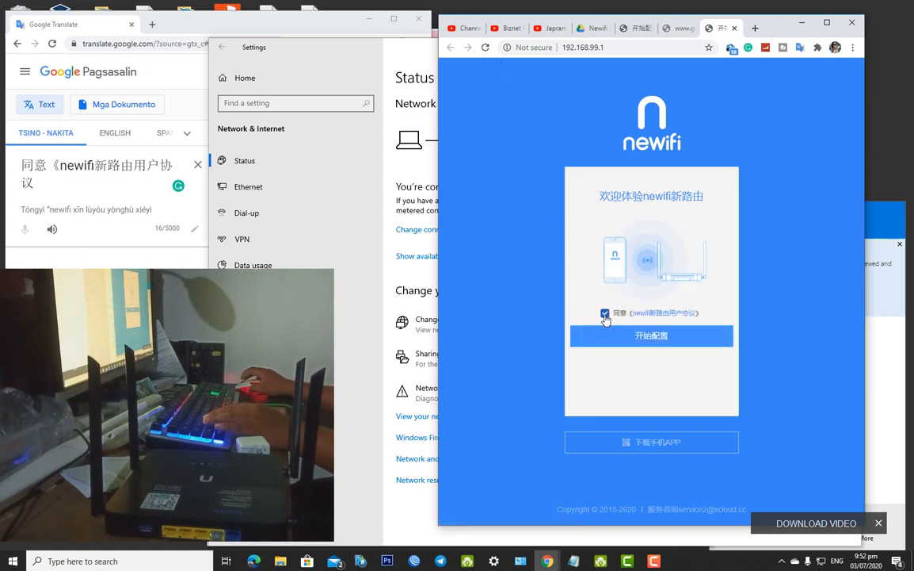
{"action": "left_click", "coordinate": [667, 344]}
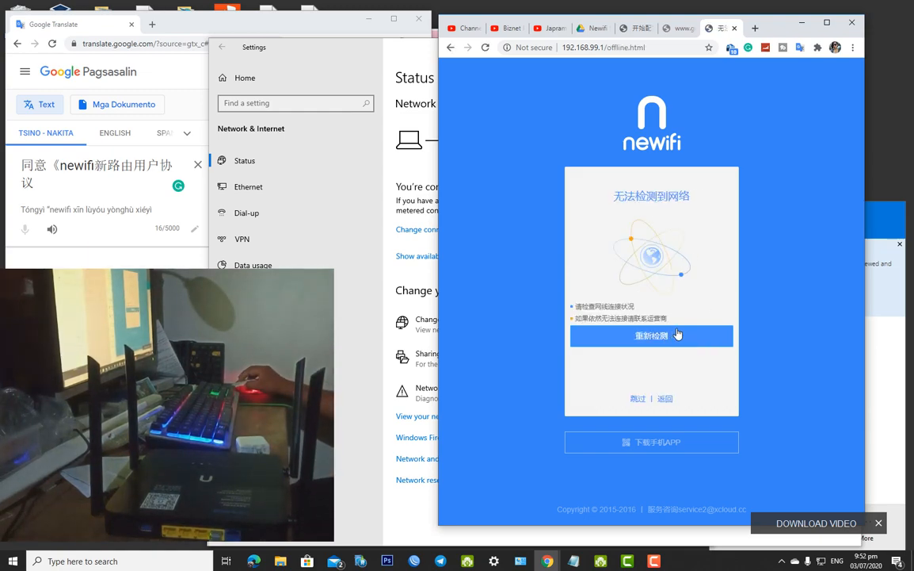
{"action": "left_click_drag", "start_coordinate": [673, 321], "coordinate": [600, 194]}
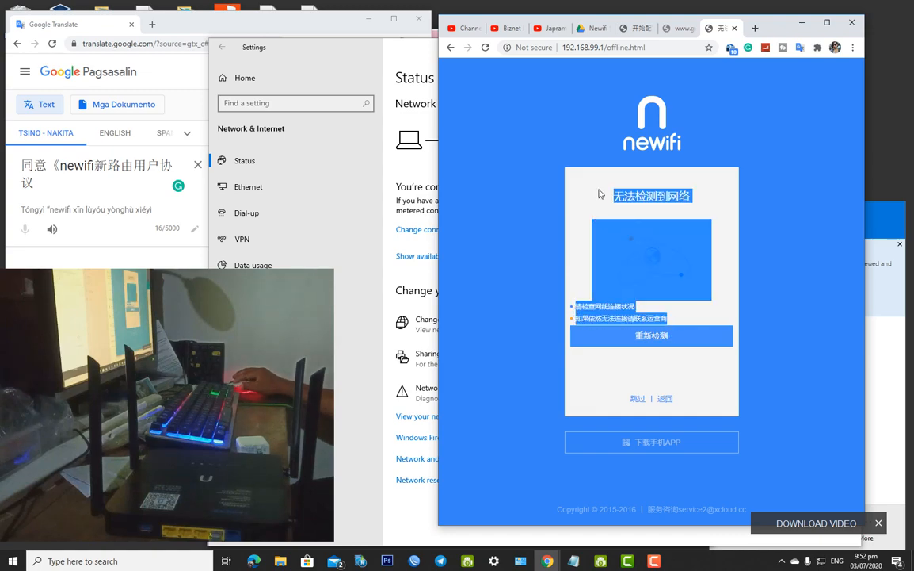
{"action": "right_click", "coordinate": [659, 194]}
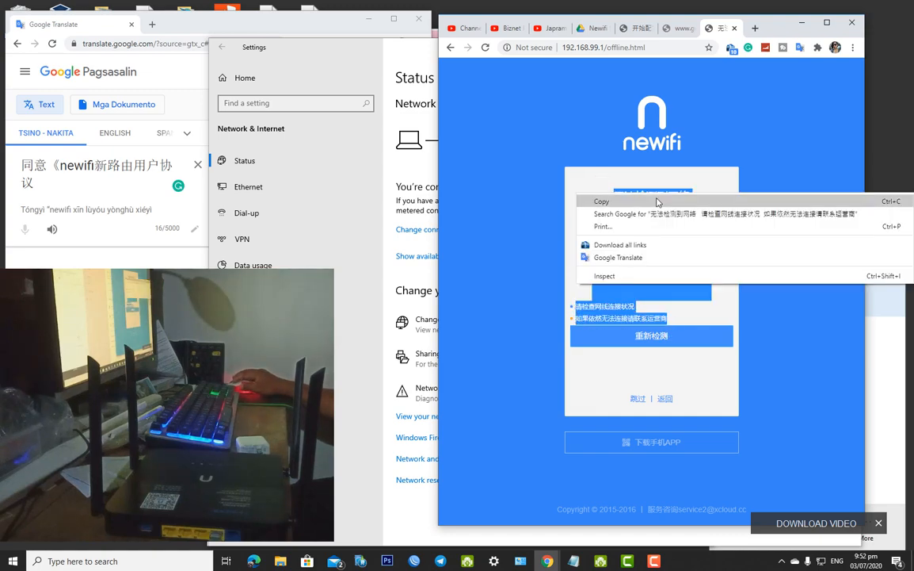
{"action": "left_click", "coordinate": [661, 201]}
Translate the error as 'Unable to detect the network' / 'Please check the network cable connection'
{"action": "left_click", "coordinate": [181, 143]}
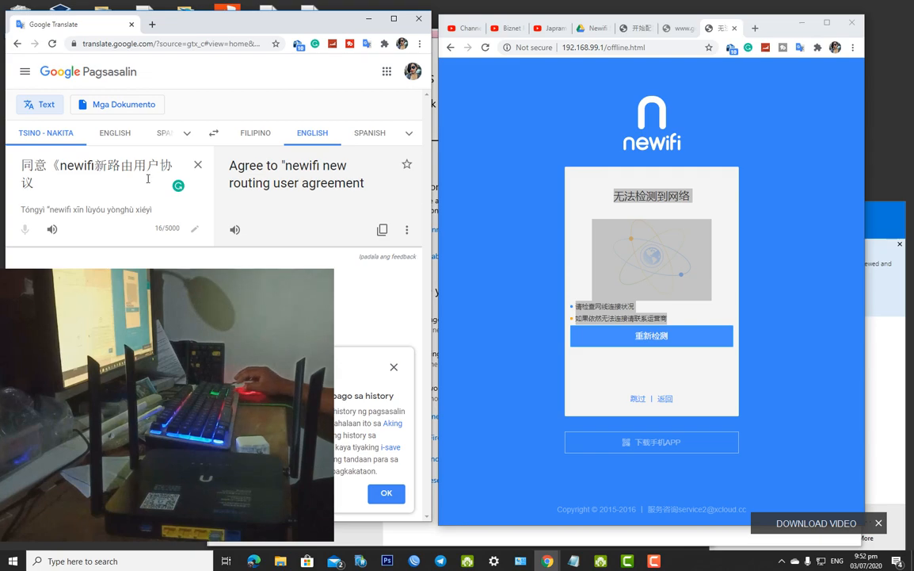
{"action": "left_click", "coordinate": [198, 164]}
{"action": "key", "text": "ctrl+v"}
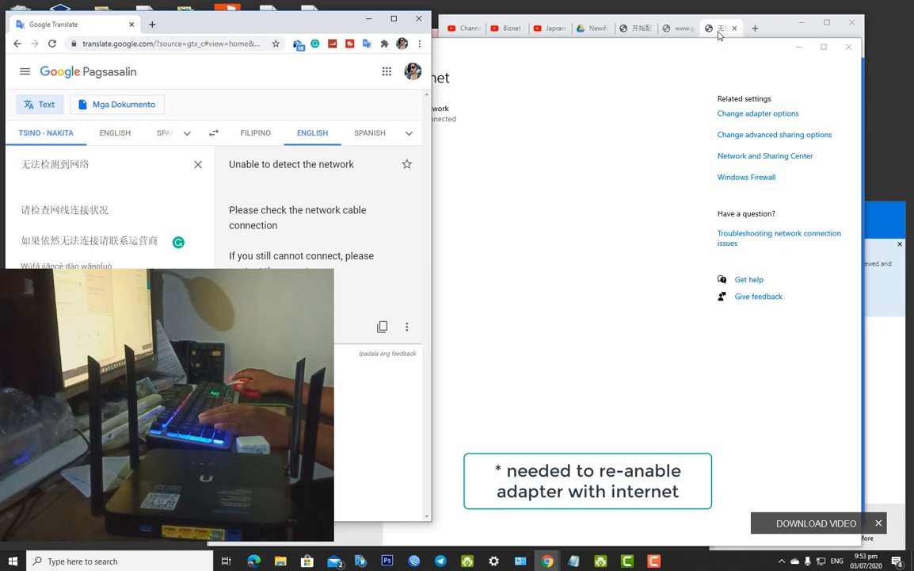
{"action": "left_click", "coordinate": [720, 31]}
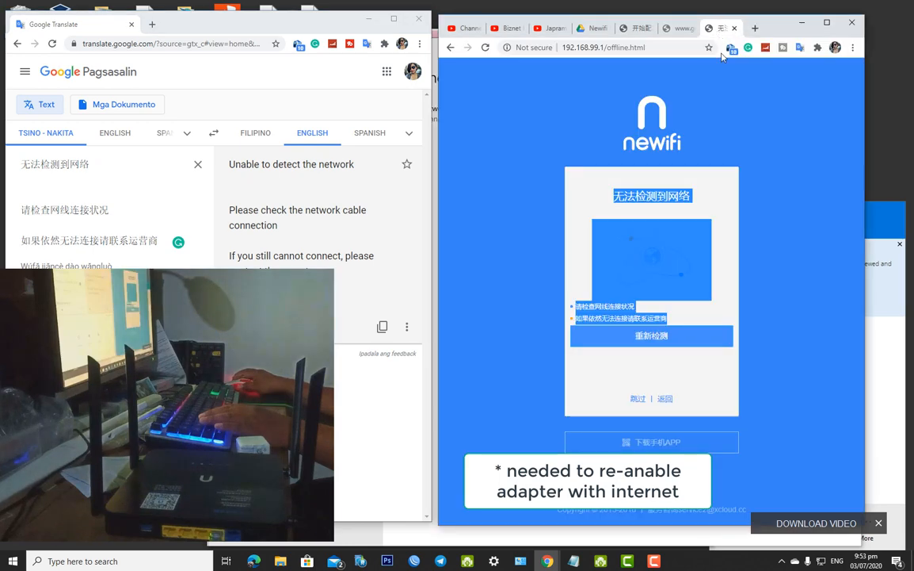
{"action": "left_click", "coordinate": [776, 229]}
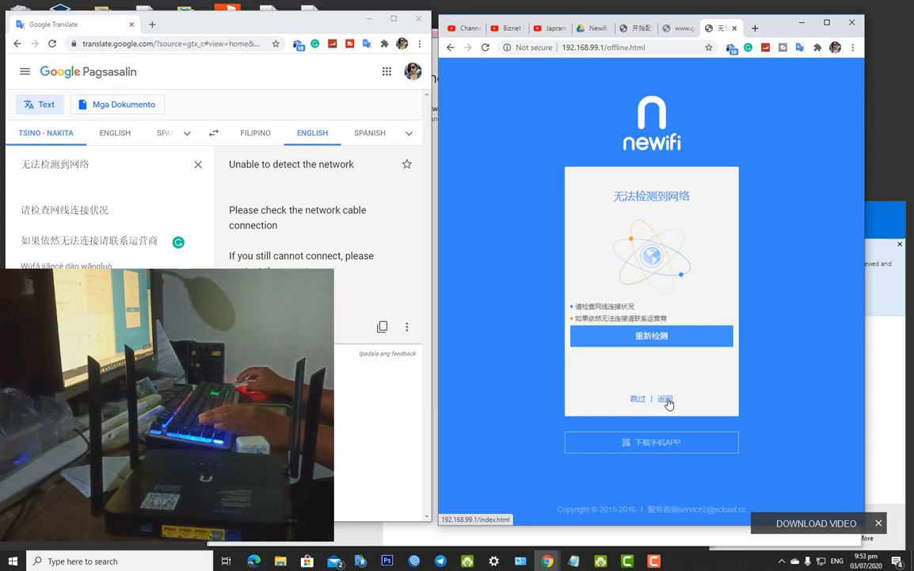
Paste the 跳过 | 返回 links into Google Translate, giving 'Skip | back'
{"action": "left_click_drag", "start_coordinate": [687, 403], "coordinate": [630, 400]}
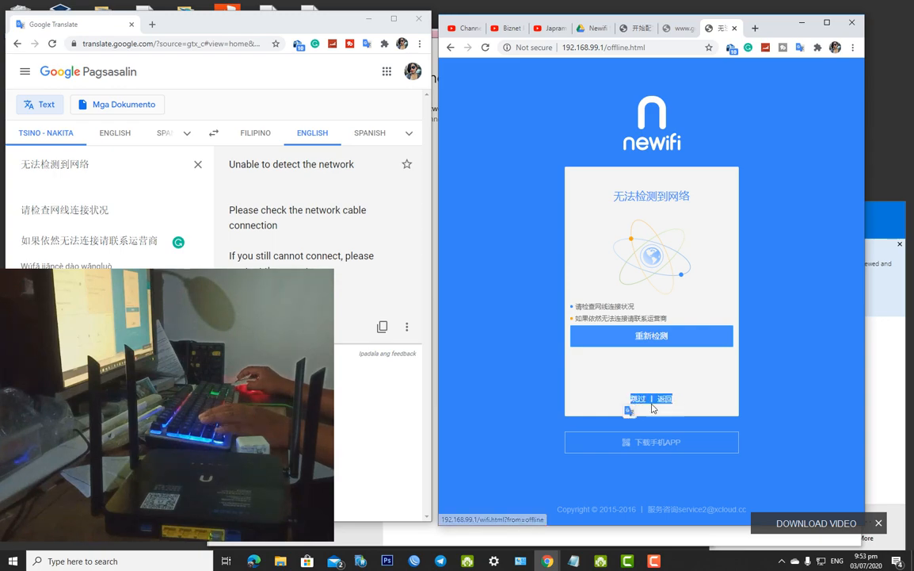
{"action": "left_click", "coordinate": [200, 184]}
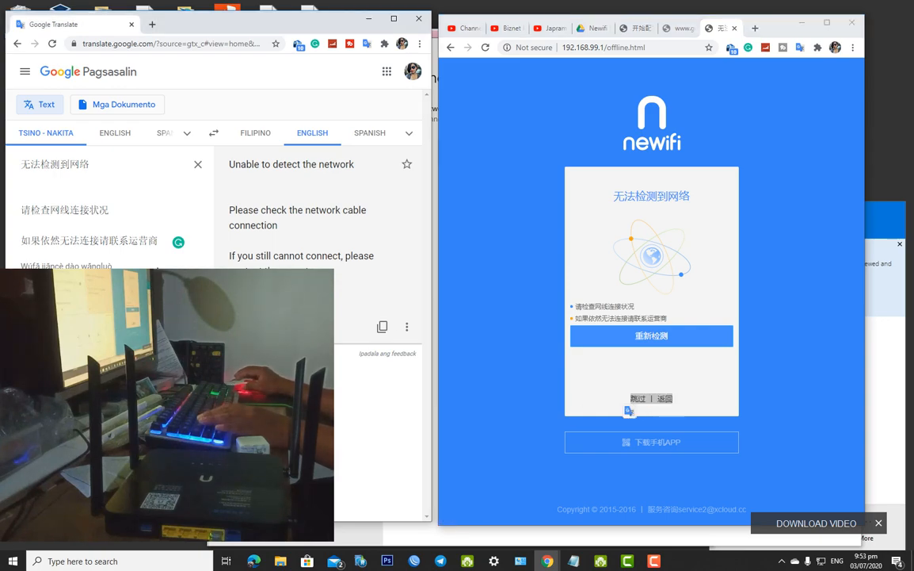
{"action": "left_click", "coordinate": [199, 166]}
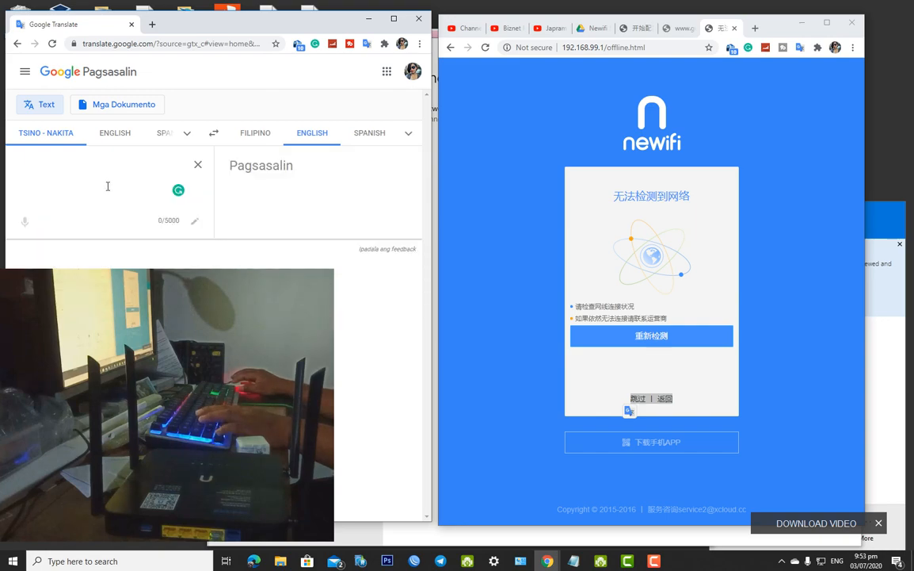
{"action": "key", "text": "ctrl+v"}
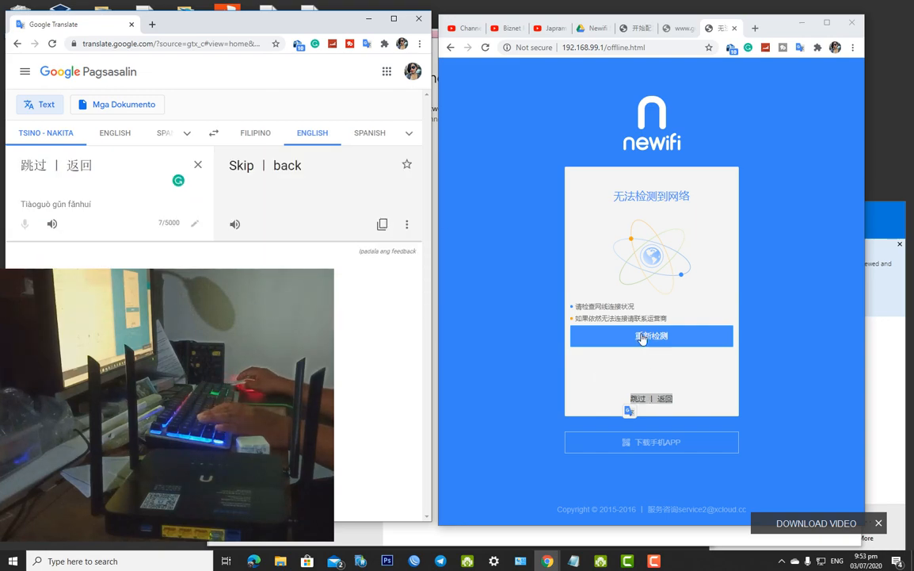
Return to the newifi page and open the network and OneDrive status panels
{"action": "left_click", "coordinate": [677, 402]}
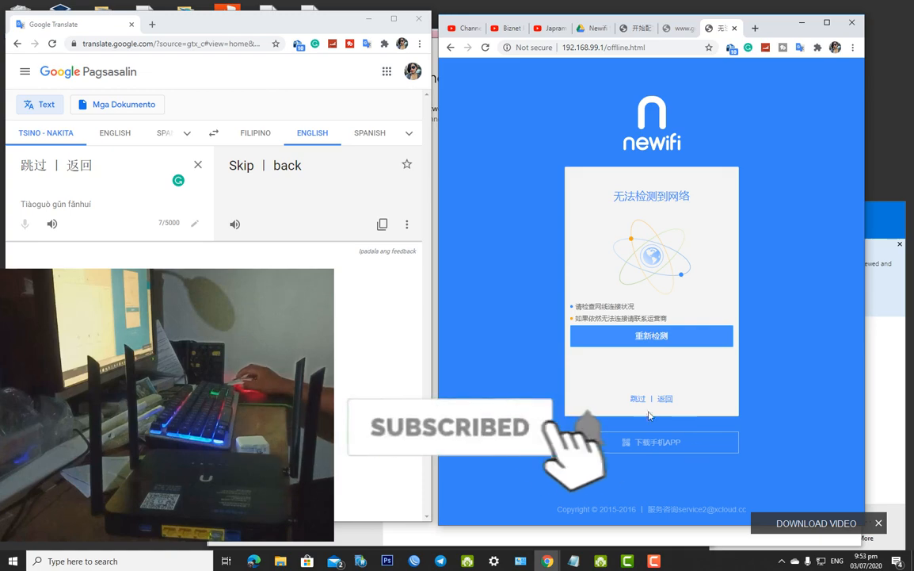
{"action": "left_click", "coordinate": [822, 562]}
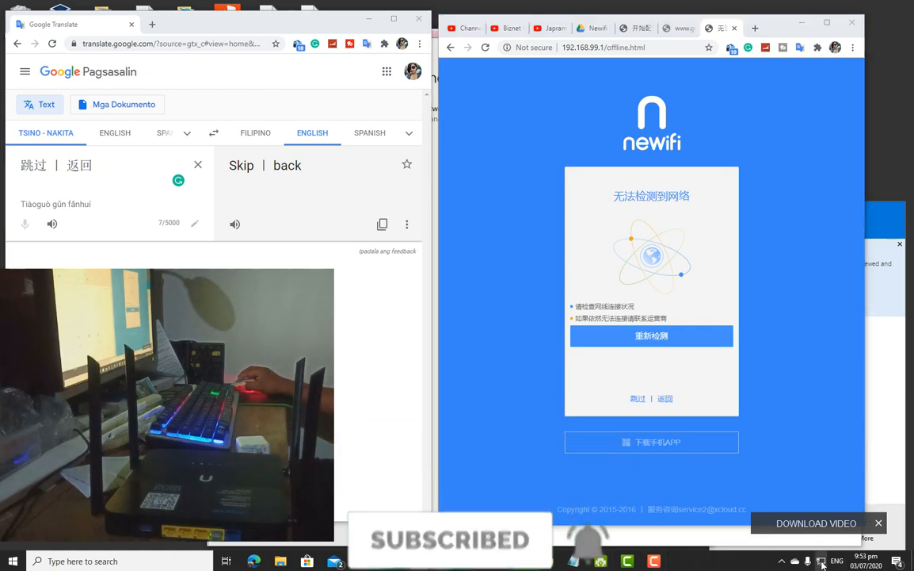
{"action": "left_click", "coordinate": [898, 386]}
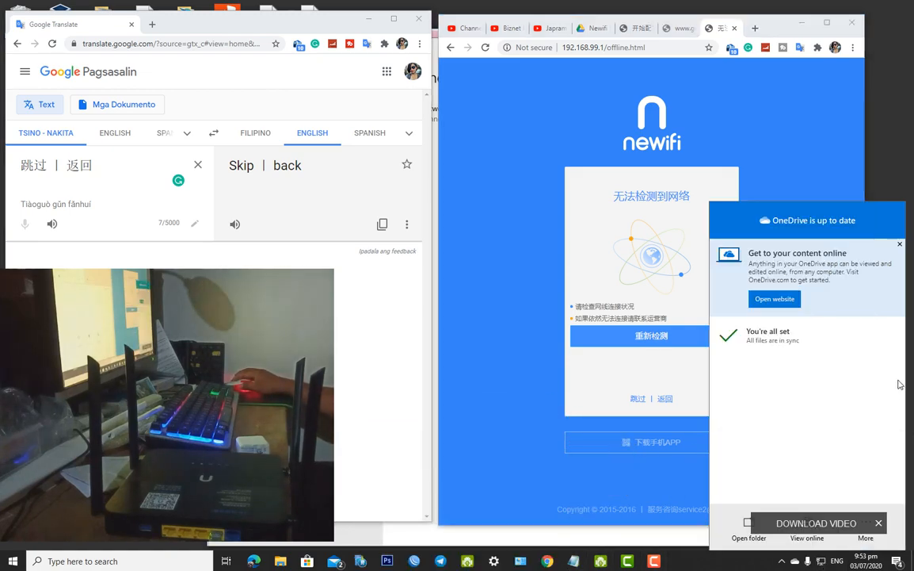
Dismiss the OneDrive panel and enable the disabled Ethernet adapter in Network Connections
{"action": "left_click", "coordinate": [900, 244]}
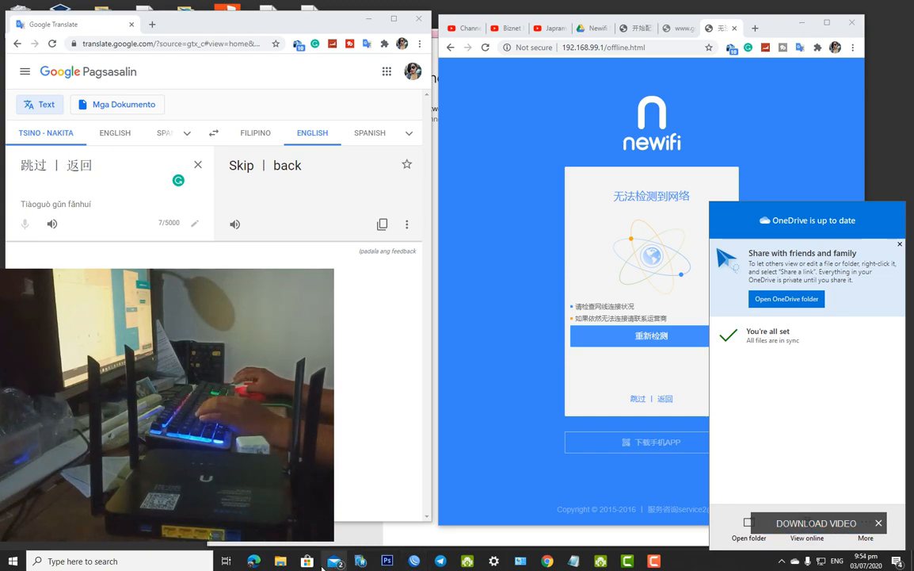
{"action": "left_click", "coordinate": [280, 563]}
{"action": "left_click", "coordinate": [495, 563]}
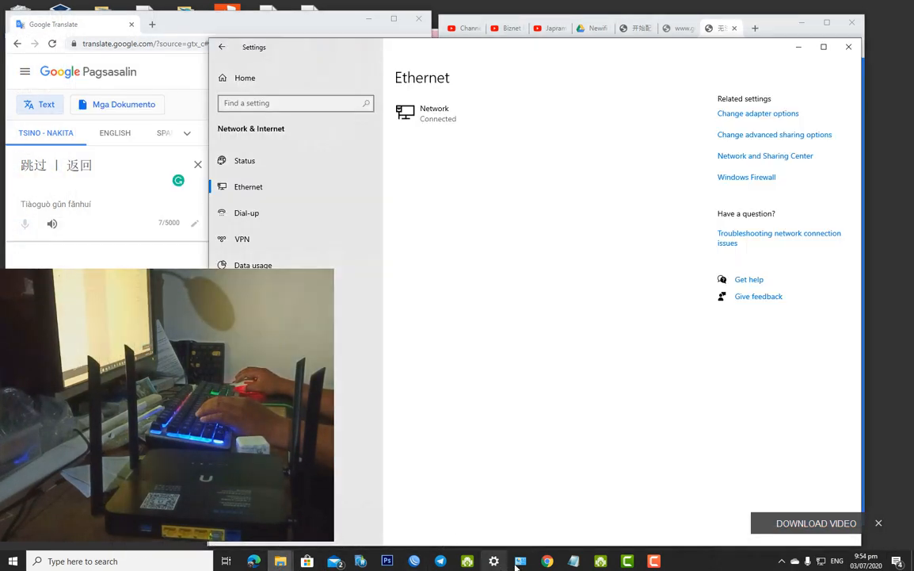
{"action": "left_click", "coordinate": [520, 561]}
{"action": "right_click", "coordinate": [656, 337]}
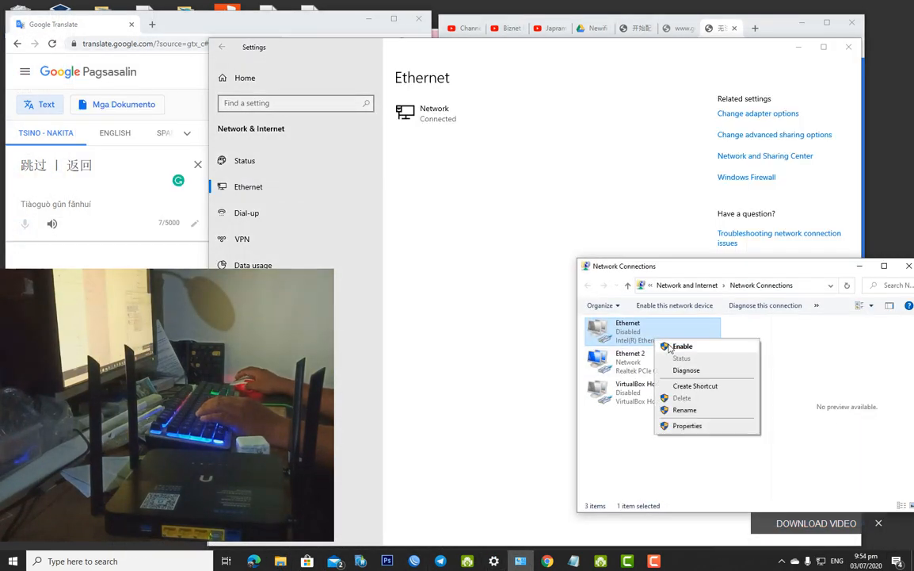
{"action": "left_click", "coordinate": [679, 346]}
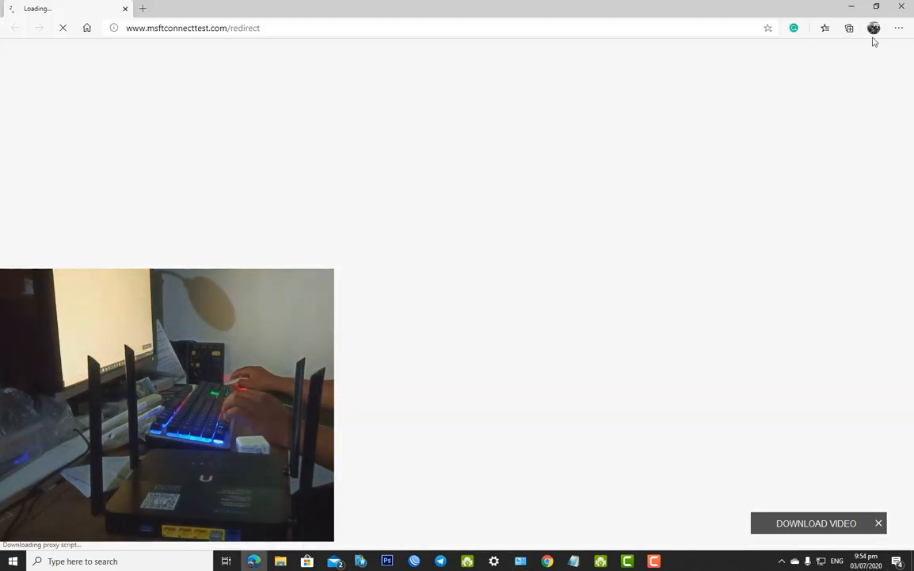
Close the Edge window, minimize Settings, and bring the Chrome newifi page forward
{"action": "left_click", "coordinate": [901, 7]}
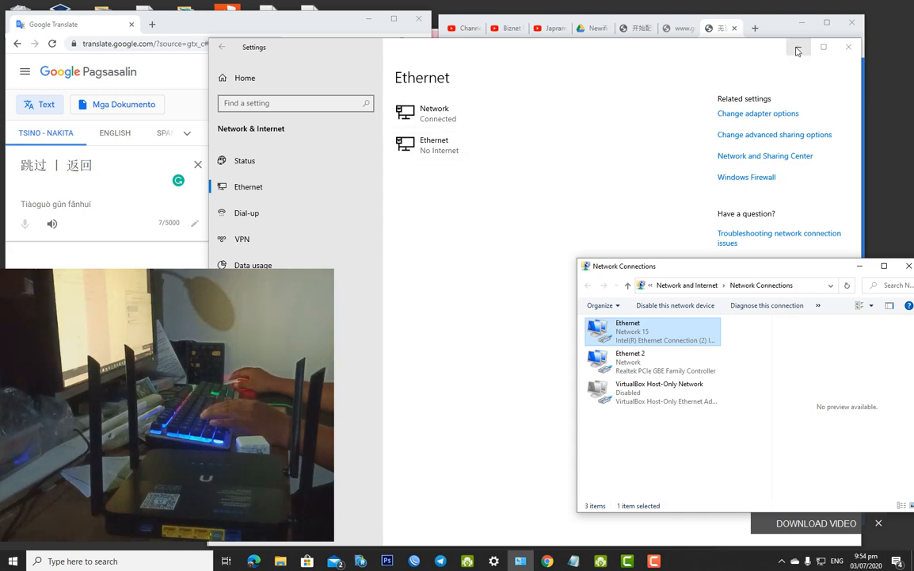
{"action": "left_click", "coordinate": [797, 49]}
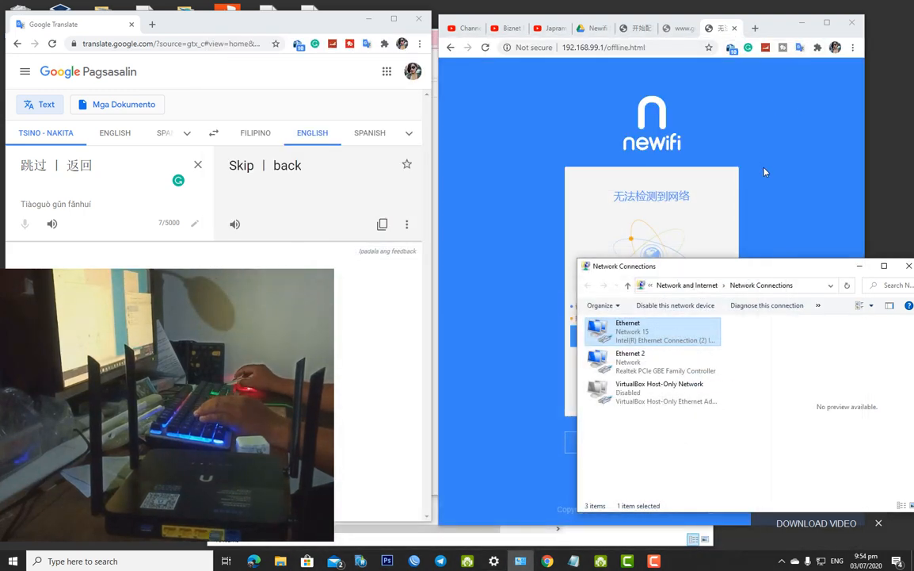
{"action": "left_click", "coordinate": [720, 32]}
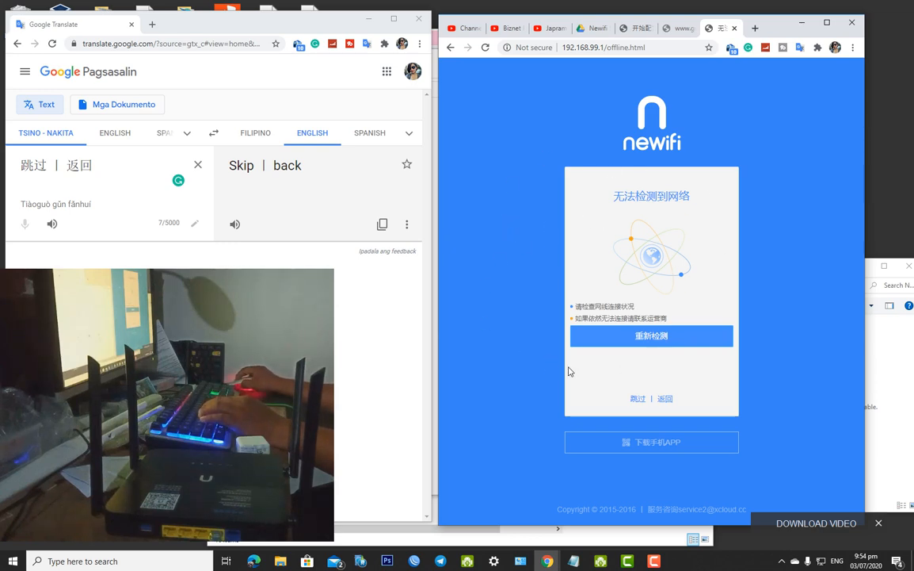
Skip the internet check and review the default WiFi name newifi_8fbf
{"action": "left_click", "coordinate": [637, 398]}
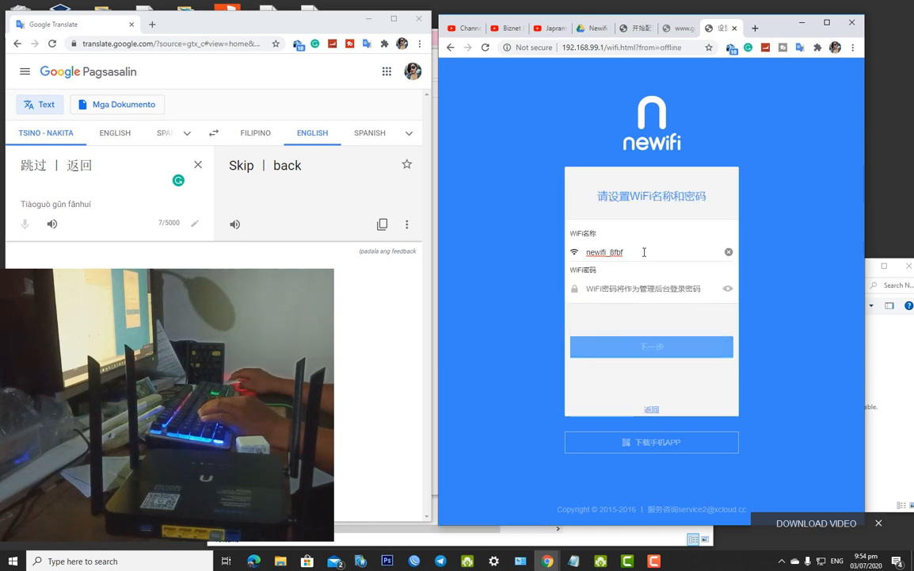
{"action": "left_click_drag", "start_coordinate": [643, 253], "coordinate": [584, 251]}
{"action": "left_click", "coordinate": [596, 290]}
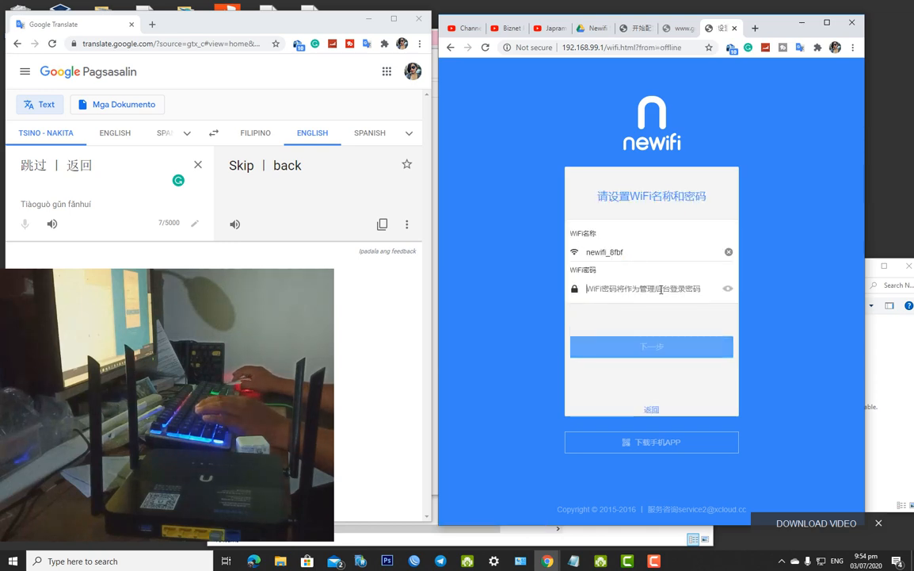
{"action": "left_click", "coordinate": [637, 254]}
{"action": "left_click_drag", "start_coordinate": [566, 254], "coordinate": [636, 256]}
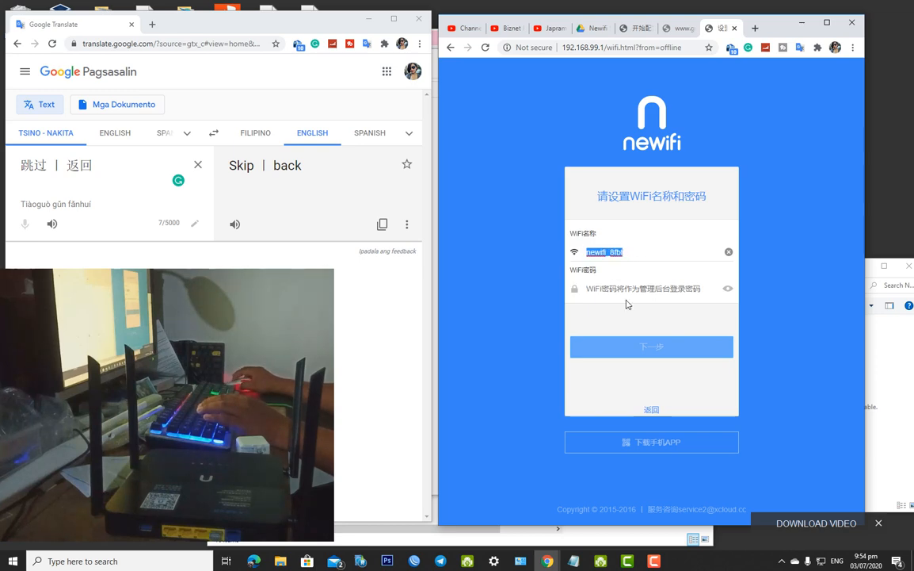
Enter a WiFi password, reveal it to verify, then hide it again
{"action": "left_click", "coordinate": [619, 287]}
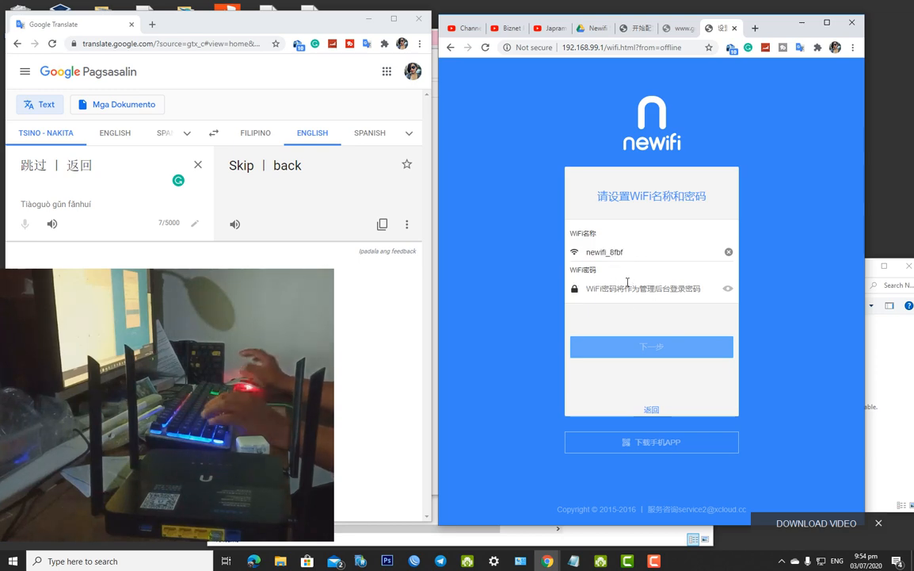
{"action": "type", "text": "*******"}
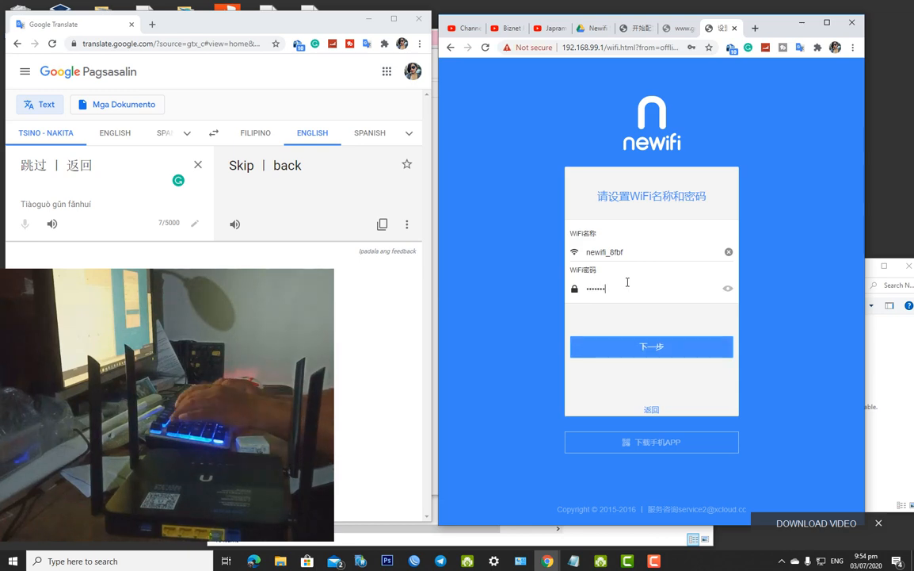
{"action": "type", "text": "45"}
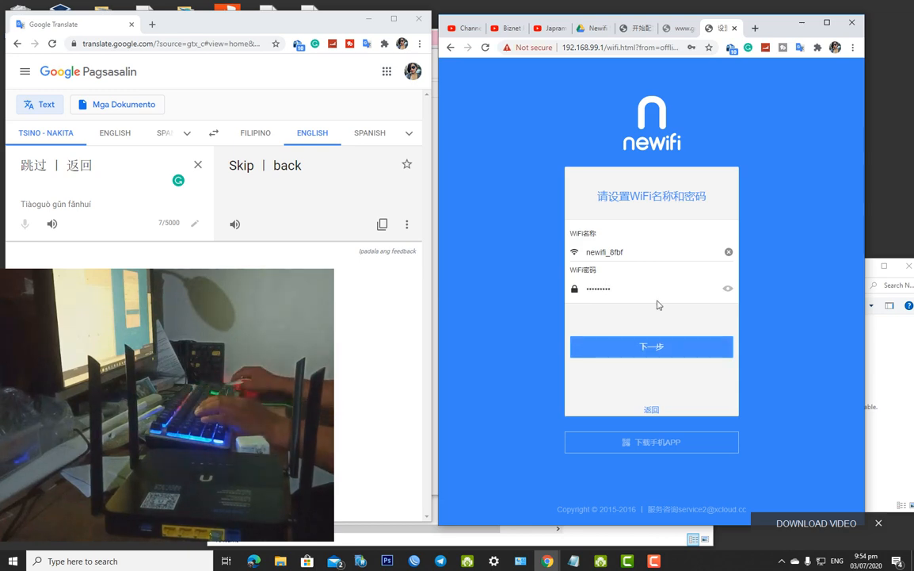
{"action": "left_click", "coordinate": [730, 291]}
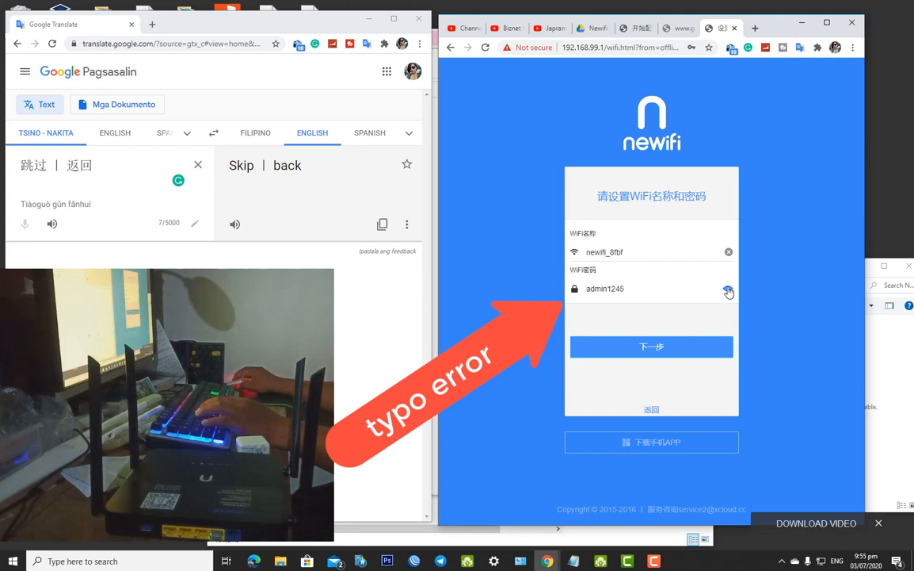
{"action": "left_click", "coordinate": [729, 292]}
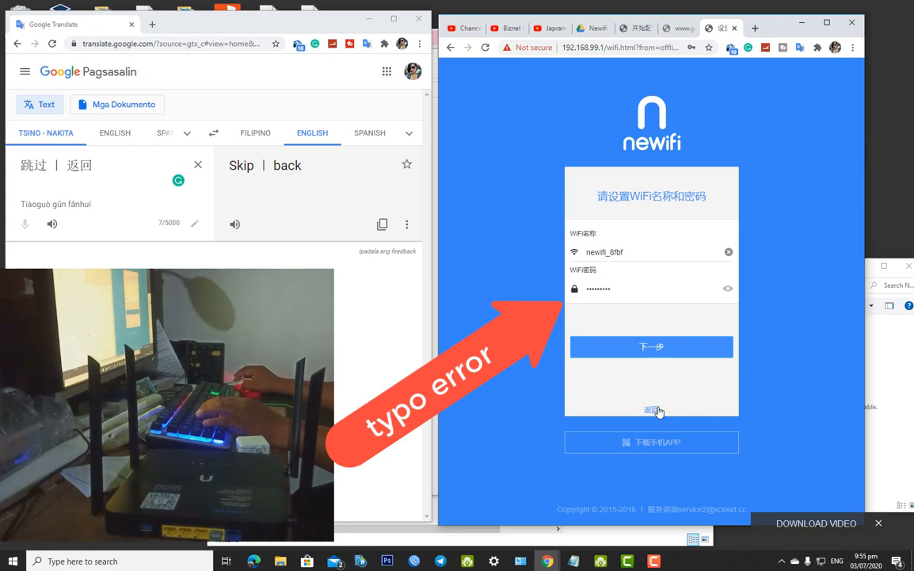
Advance to the next setup step and select the password reminder notice
{"action": "left_click", "coordinate": [673, 346]}
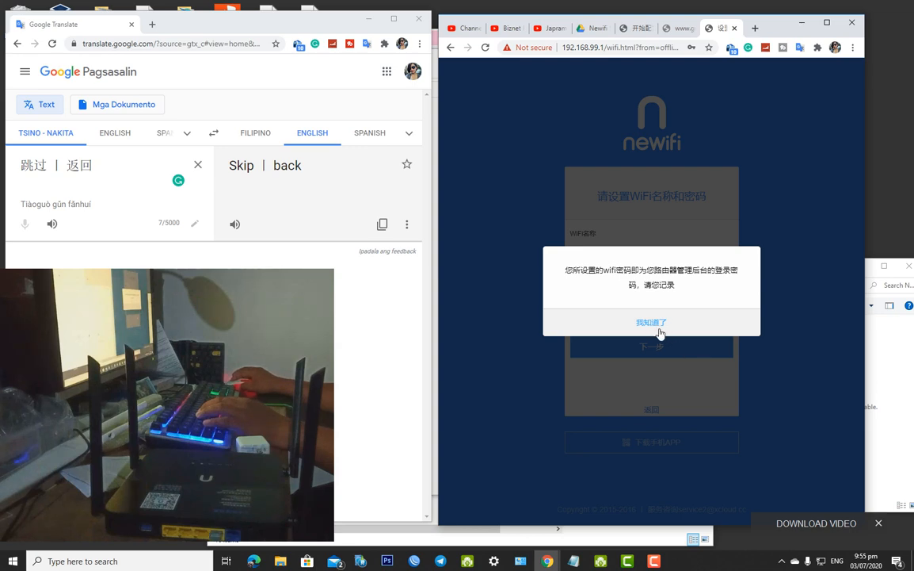
{"action": "left_click_drag", "start_coordinate": [677, 286], "coordinate": [564, 269]}
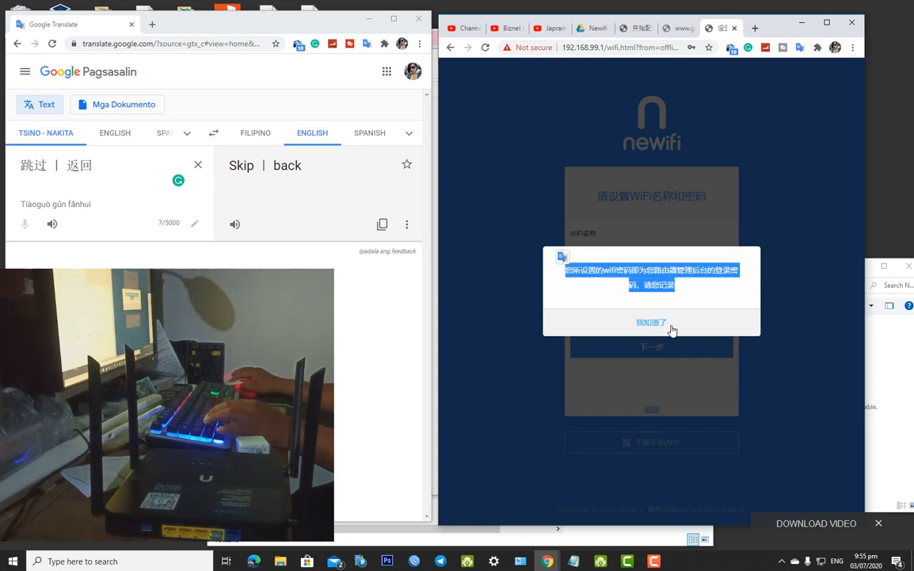
{"action": "left_click_drag", "start_coordinate": [670, 327], "coordinate": [565, 270]}
{"action": "key", "text": "super+c"}
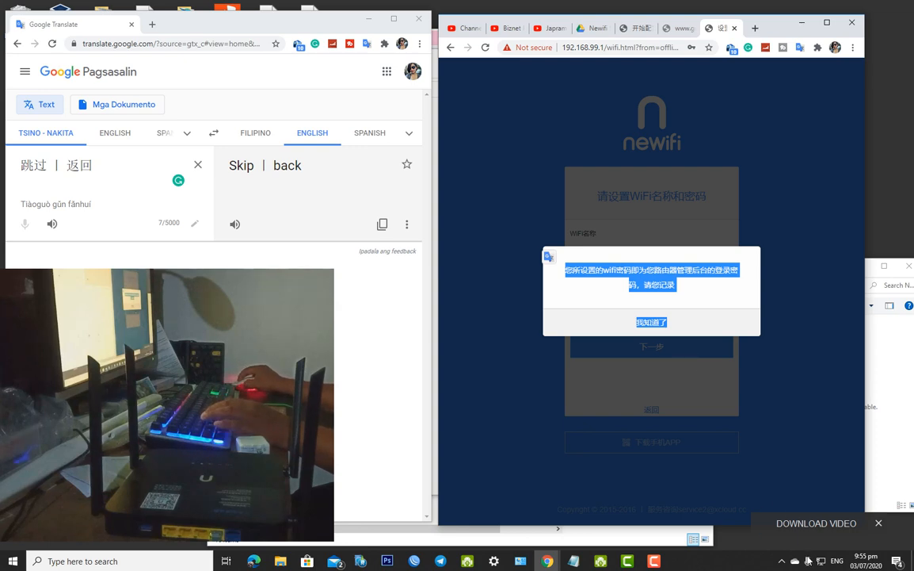
Disable the Ethernet adapter in Network Connections
{"action": "left_click", "coordinate": [823, 560]}
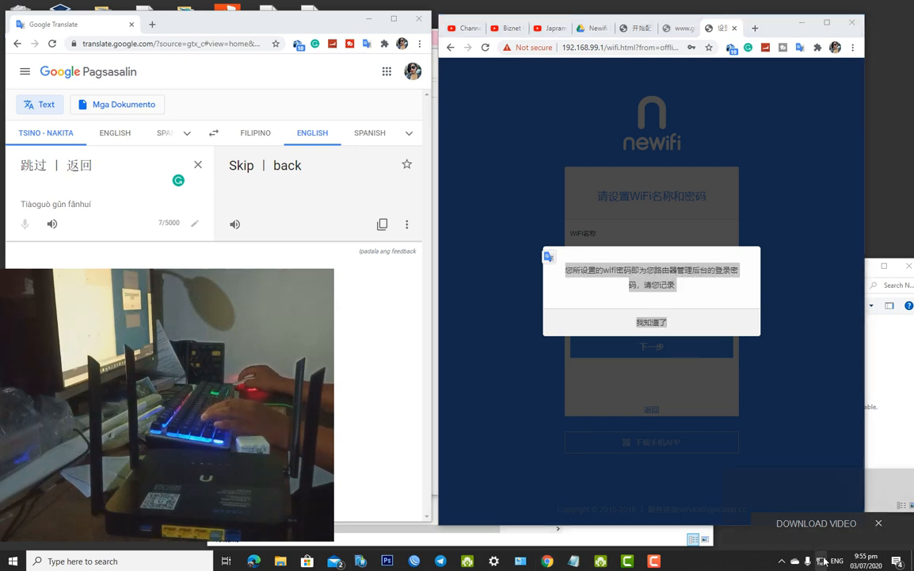
{"action": "left_click", "coordinate": [523, 561]}
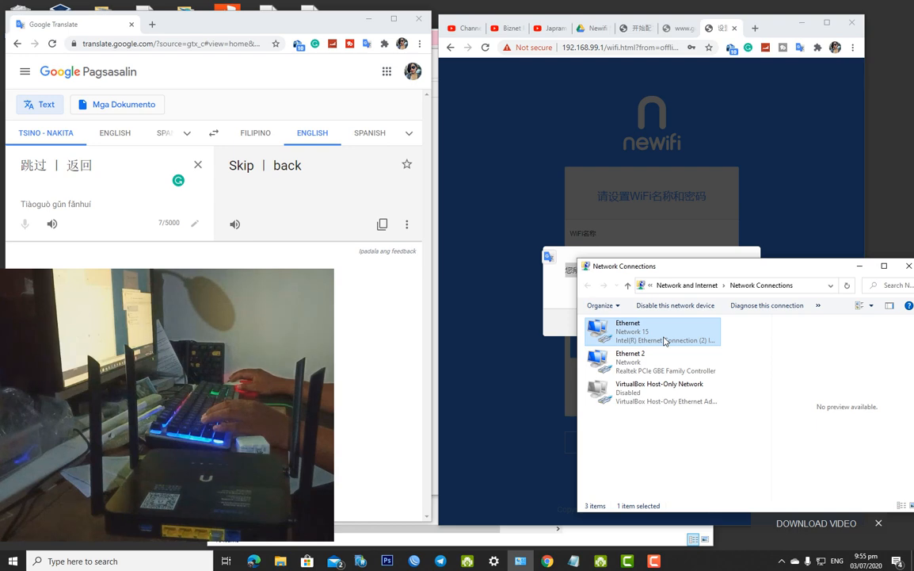
{"action": "right_click", "coordinate": [665, 341]}
{"action": "left_click", "coordinate": [686, 349]}
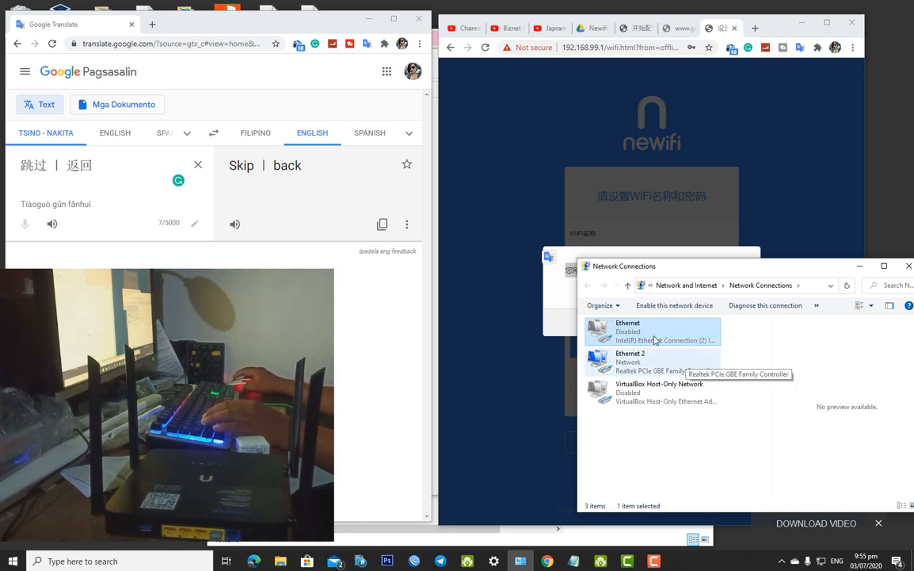
Paste the password reminder into Google Translate to get its English translation
{"action": "left_click", "coordinate": [168, 172]}
{"action": "left_click", "coordinate": [197, 166]}
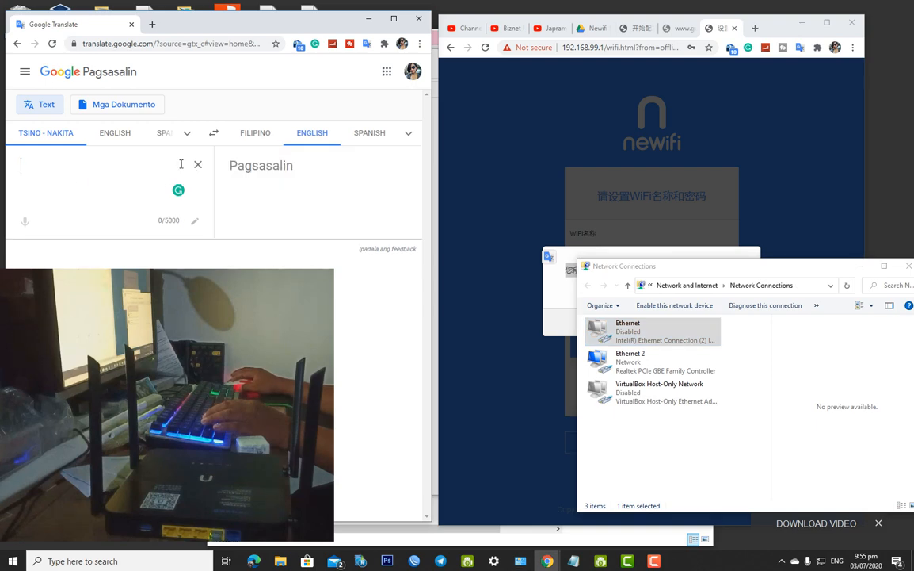
{"action": "right_click", "coordinate": [86, 172]}
{"action": "left_click", "coordinate": [124, 247]}
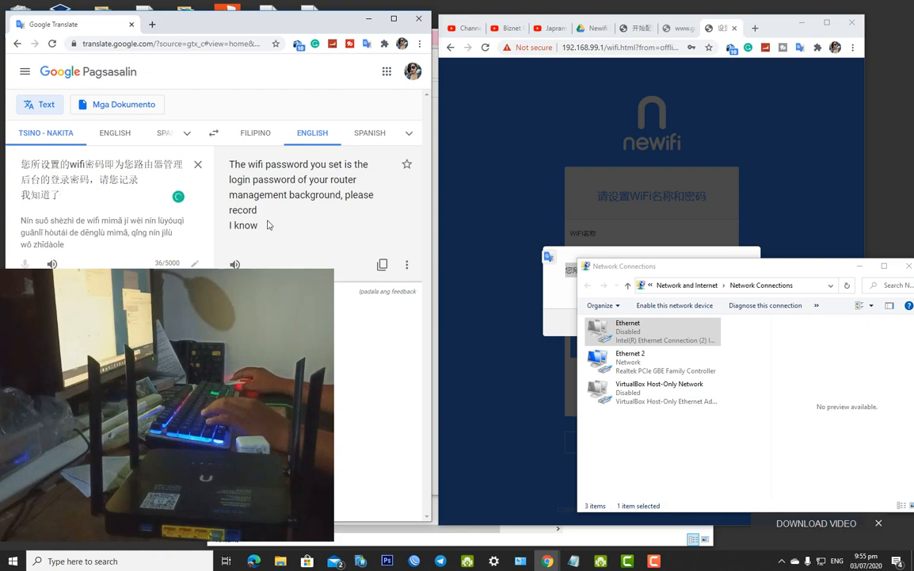
Re-enable the Ethernet adapter and move the Network Connections window aside
{"action": "left_click_drag", "start_coordinate": [626, 267], "coordinate": [625, 458]}
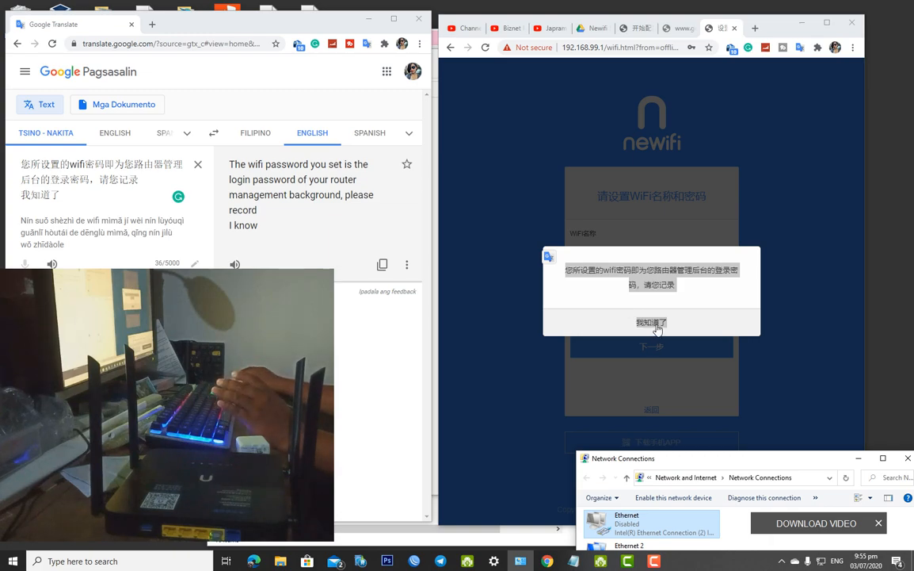
{"action": "left_click", "coordinate": [800, 297]}
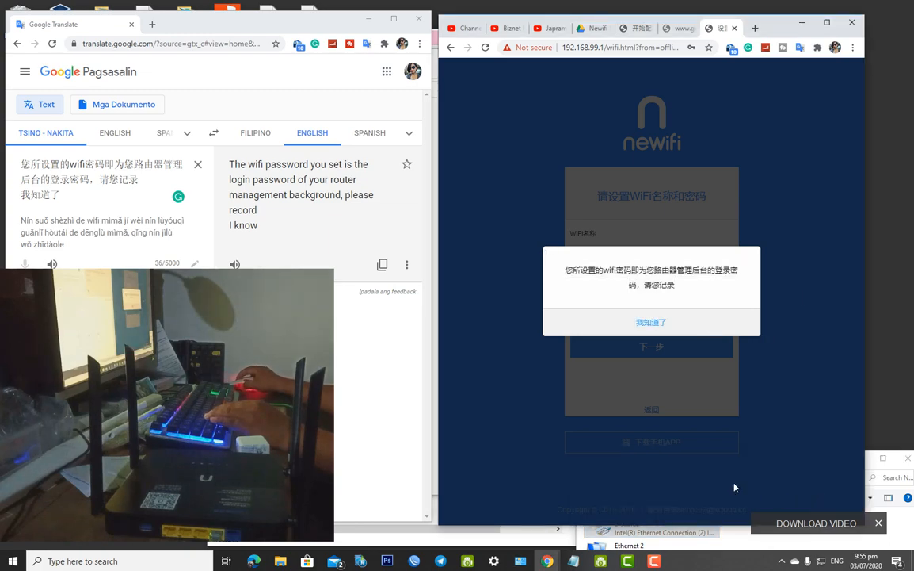
{"action": "left_click", "coordinate": [521, 561]}
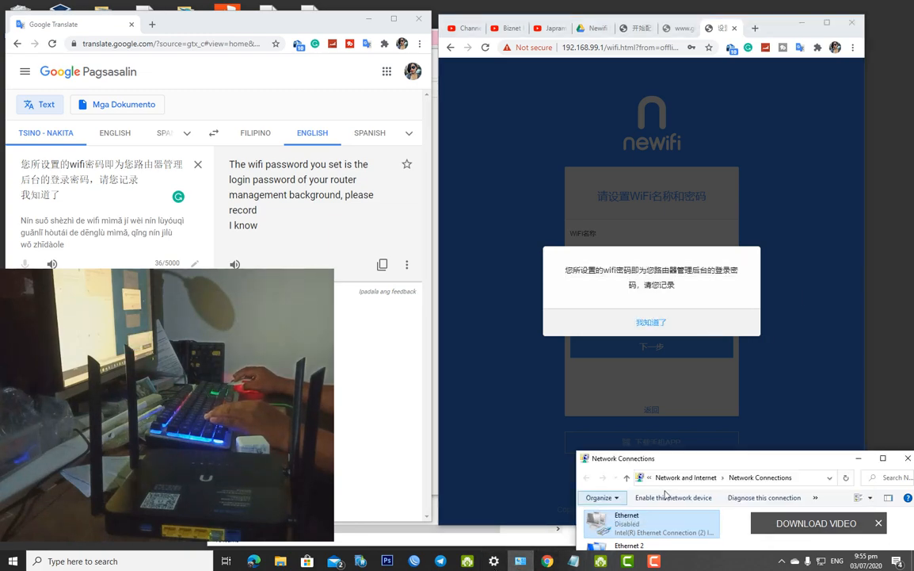
{"action": "right_click", "coordinate": [661, 521]}
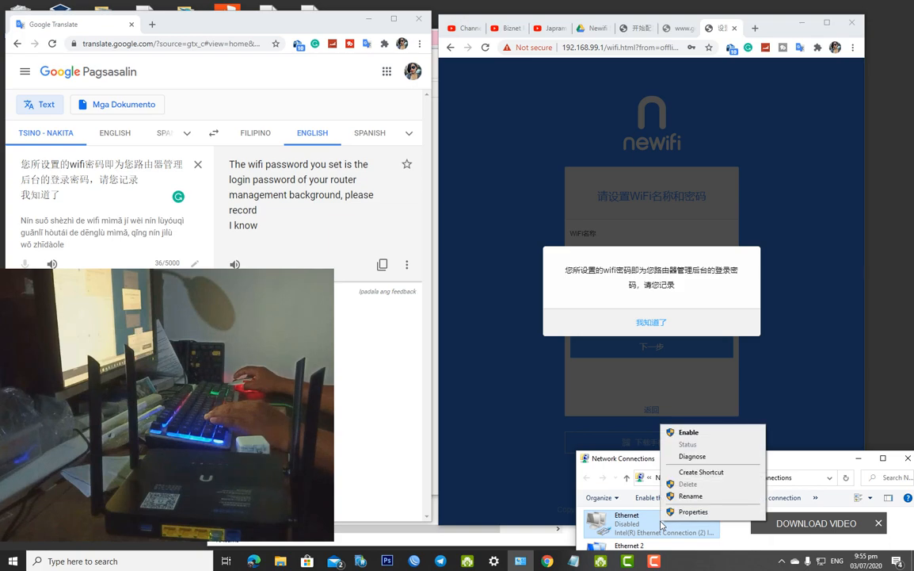
{"action": "left_click", "coordinate": [689, 432]}
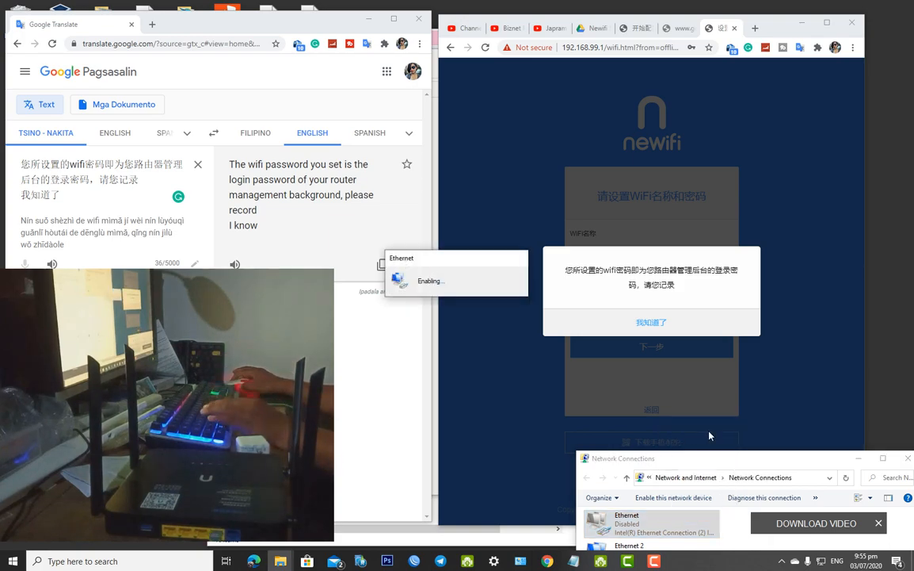
{"action": "left_click_drag", "start_coordinate": [706, 464], "coordinate": [592, 367]}
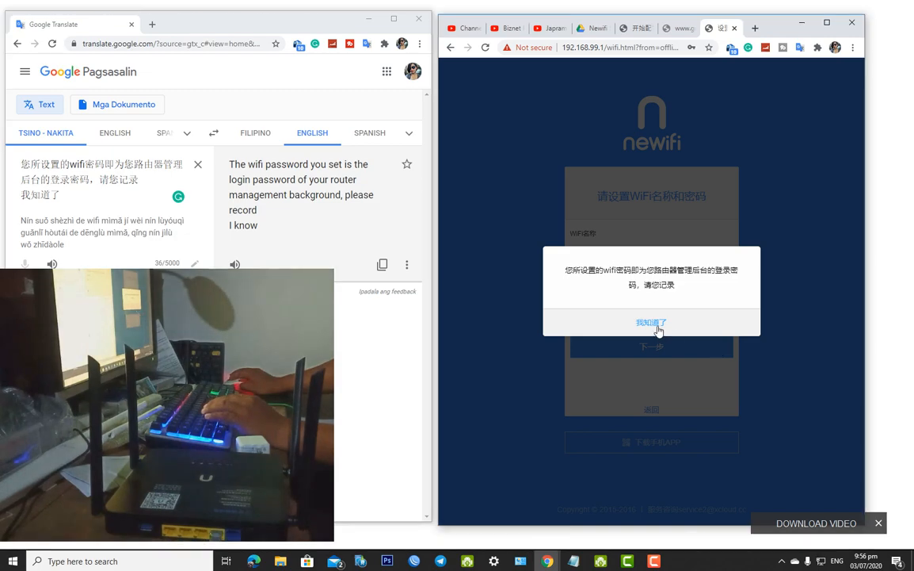
Acknowledge the password notice with 我知道了, close Edge, and save the WiFi login in Chrome
{"action": "left_click", "coordinate": [656, 324]}
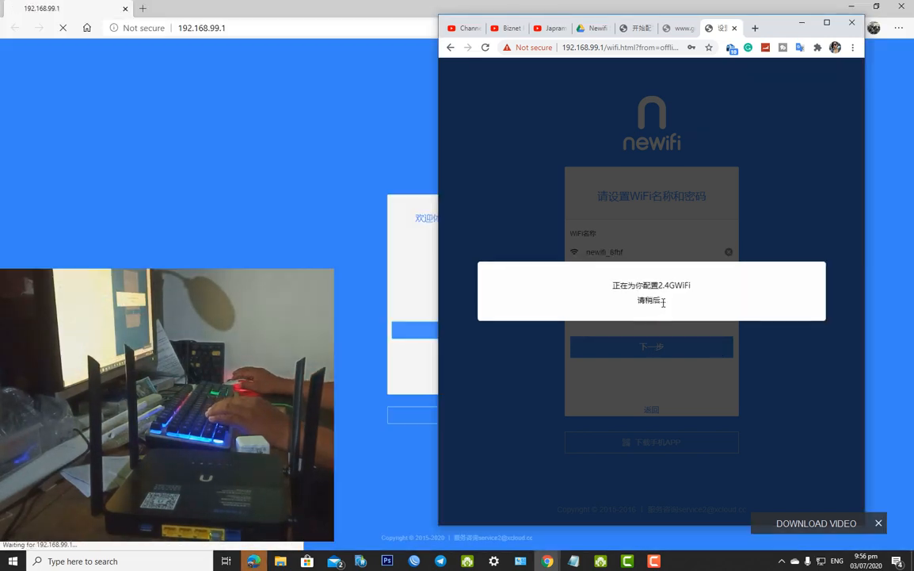
{"action": "left_click_drag", "start_coordinate": [670, 300], "coordinate": [607, 271]}
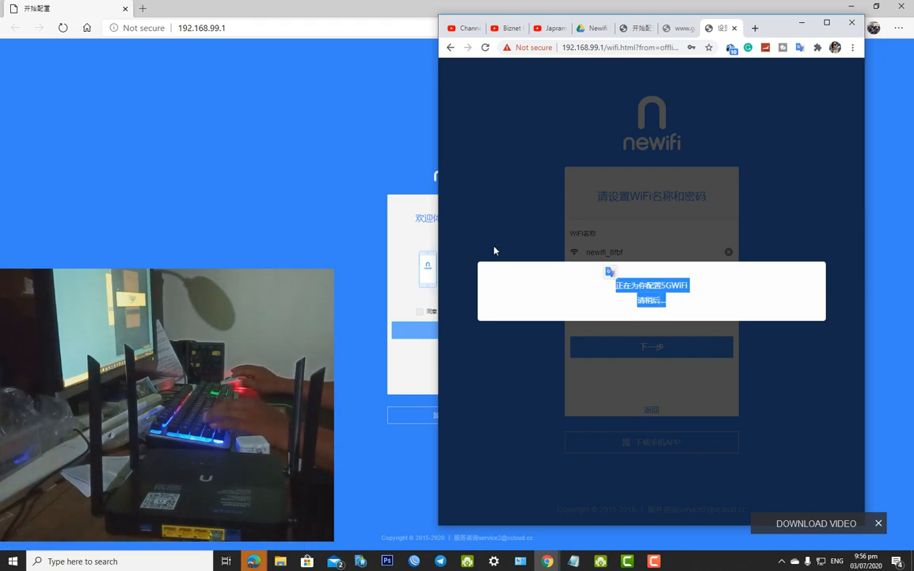
{"action": "left_click", "coordinate": [904, 7]}
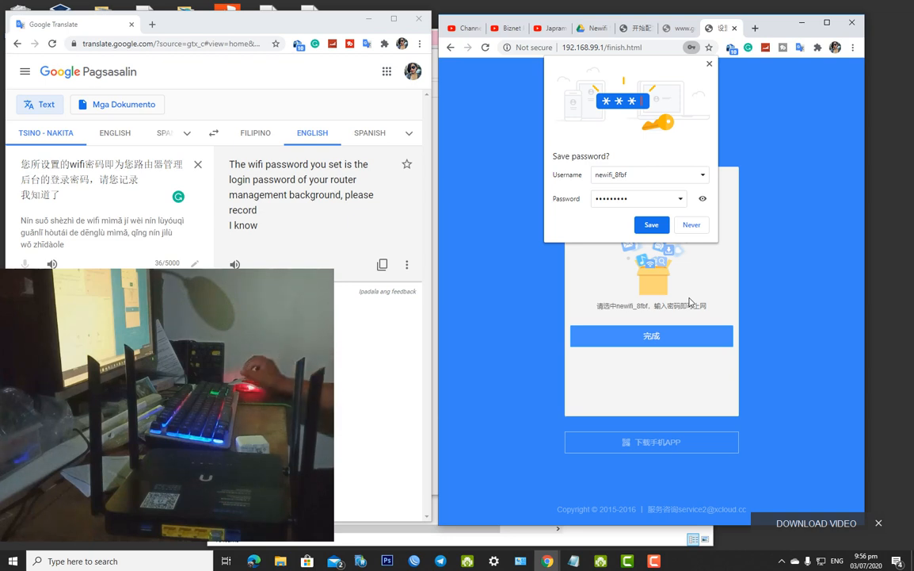
{"action": "left_click", "coordinate": [652, 225]}
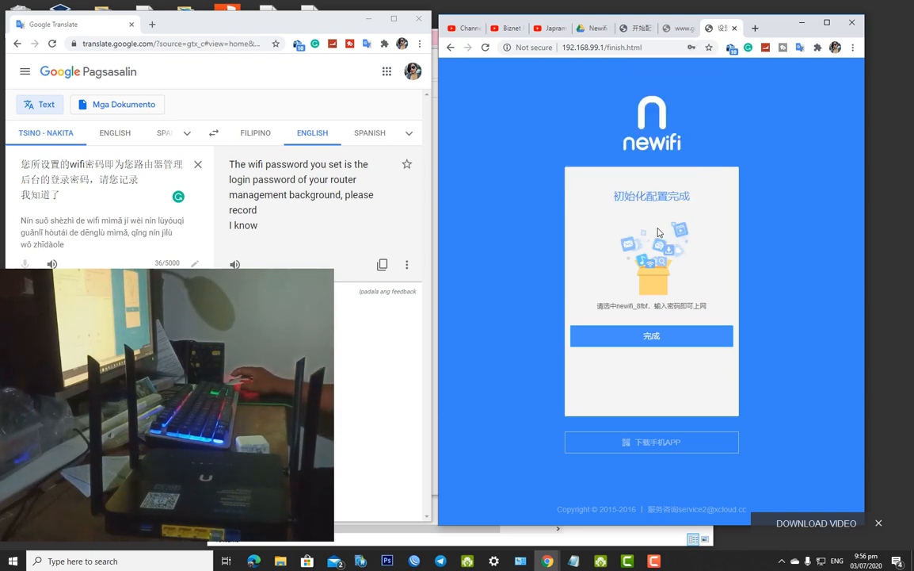
{"action": "left_click_drag", "start_coordinate": [718, 308], "coordinate": [596, 313]}
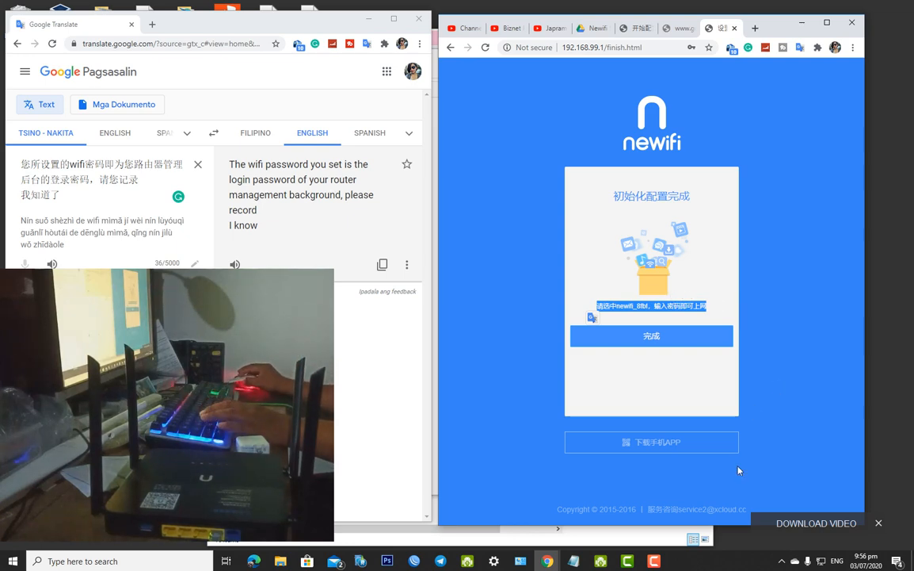
{"action": "left_click", "coordinate": [658, 352]}
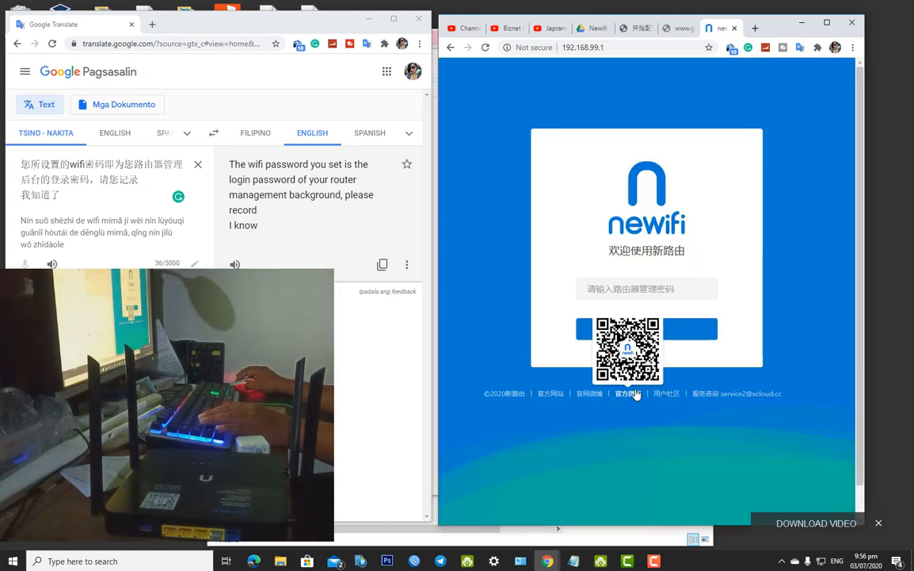
Enter the router management password and submit it with 登录
{"action": "left_click", "coordinate": [637, 287]}
{"action": "left_click", "coordinate": [639, 252]}
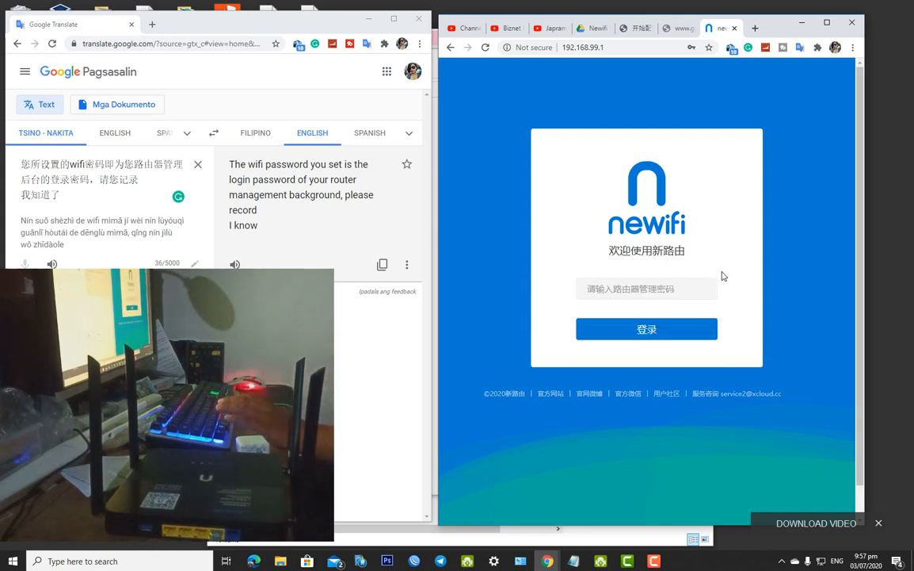
{"action": "left_click", "coordinate": [688, 287]}
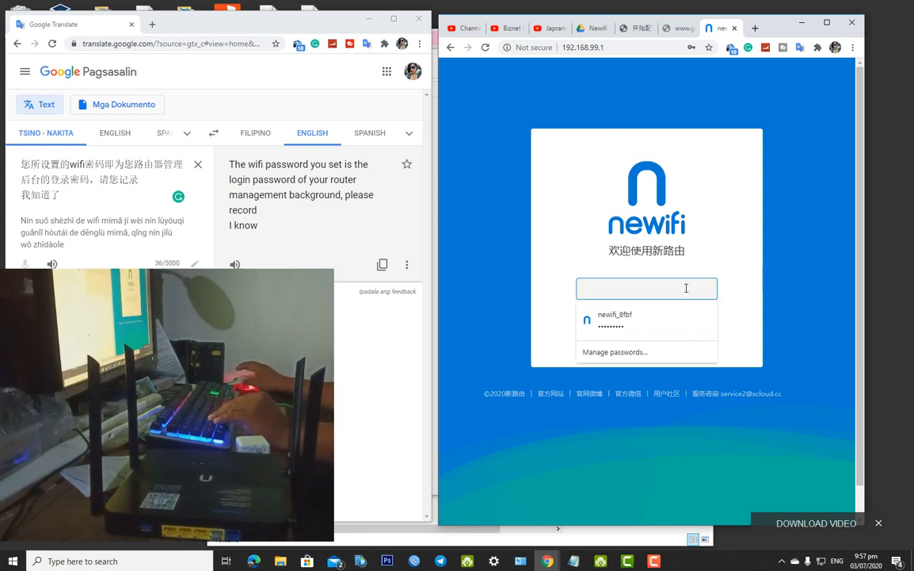
{"action": "type", "text": "••••••••••"}
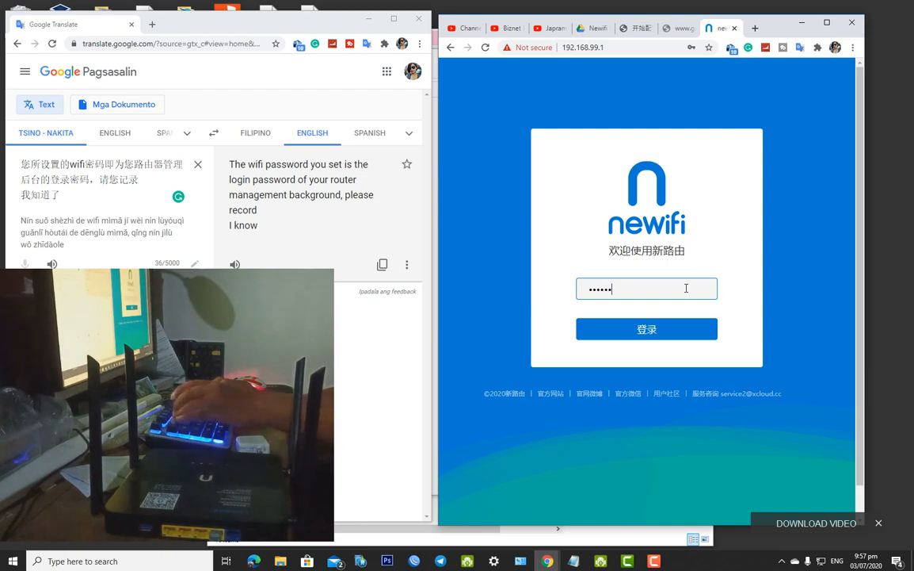
{"action": "left_click", "coordinate": [647, 329]}
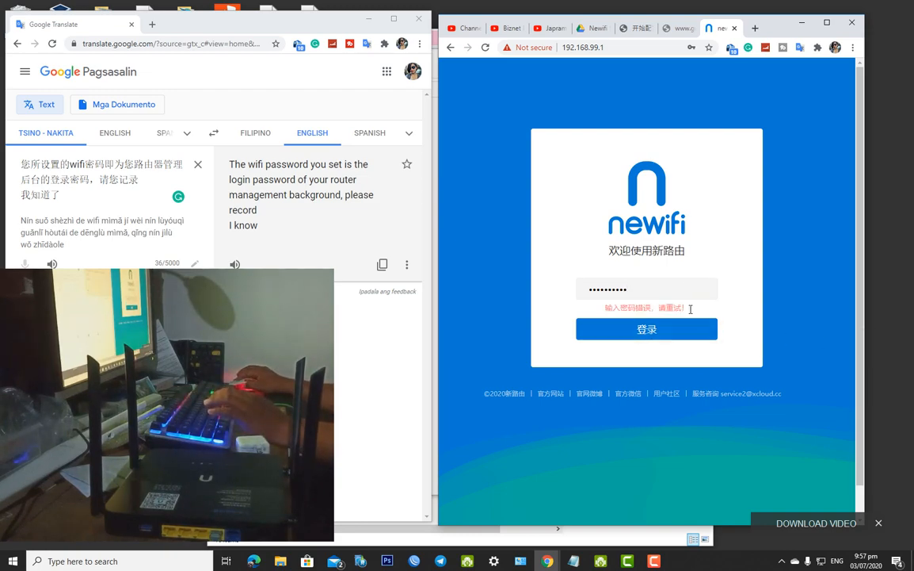
After the wrong-password error, retype the password, resubmit, and select the entry again
{"action": "double_click", "coordinate": [623, 287]}
{"action": "type", "text": "••"}
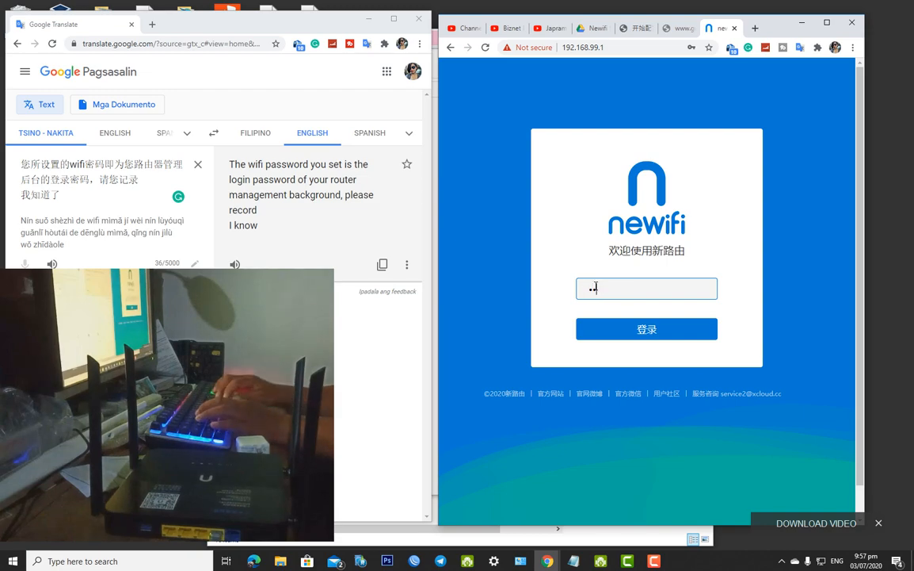
{"action": "type", "text": "••••••"}
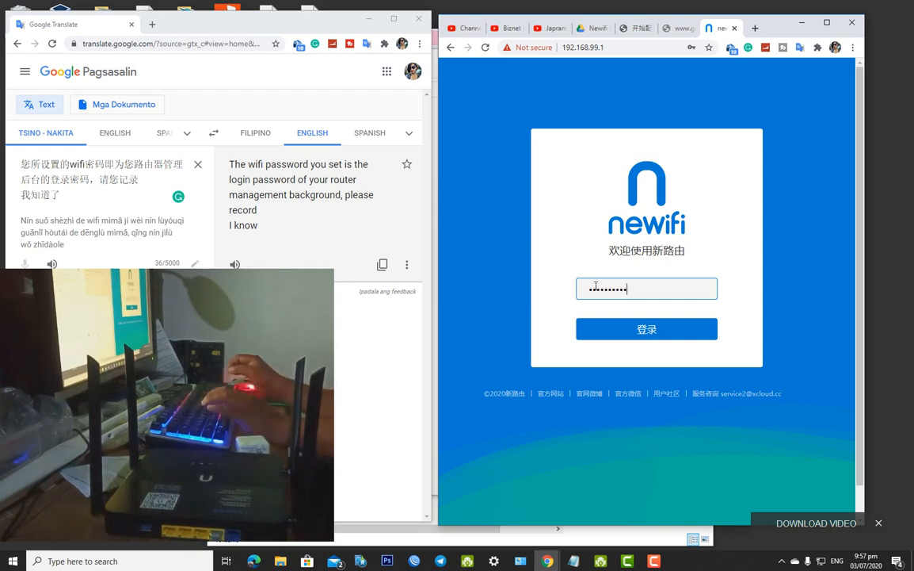
{"action": "key", "text": "Return"}
{"action": "key", "text": "ctrl+a"}
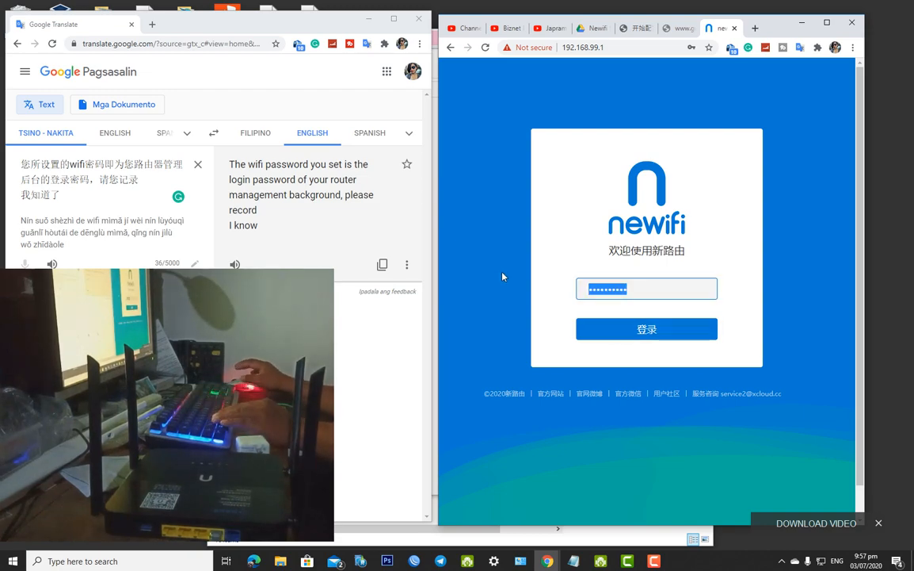
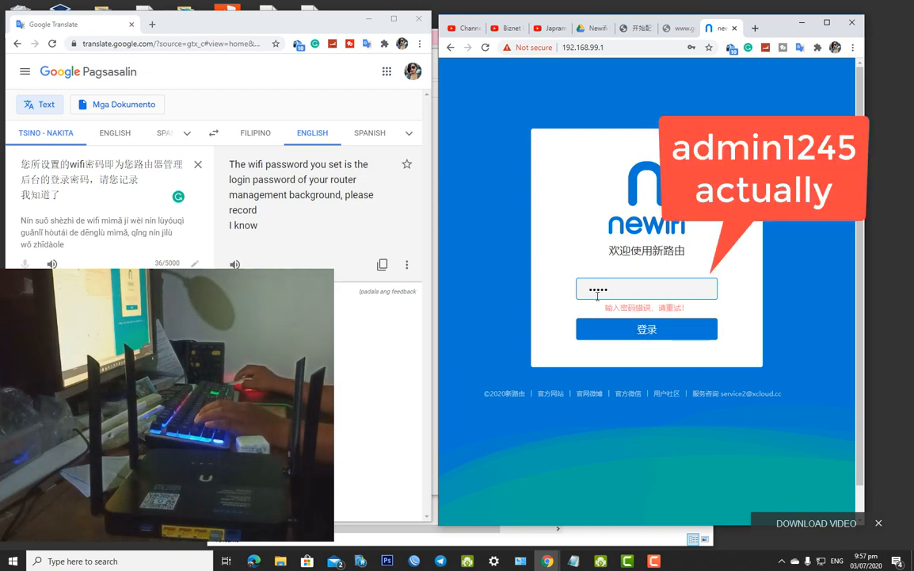
Select the red wrong-password error text beneath the password box on the Newifi login card
{"action": "left_click", "coordinate": [553, 252]}
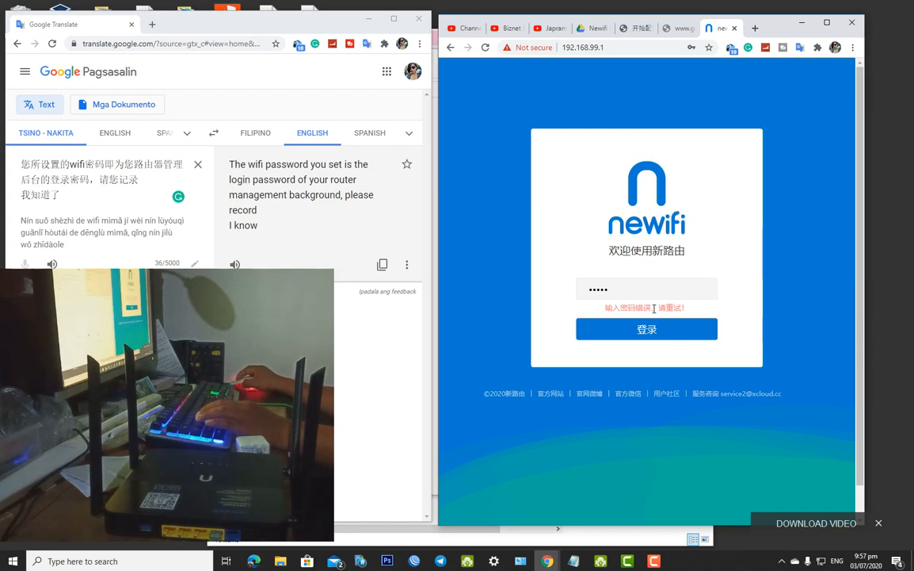
{"action": "left_click_drag", "start_coordinate": [688, 309], "coordinate": [605, 308]}
{"action": "key", "text": "ctrl+c"}
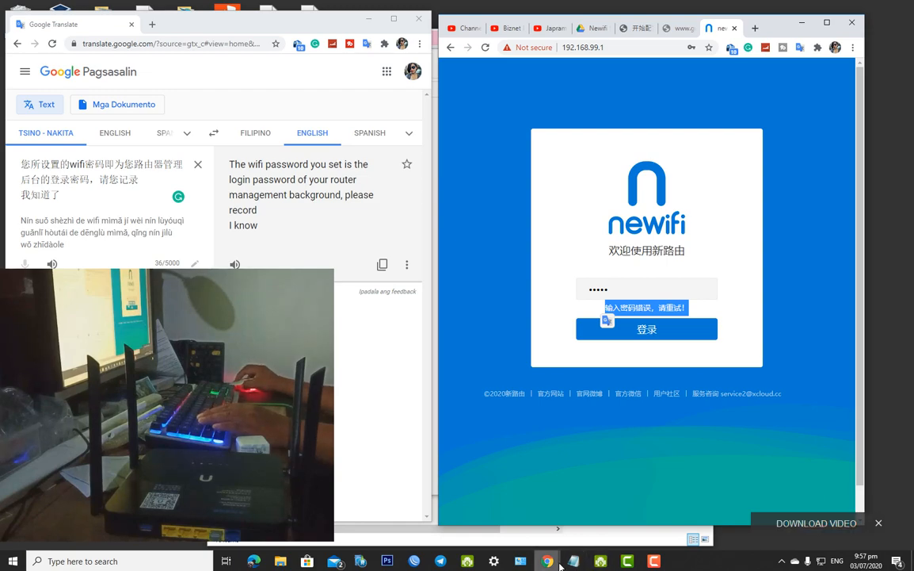
Disable the Ethernet adapter from the network adapter list
{"action": "left_click", "coordinate": [521, 565]}
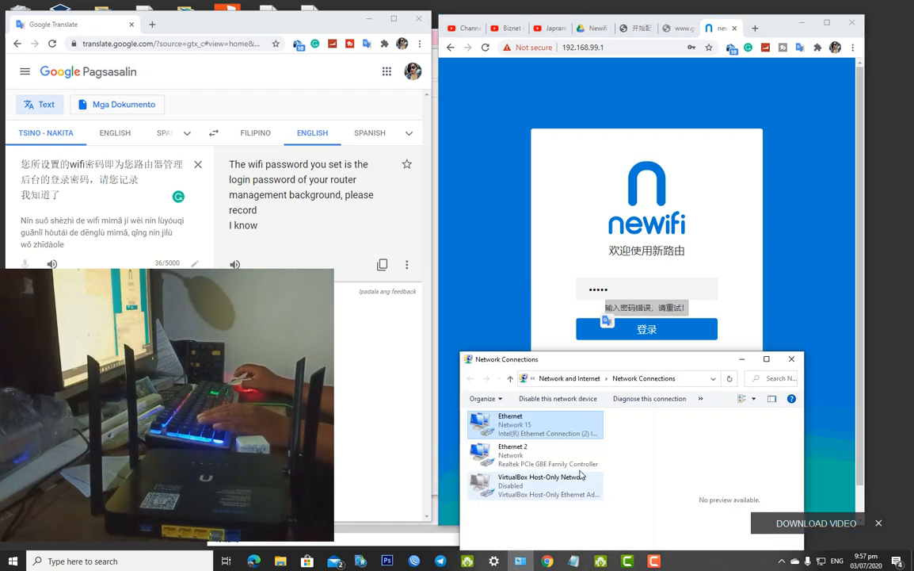
{"action": "right_click", "coordinate": [525, 424]}
{"action": "left_click", "coordinate": [549, 429]}
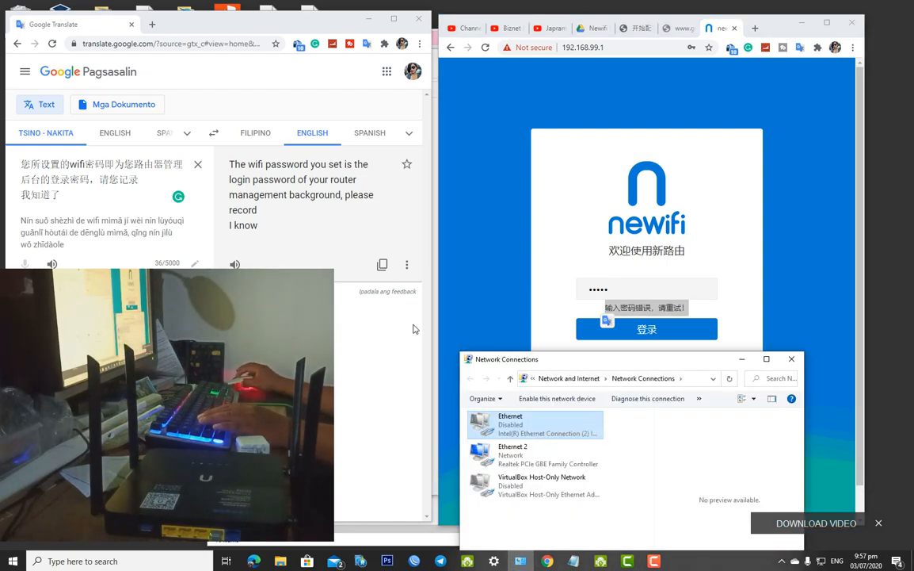
Paste the error message into Google Translate and retype the router password on the login page
{"action": "left_click", "coordinate": [198, 165]}
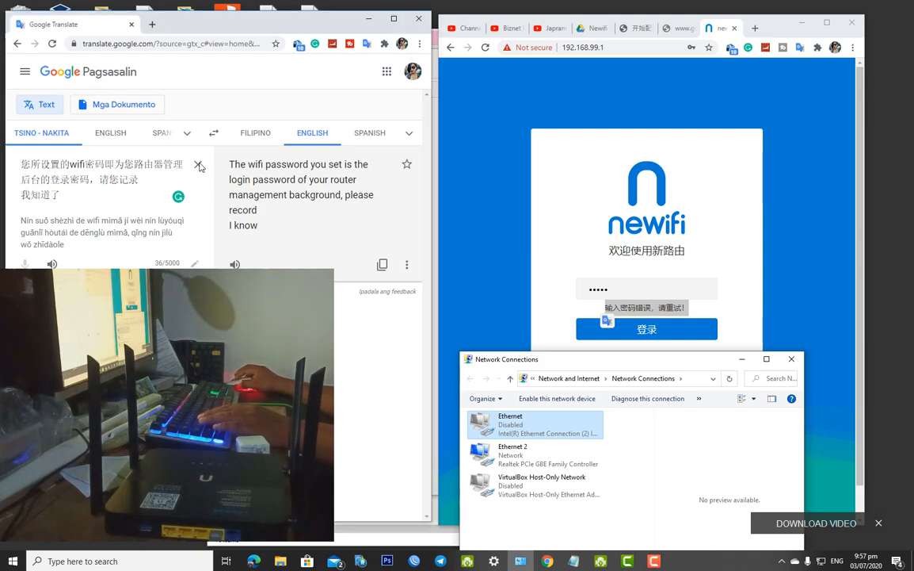
{"action": "key", "text": "ctrl+v"}
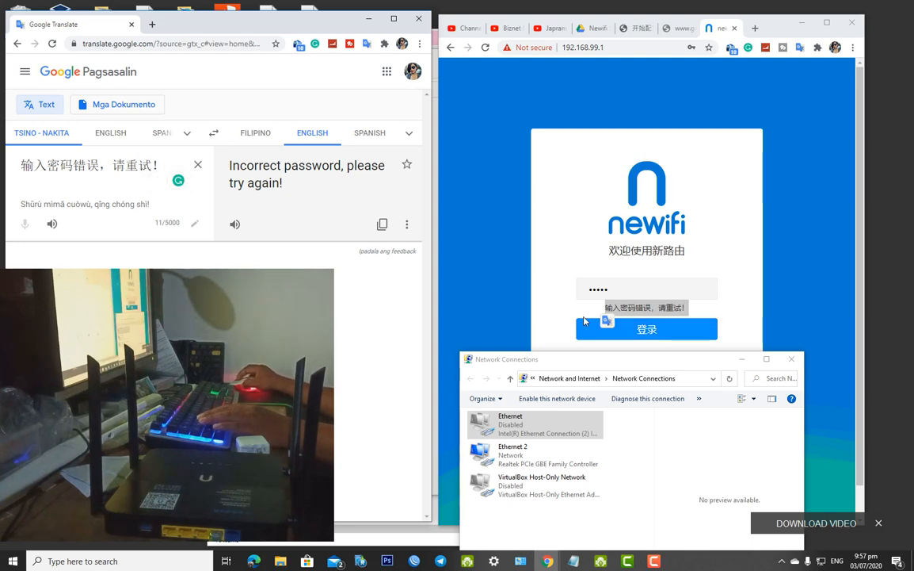
{"action": "left_click", "coordinate": [585, 320]}
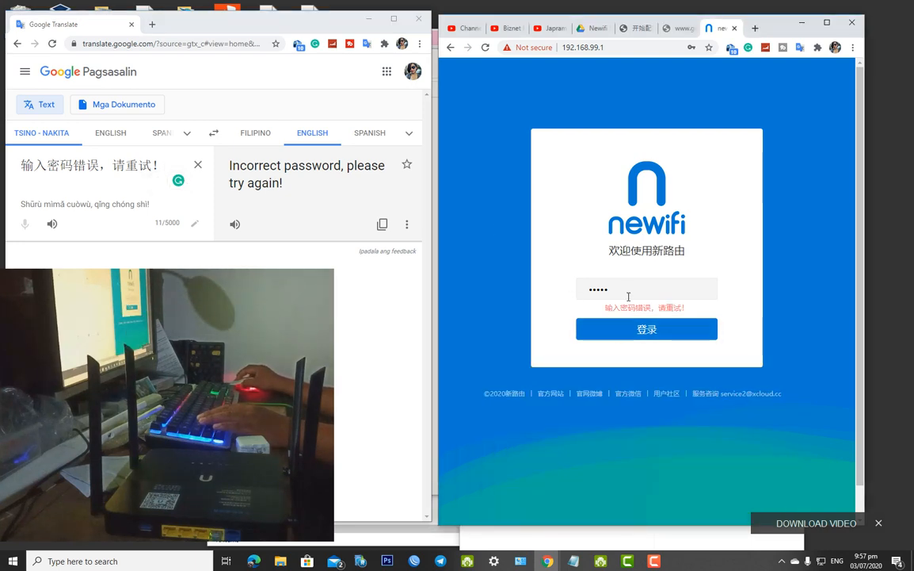
{"action": "left_click_drag", "start_coordinate": [628, 294], "coordinate": [495, 289]}
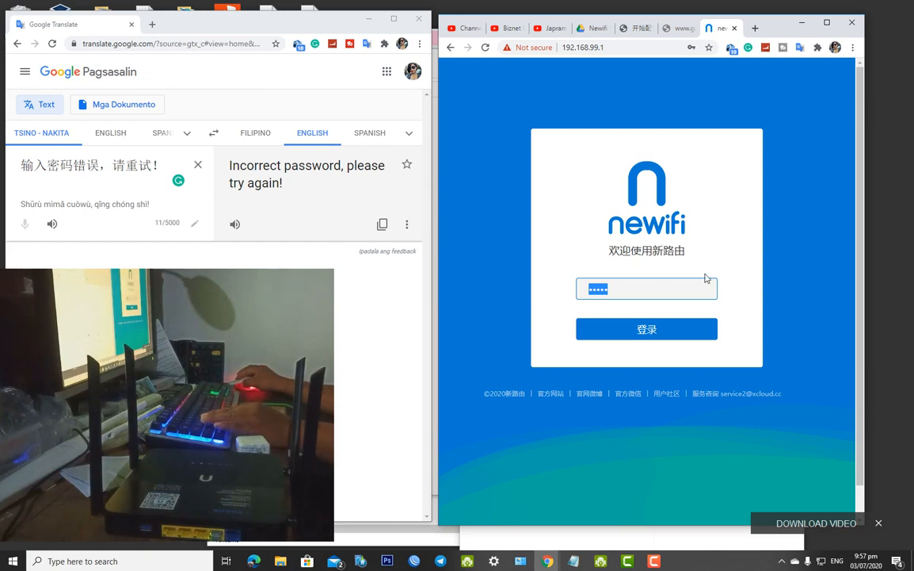
{"action": "type", "text": "admin"}
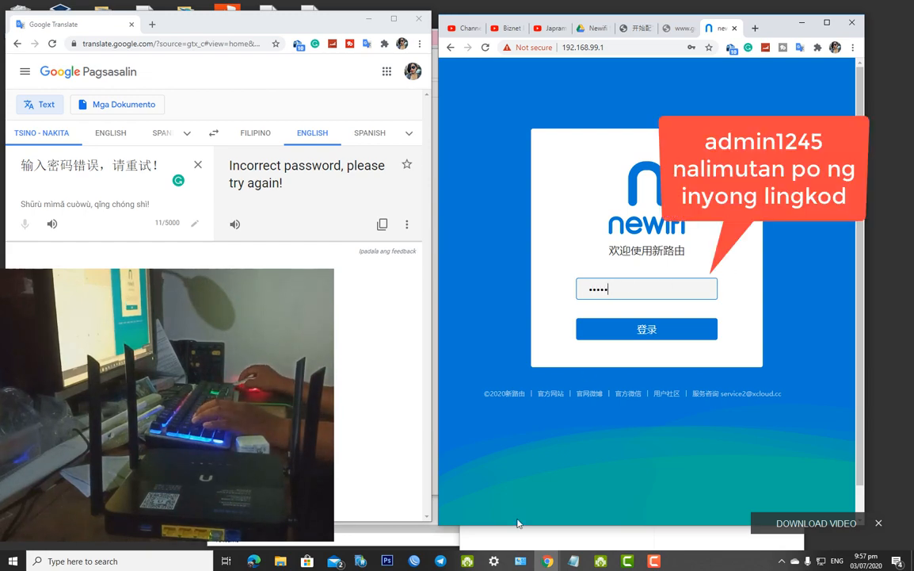
Translate the login heading 欢迎使用新路由 in Google Translate as 'Welcome to the new route'
{"action": "left_click", "coordinate": [521, 561]}
{"action": "left_click_drag", "start_coordinate": [704, 255], "coordinate": [607, 249]}
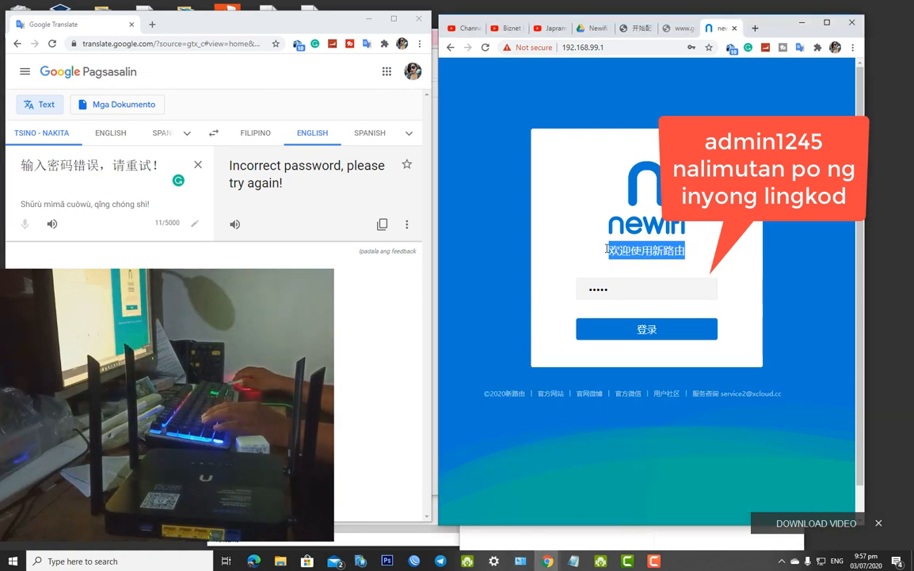
{"action": "left_click", "coordinate": [198, 165]}
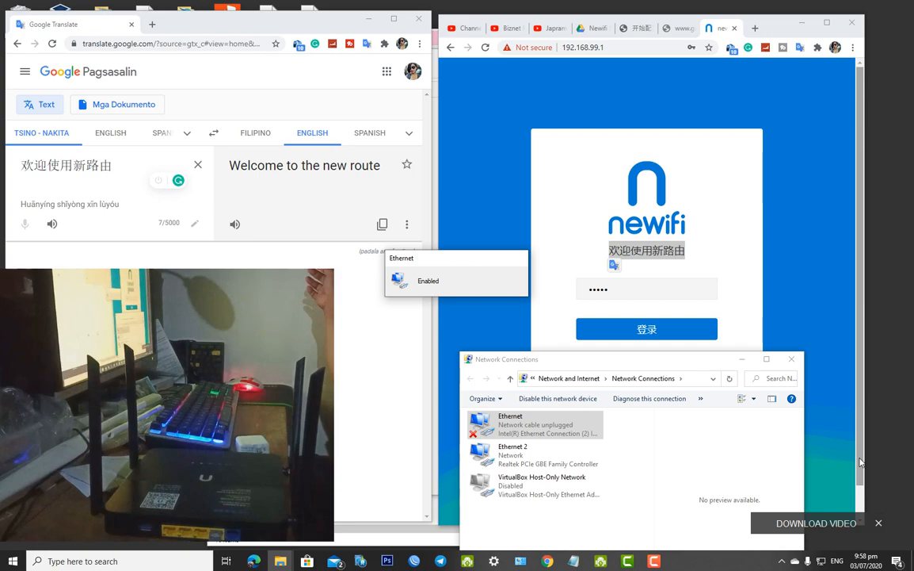
{"action": "left_click", "coordinate": [734, 305]}
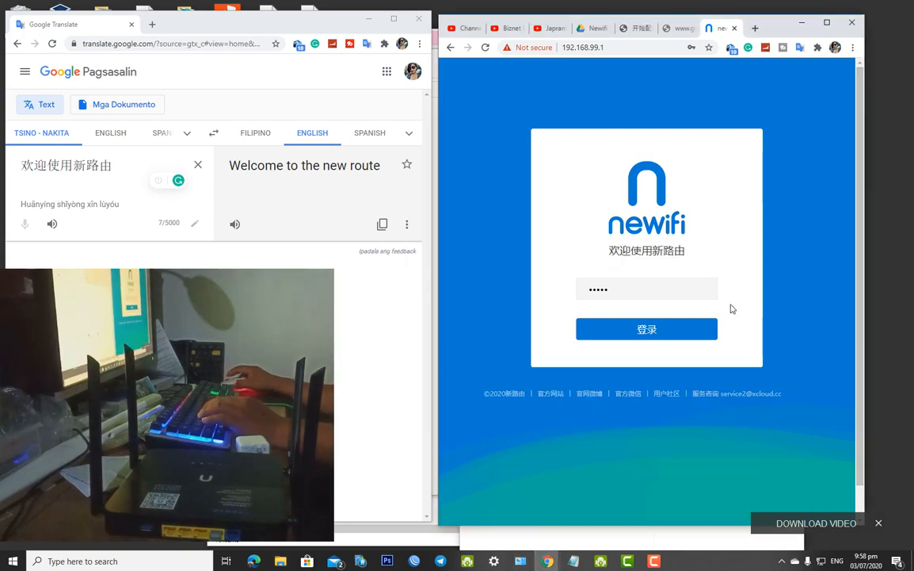
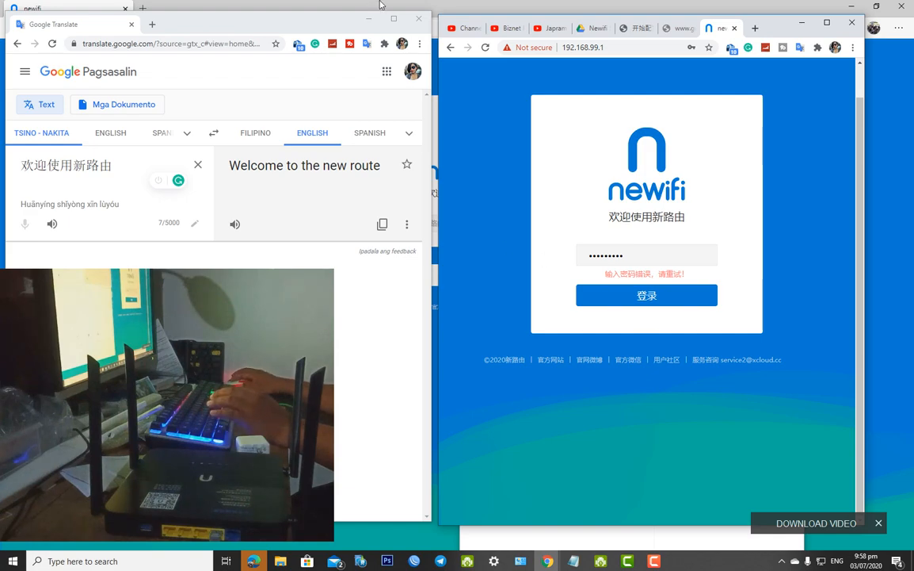
Minimize the Google Translate window so the 192.168.99.1 newifi login page is visible
{"action": "left_click", "coordinate": [370, 18]}
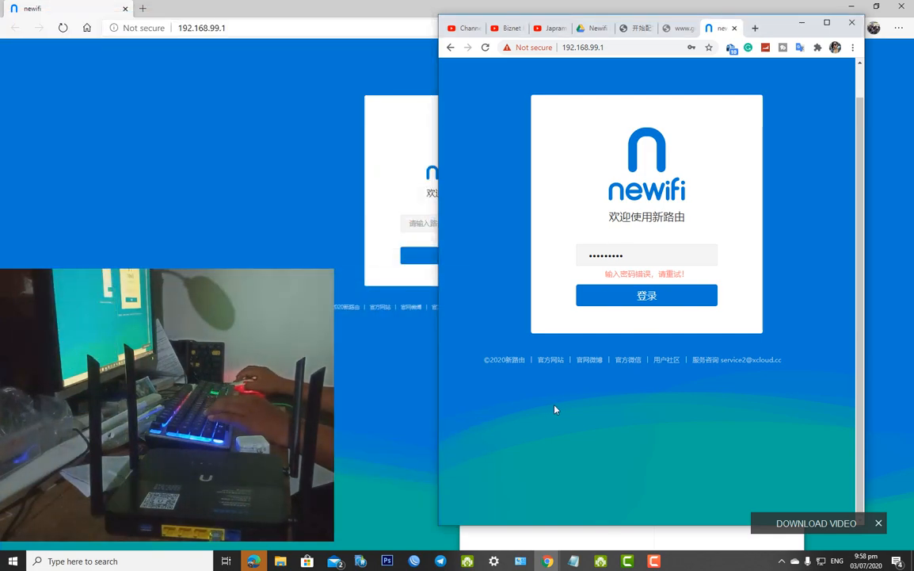
{"action": "left_click", "coordinate": [654, 560]}
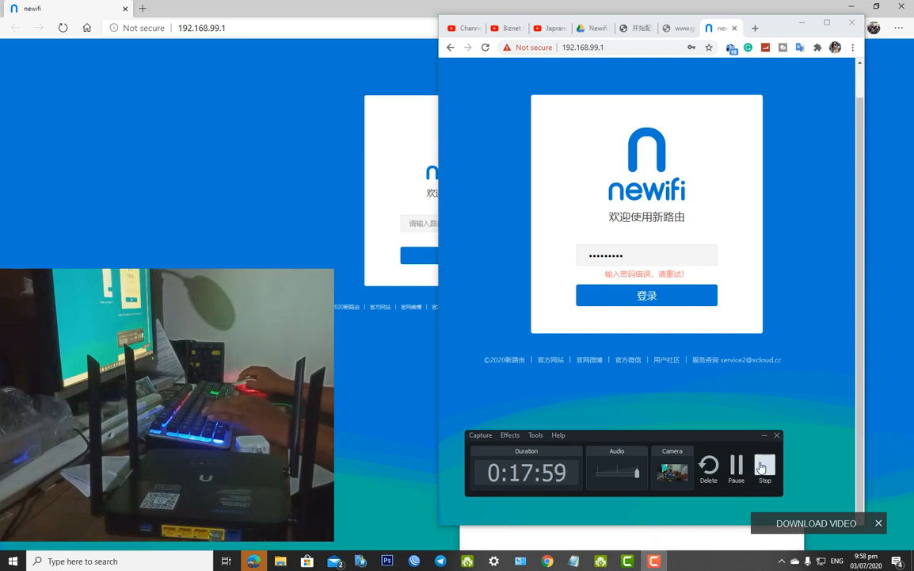
{"action": "left_click", "coordinate": [737, 468]}
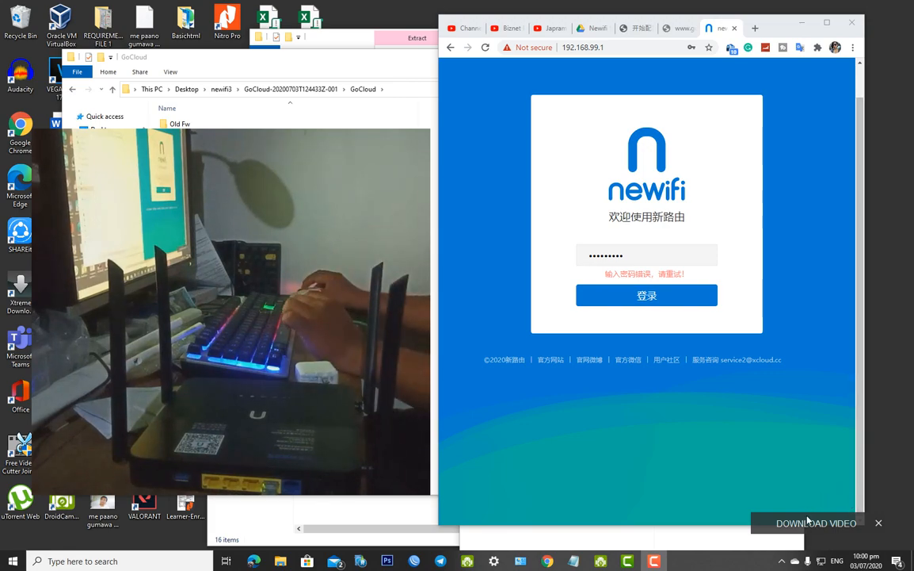
Log in to the newifi 3 router with the retyped admin password and maximize the browser
{"action": "left_click", "coordinate": [879, 523]}
{"action": "left_click", "coordinate": [639, 297]}
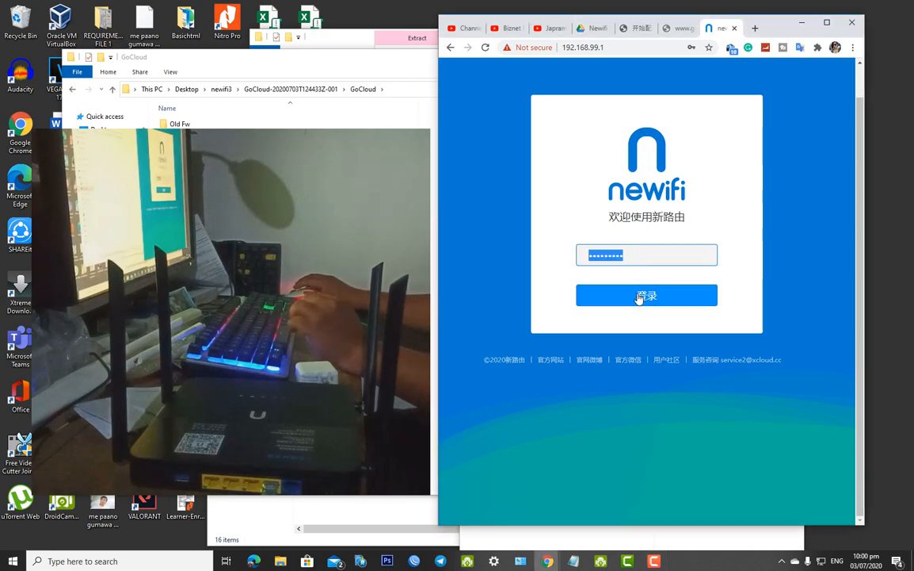
{"action": "type", "text": "•••"}
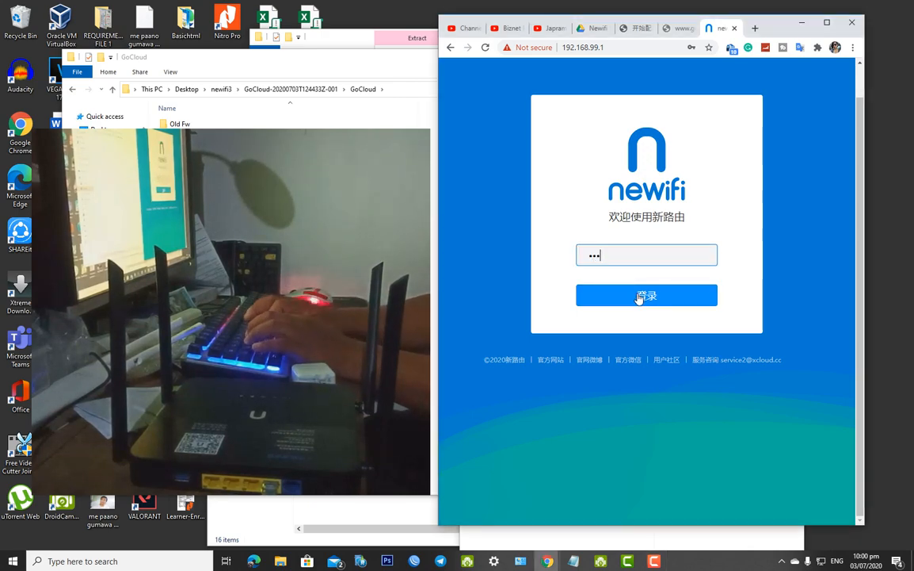
{"action": "type", "text": "••"}
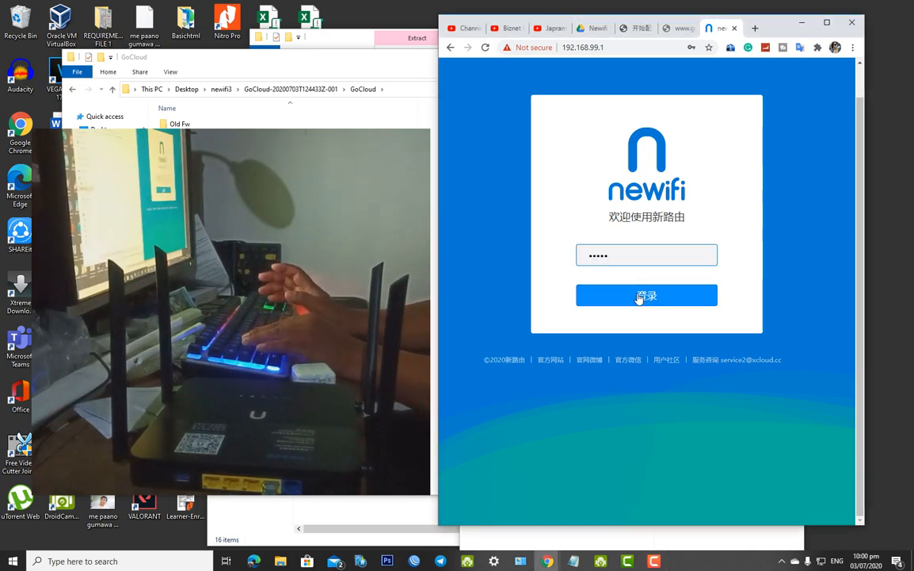
{"action": "type", "text": "••"}
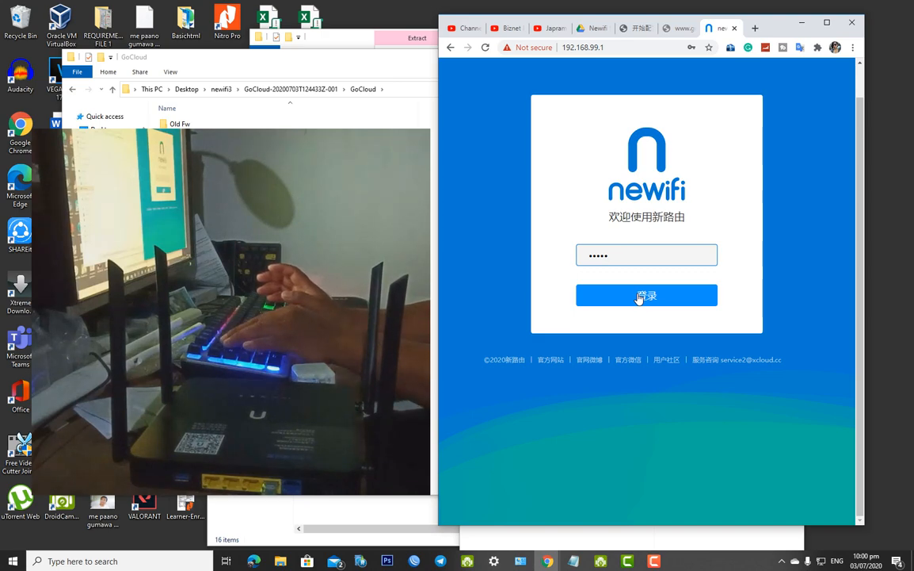
{"action": "type", "text": "••"}
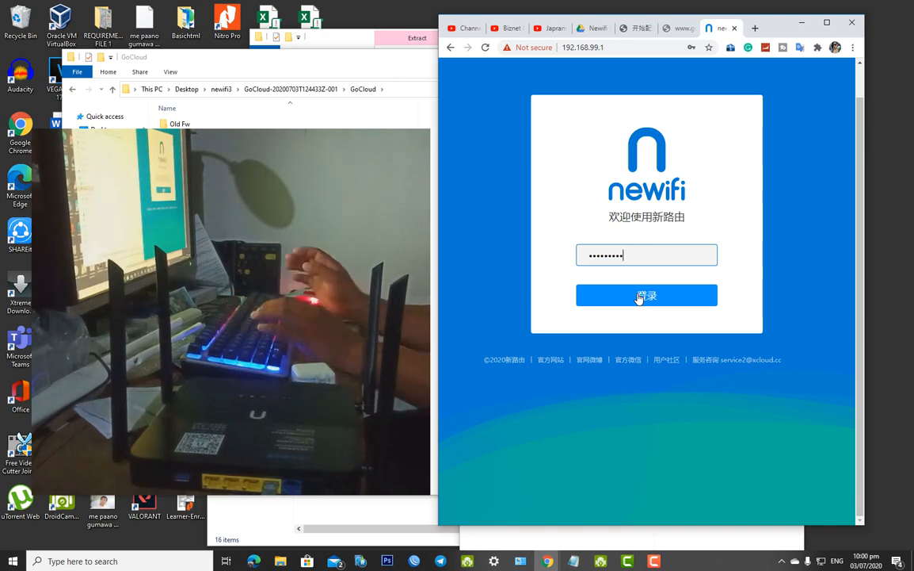
{"action": "left_click", "coordinate": [641, 296]}
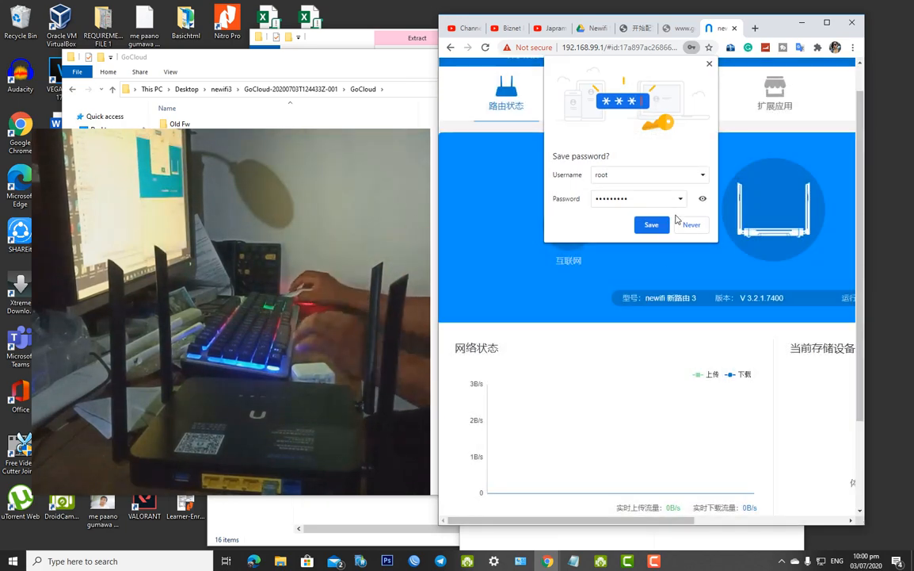
{"action": "left_click", "coordinate": [702, 199]}
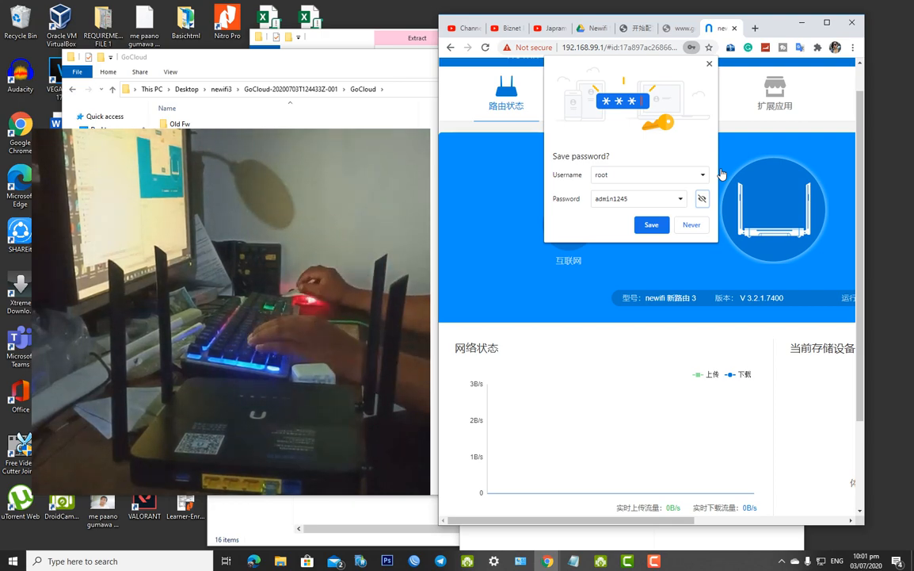
{"action": "left_click", "coordinate": [827, 23]}
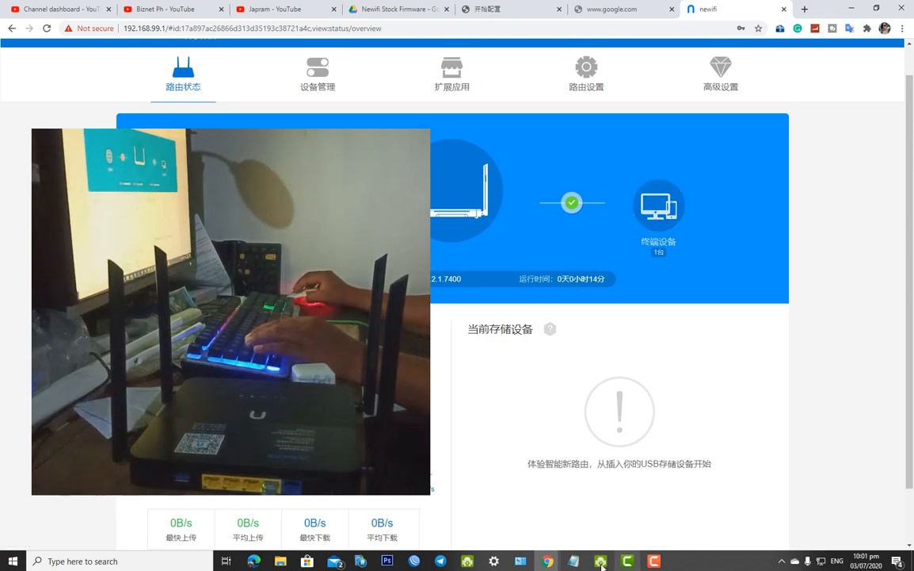
{"action": "left_click", "coordinate": [574, 559]}
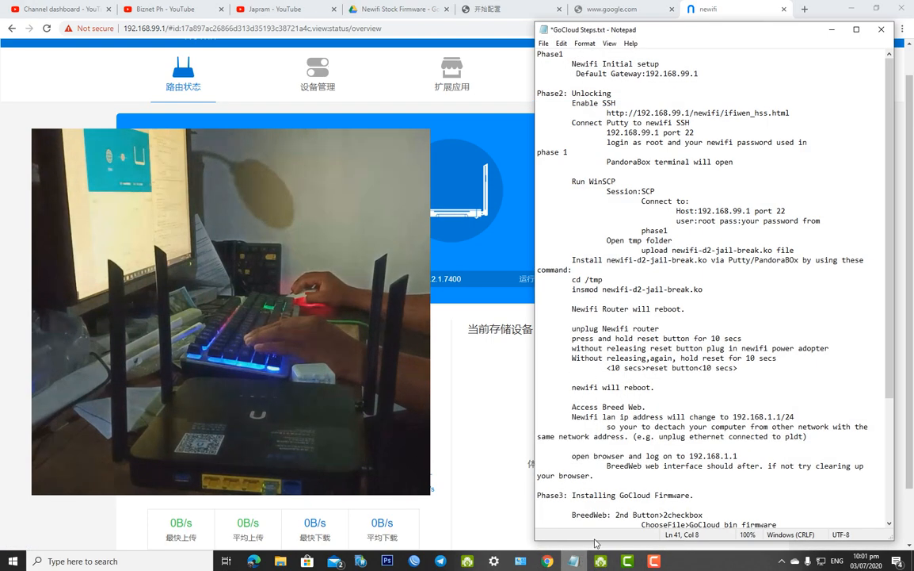
{"action": "left_click", "coordinate": [831, 30]}
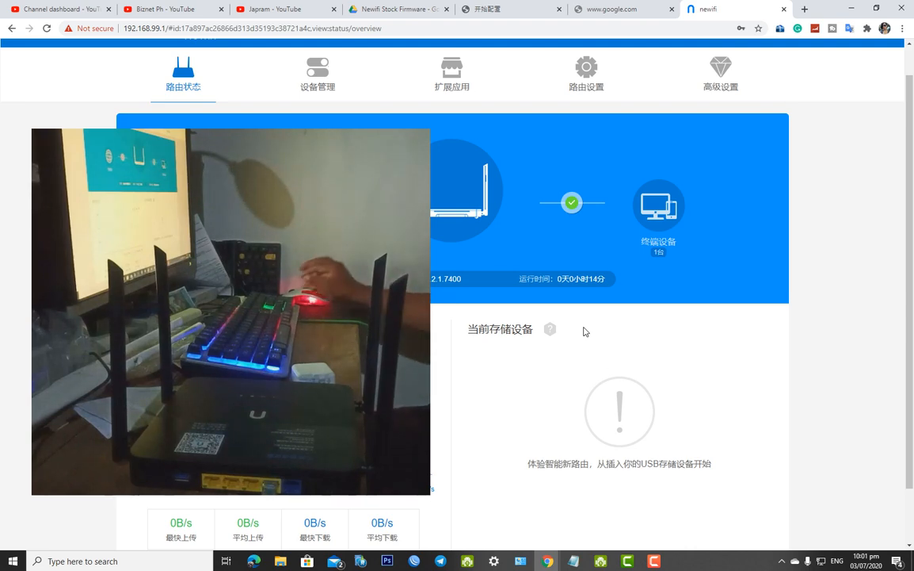
Scroll the router status page, then open and close the newifi App download QR code
{"action": "left_click_drag", "start_coordinate": [911, 432], "coordinate": [913, 503]}
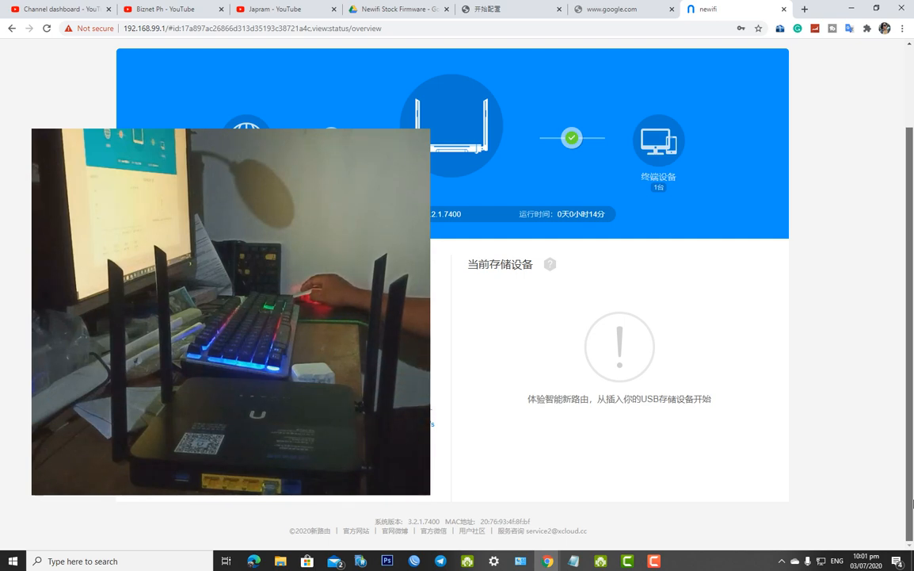
{"action": "left_click_drag", "start_coordinate": [912, 491], "coordinate": [908, 311]}
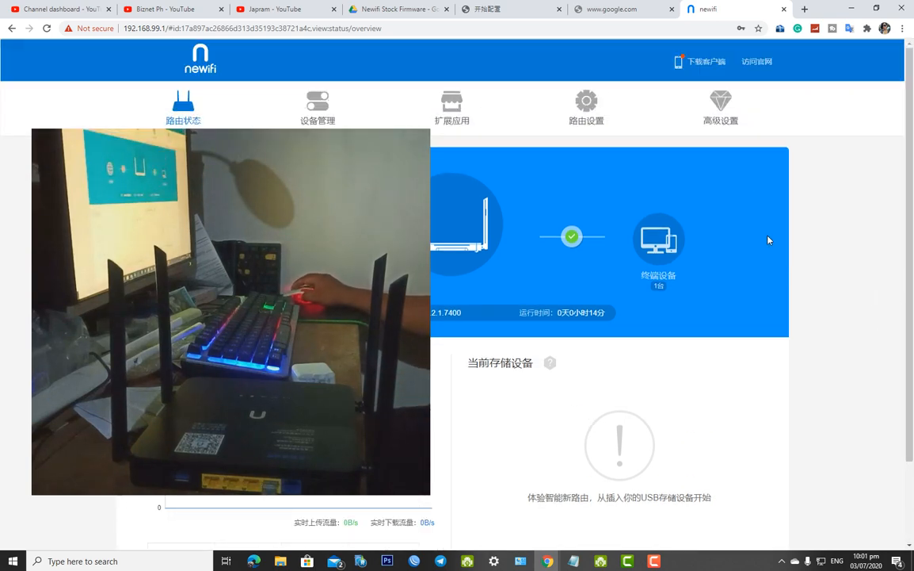
{"action": "left_click", "coordinate": [690, 65]}
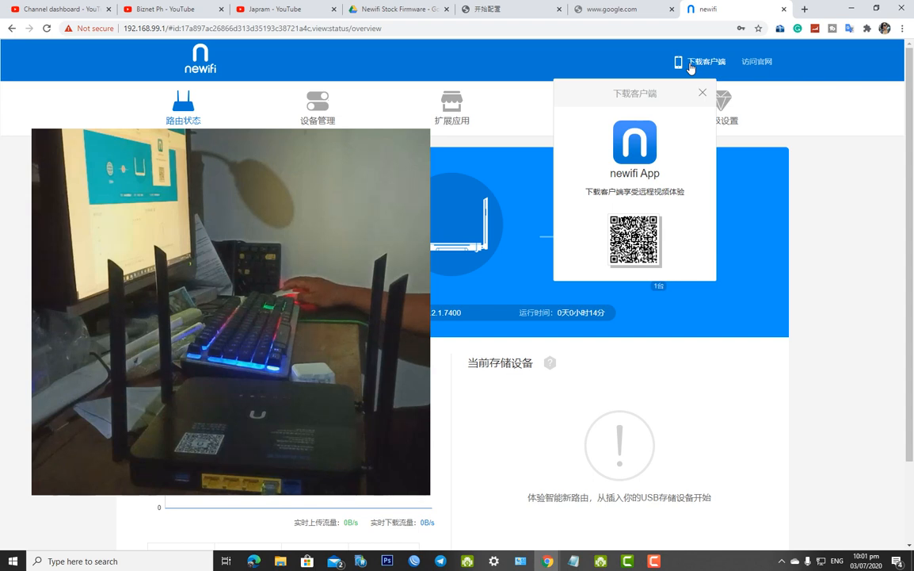
{"action": "left_click", "coordinate": [702, 94]}
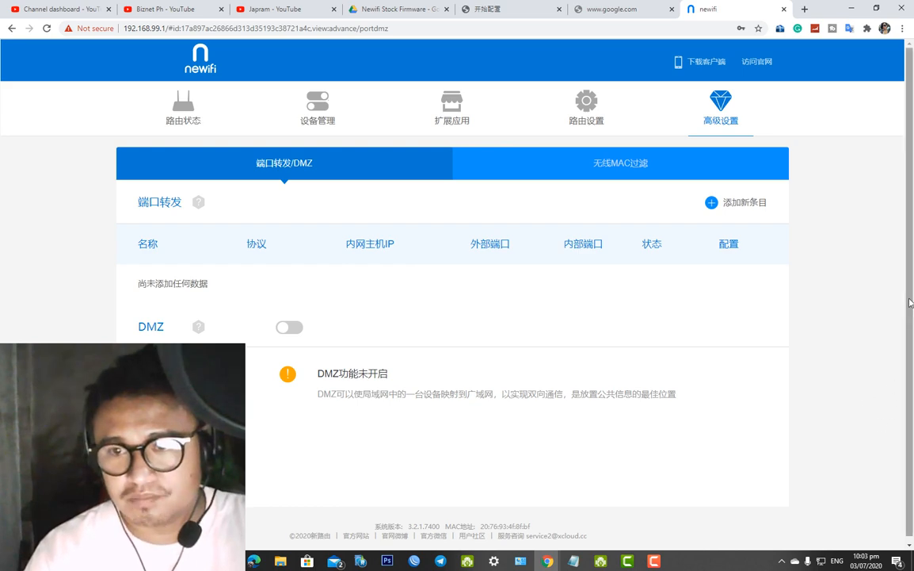
{"action": "scroll", "coordinate": [913, 338], "scroll_direction": "down", "scroll_amount": 1}
{"action": "scroll", "coordinate": [913, 363], "scroll_direction": "up", "scroll_amount": 1}
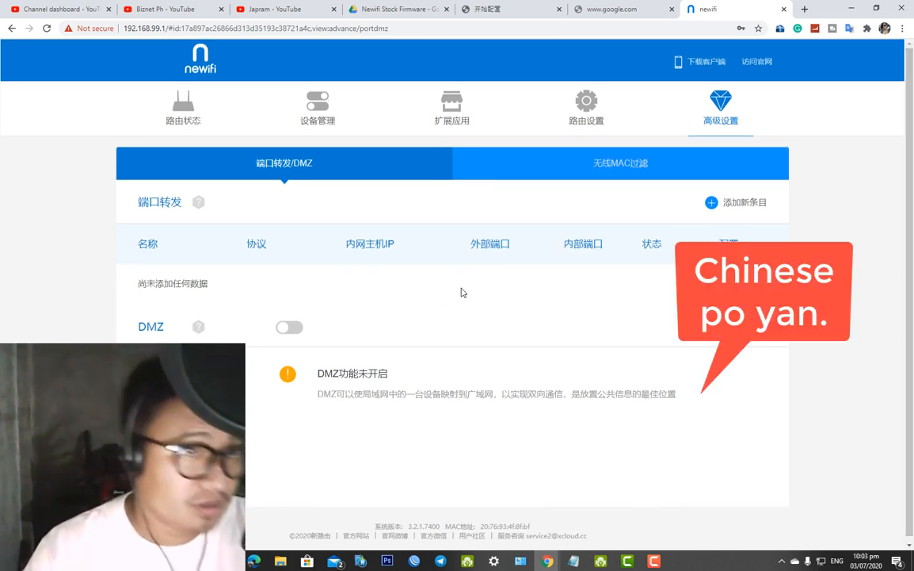
{"action": "left_click", "coordinate": [258, 8]}
{"action": "scroll", "coordinate": [504, 223], "scroll_direction": "down", "scroll_amount": 2}
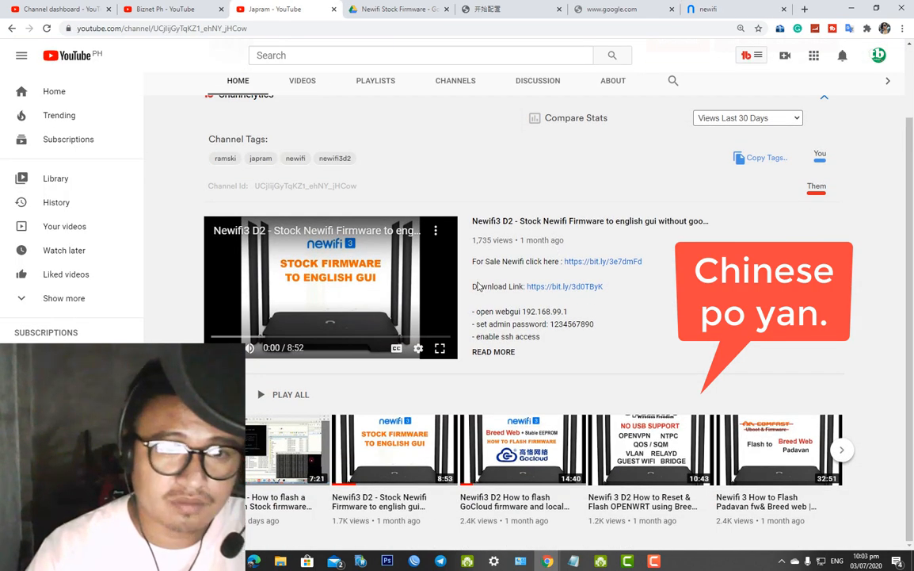
{"action": "scroll", "coordinate": [581, 315], "scroll_direction": "up", "scroll_amount": 2}
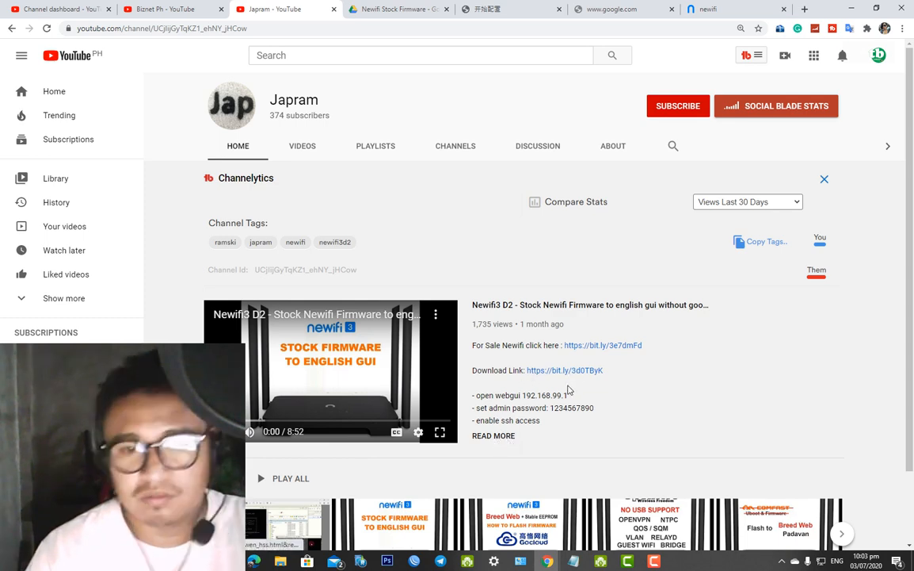
{"action": "scroll", "coordinate": [587, 397], "scroll_direction": "down", "scroll_amount": 1}
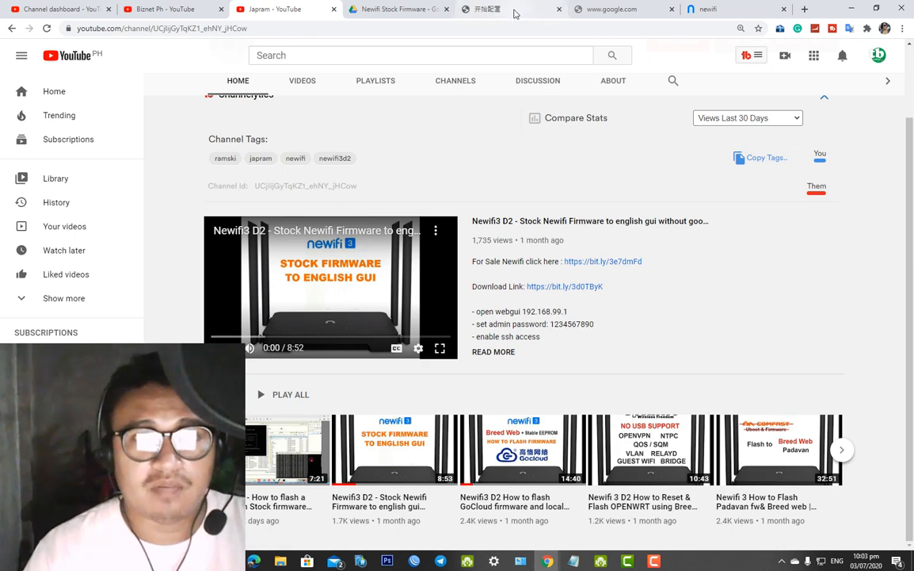
{"action": "left_click", "coordinate": [722, 14]}
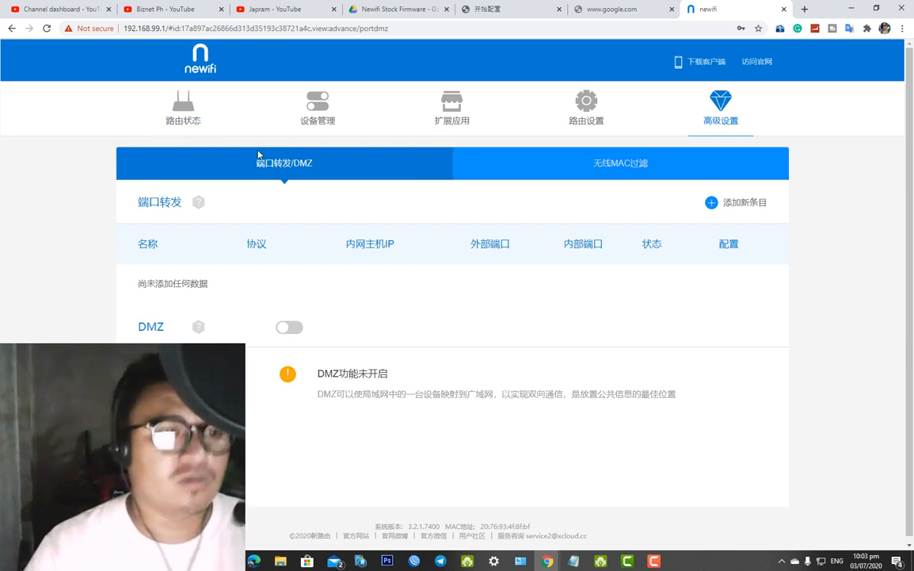
{"action": "left_click", "coordinate": [529, 178]}
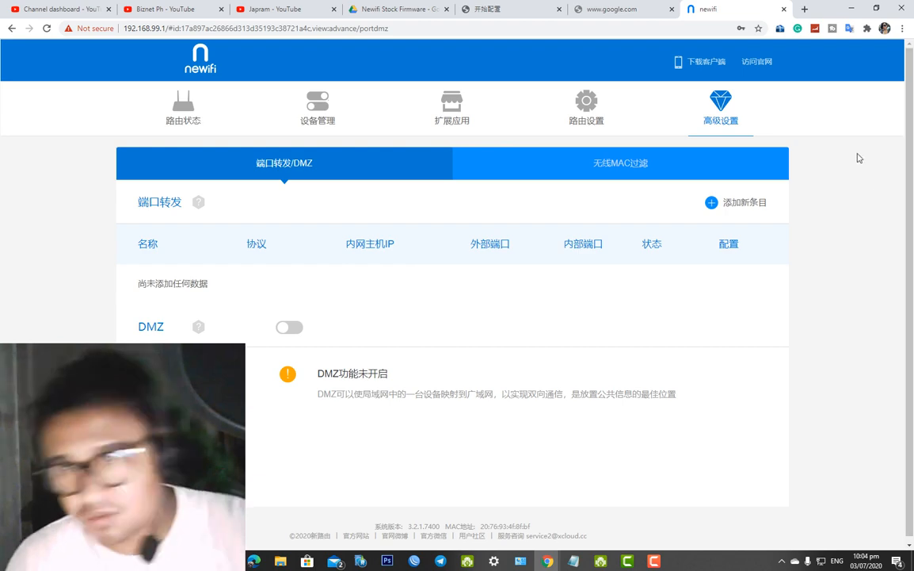
{"action": "scroll", "coordinate": [911, 165], "scroll_direction": "down", "scroll_amount": 1}
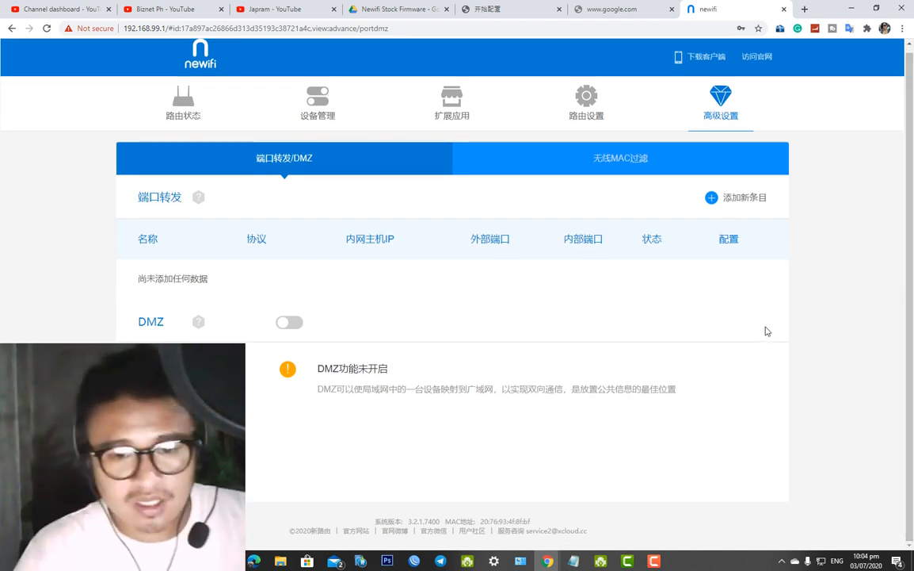
{"action": "left_click", "coordinate": [574, 564]}
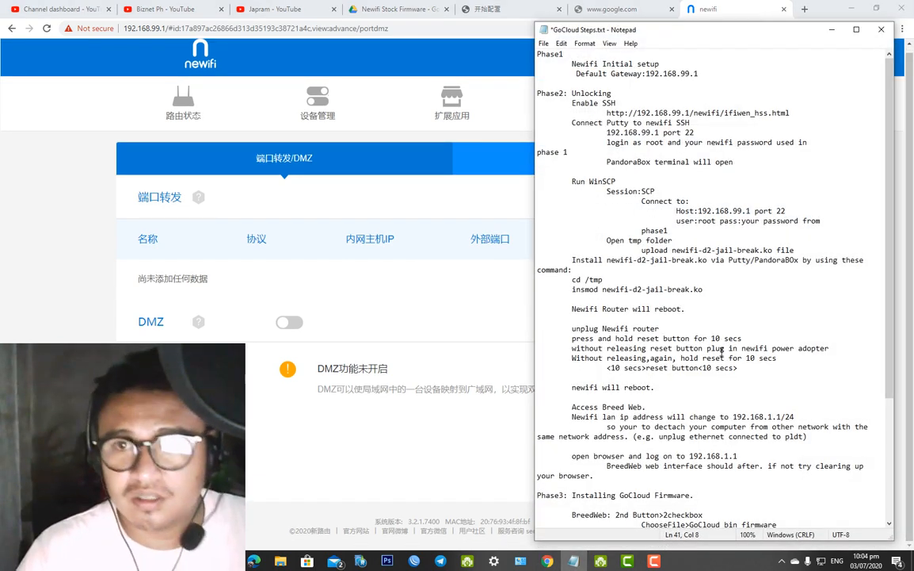
{"action": "left_click_drag", "start_coordinate": [891, 216], "coordinate": [891, 189]}
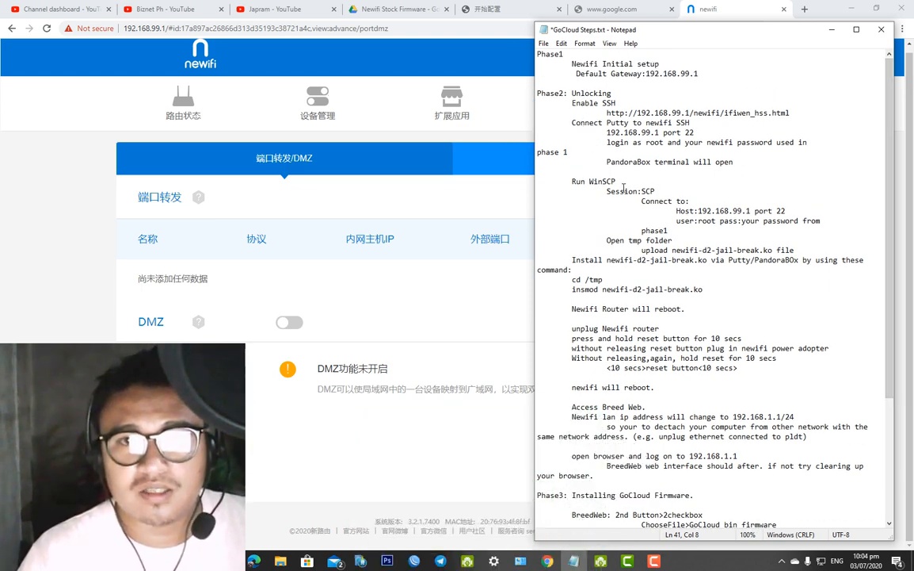
{"action": "left_click_drag", "start_coordinate": [661, 28], "coordinate": [677, 83]}
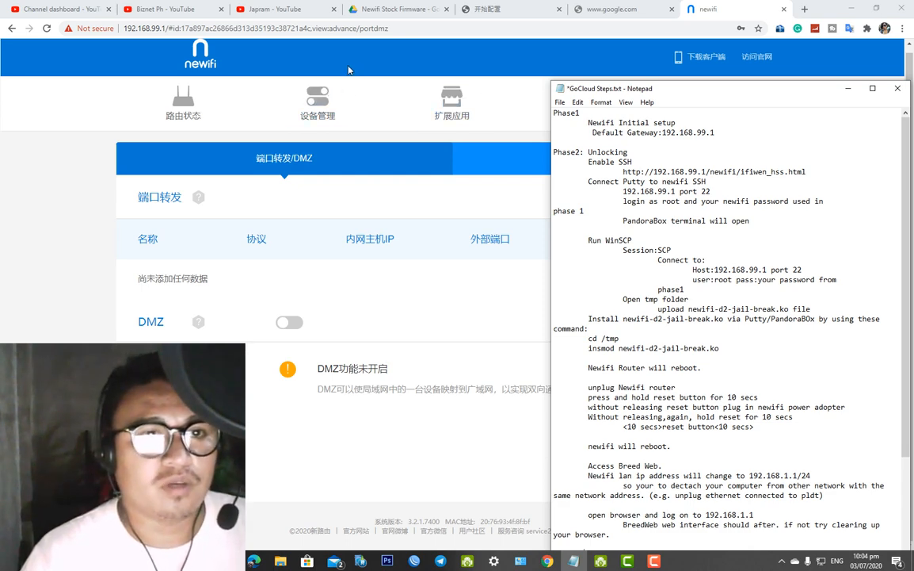
{"action": "left_click", "coordinate": [415, 53]}
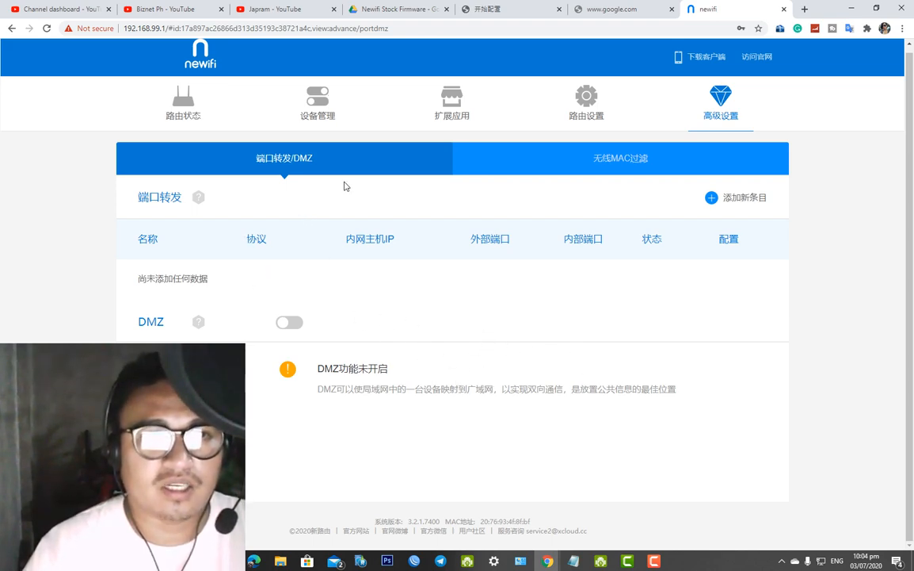
Copy the ifiwen_hss.html SSH-enabling URL from the GoCloud notes and return to the google.com tab
{"action": "left_click", "coordinate": [176, 109]}
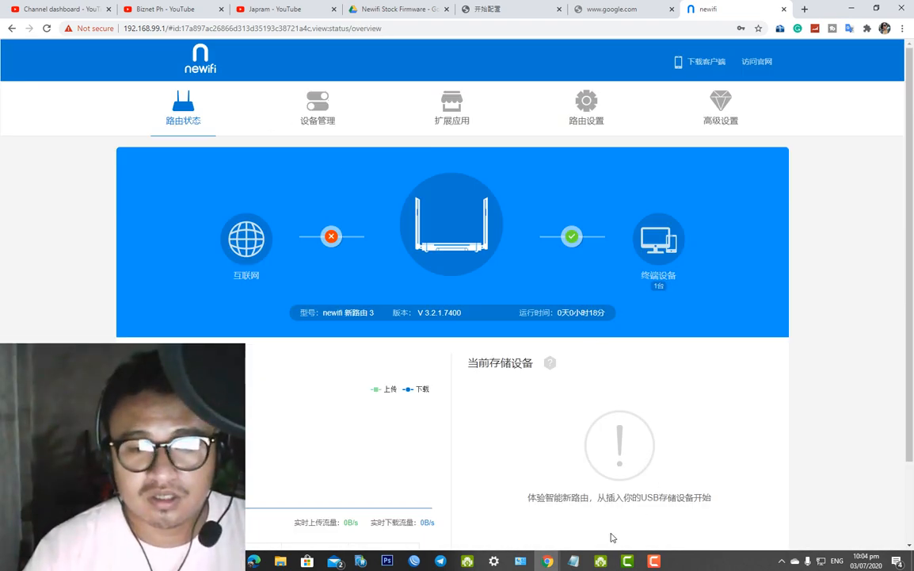
{"action": "left_click", "coordinate": [573, 561]}
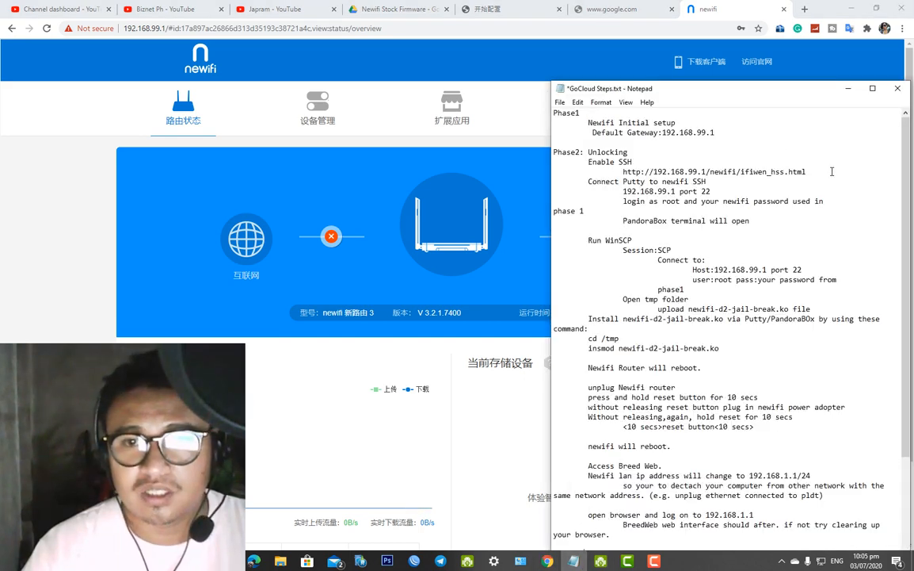
{"action": "left_click_drag", "start_coordinate": [807, 171], "coordinate": [624, 171]}
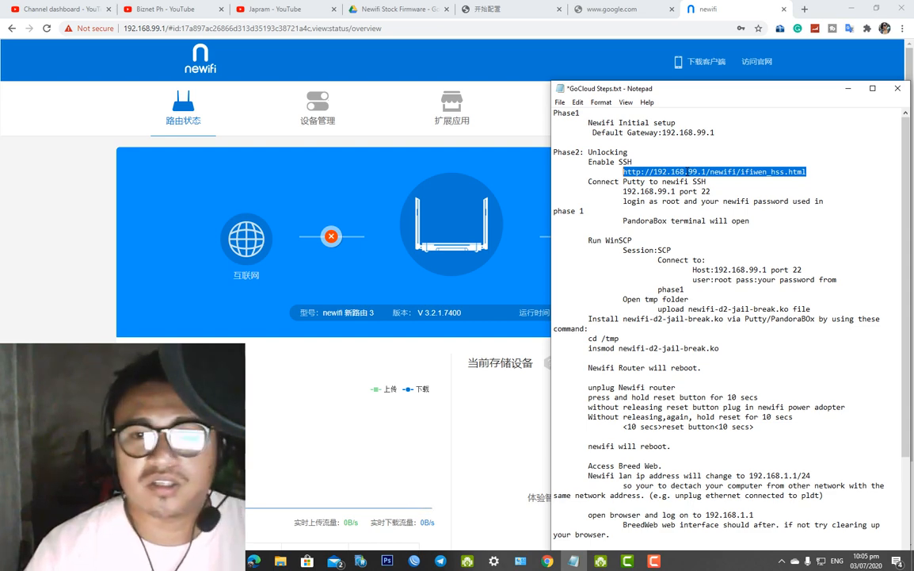
{"action": "right_click", "coordinate": [752, 172]}
{"action": "left_click", "coordinate": [767, 203]}
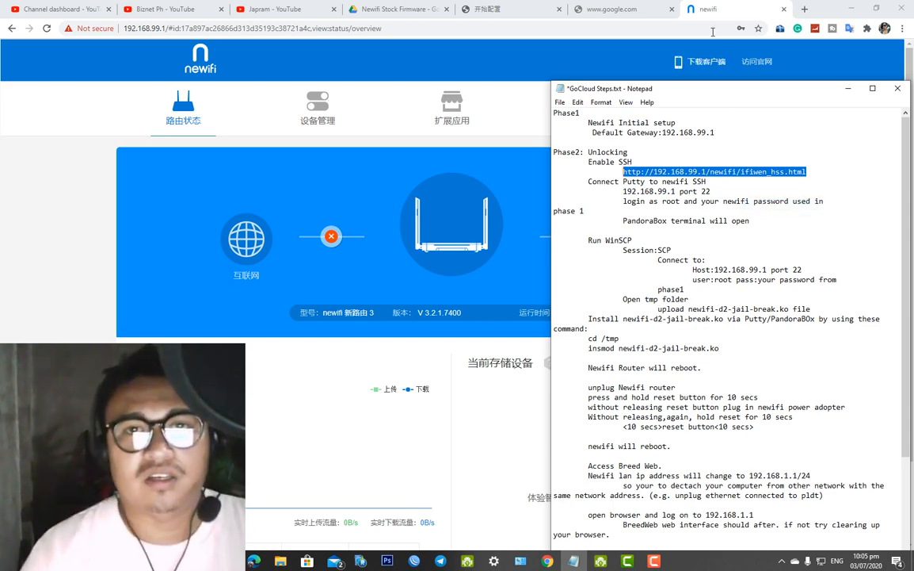
{"action": "left_click", "coordinate": [646, 16]}
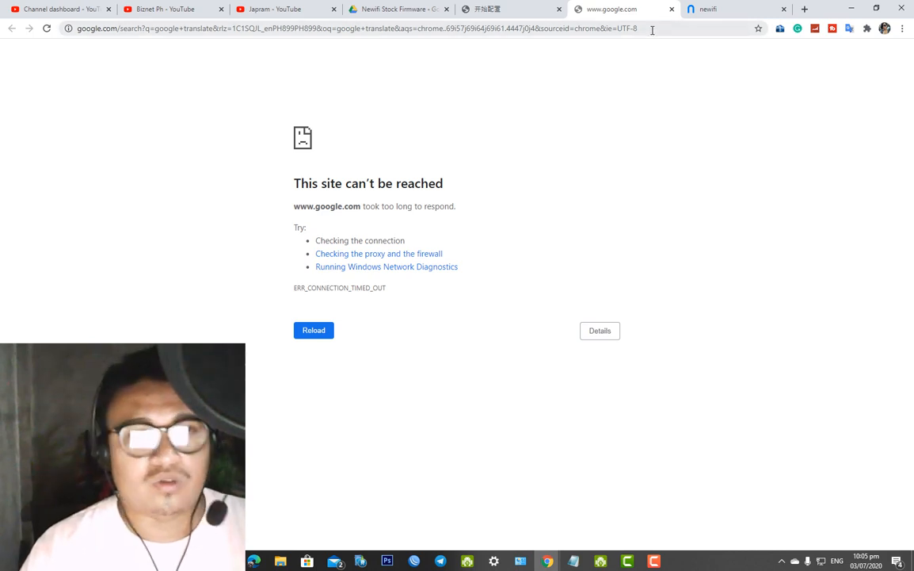
Retry loading google.com, then bring up the Windows Network & Internet status settings
{"action": "left_click", "coordinate": [652, 30]}
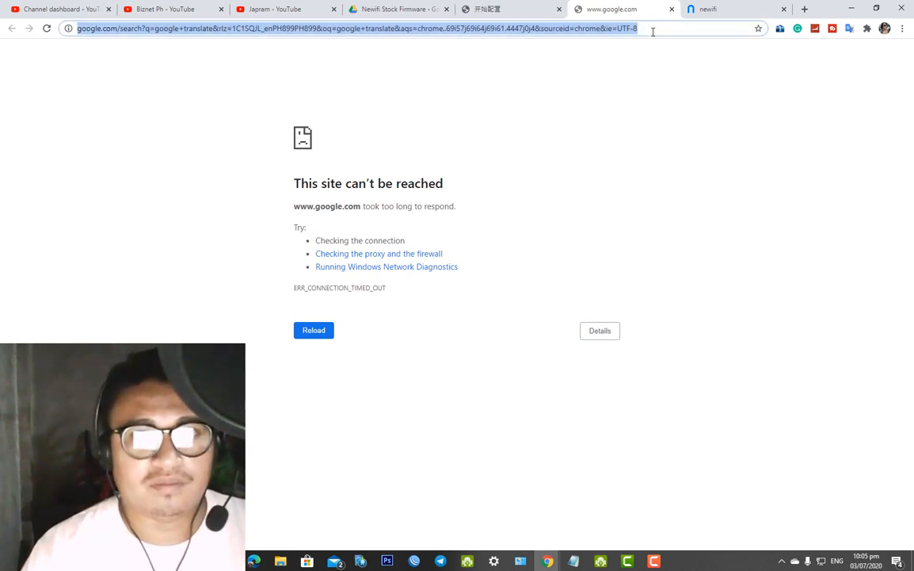
{"action": "key", "text": "Return"}
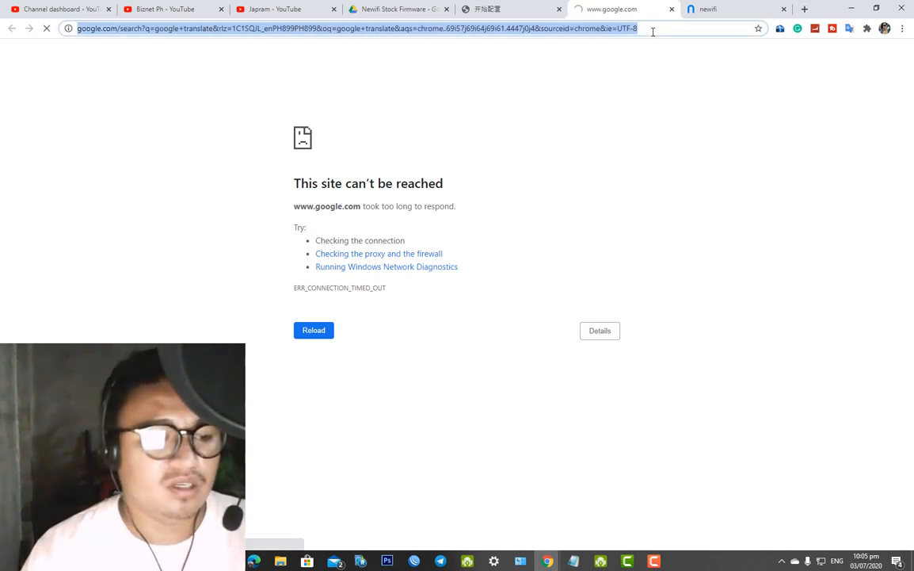
{"action": "left_click", "coordinate": [822, 561]}
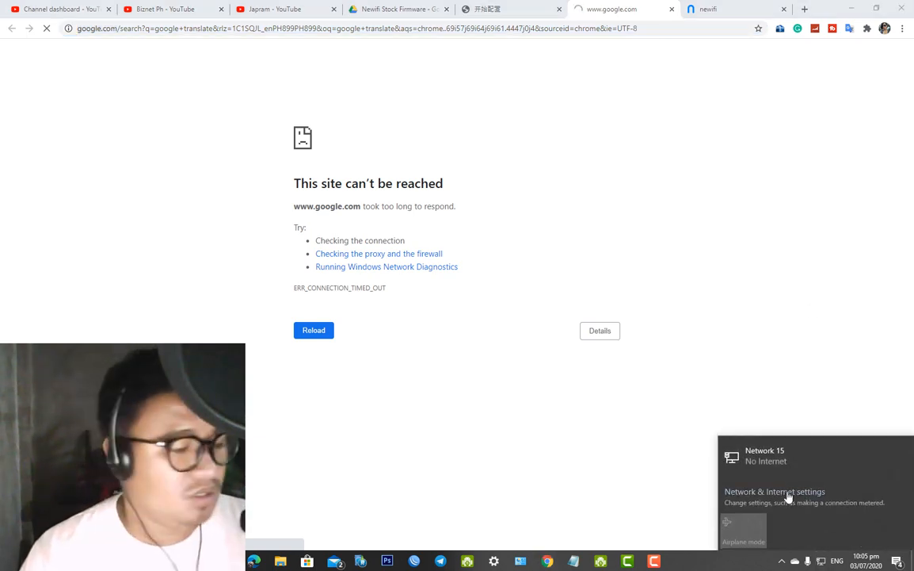
{"action": "left_click", "coordinate": [789, 497]}
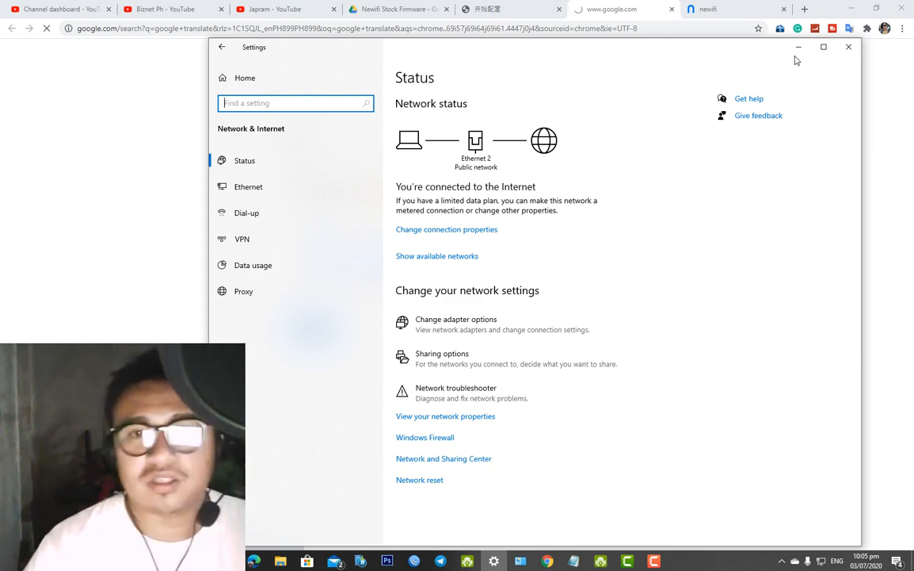
Disable the Ethernet 2 adapter in Network Connections and go back to Chrome
{"action": "left_click", "coordinate": [493, 323]}
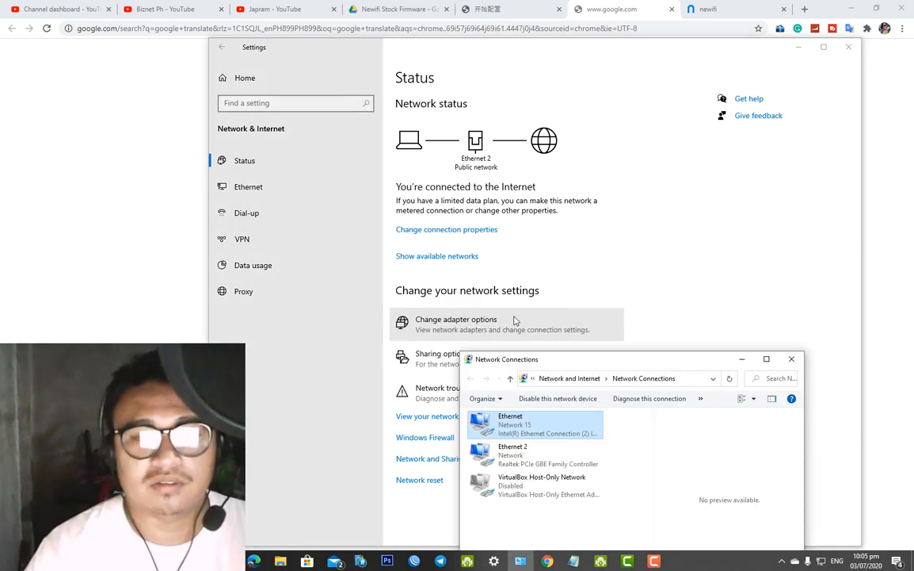
{"action": "left_click_drag", "start_coordinate": [592, 365], "coordinate": [617, 241]}
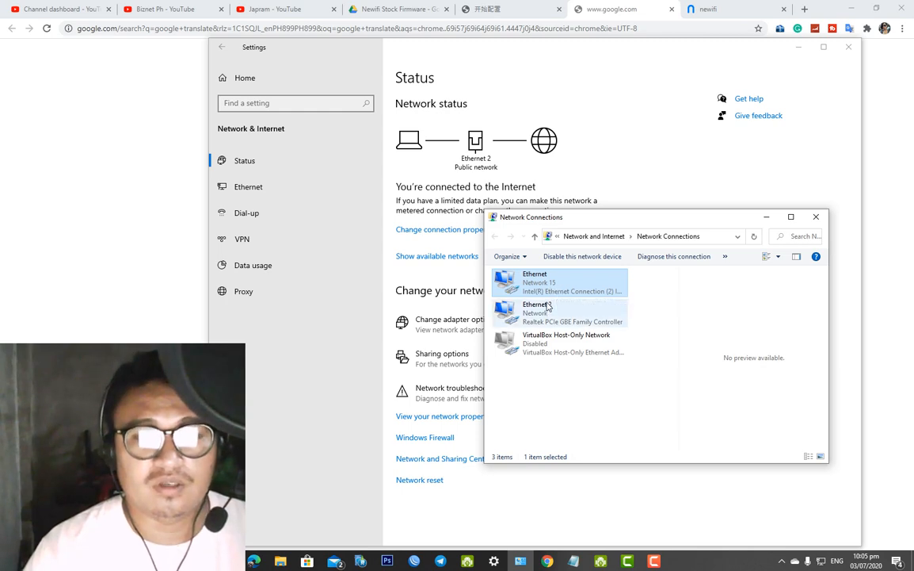
{"action": "right_click", "coordinate": [537, 314]}
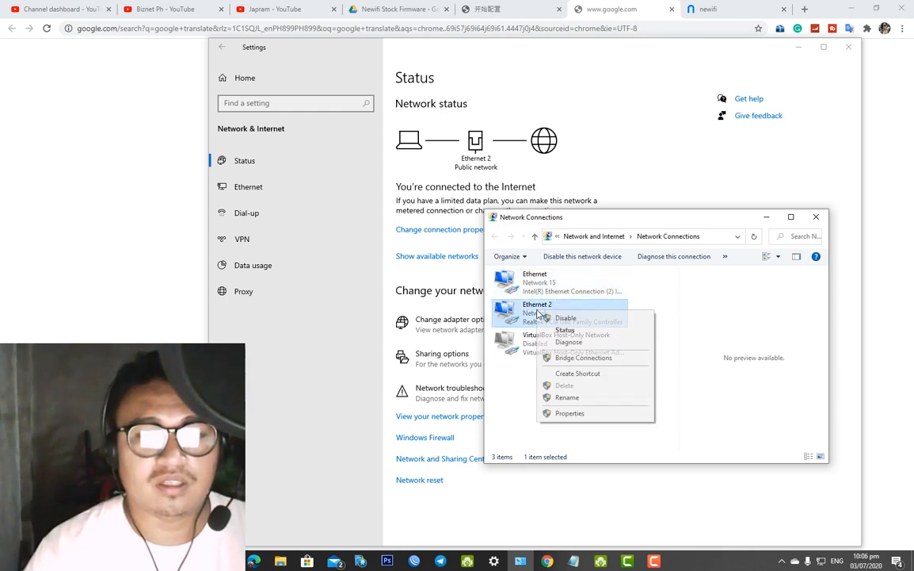
{"action": "left_click", "coordinate": [597, 320]}
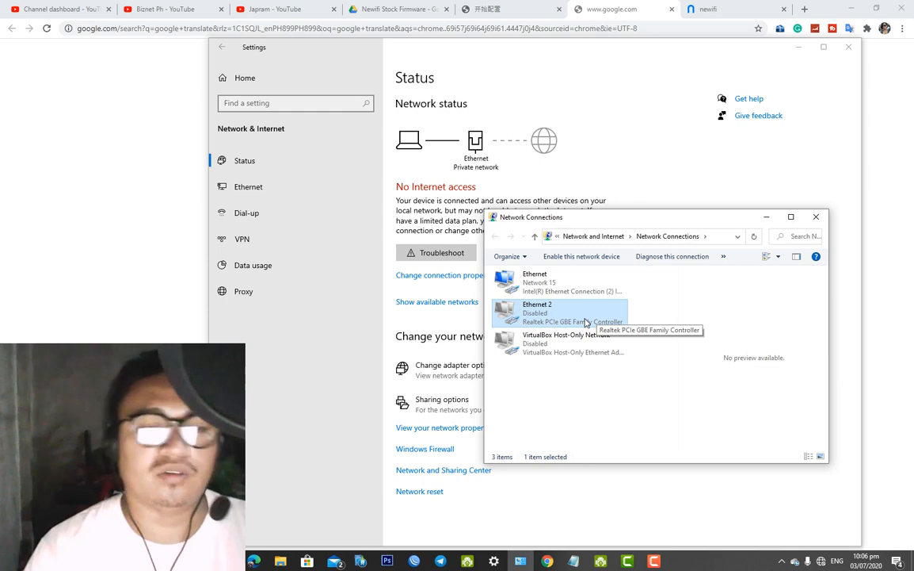
{"action": "left_click", "coordinate": [618, 6]}
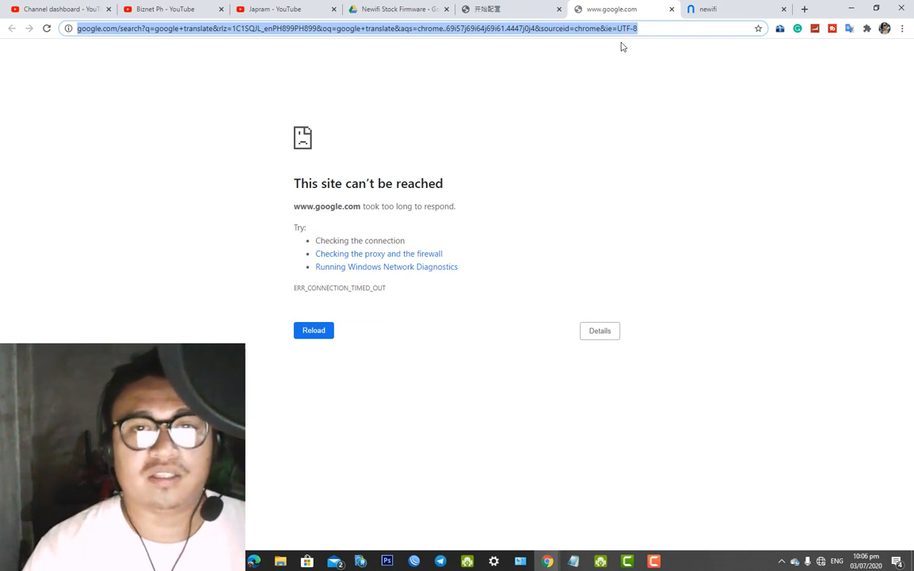
Load 192.168.99.1/newifi/ifiwen_hss.html and confirm the page reports success
{"action": "right_click", "coordinate": [623, 29]}
{"action": "left_click", "coordinate": [656, 115]}
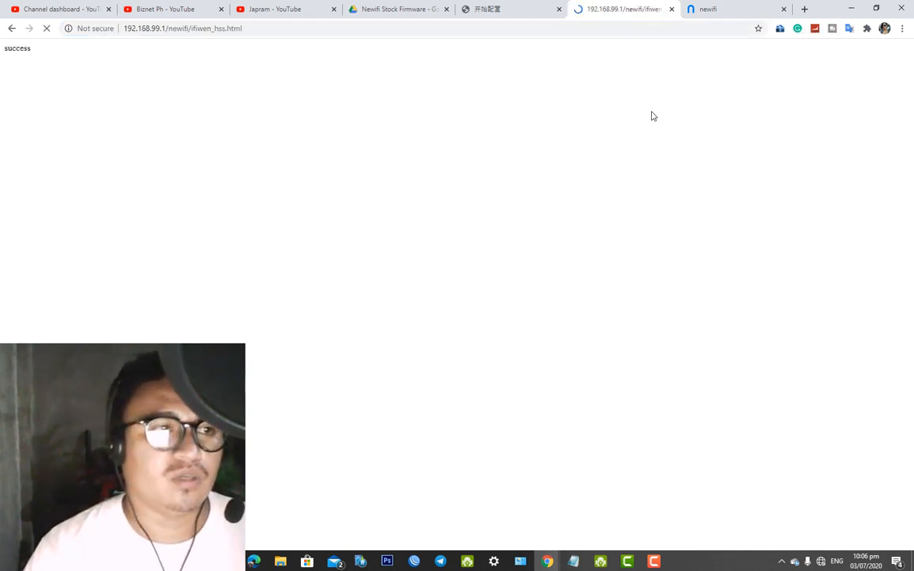
{"action": "left_click_drag", "start_coordinate": [12, 115], "coordinate": [109, 106]}
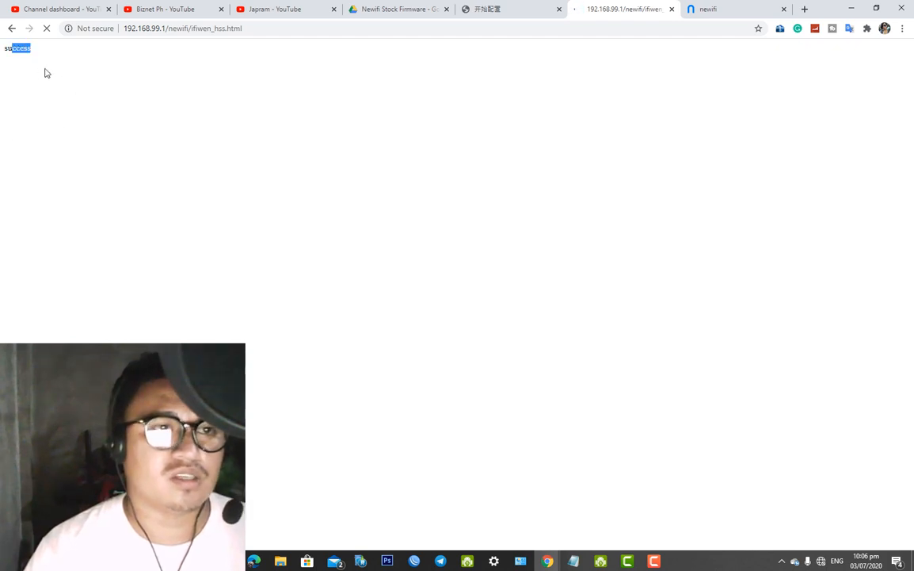
{"action": "left_click_drag", "start_coordinate": [231, 29], "coordinate": [85, 29]}
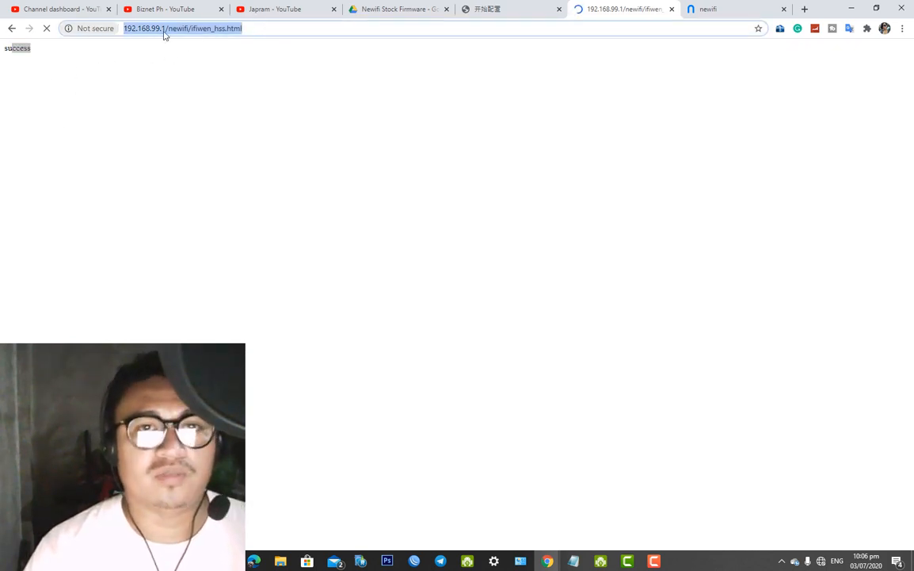
Return to the newifi router status tab and bring the setup notes to the front
{"action": "left_click", "coordinate": [729, 16]}
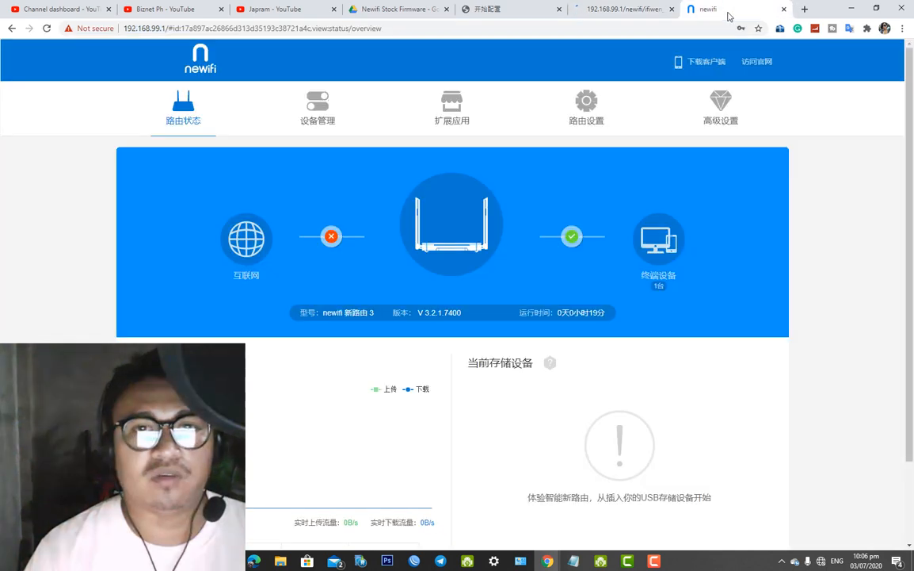
{"action": "left_click", "coordinate": [489, 29]}
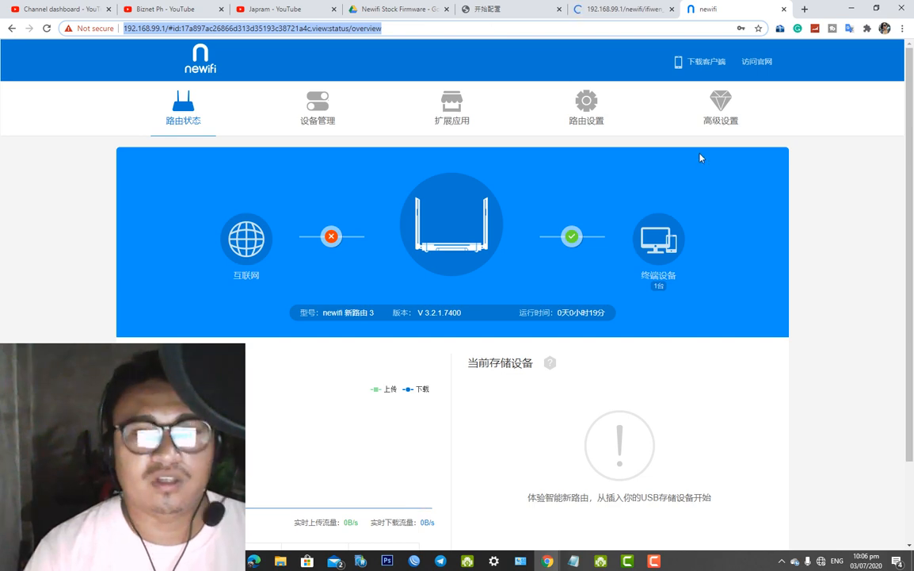
{"action": "left_click", "coordinate": [581, 564]}
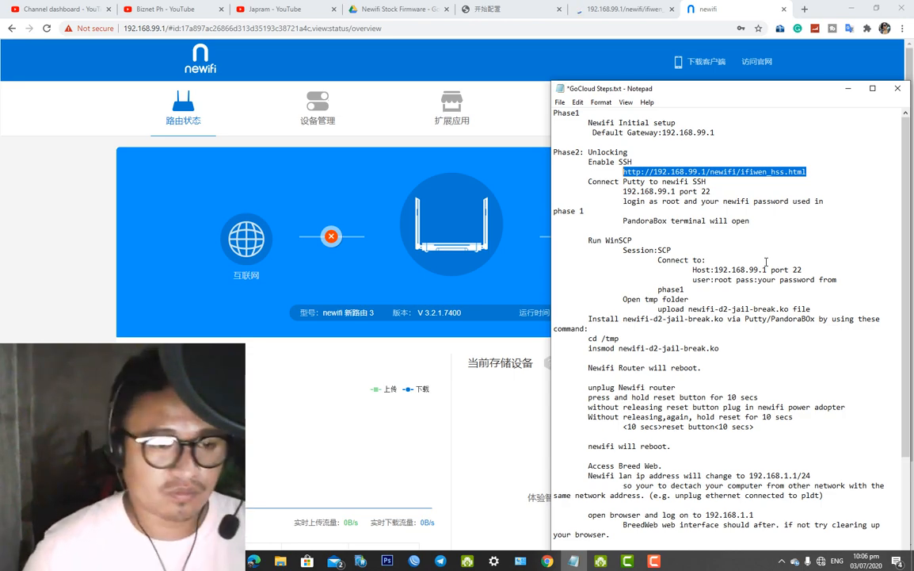
Launch PuTTY from the Start menu search
{"action": "key", "text": "super"}
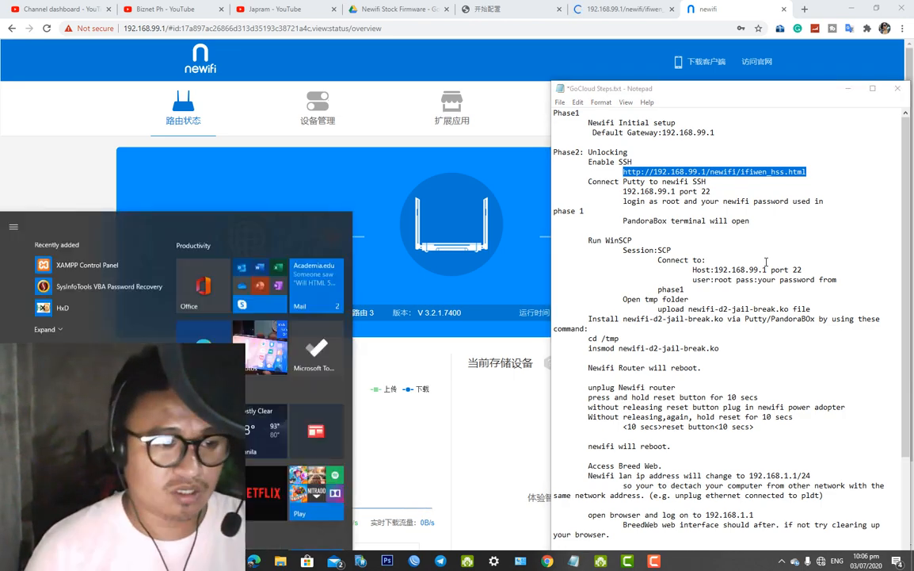
{"action": "type", "text": "pu"}
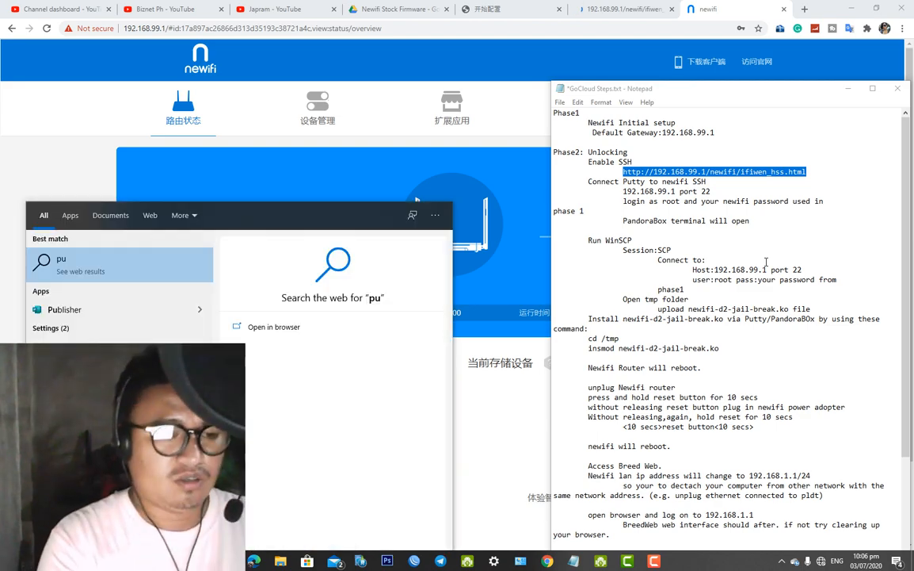
{"action": "type", "text": "tty"}
{"action": "key", "text": "Return"}
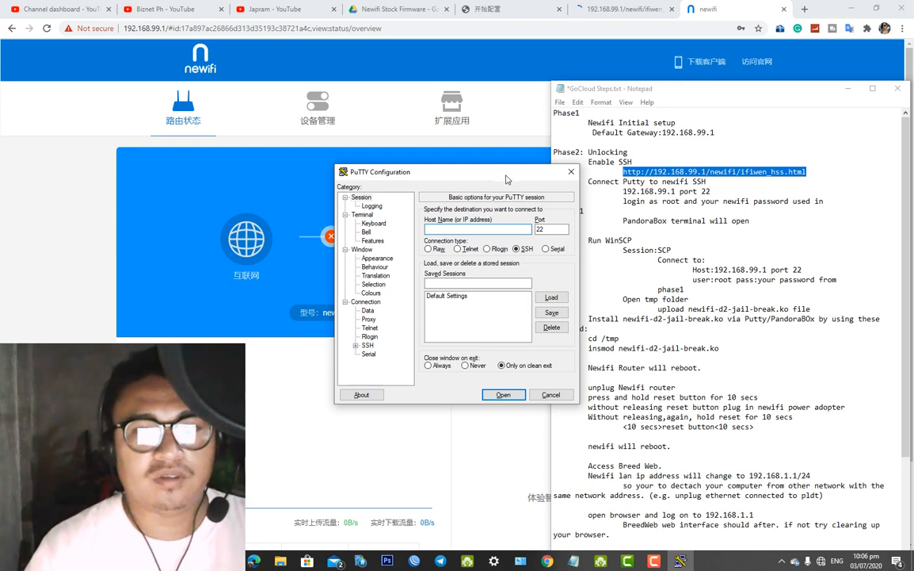
{"action": "left_click_drag", "start_coordinate": [458, 172], "coordinate": [360, 175]}
Open an SSH connection to 192.168.99.1 on port 22 and accept the router's new host key
{"action": "type", "text": "192"}
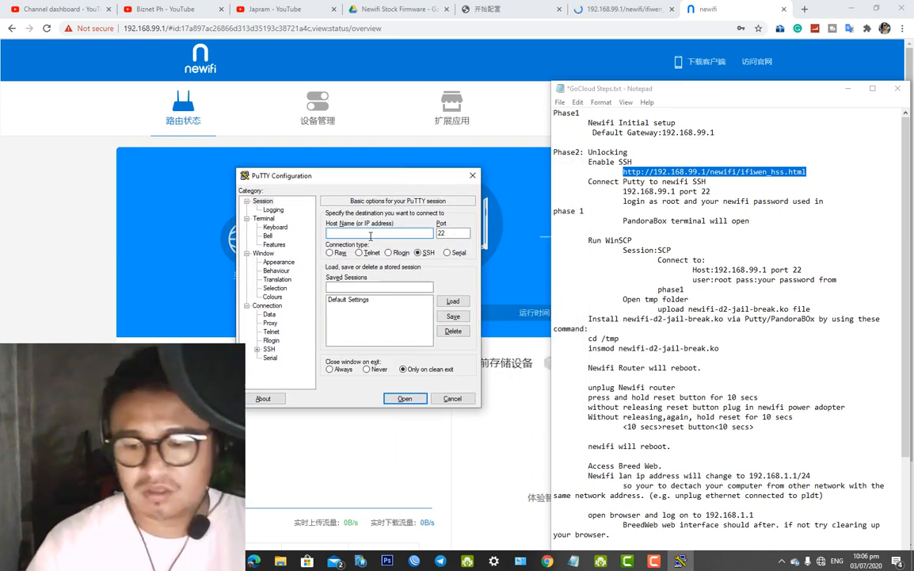
{"action": "type", "text": ".168"}
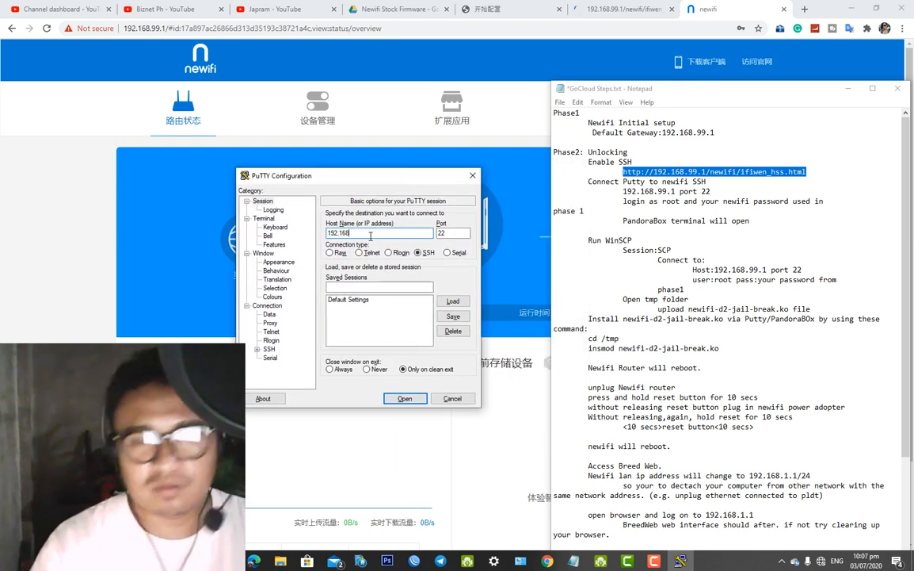
{"action": "type", "text": ".99.1"}
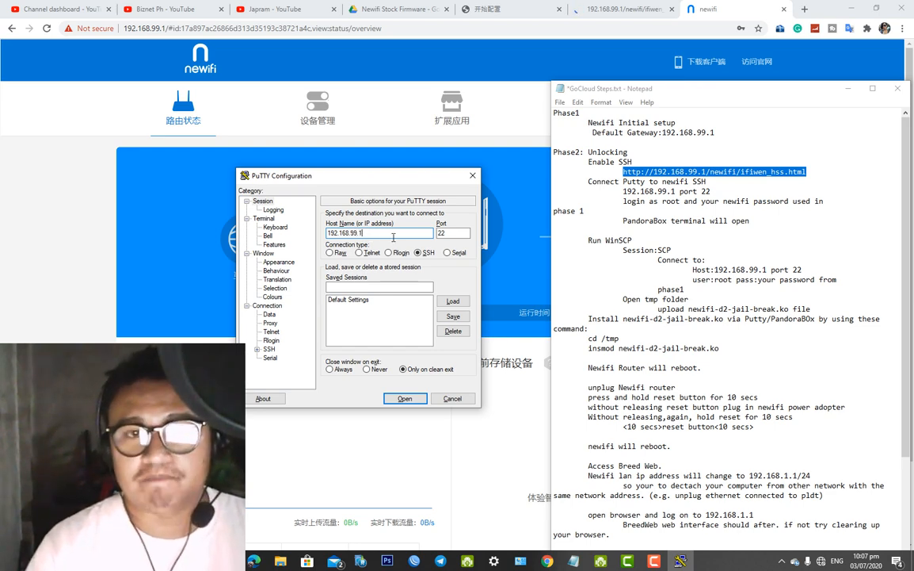
{"action": "left_click_drag", "start_coordinate": [419, 179], "coordinate": [442, 173]}
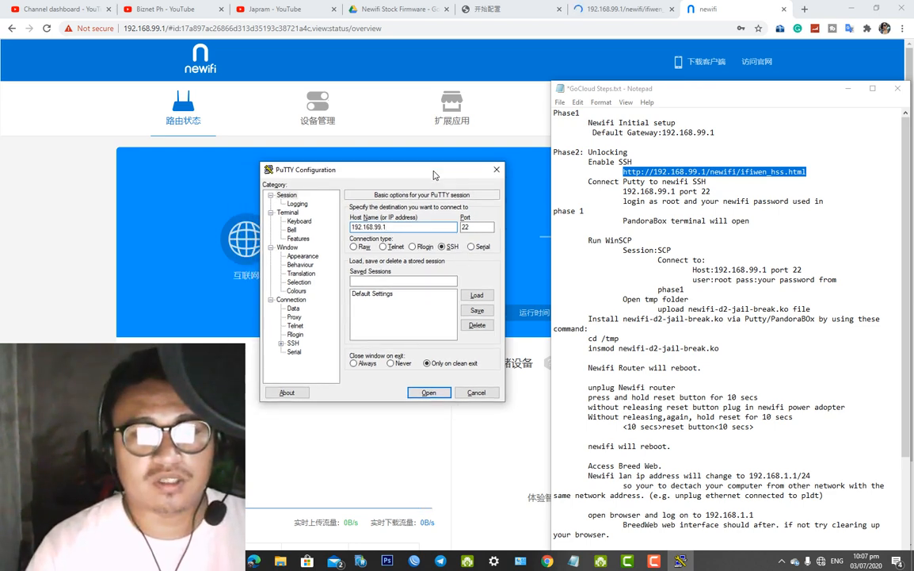
{"action": "double_click", "coordinate": [381, 226]}
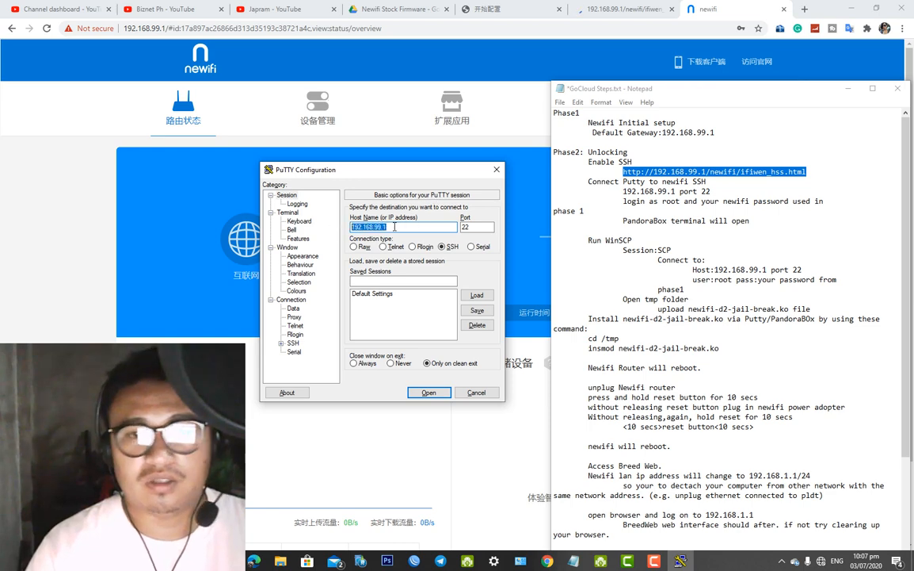
{"action": "key", "text": "Tab"}
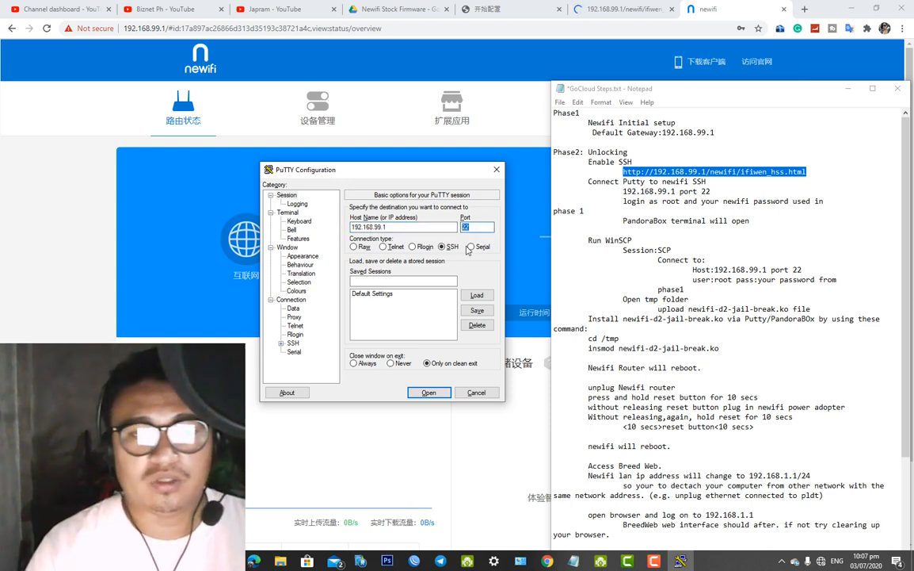
{"action": "left_click", "coordinate": [443, 248]}
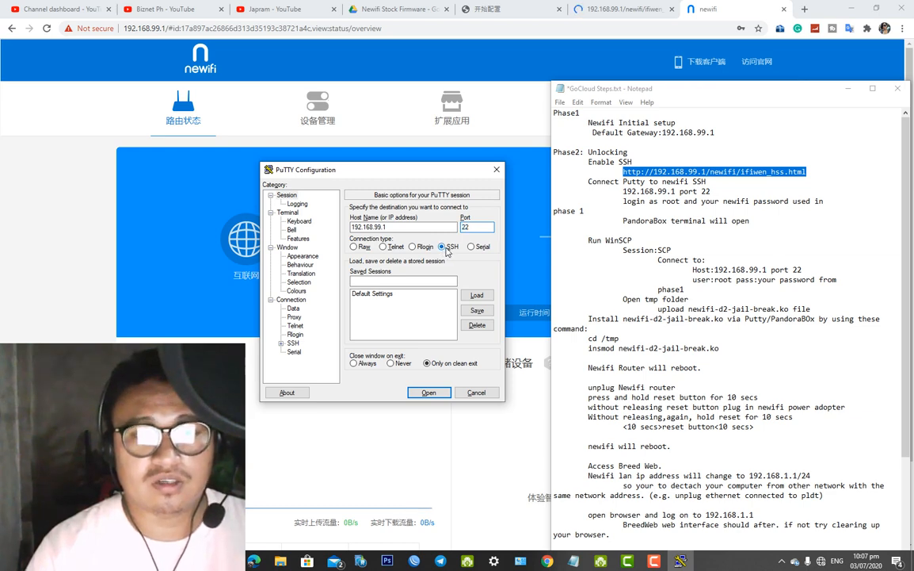
{"action": "left_click", "coordinate": [445, 394]}
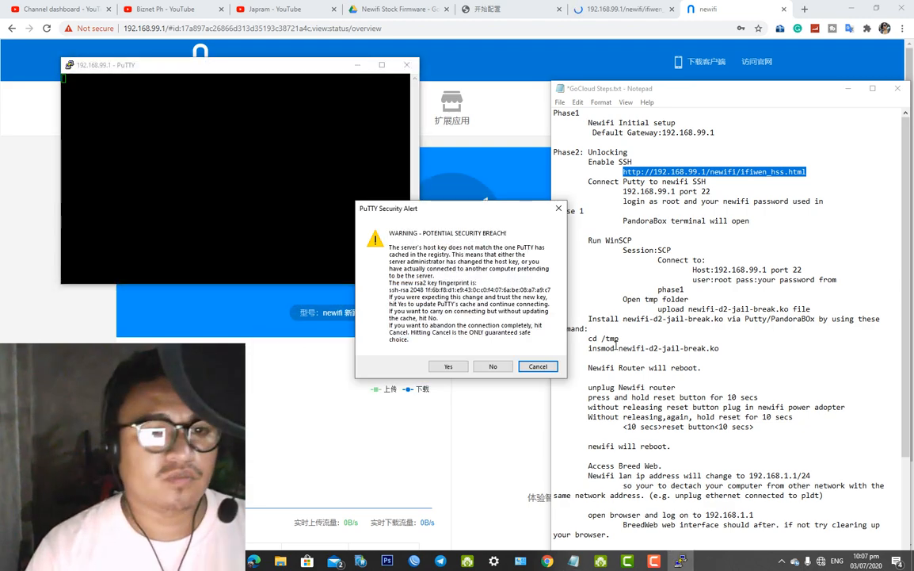
{"action": "left_click_drag", "start_coordinate": [456, 215], "coordinate": [290, 94]}
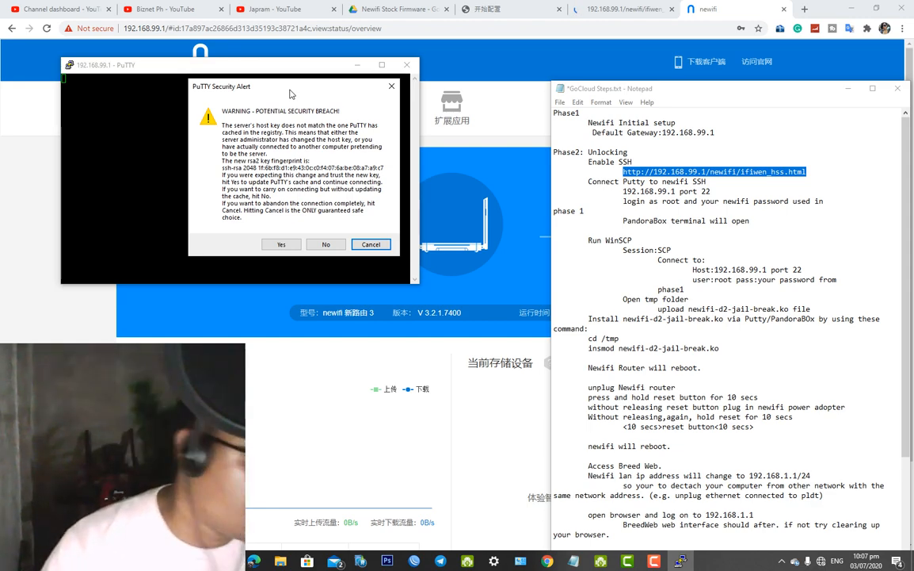
{"action": "left_click", "coordinate": [287, 245]}
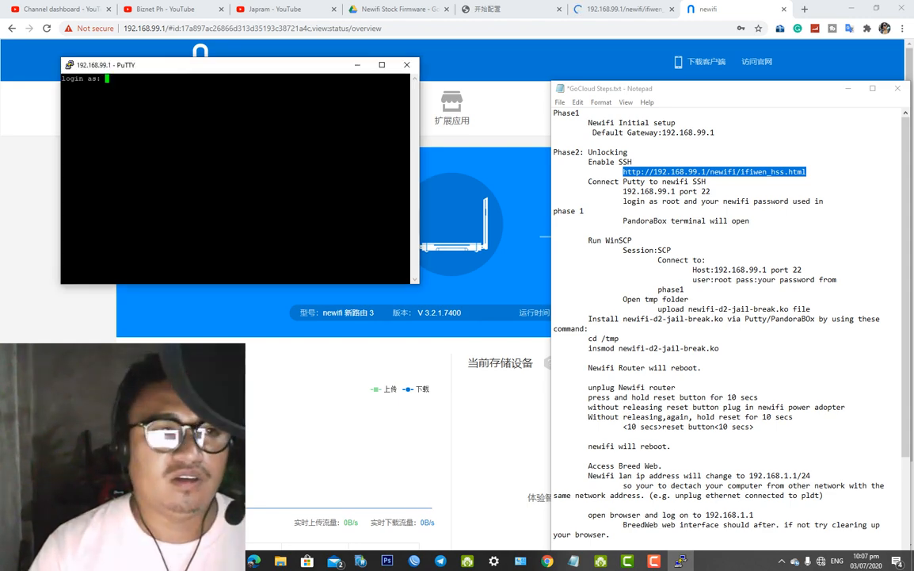
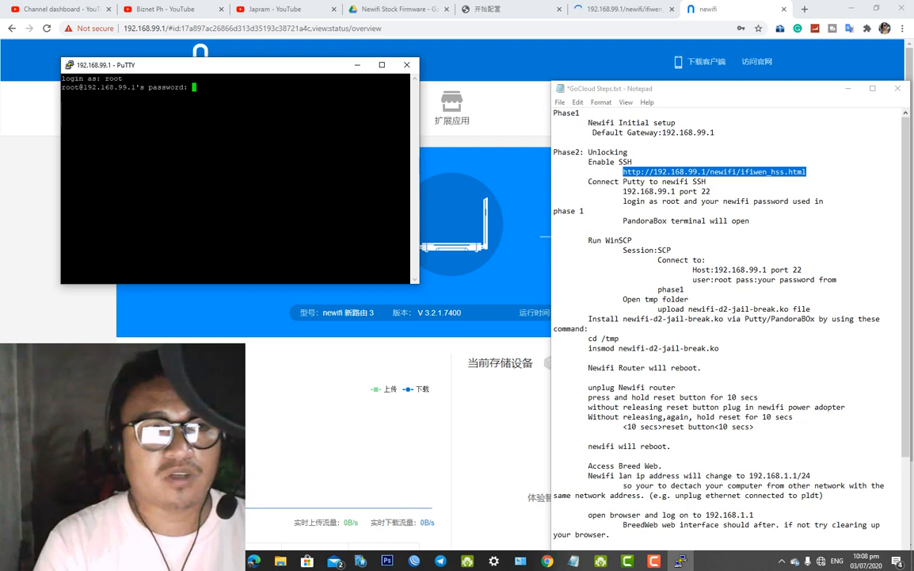
Submit the root password to reach the PandoraBox shell, then move the PuTTY window lower-left
{"action": "key", "text": "Return"}
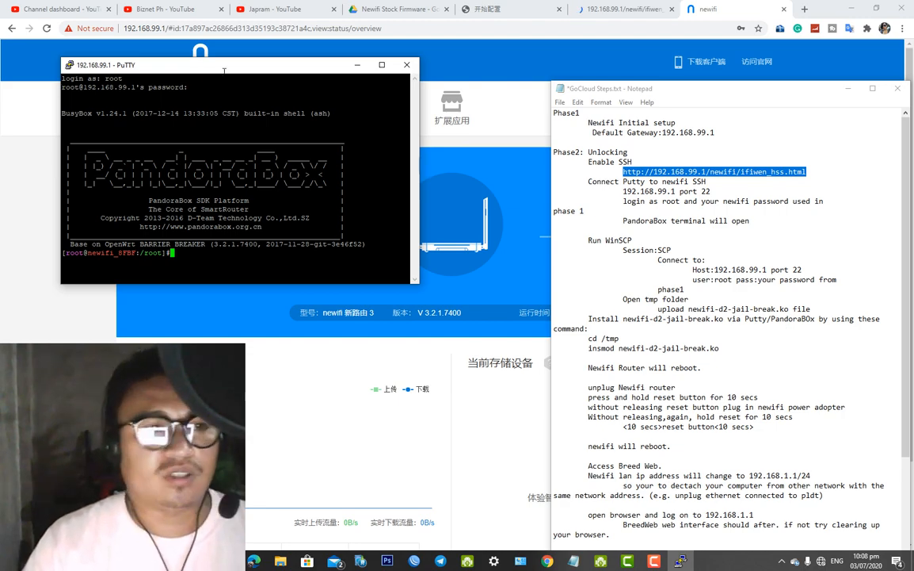
{"action": "left_click_drag", "start_coordinate": [225, 71], "coordinate": [250, 108]}
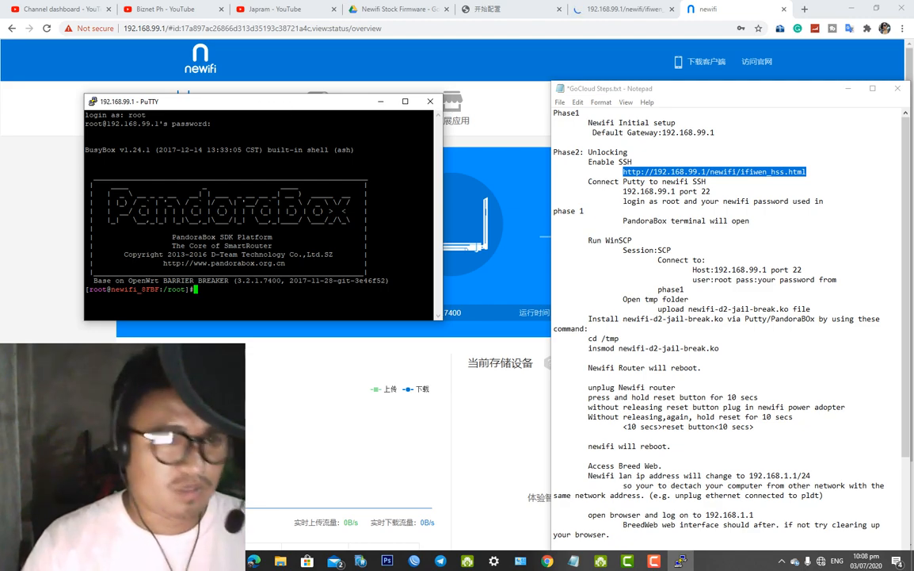
{"action": "left_click_drag", "start_coordinate": [327, 109], "coordinate": [262, 98]}
Search the Start menu for 'winscp'
{"action": "key", "text": "super"}
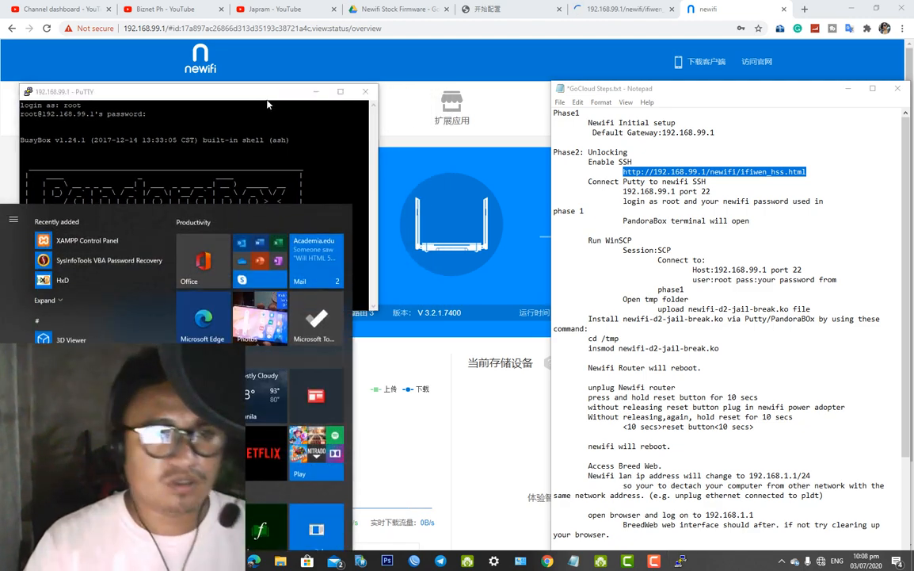
{"action": "type", "text": "win"}
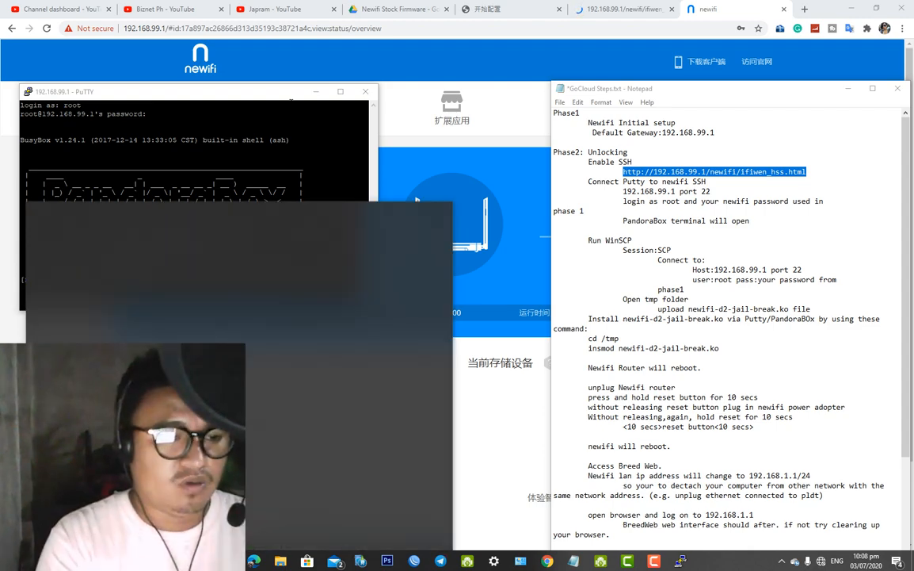
{"action": "type", "text": "scp"}
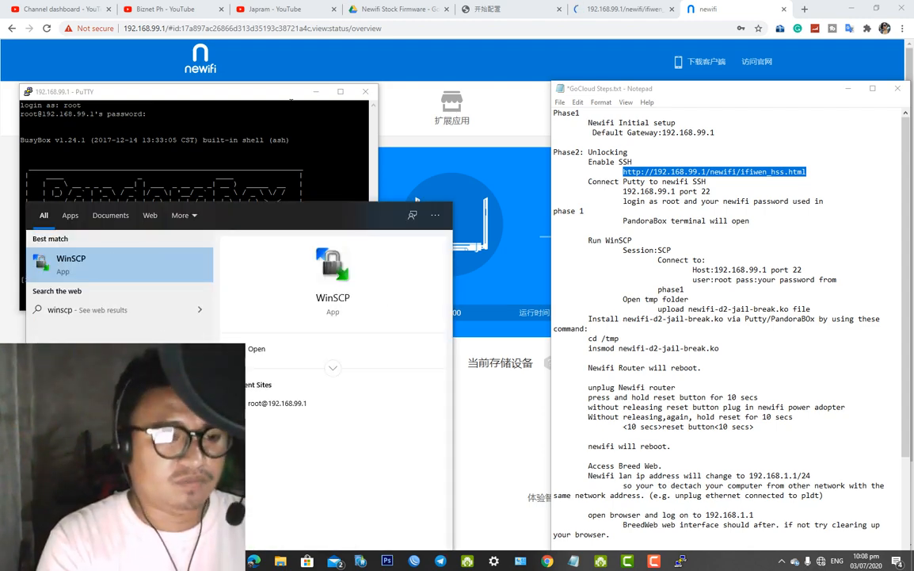
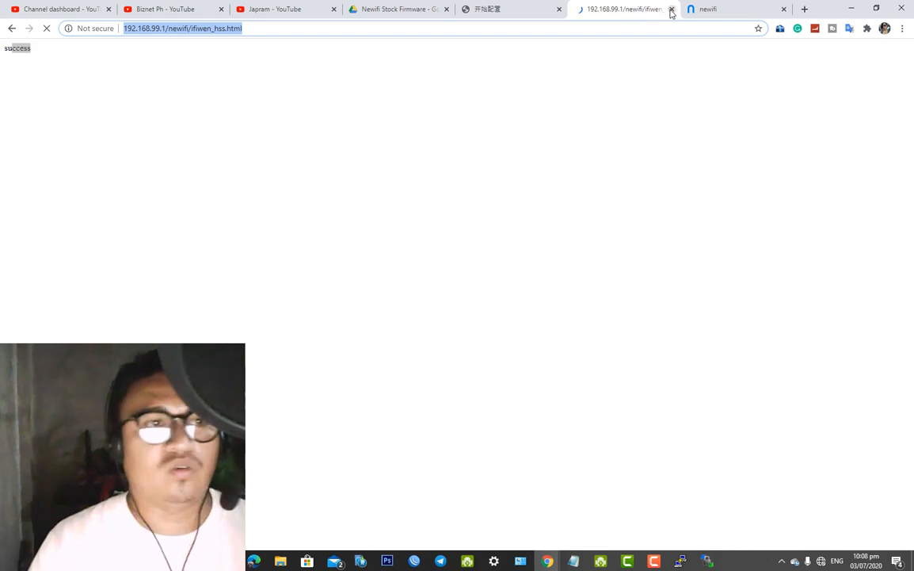
Close the SSH-enabling browser tab and bring the WinSCP login window forward, repositioned
{"action": "left_click", "coordinate": [671, 10]}
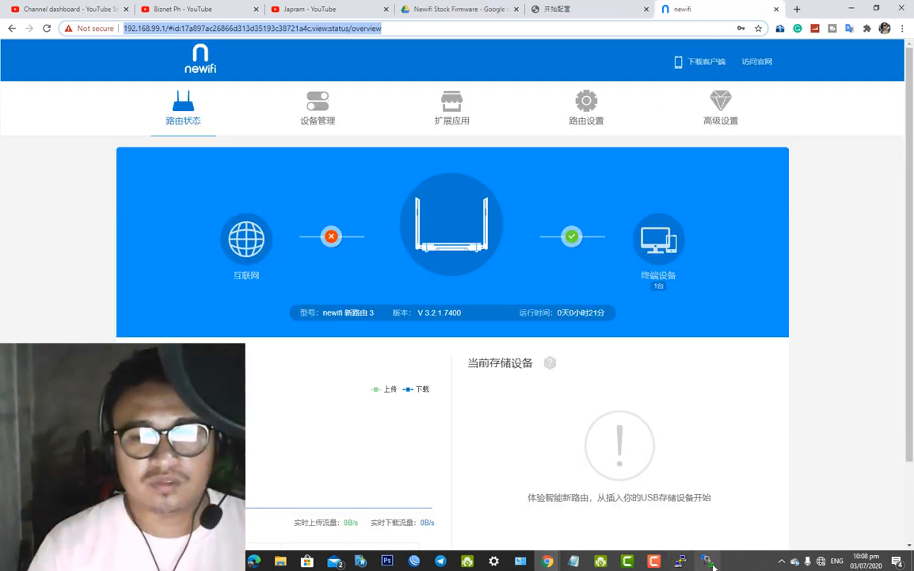
{"action": "left_click", "coordinate": [708, 561]}
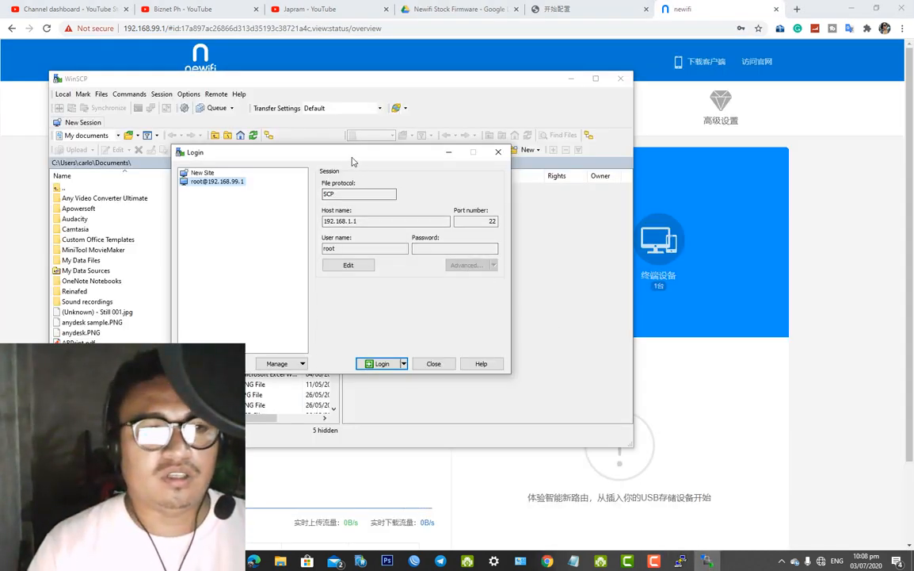
{"action": "left_click_drag", "start_coordinate": [353, 162], "coordinate": [411, 182]}
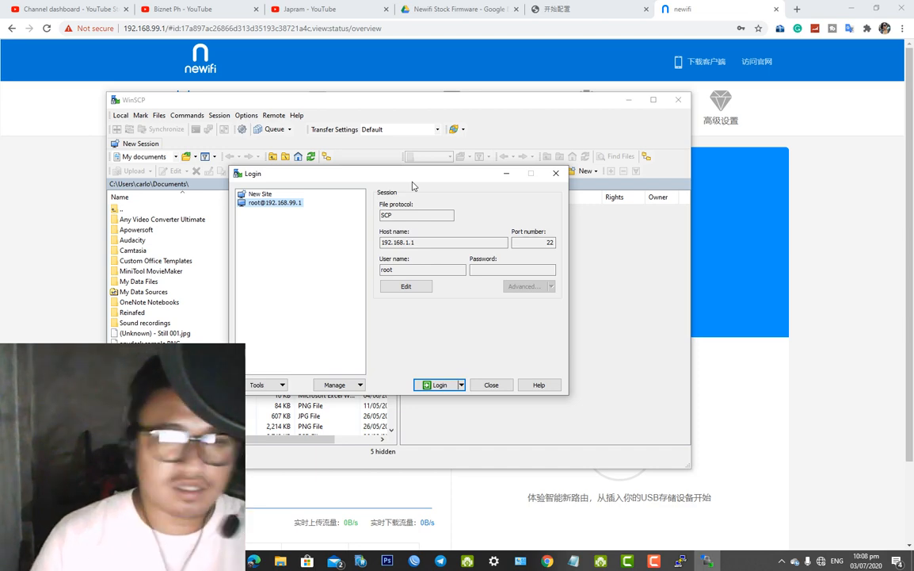
{"action": "left_click_drag", "start_coordinate": [412, 186], "coordinate": [395, 180]}
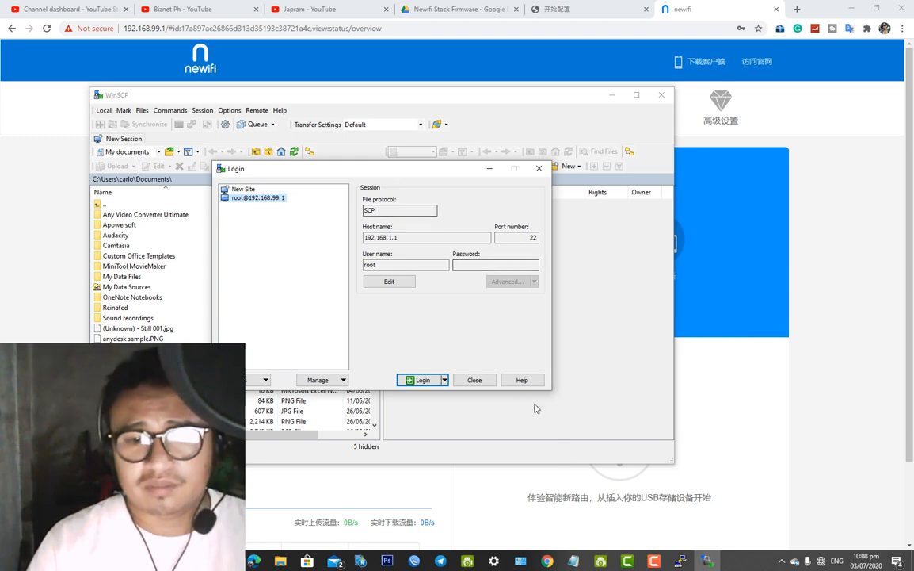
{"action": "left_click", "coordinate": [575, 561]}
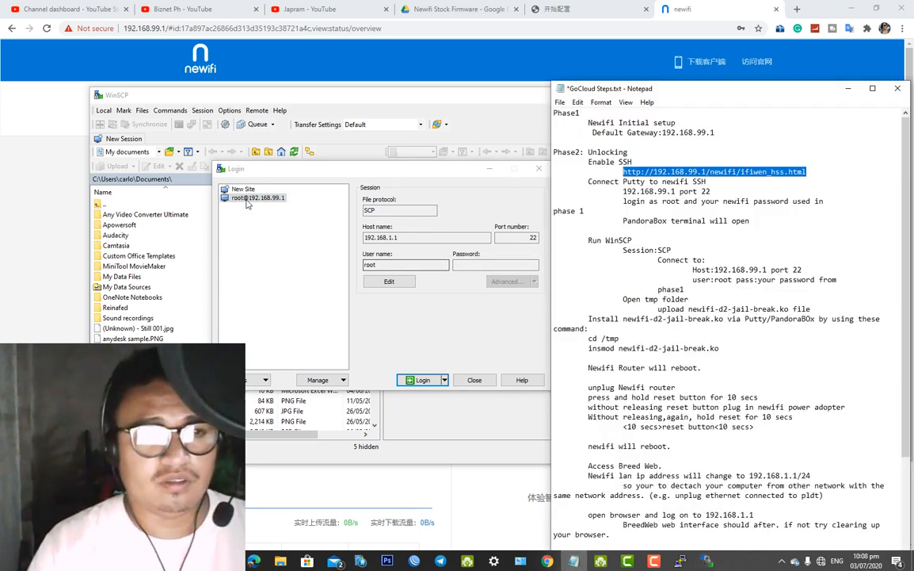
{"action": "left_click", "coordinate": [547, 393]}
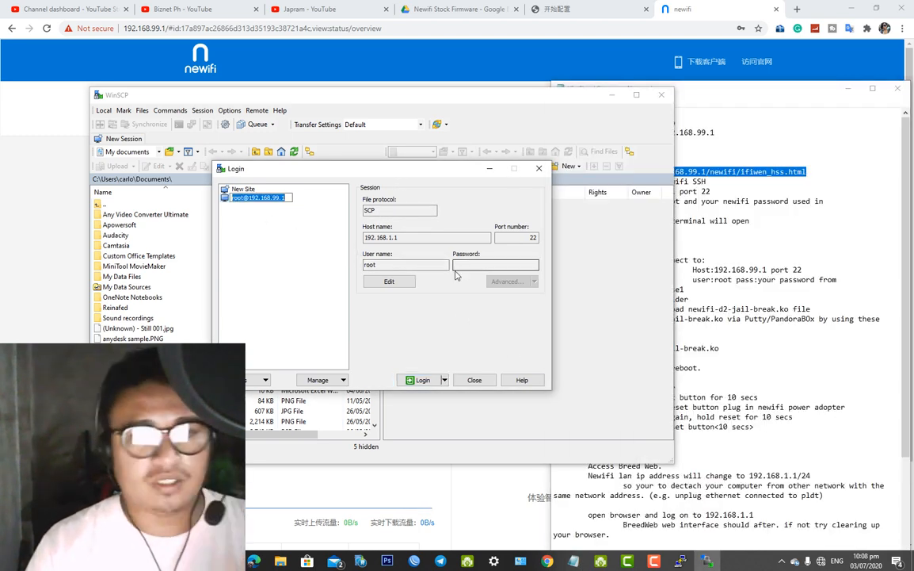
{"action": "left_click_drag", "start_coordinate": [447, 174], "coordinate": [415, 146]}
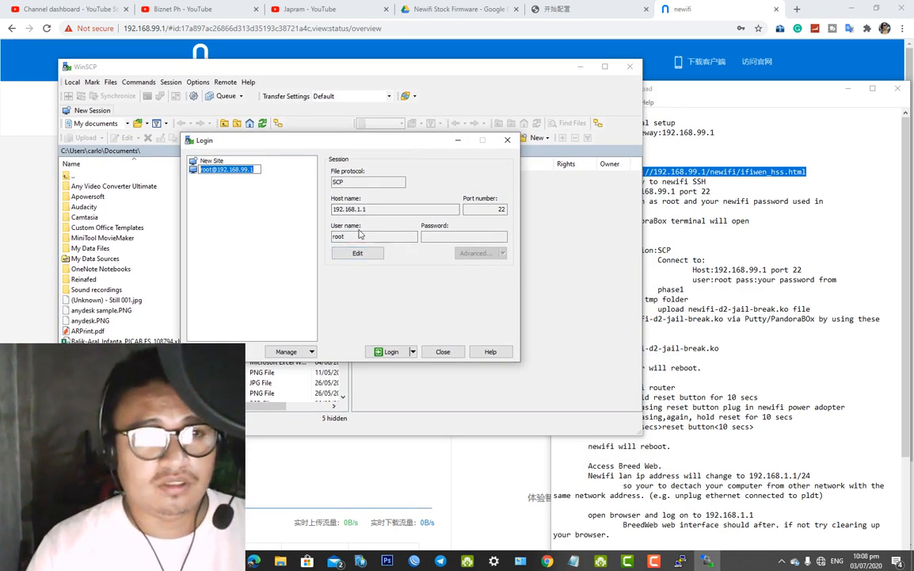
Edit the saved site, keeping SCP and user root, changing the host to 192.168.99.1
{"action": "left_click", "coordinate": [372, 258]}
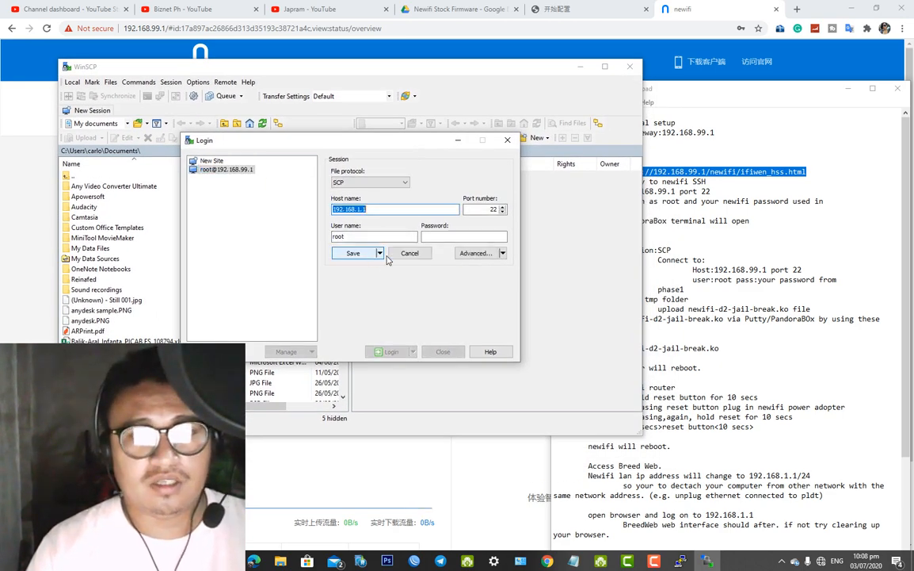
{"action": "left_click_drag", "start_coordinate": [441, 143], "coordinate": [410, 138]}
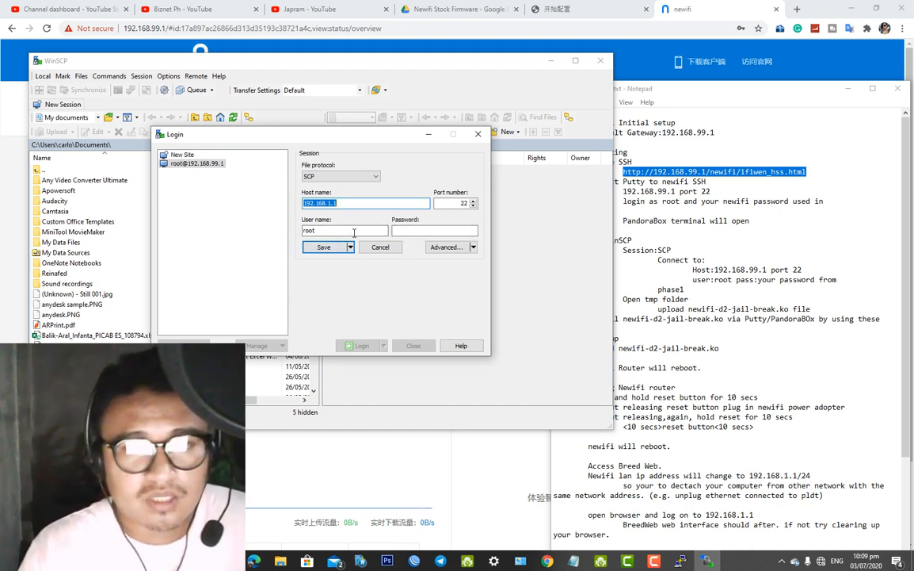
{"action": "left_click", "coordinate": [360, 231]}
{"action": "double_click", "coordinate": [360, 230]}
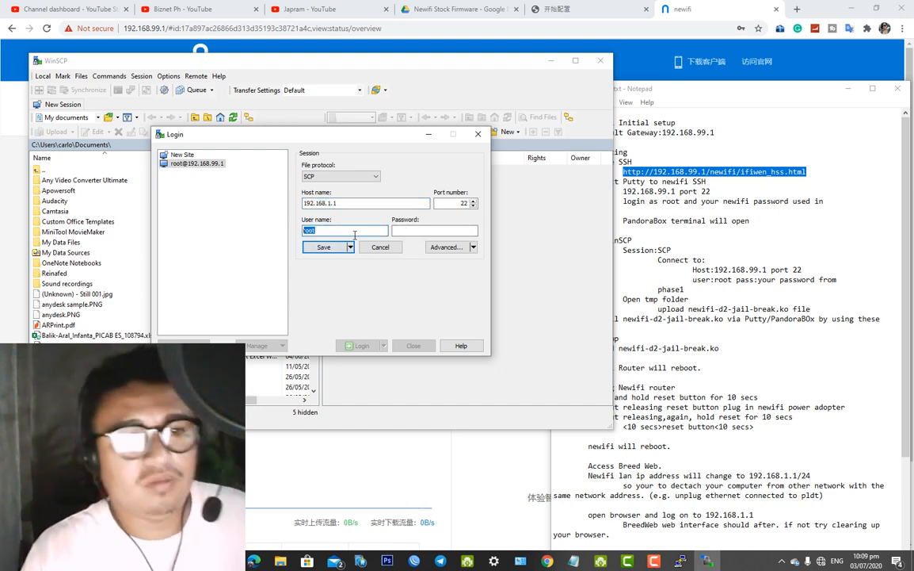
{"action": "left_click", "coordinate": [354, 177]}
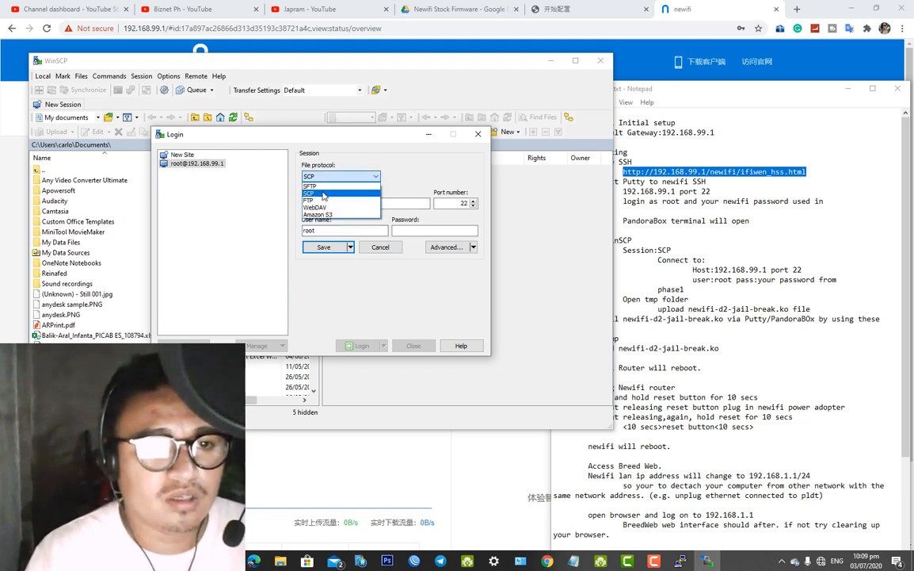
{"action": "left_click", "coordinate": [341, 192]}
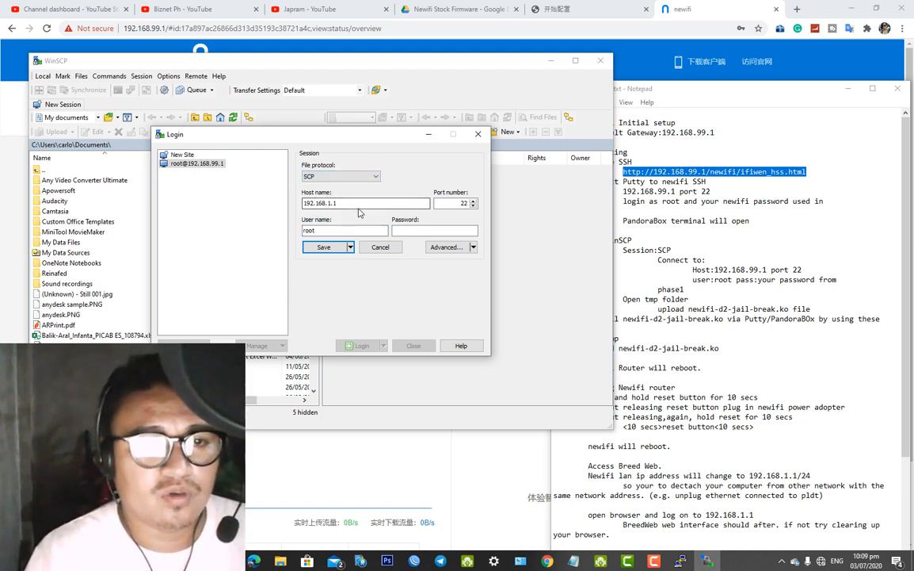
{"action": "double_click", "coordinate": [320, 203]}
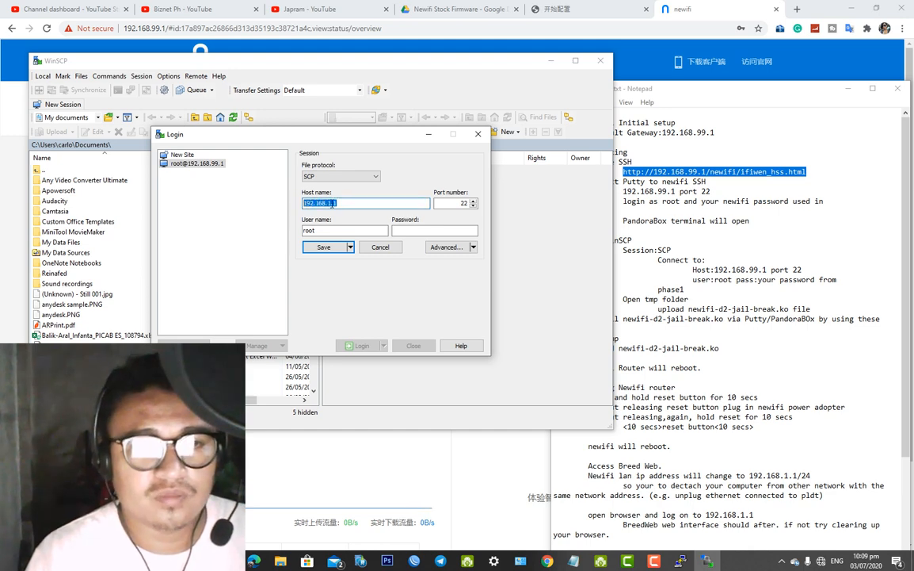
{"action": "double_click", "coordinate": [330, 203]}
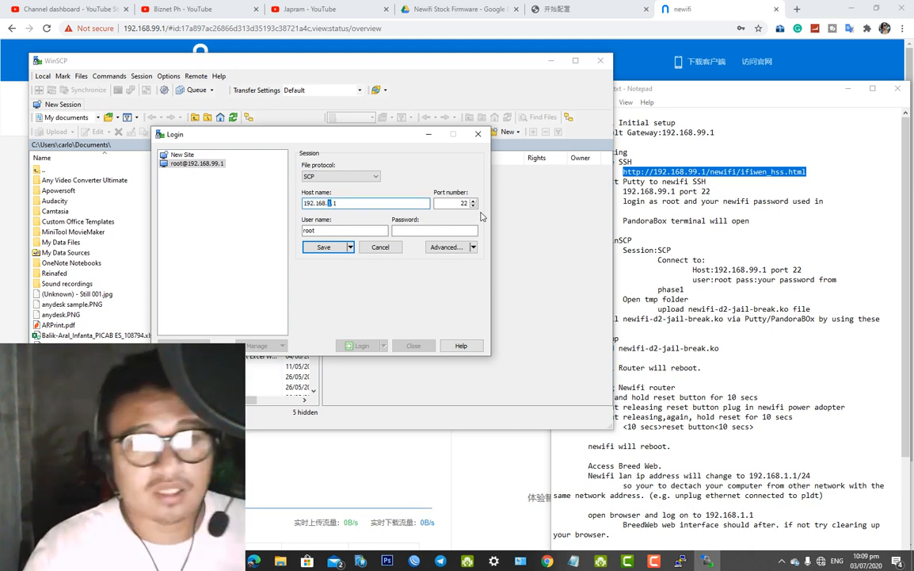
{"action": "type", "text": "99"}
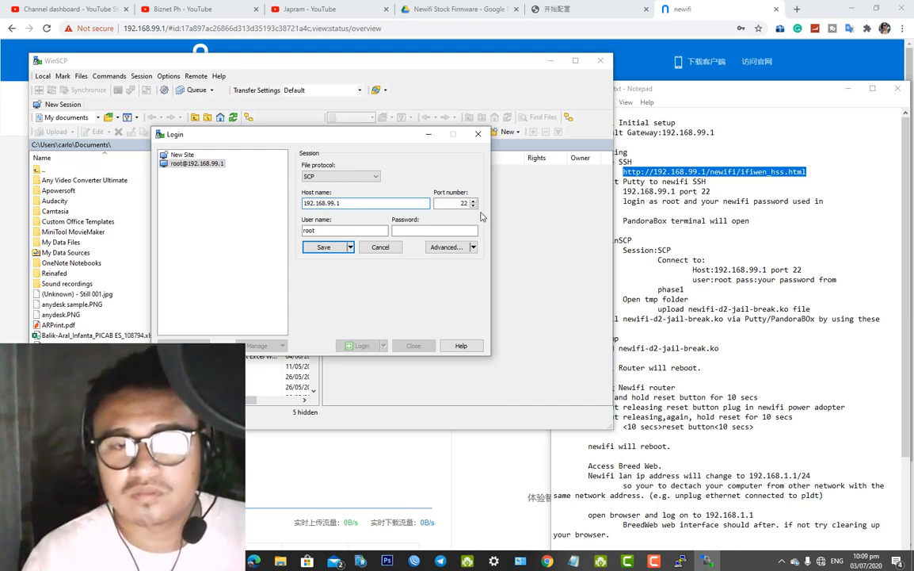
{"action": "left_click", "coordinate": [429, 229]}
{"action": "type", "text": "•••"}
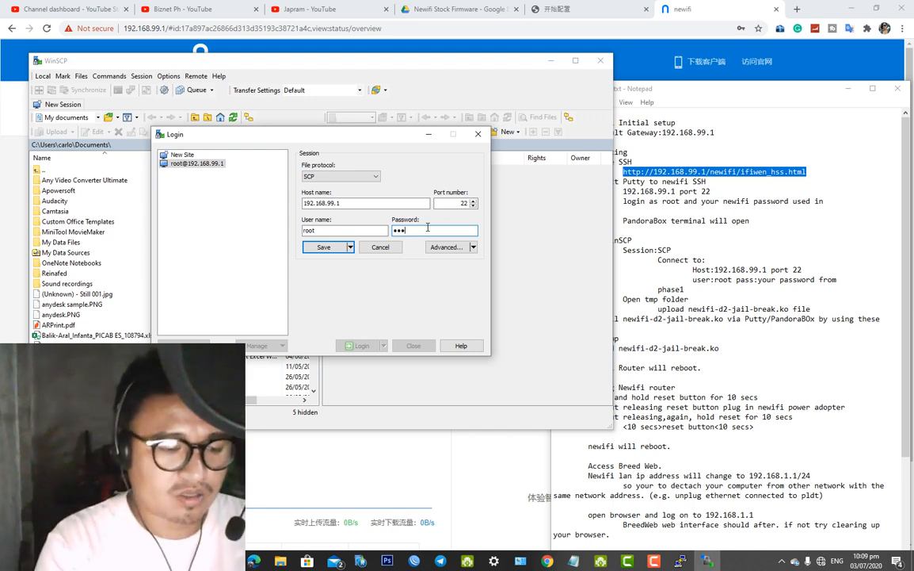
{"action": "type", "text": "•••••••"}
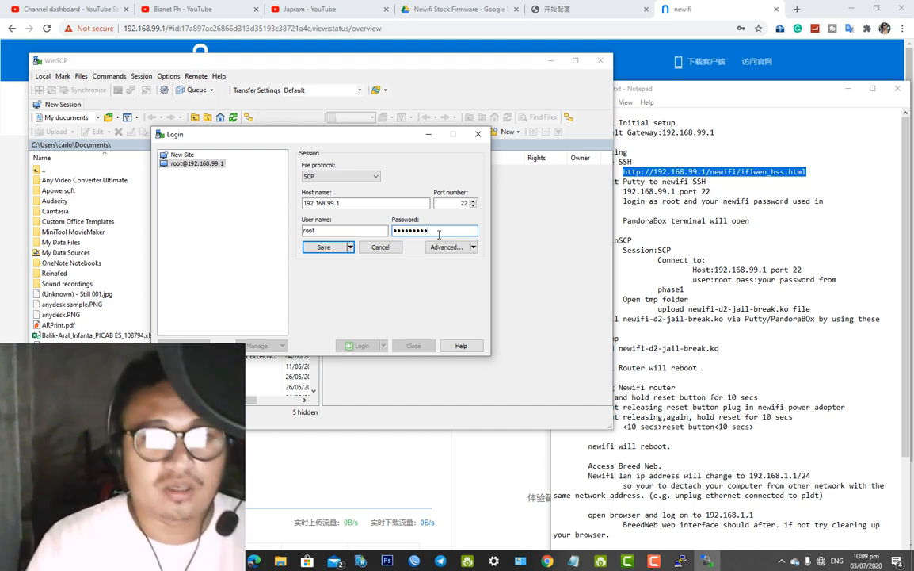
{"action": "left_click", "coordinate": [321, 247]}
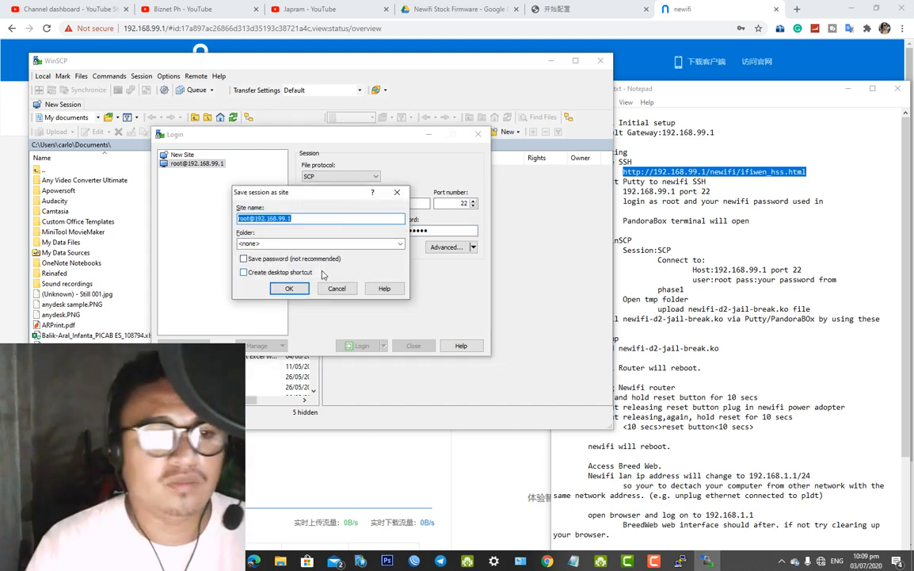
{"action": "left_click", "coordinate": [394, 244]}
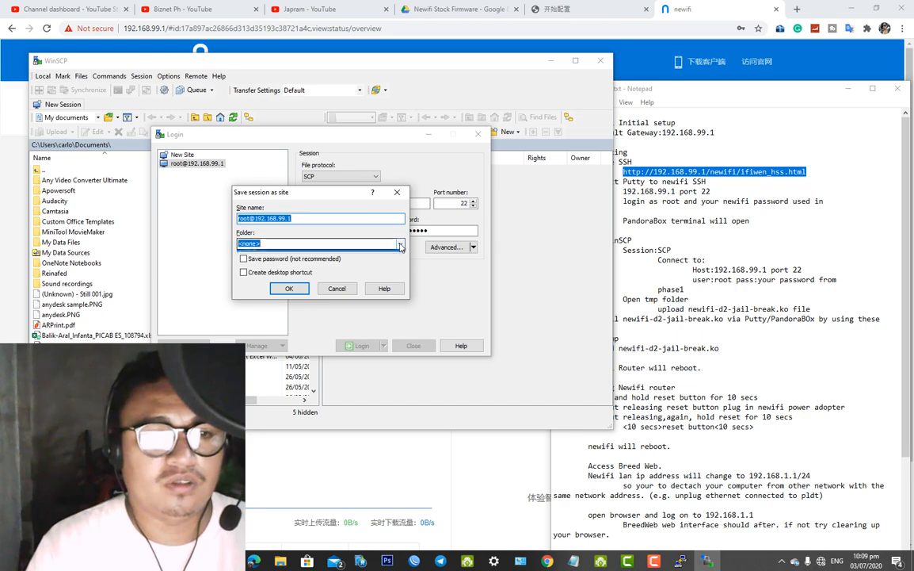
{"action": "left_click", "coordinate": [394, 244]}
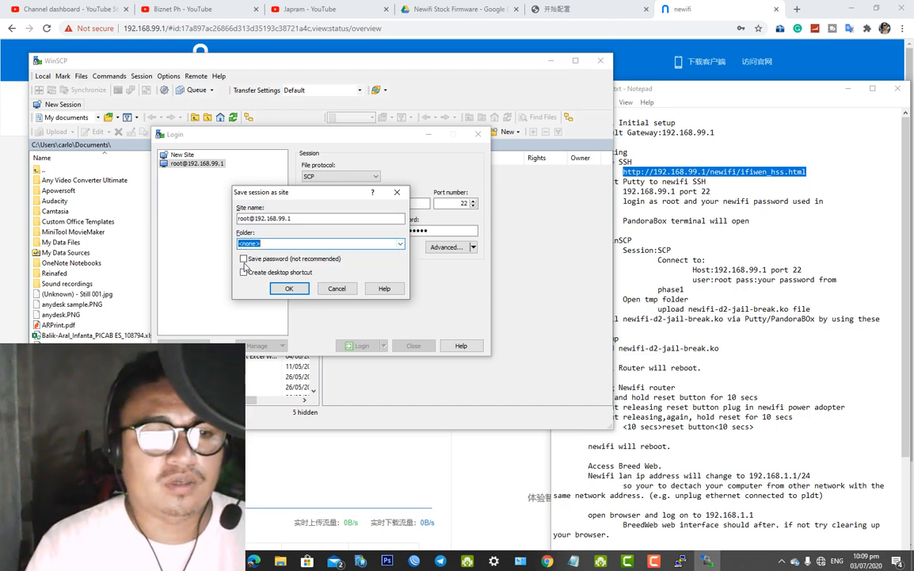
{"action": "left_click", "coordinate": [287, 287]}
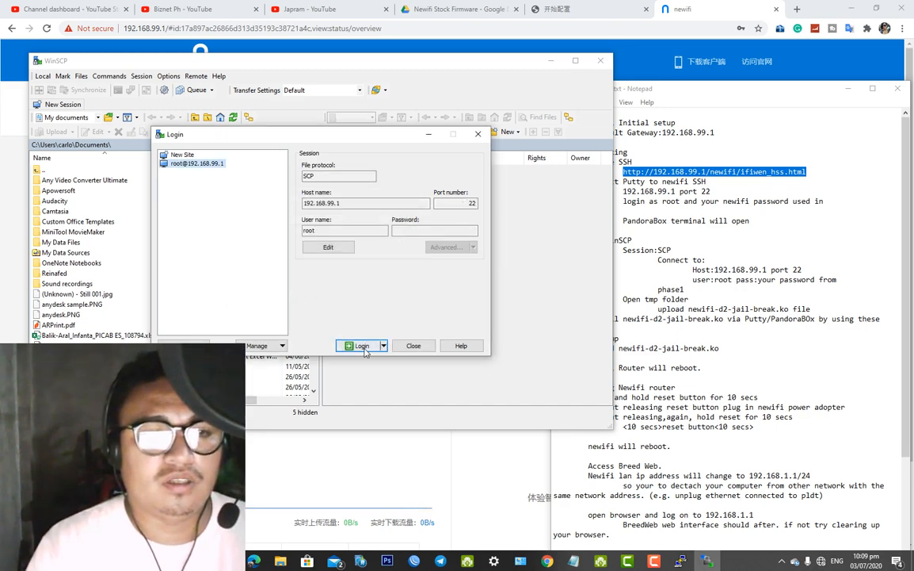
Log in to 192.168.99.1, accept the updated host key, and submit the root password
{"action": "left_click", "coordinate": [361, 346]}
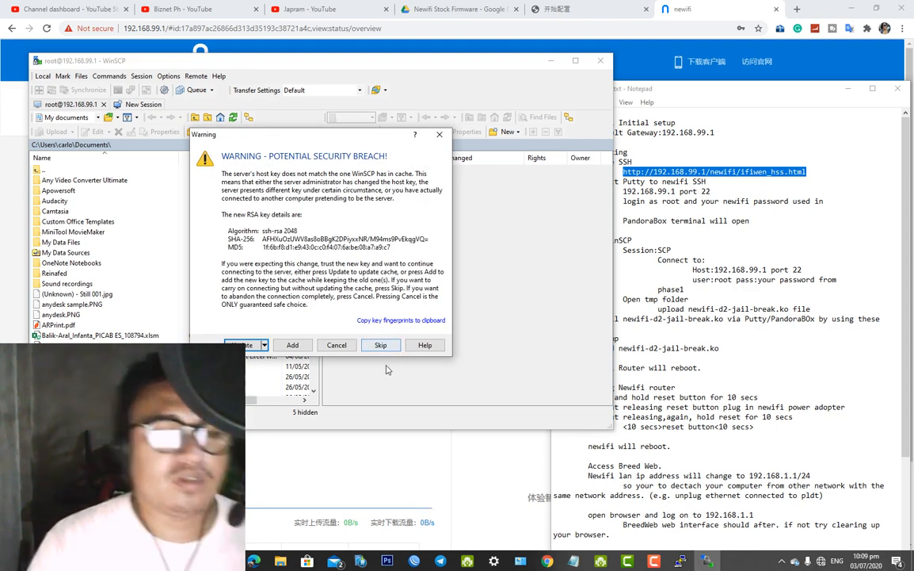
{"action": "left_click", "coordinate": [243, 346]}
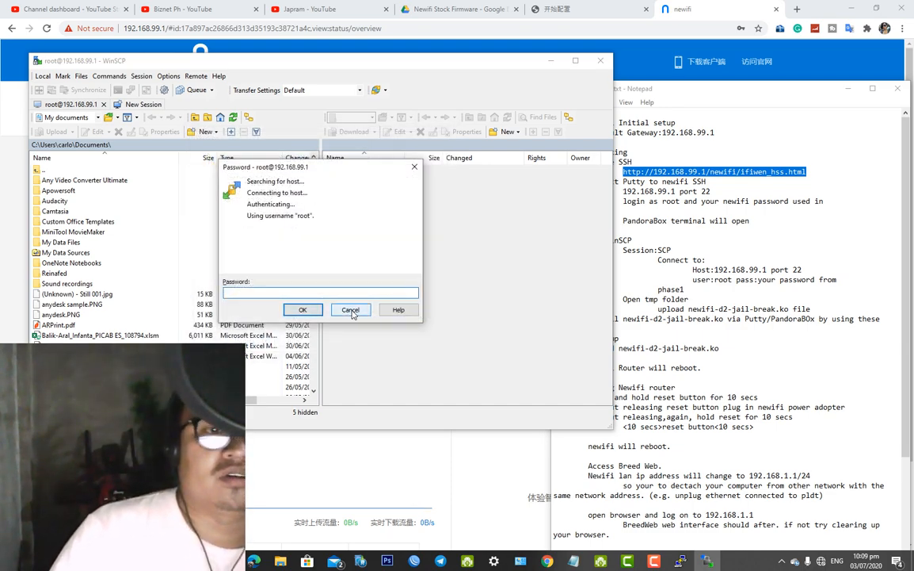
{"action": "type", "text": "•"}
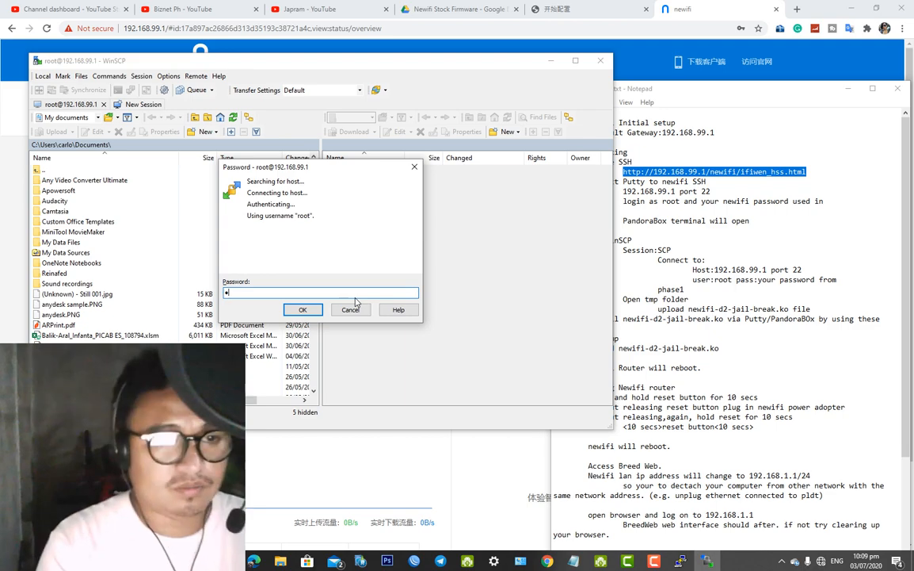
{"action": "type", "text": "••••"}
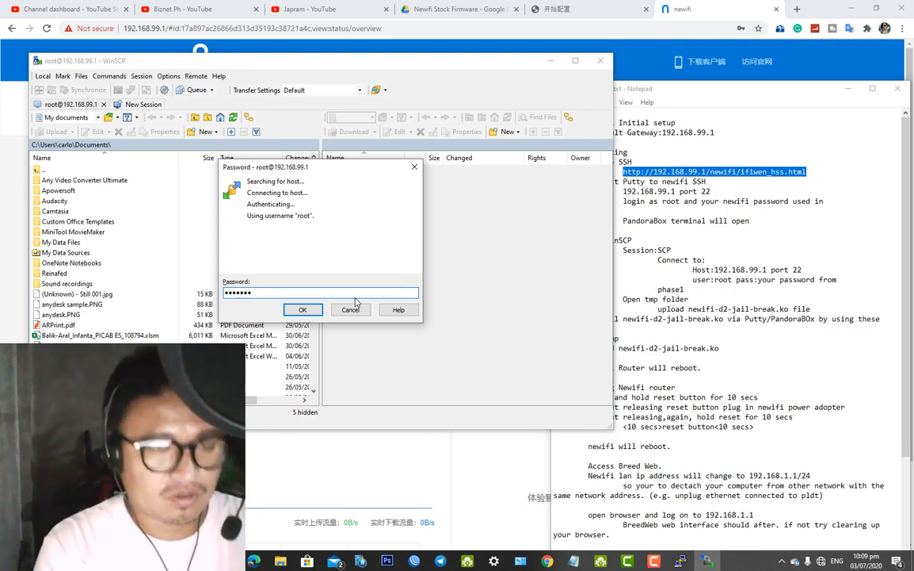
{"action": "type", "text": "••"}
{"action": "key", "text": "Return"}
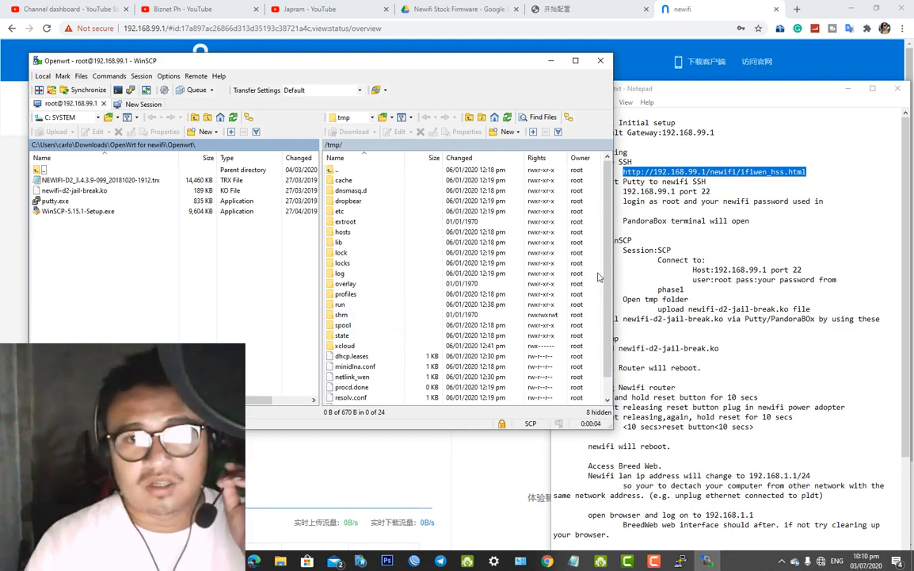
{"action": "mouse_move", "coordinate": [608, 277]}
{"action": "left_mouse_down"}
{"action": "mouse_move", "coordinate": [609, 286]}
{"action": "mouse_move", "coordinate": [608, 267]}
{"action": "left_mouse_up"}
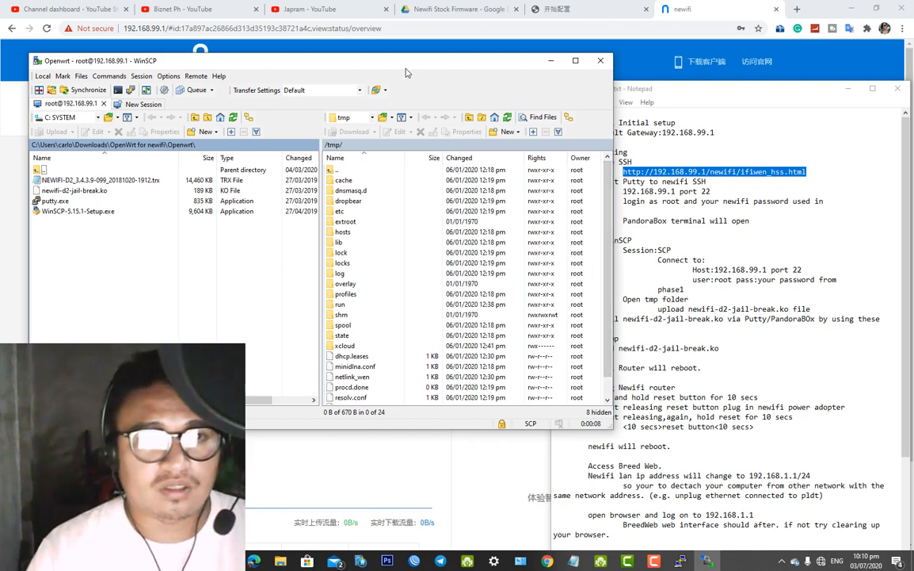
{"action": "left_click_drag", "start_coordinate": [369, 64], "coordinate": [363, 65]}
{"action": "left_click", "coordinate": [356, 240]}
{"action": "left_click", "coordinate": [356, 235]}
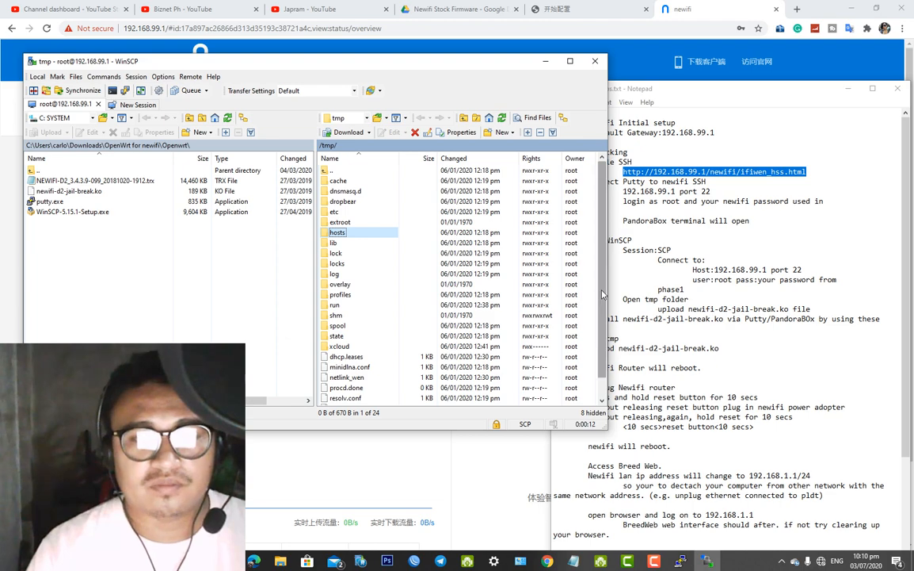
{"action": "left_click_drag", "start_coordinate": [609, 311], "coordinate": [609, 329]}
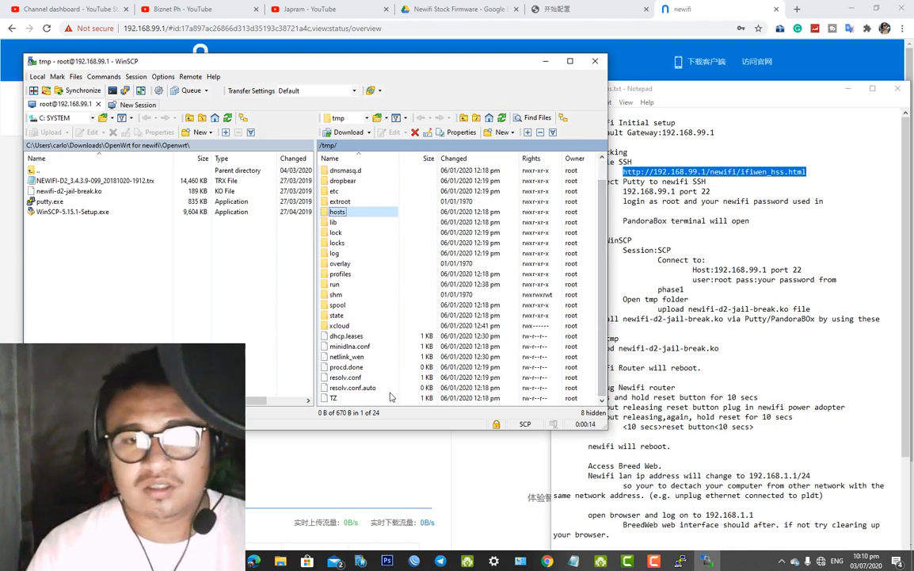
{"action": "left_click", "coordinate": [353, 388]}
{"action": "left_click", "coordinate": [355, 348]}
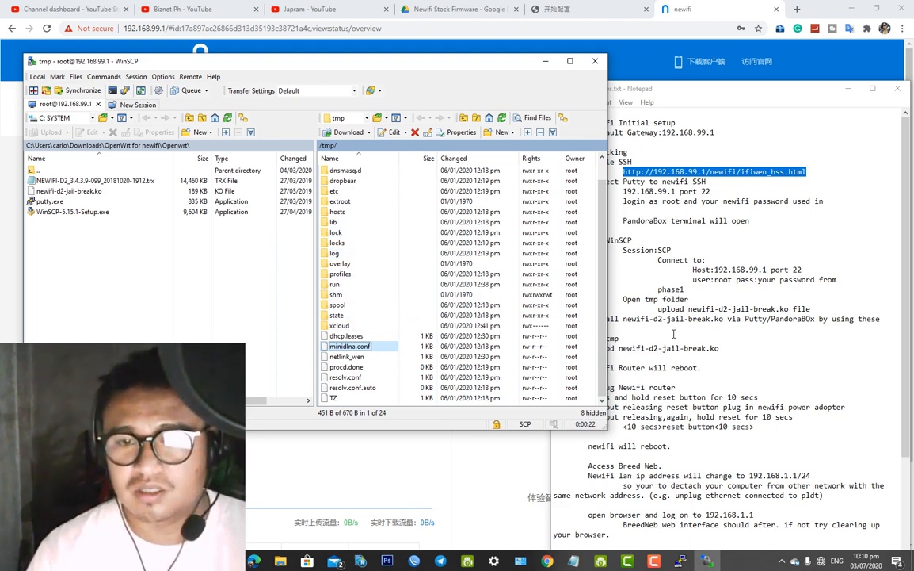
{"action": "left_click_drag", "start_coordinate": [425, 58], "coordinate": [383, 60]}
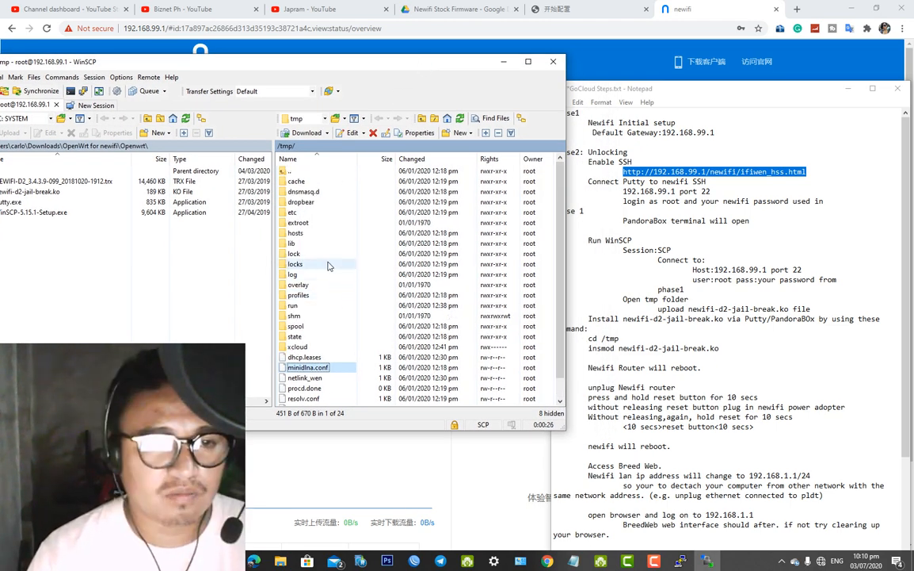
{"action": "double_click", "coordinate": [291, 171]}
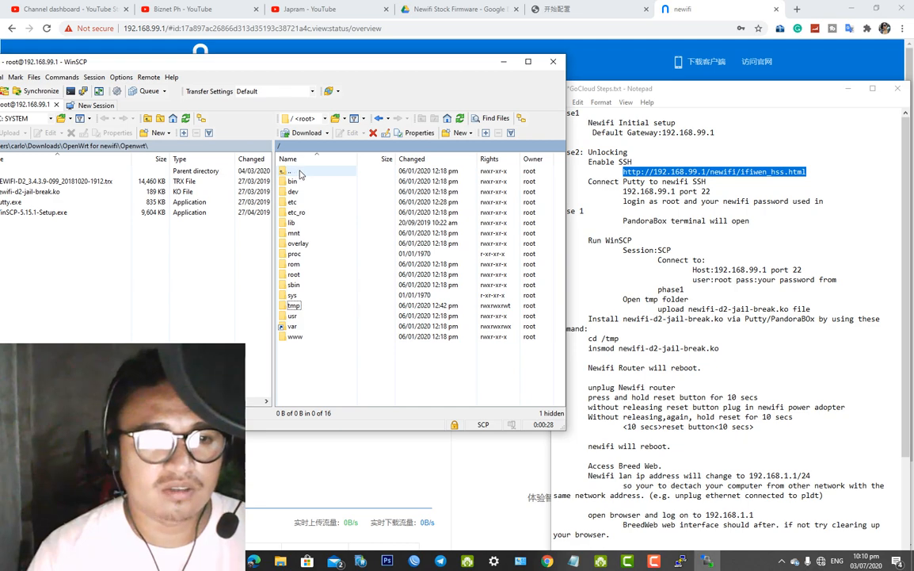
{"action": "left_click", "coordinate": [294, 308]}
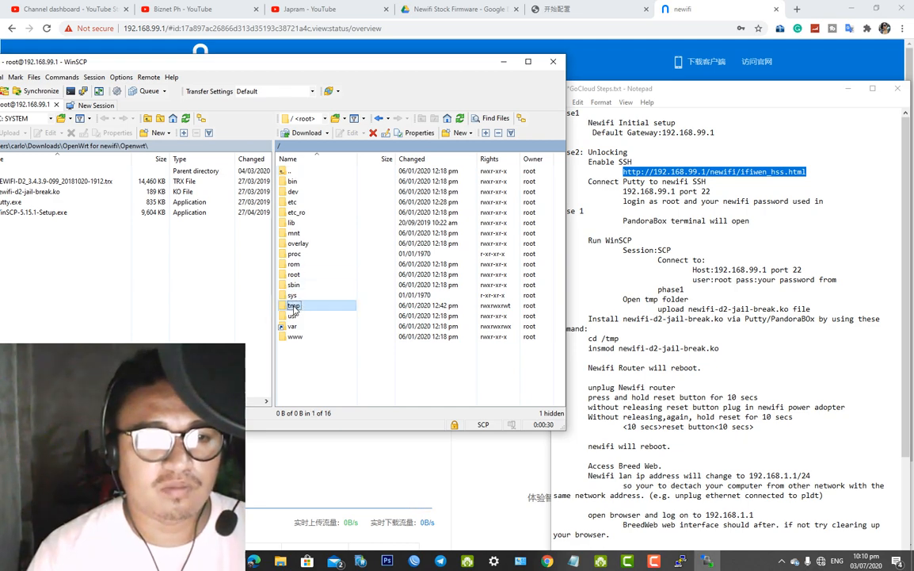
{"action": "double_click", "coordinate": [294, 308]}
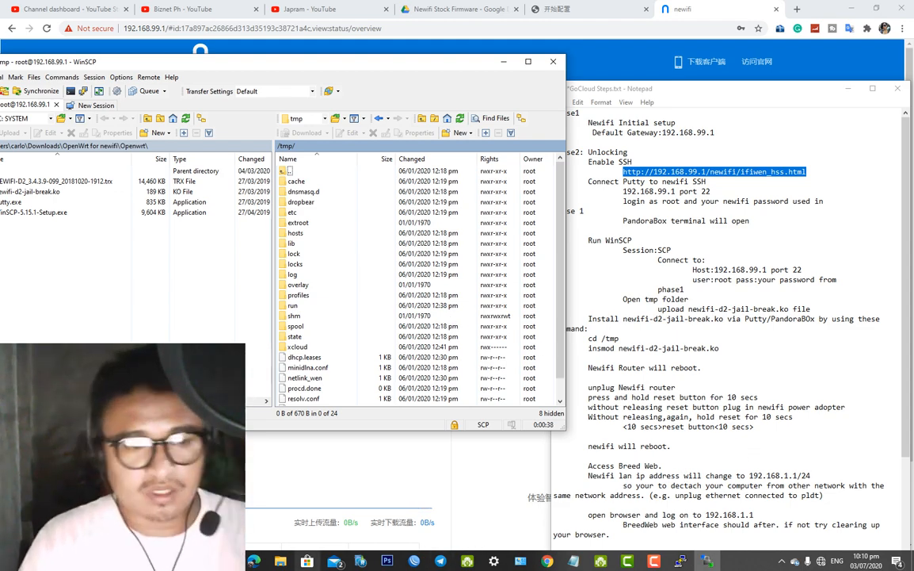
{"action": "mouse_move", "coordinate": [292, 561]}
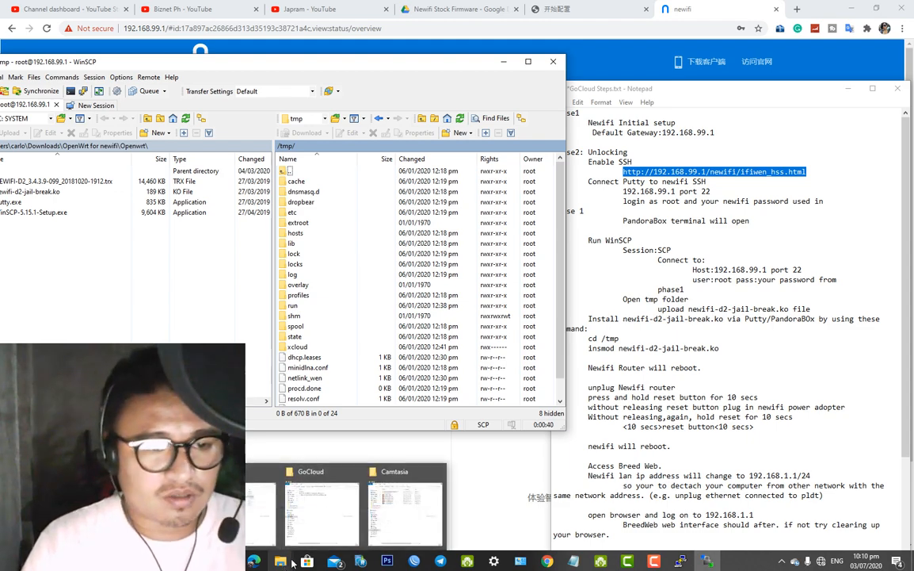
Place the newifi3 folder at the lower right and select newifi-d2-jail-break.ko
{"action": "left_click", "coordinate": [266, 508]}
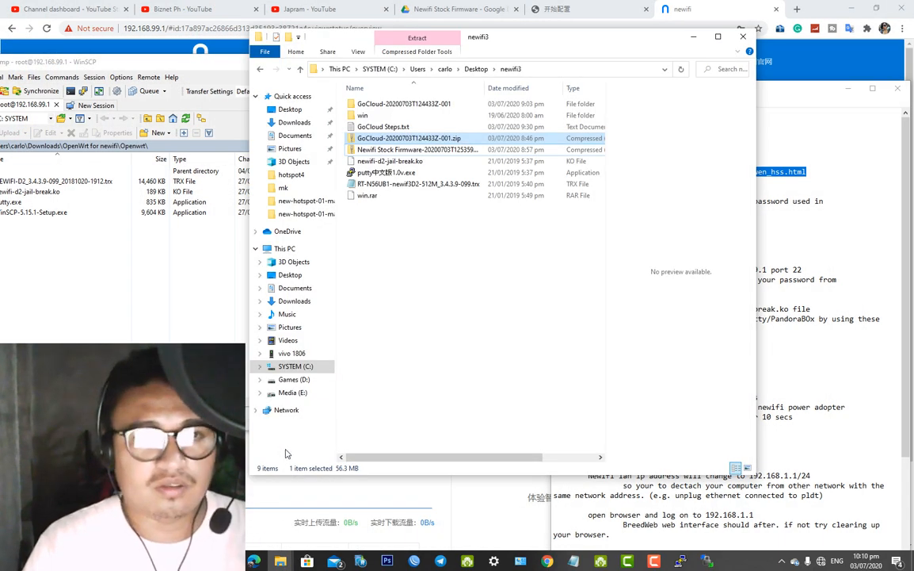
{"action": "left_click_drag", "start_coordinate": [456, 40], "coordinate": [666, 310]}
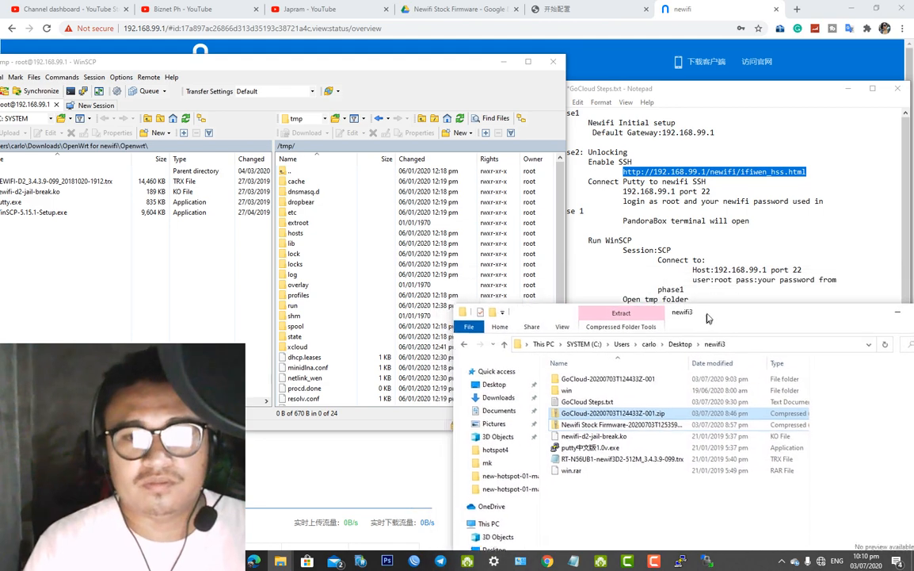
{"action": "left_click", "coordinate": [602, 433]}
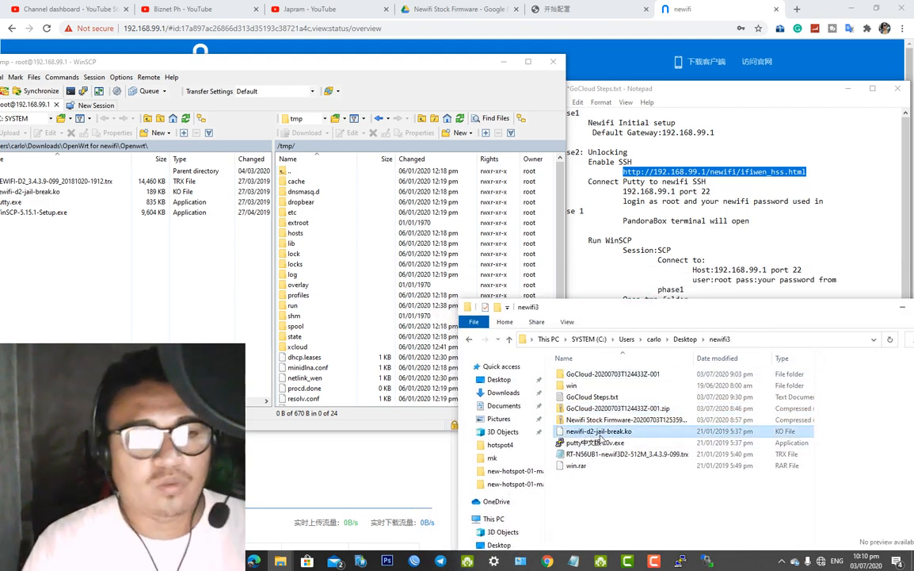
{"action": "mouse_move", "coordinate": [602, 433]}
{"action": "left_mouse_down"}
{"action": "mouse_move", "coordinate": [507, 392]}
{"action": "mouse_move", "coordinate": [372, 392]}
{"action": "mouse_move", "coordinate": [603, 429]}
{"action": "left_mouse_up"}
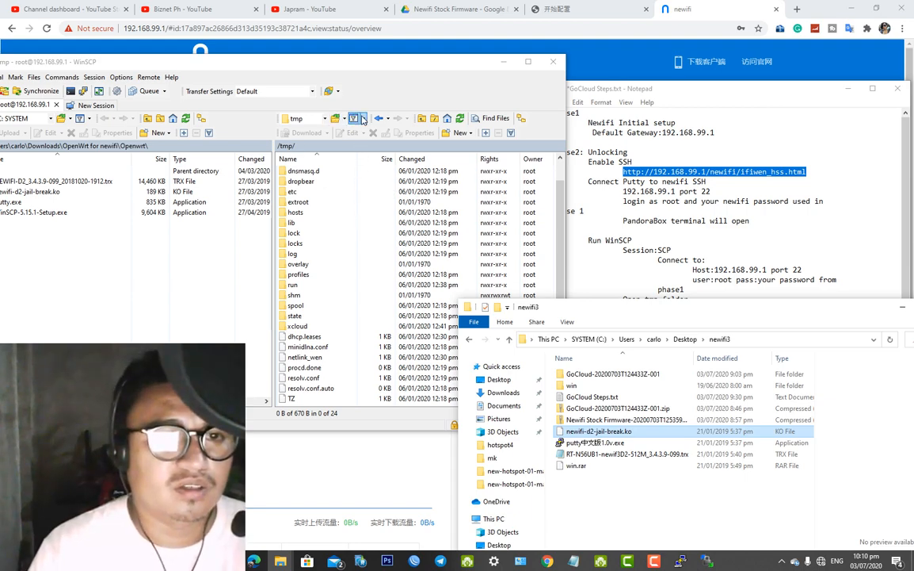
Refresh WinSCP's remote /tmp panel, dismissing the Open directory prompt unchanged
{"action": "left_click", "coordinate": [336, 119]}
{"action": "left_click", "coordinate": [336, 118]}
{"action": "left_click", "coordinate": [337, 136]}
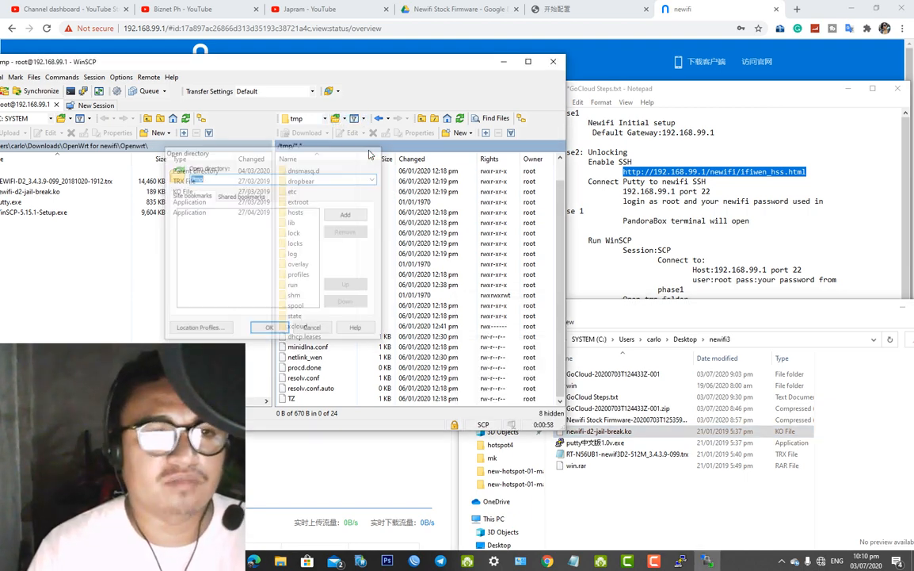
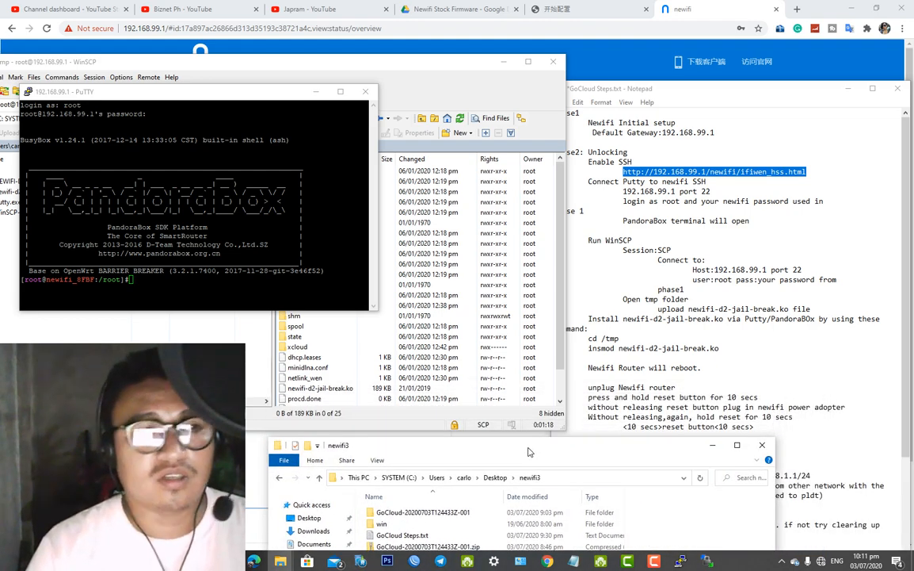
Move the PuTTY root shell window down and right to uncover the WinSCP file listing
{"action": "left_click_drag", "start_coordinate": [241, 90], "coordinate": [274, 159]}
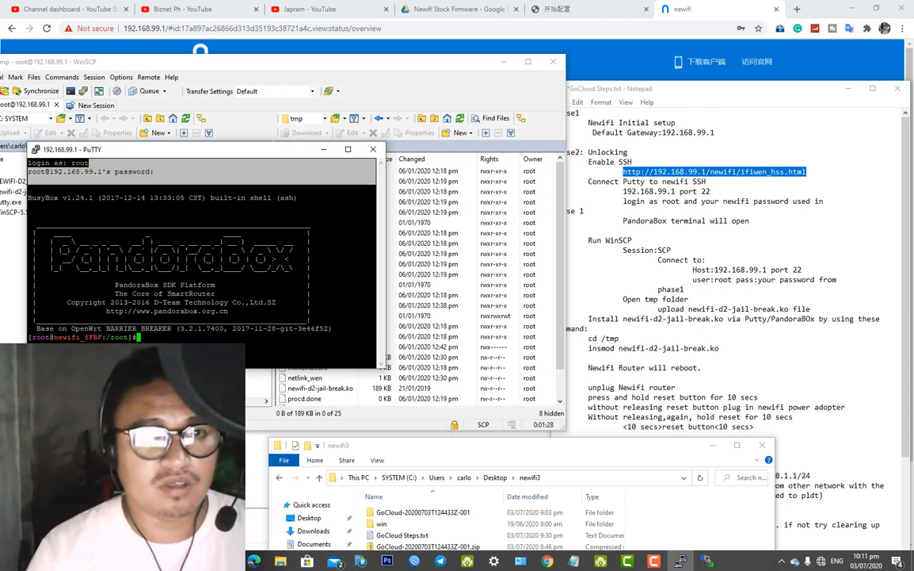
{"action": "left_click_drag", "start_coordinate": [272, 156], "coordinate": [330, 92]}
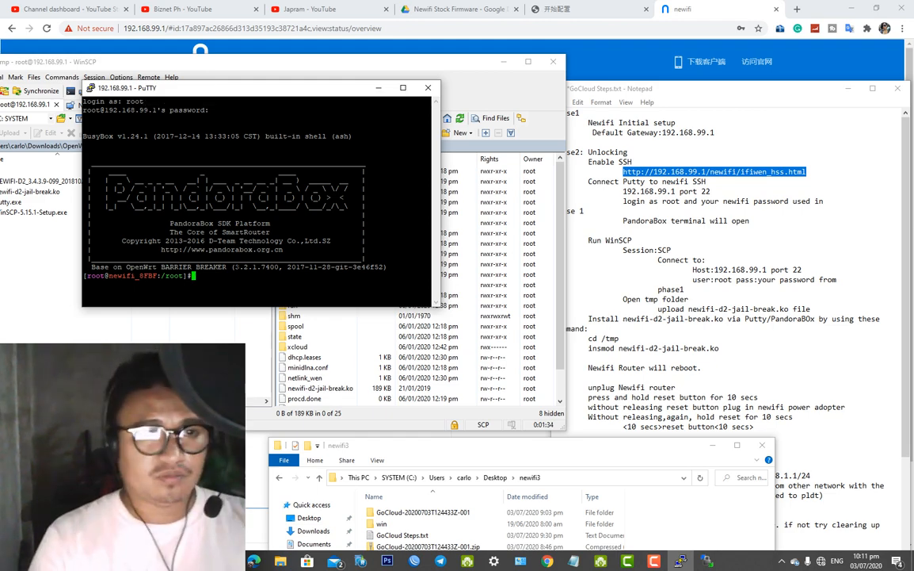
Change the shell into /tmp with cd /tmp and begin the insmod command
{"action": "type", "text": "cd "}
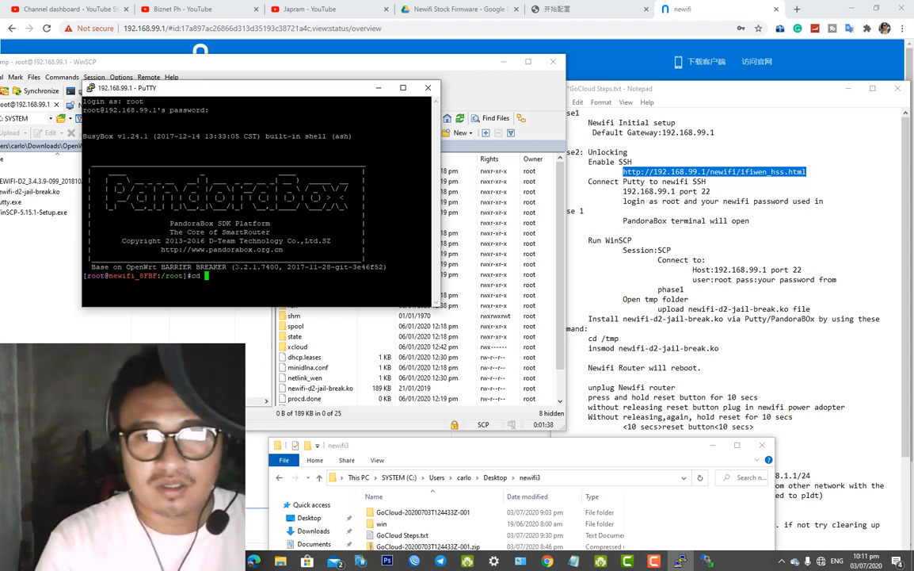
{"action": "type", "text": "/"}
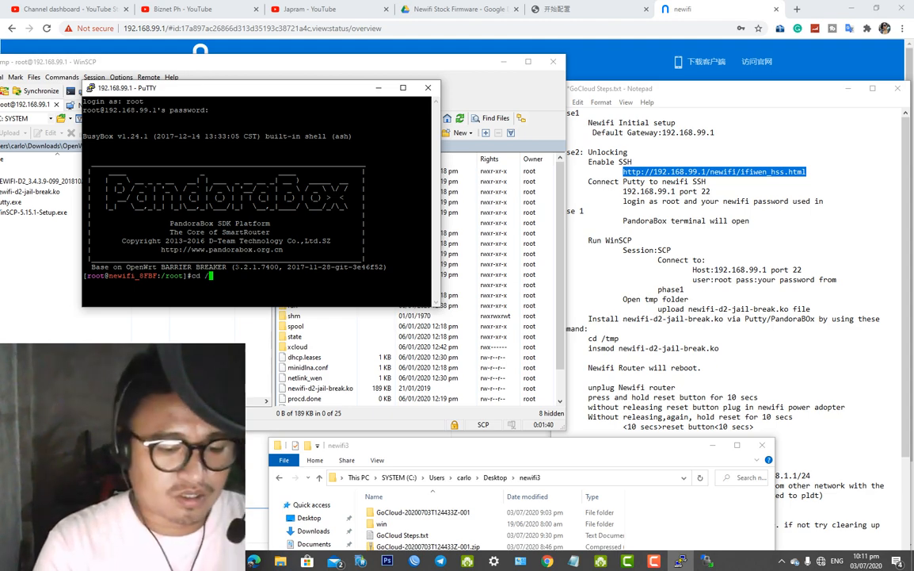
{"action": "type", "text": "tmp"}
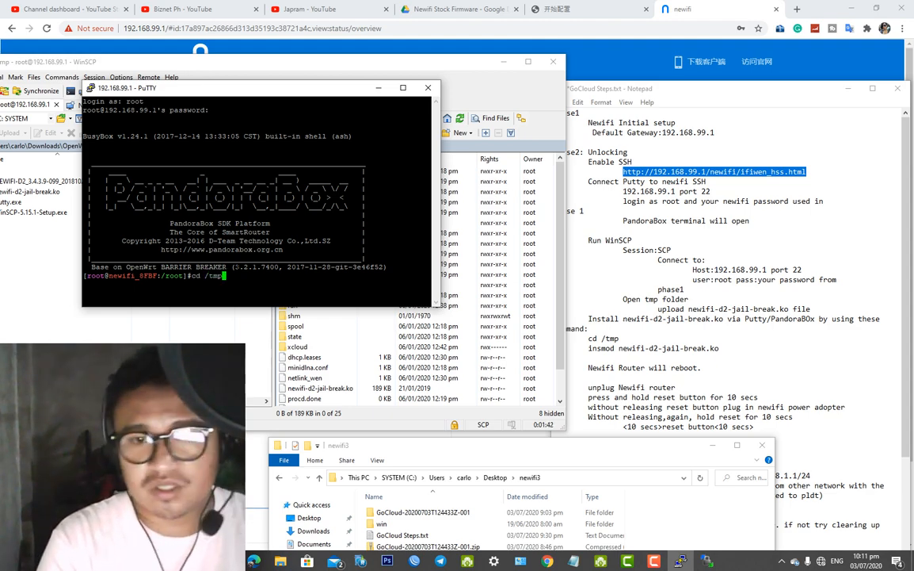
{"action": "key", "text": "Return"}
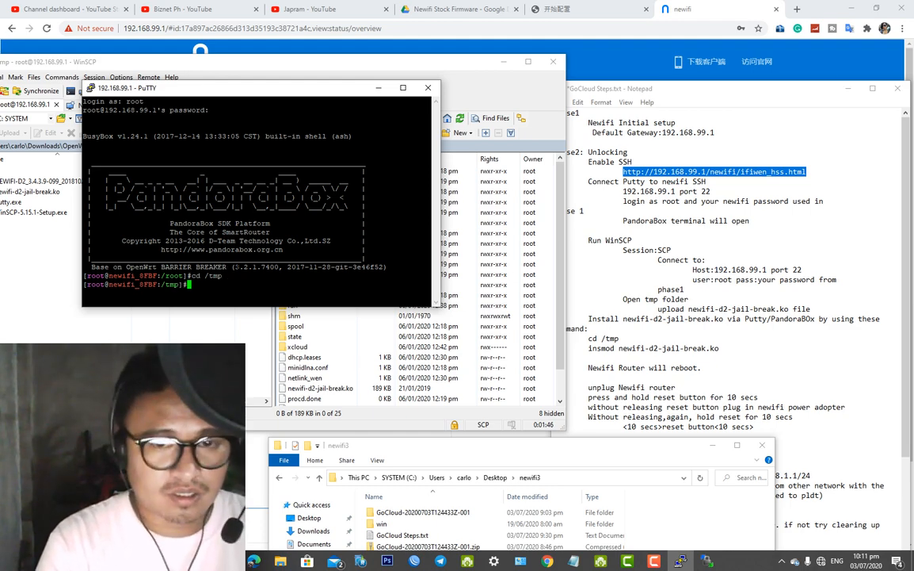
{"action": "type", "text": "insmod newifi-d2-jail-break.ko"}
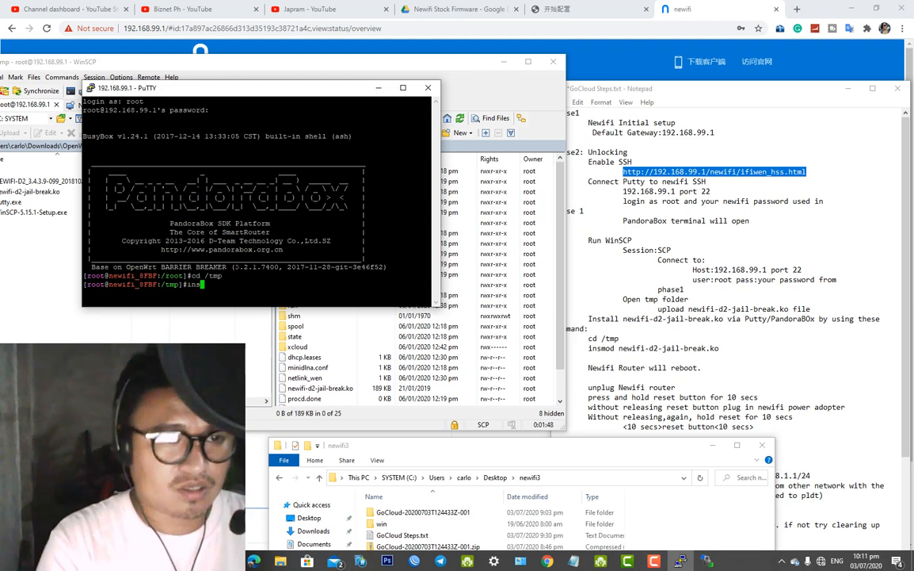
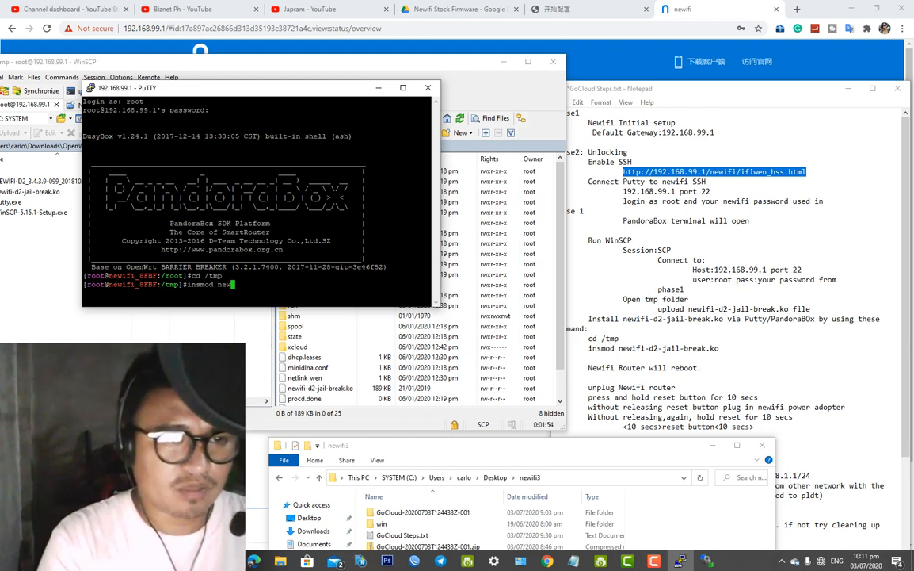
Complete the insmod command with the module name newifi-d2-jail-break.ko
{"action": "type", "text": "newifi"}
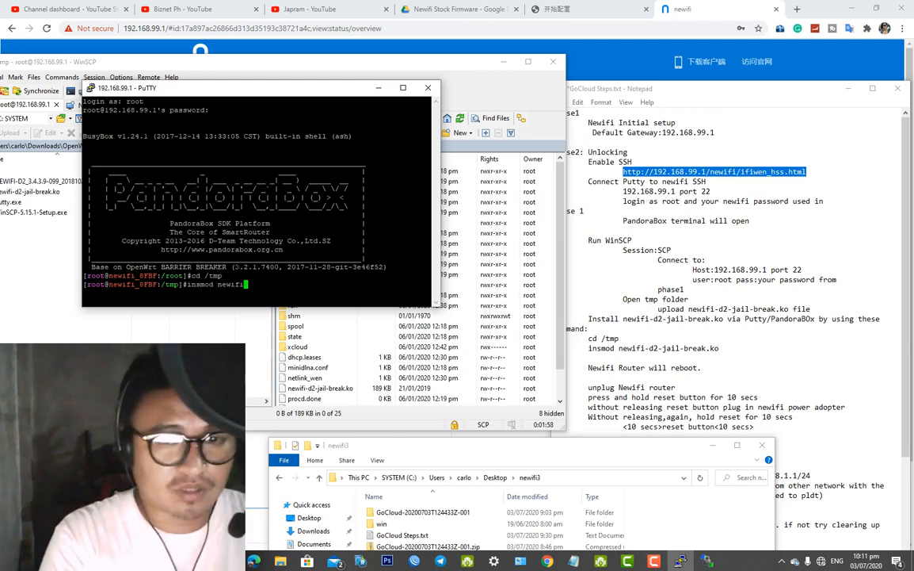
{"action": "type", "text": "-d2-jail-break.ko"}
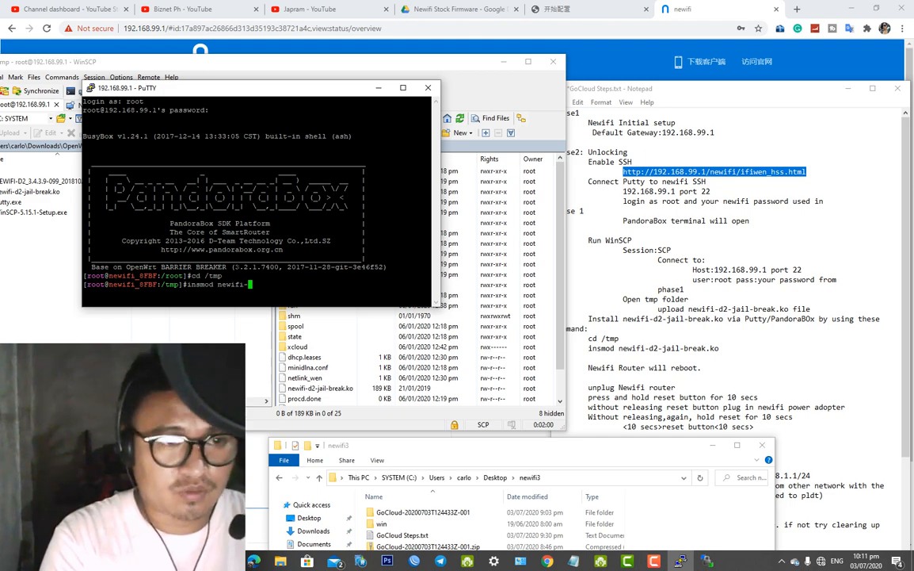
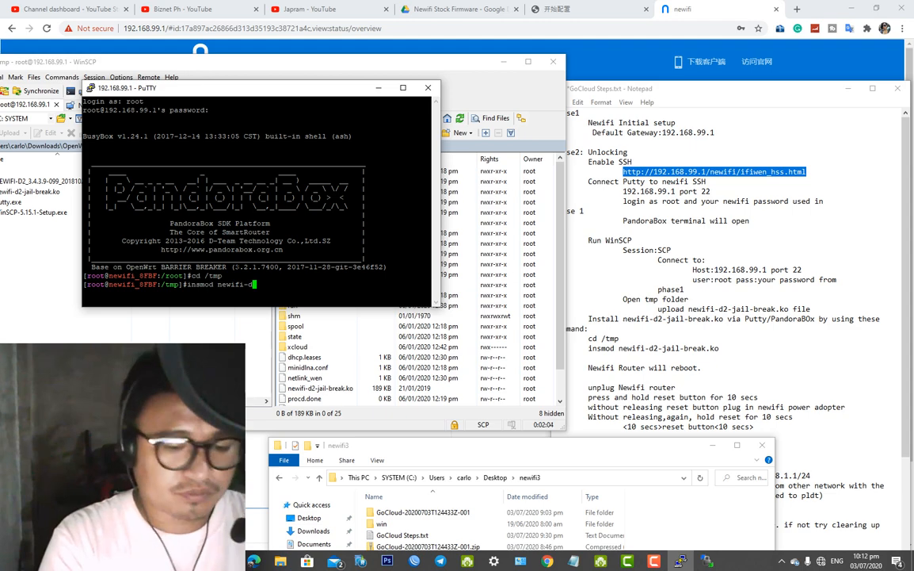
Complete the insmod command with the module name newifi-d2-jail-break.ko
{"action": "type", "text": "2-jail-"}
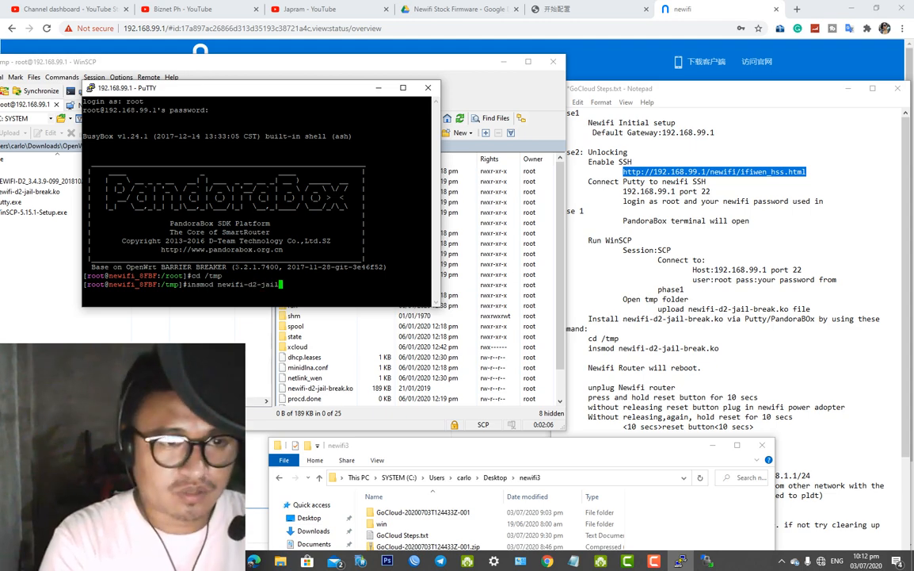
{"action": "type", "text": "break.ko"}
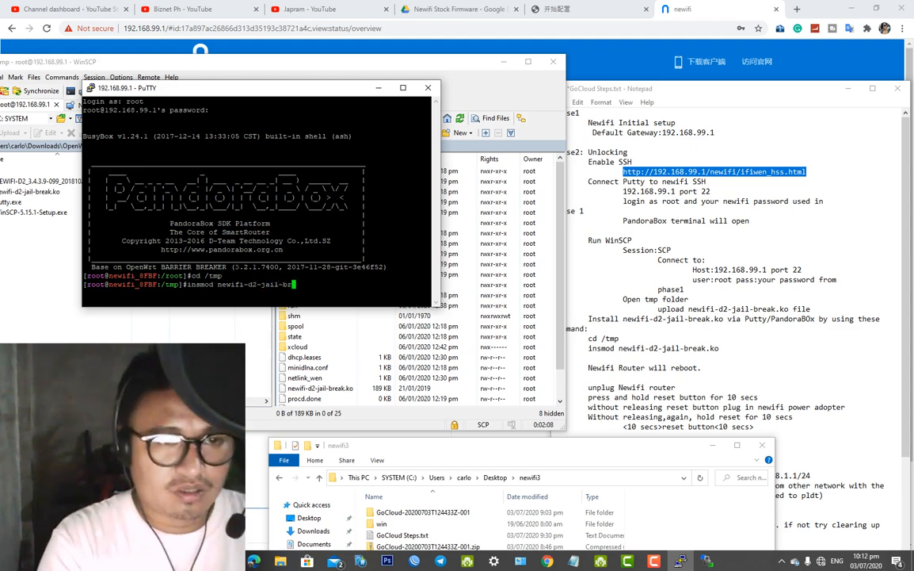
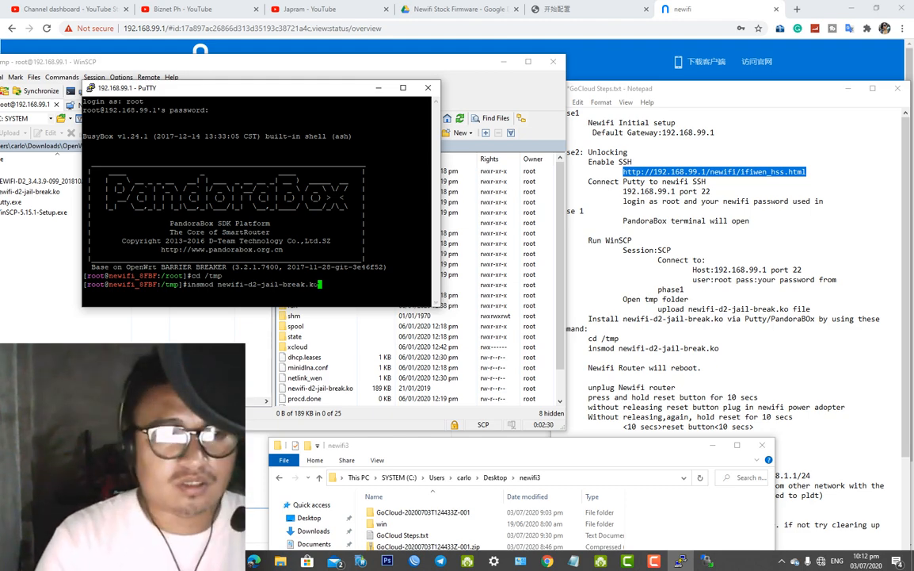
Run insmod newifi-d2-jail-break.ko in /tmp, then check the PC's network status as the router drops
{"action": "key", "text": "Return"}
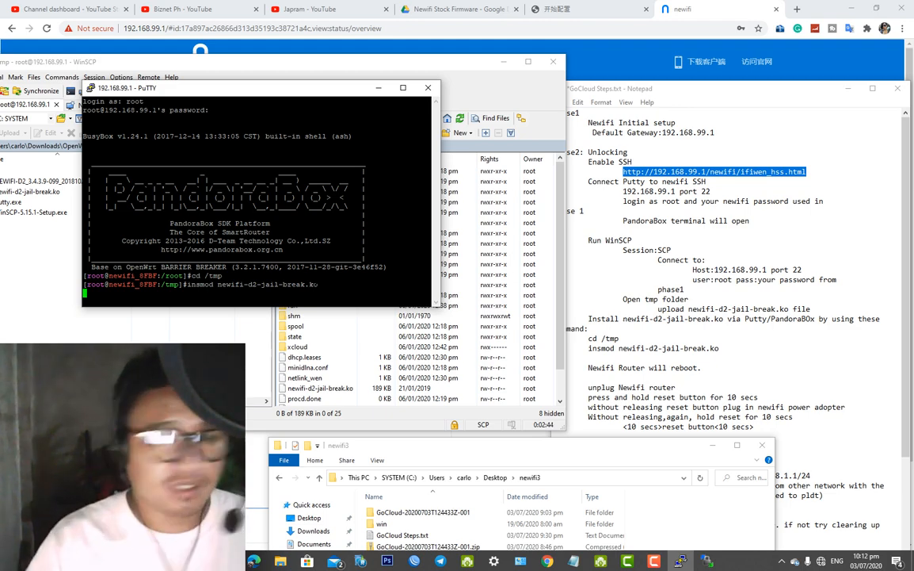
{"action": "left_click", "coordinate": [821, 563]}
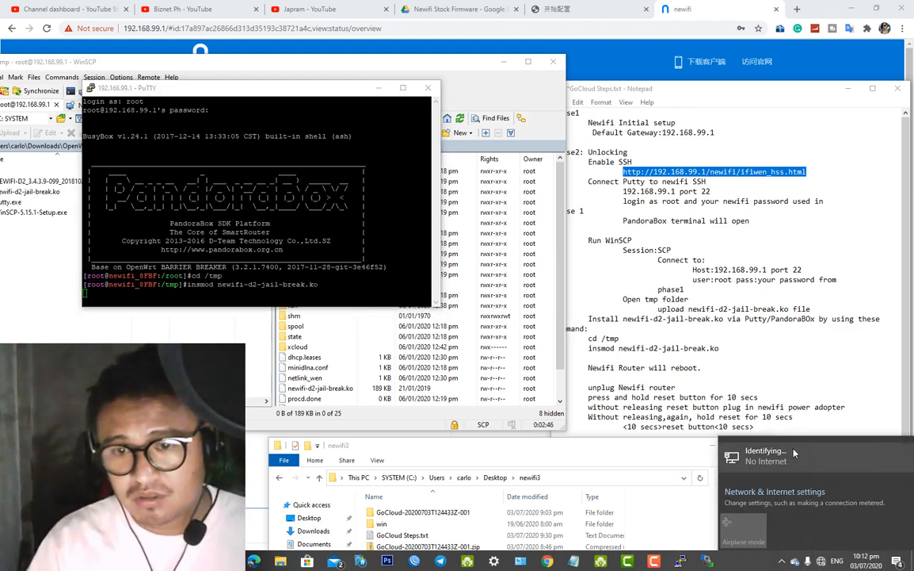
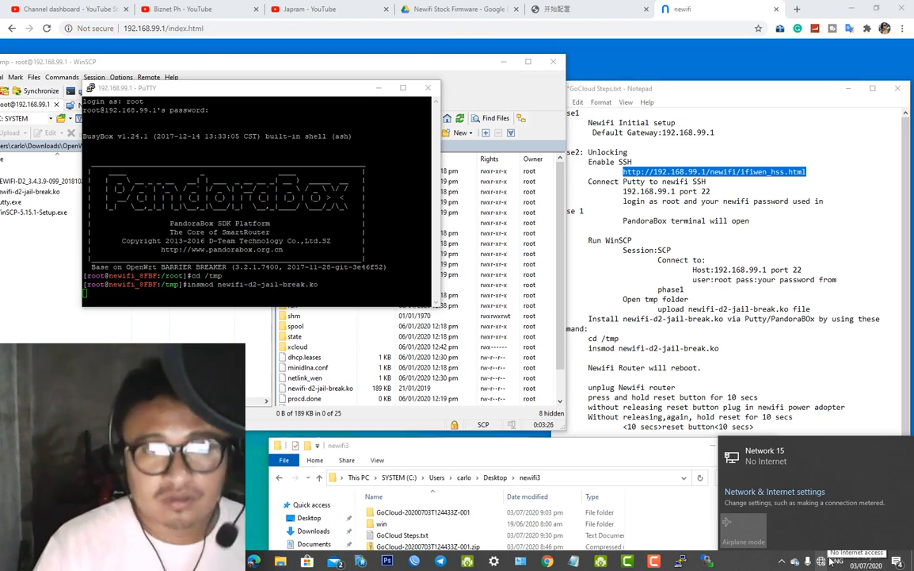
Bring the Newifi router login page in Chrome to the front to check it
{"action": "left_click", "coordinate": [686, 10]}
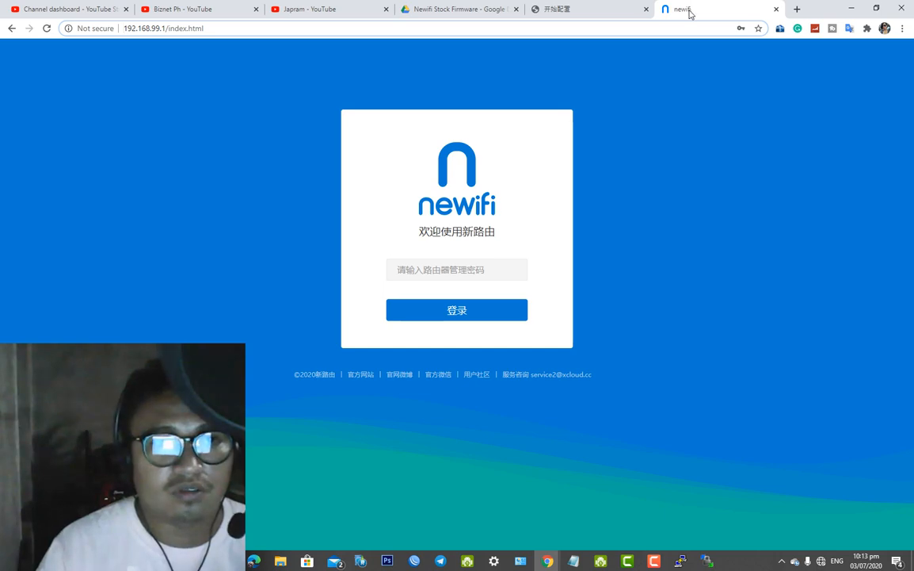
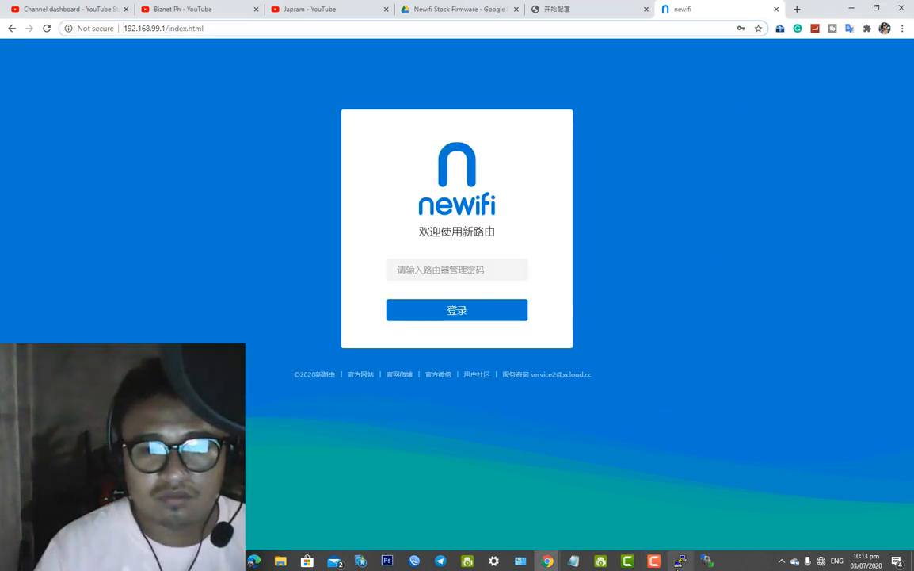
Restore and re-minimize the PuTTY router session, then bring the Windows Settings window over Chrome
{"action": "left_click", "coordinate": [680, 562]}
{"action": "left_click", "coordinate": [680, 562]}
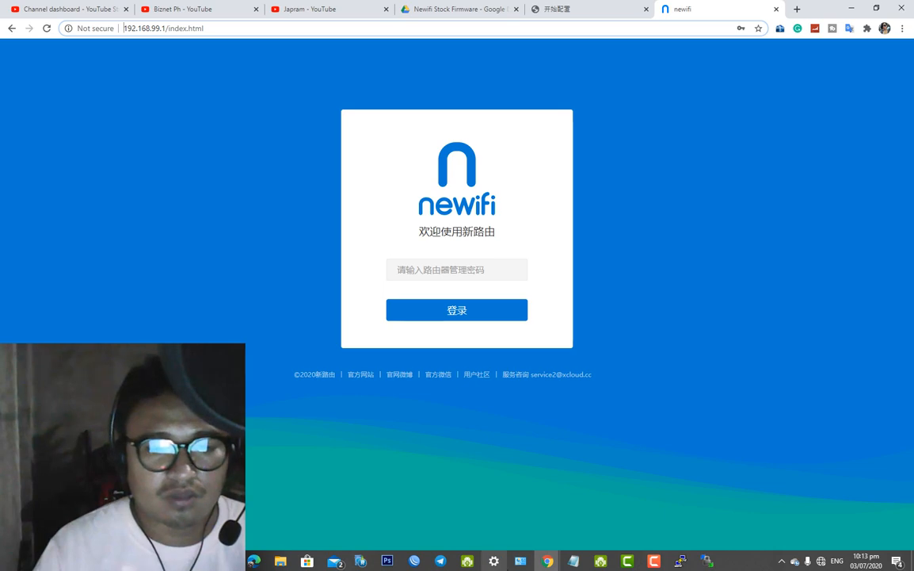
{"action": "mouse_move", "coordinate": [499, 566]}
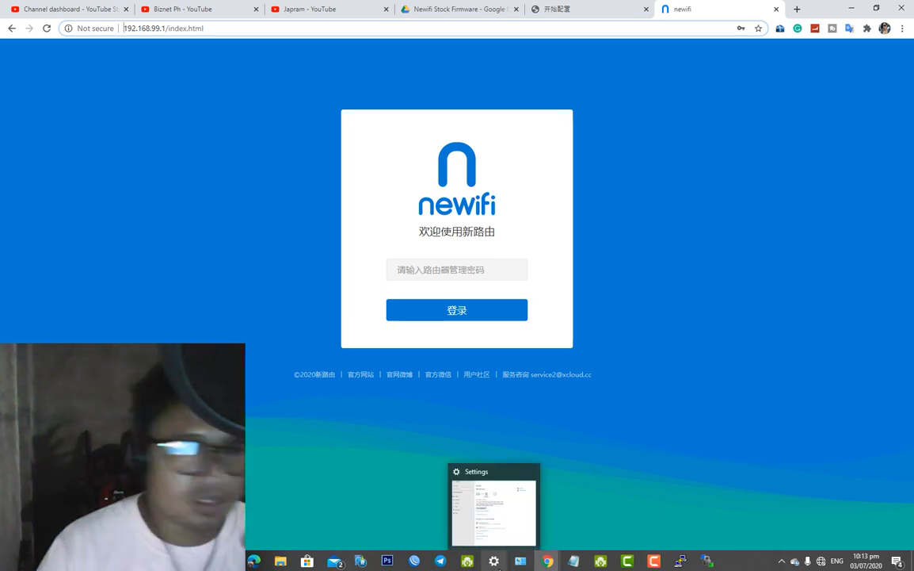
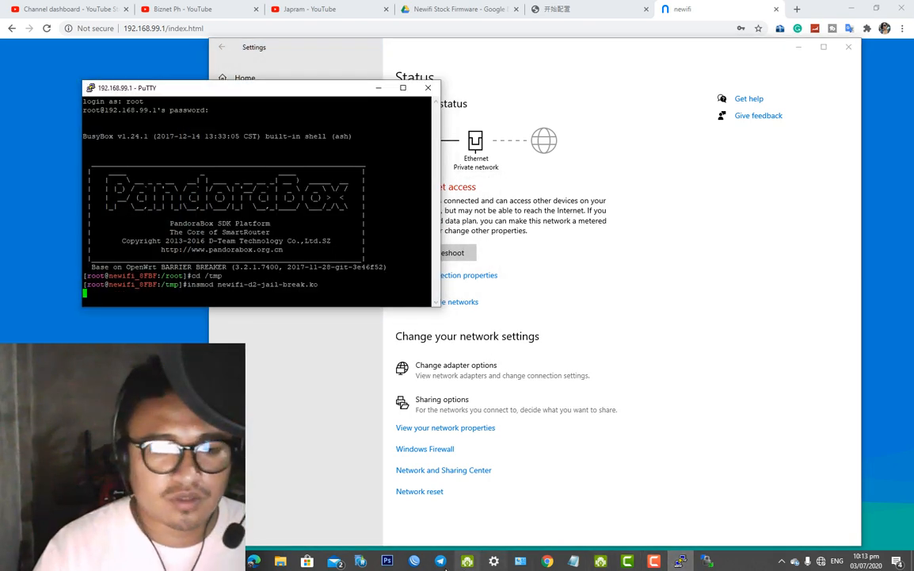
Bring the GoCloud Steps notes forward and move the Notepad window up and left
{"action": "left_click", "coordinate": [574, 562]}
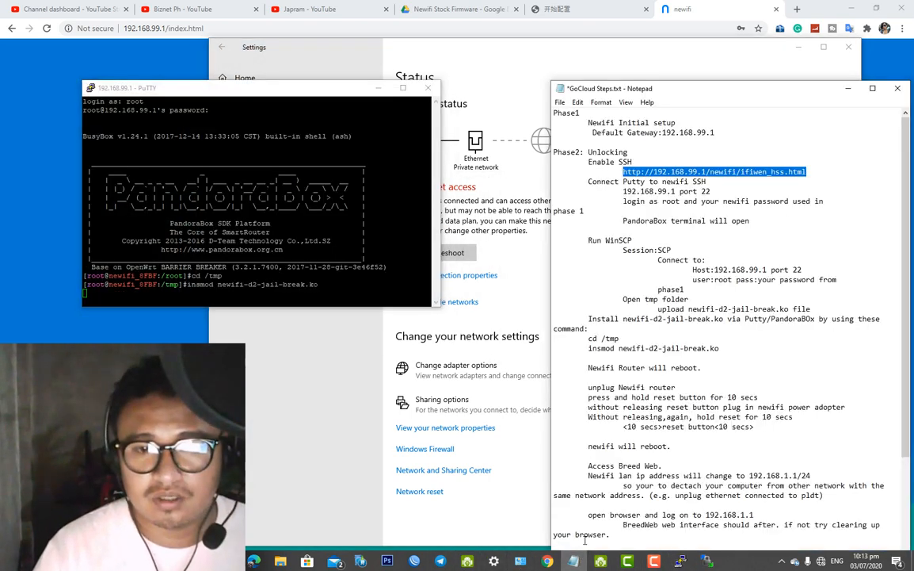
{"action": "scroll", "coordinate": [678, 466], "scroll_direction": "down", "scroll_amount": 1}
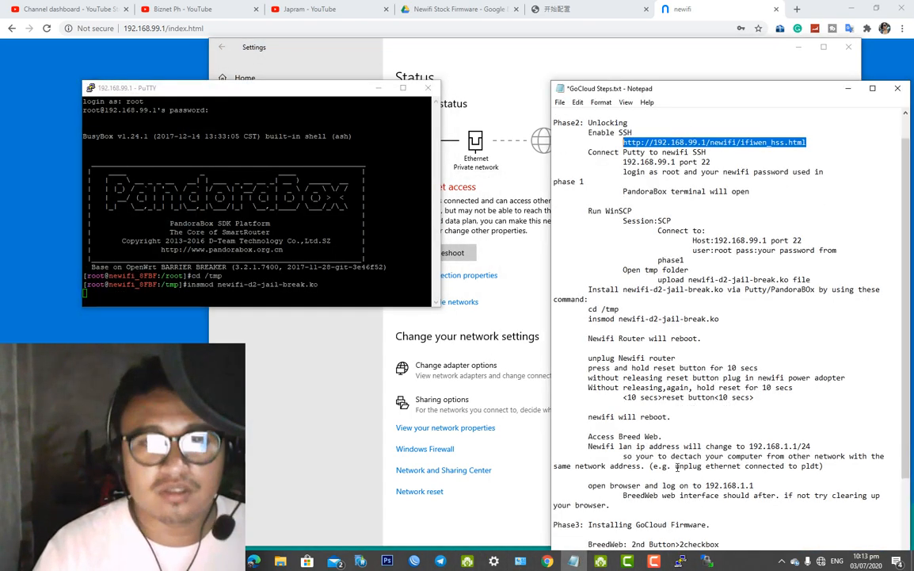
{"action": "mouse_move", "coordinate": [700, 89]}
{"action": "left_mouse_down"}
{"action": "mouse_move", "coordinate": [667, 62]}
{"action": "mouse_move", "coordinate": [689, 61]}
{"action": "mouse_move", "coordinate": [700, 78]}
{"action": "left_mouse_up"}
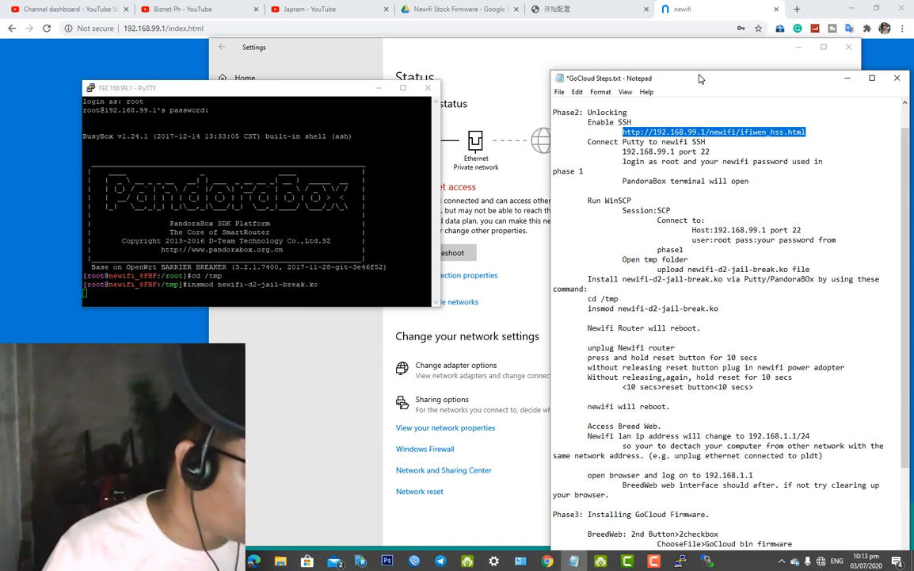
{"action": "left_click_drag", "start_coordinate": [700, 78], "coordinate": [676, 57]}
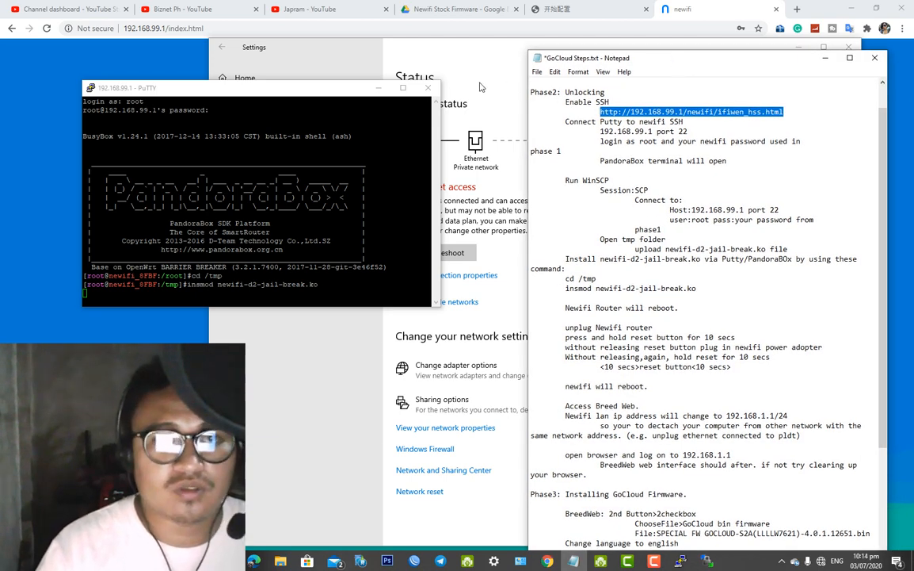
Close the PuTTY and WinSCP sessions, then highlight the '<10 secs' reset step in the notes
{"action": "left_click", "coordinate": [434, 89]}
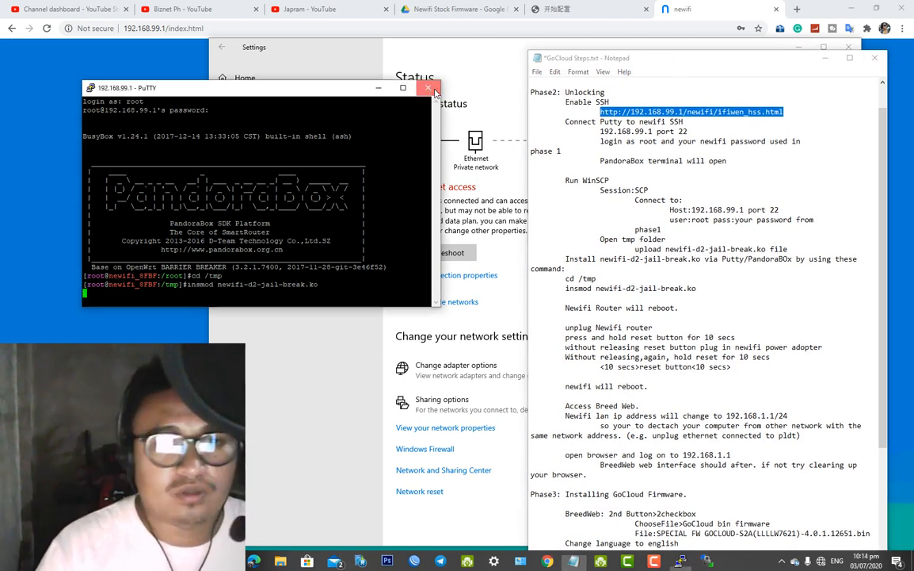
{"action": "left_click", "coordinate": [431, 290]}
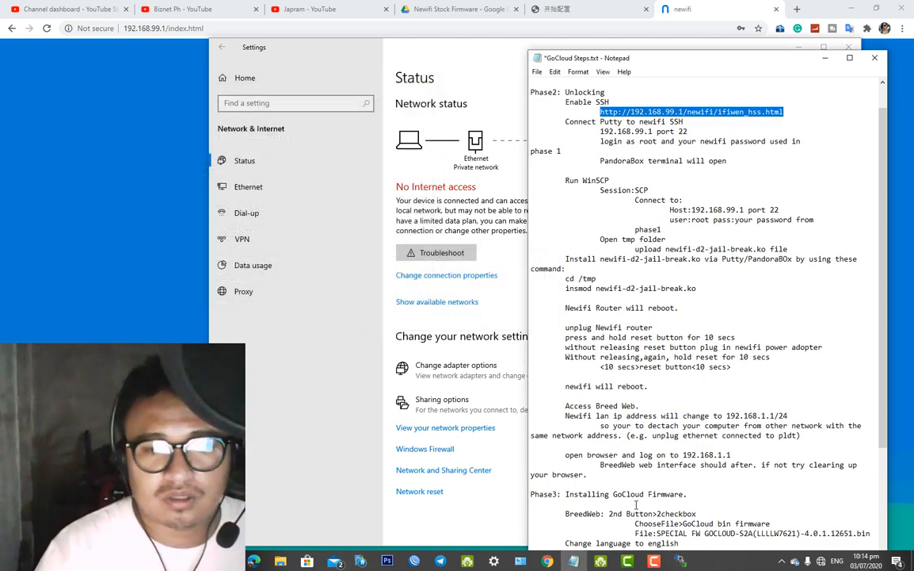
{"action": "left_click", "coordinate": [679, 561]}
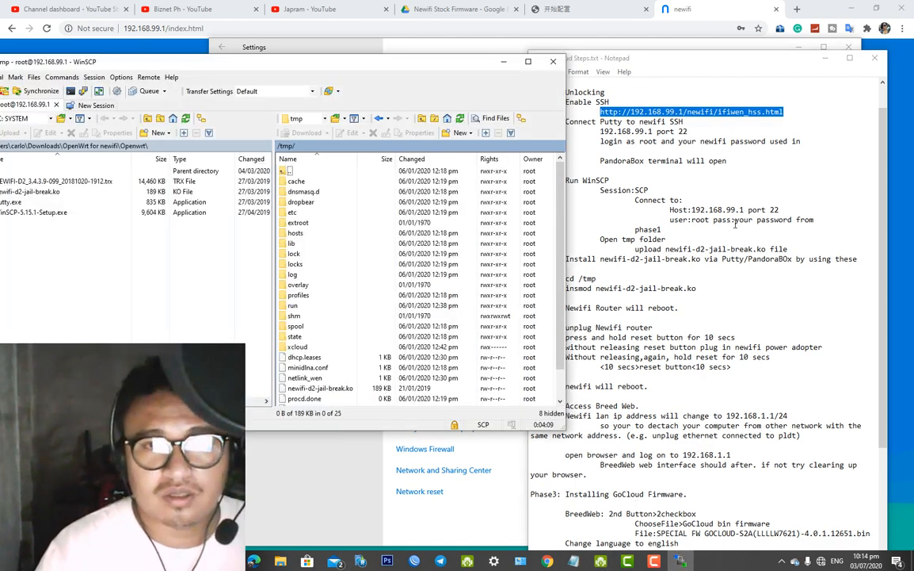
{"action": "left_click", "coordinate": [553, 61]}
{"action": "left_click", "coordinate": [303, 268]}
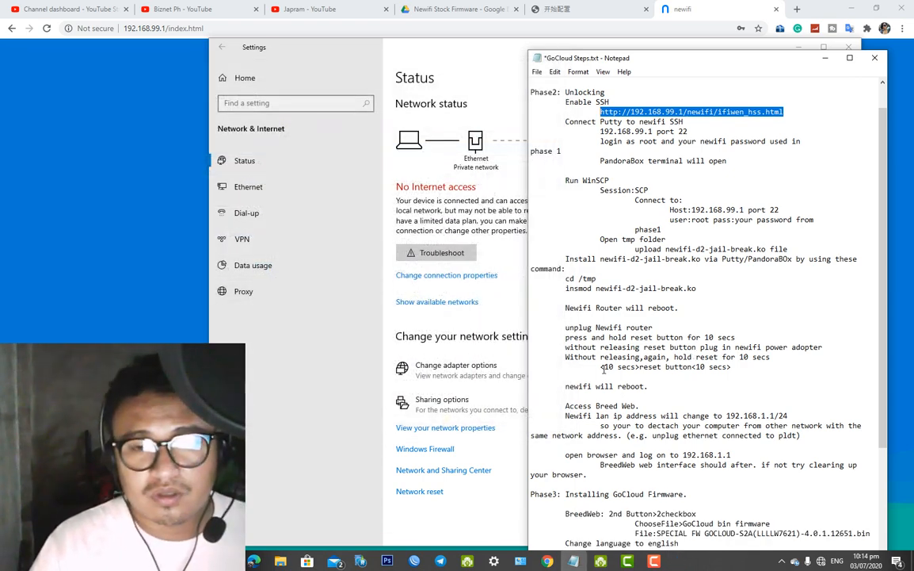
{"action": "left_click_drag", "start_coordinate": [602, 367], "coordinate": [639, 367]}
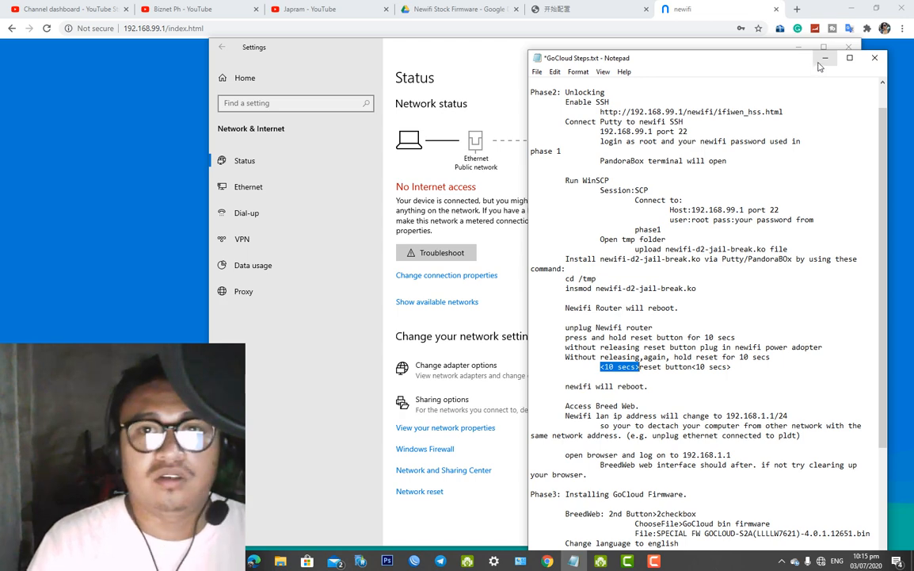
After reading the Breed reset steps, switch back to Chrome's newifi login tab
{"action": "left_click", "coordinate": [660, 7]}
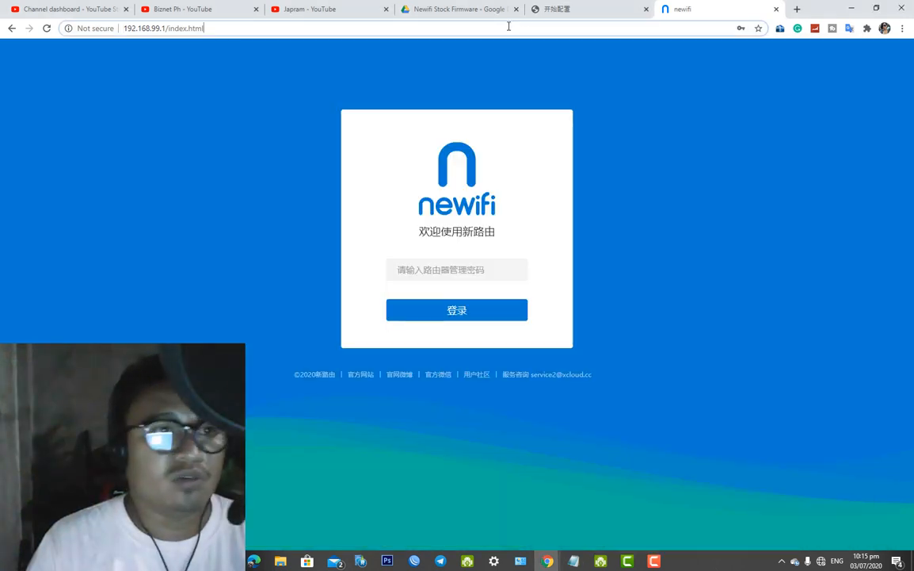
Load 192.168.1.1 in Chrome's address bar to reach the Breed Web console
{"action": "left_click", "coordinate": [149, 28]}
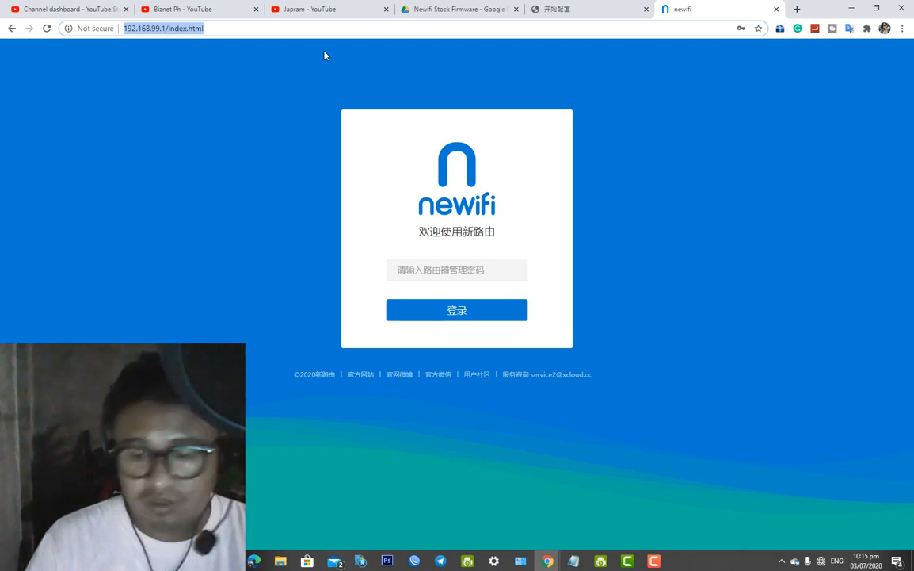
{"action": "type", "text": "192.168."}
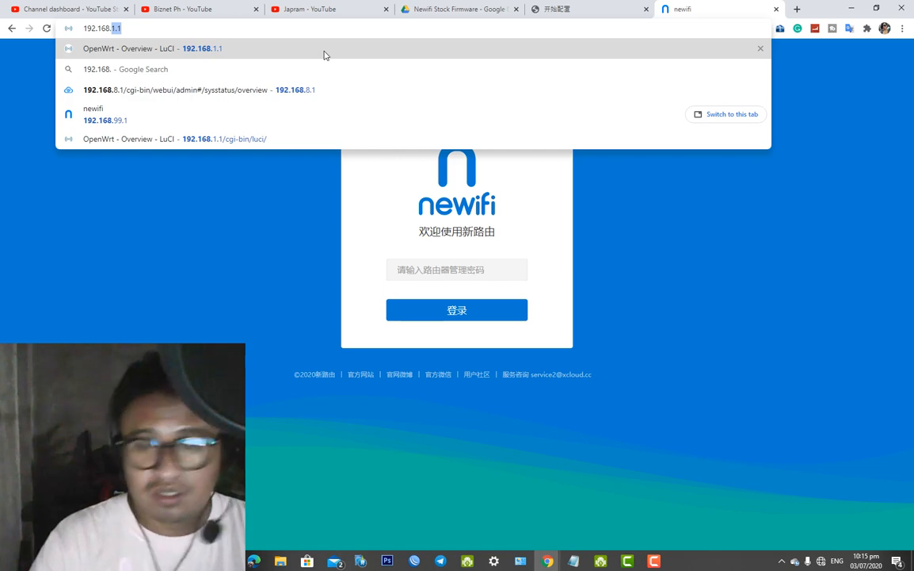
{"action": "type", "text": "1.1"}
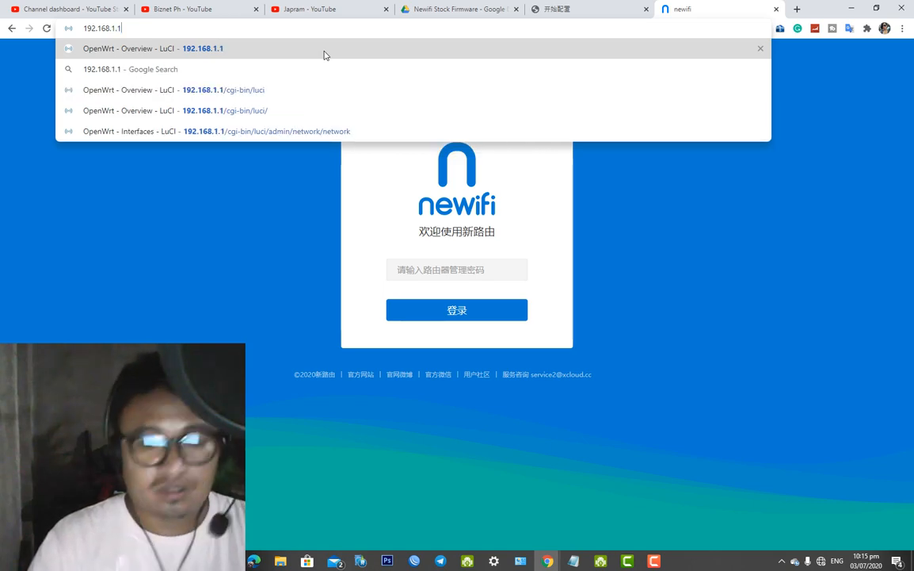
{"action": "key", "text": "Return"}
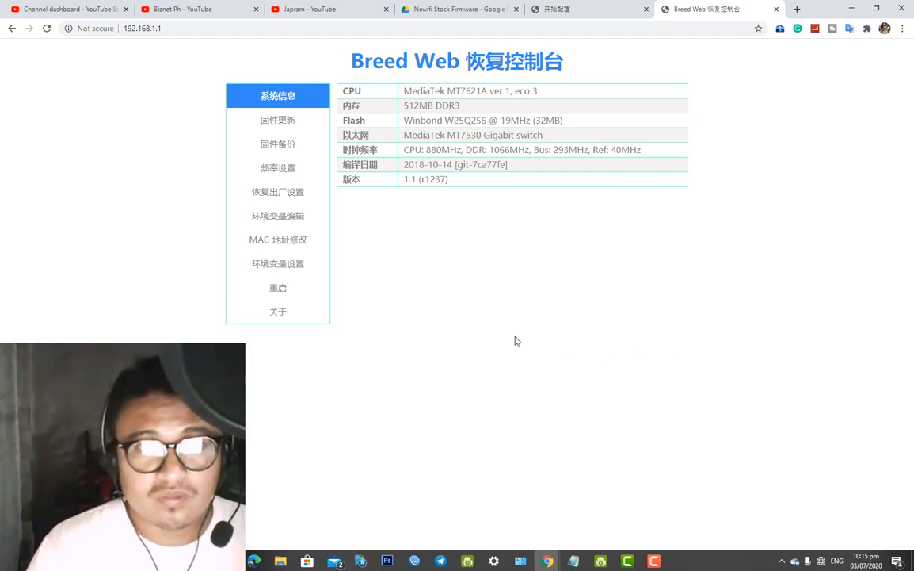
Bring the GoCloud Steps notes in front of the loaded Breed console page
{"action": "left_click", "coordinate": [116, 26]}
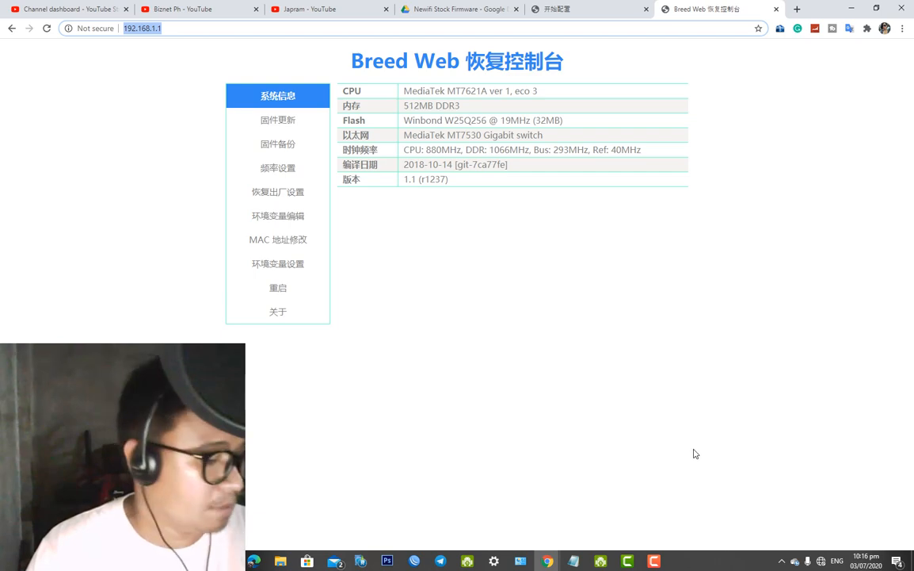
{"action": "left_click", "coordinate": [574, 560]}
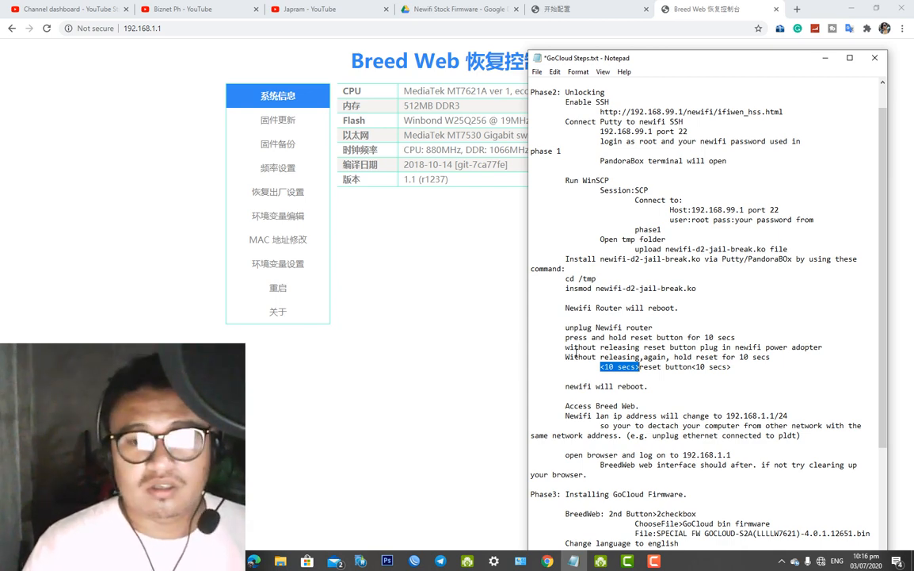
Clear the reset-step highlight and scroll the notes down to the Phase3 GoCloud firmware section
{"action": "mouse_move", "coordinate": [654, 561]}
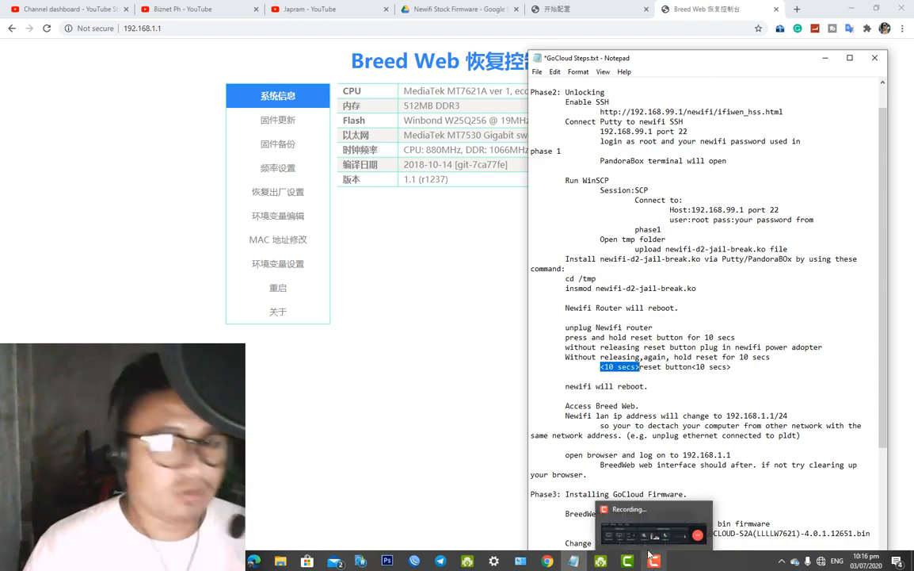
{"action": "left_click", "coordinate": [659, 533]}
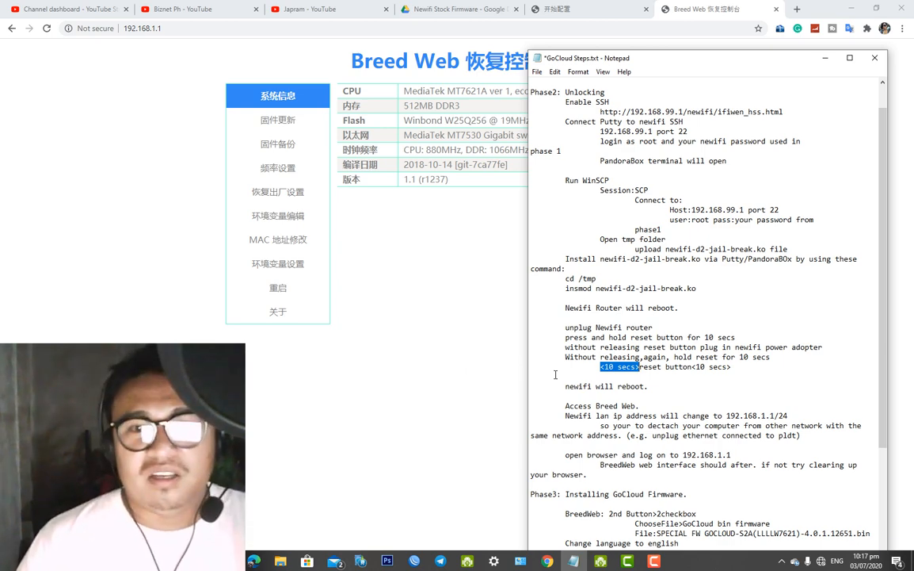
{"action": "scroll", "coordinate": [662, 411], "scroll_direction": "down", "scroll_amount": 1}
{"action": "left_click", "coordinate": [649, 396]}
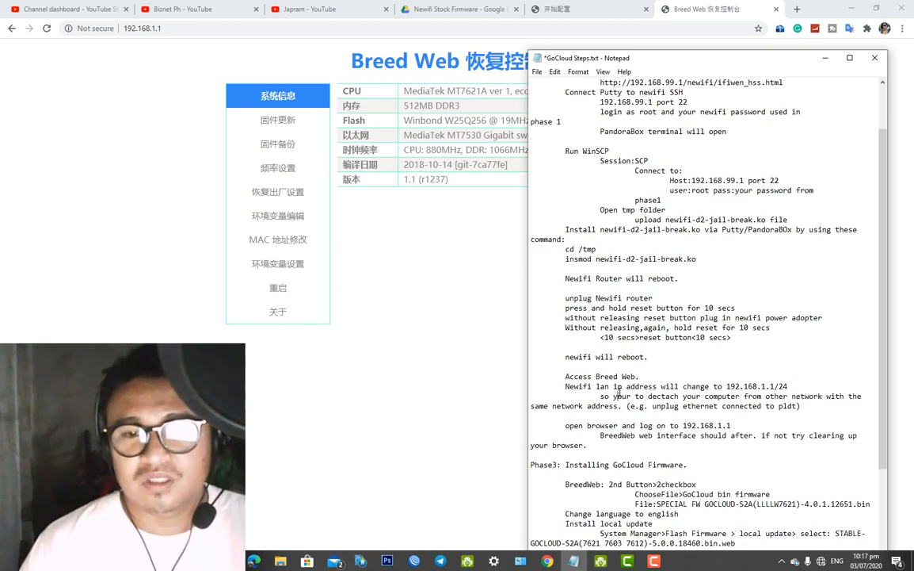
{"action": "scroll", "coordinate": [696, 397], "scroll_direction": "down", "scroll_amount": 2}
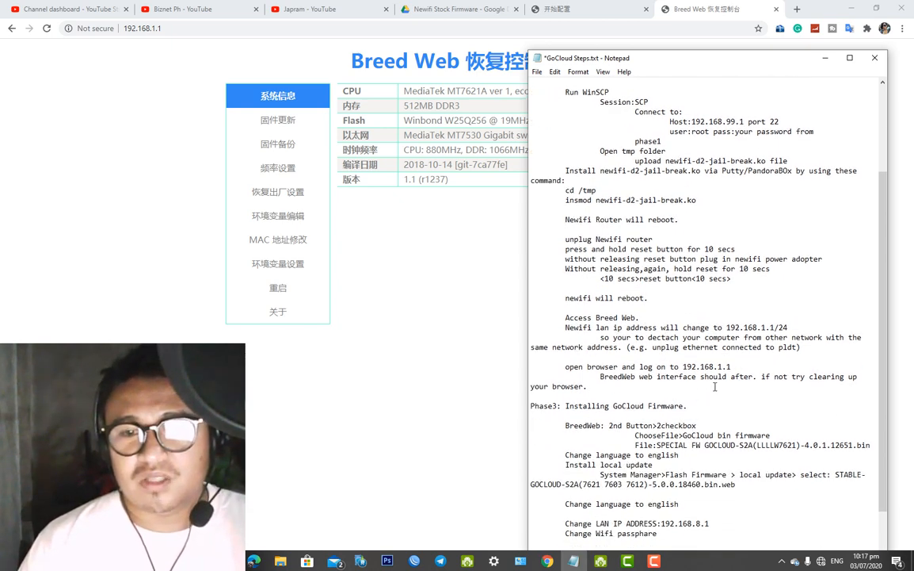
{"action": "scroll", "coordinate": [713, 388], "scroll_direction": "down", "scroll_amount": 1}
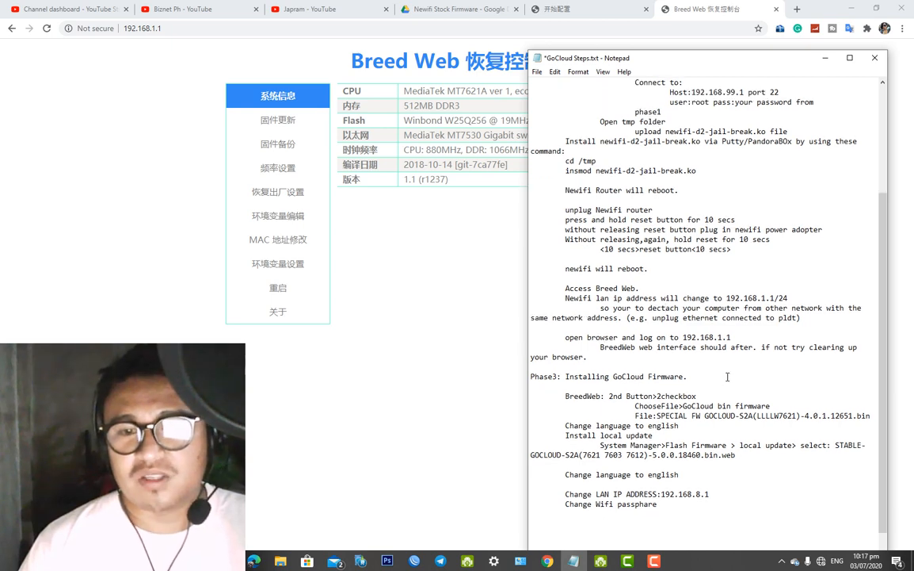
{"action": "scroll", "coordinate": [553, 361], "scroll_direction": "down", "scroll_amount": 1}
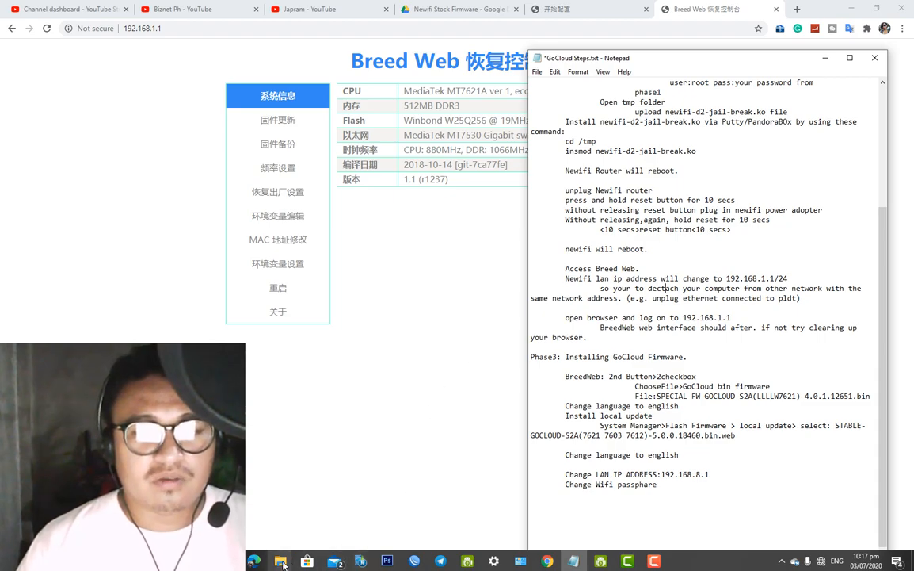
Check the SPECIAL FW 4.0.1.12651 and STABLE-GOCLOUD 5.0.0.18460 firmware files, then return to the Breed console
{"action": "mouse_move", "coordinate": [286, 563]}
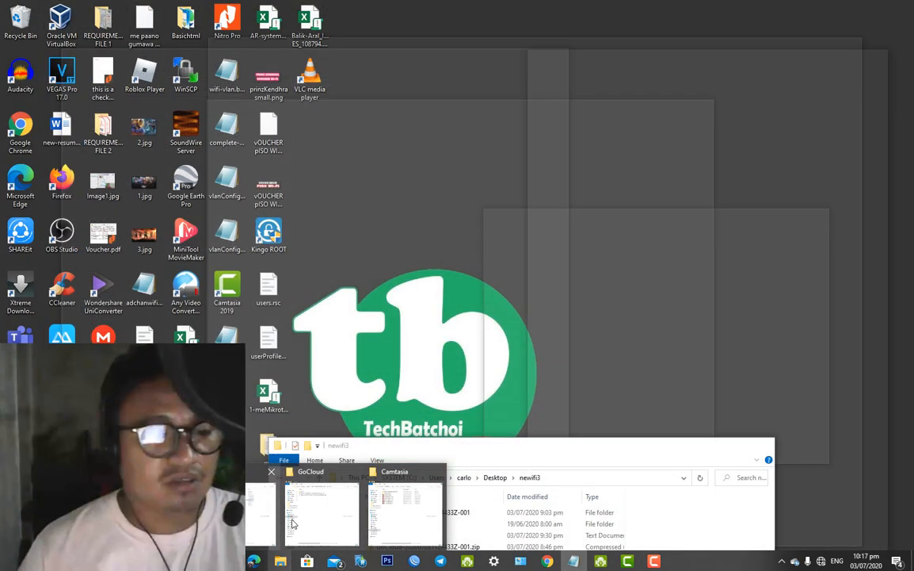
{"action": "left_click", "coordinate": [324, 523]}
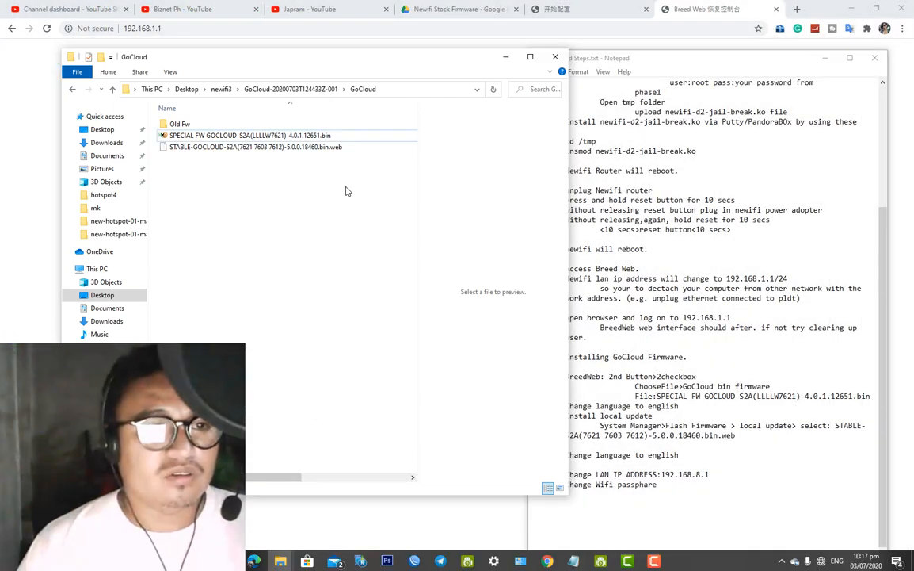
{"action": "left_click", "coordinate": [268, 132]}
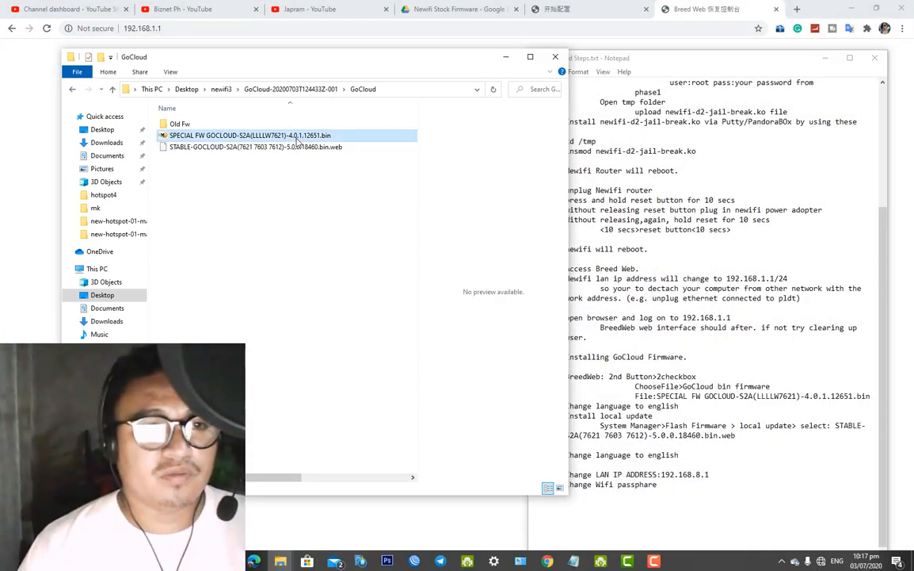
{"action": "left_click_drag", "start_coordinate": [319, 62], "coordinate": [677, 176]}
{"action": "left_click", "coordinate": [686, 255]}
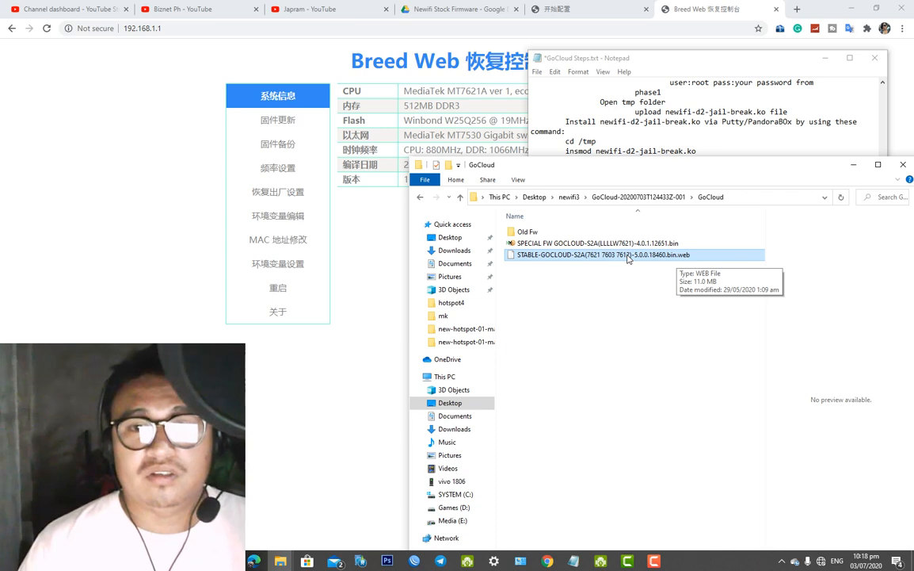
{"action": "left_click_drag", "start_coordinate": [602, 165], "coordinate": [531, 242]}
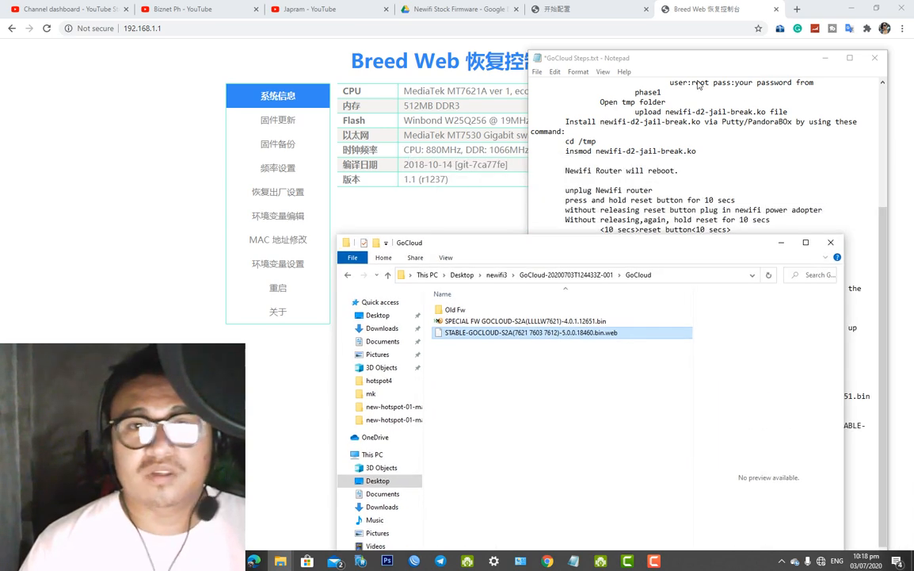
{"action": "left_click", "coordinate": [466, 211]}
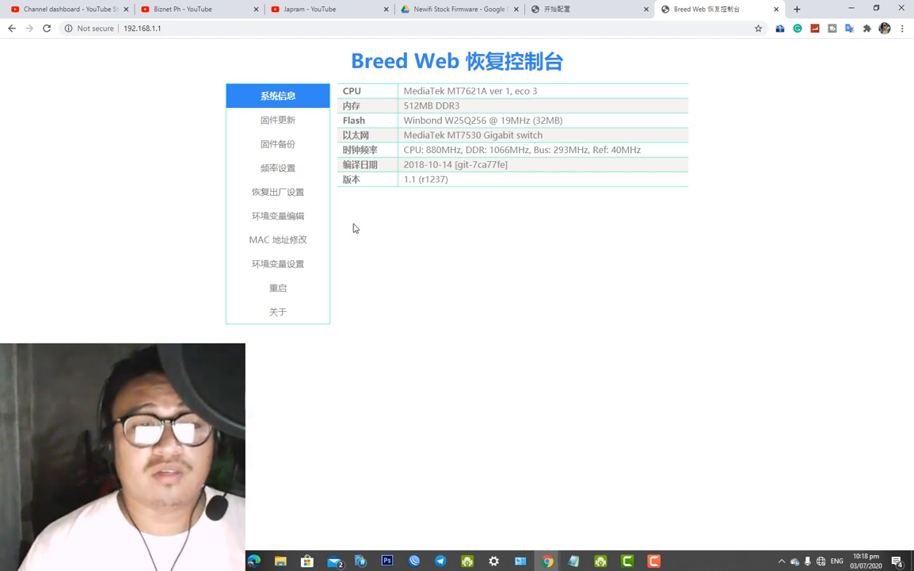
View the factory-reset firmware-type list without changing it, then go to the firmware update page
{"action": "left_click", "coordinate": [293, 191]}
{"action": "left_click", "coordinate": [500, 129]}
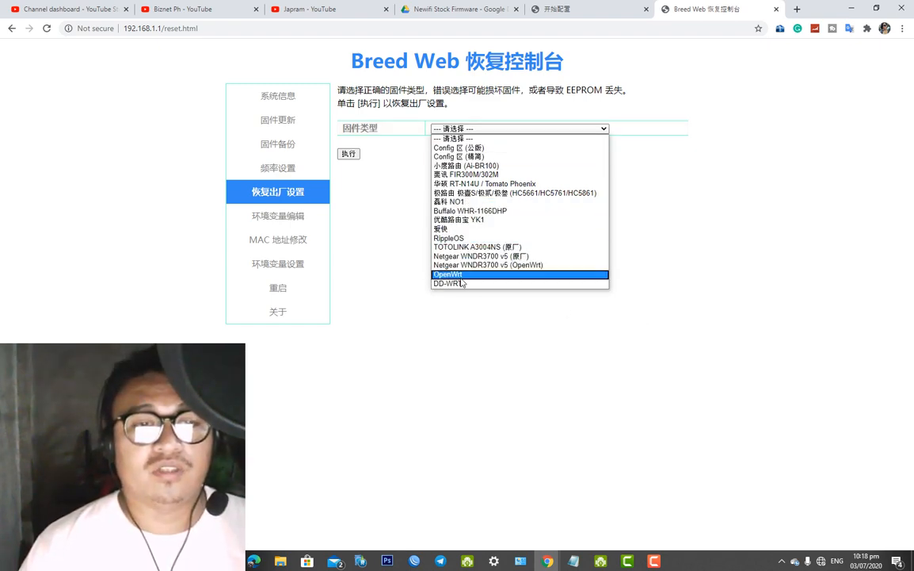
{"action": "left_click", "coordinate": [358, 252]}
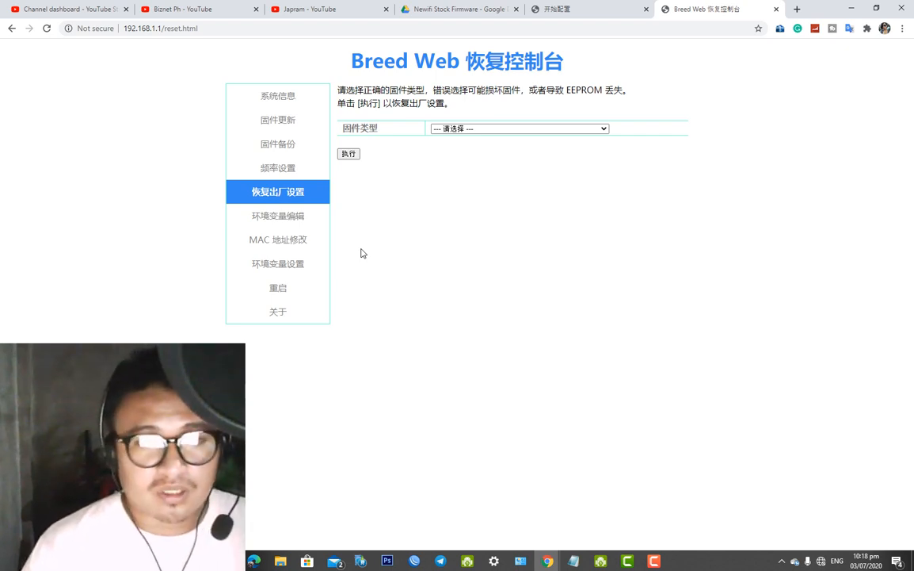
{"action": "left_click", "coordinate": [290, 297]}
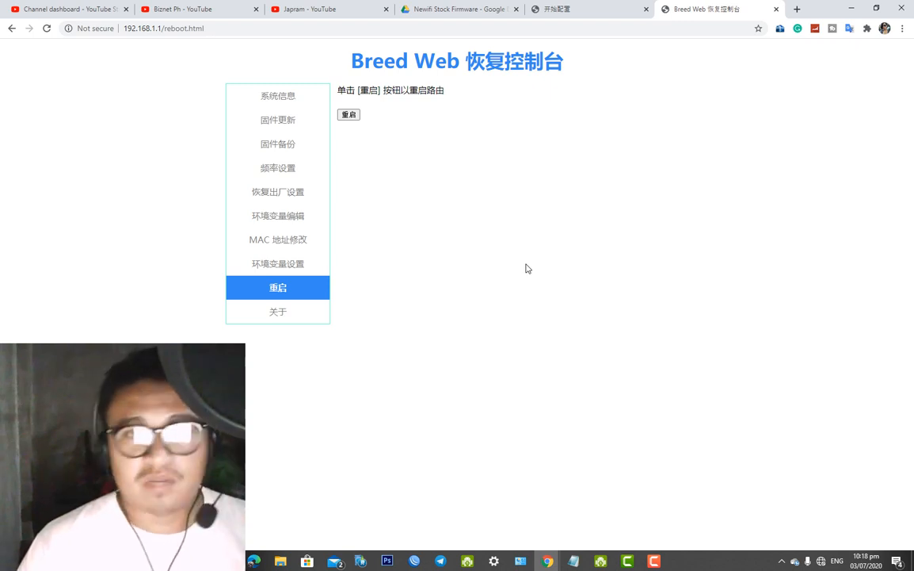
{"action": "left_click", "coordinate": [282, 127]}
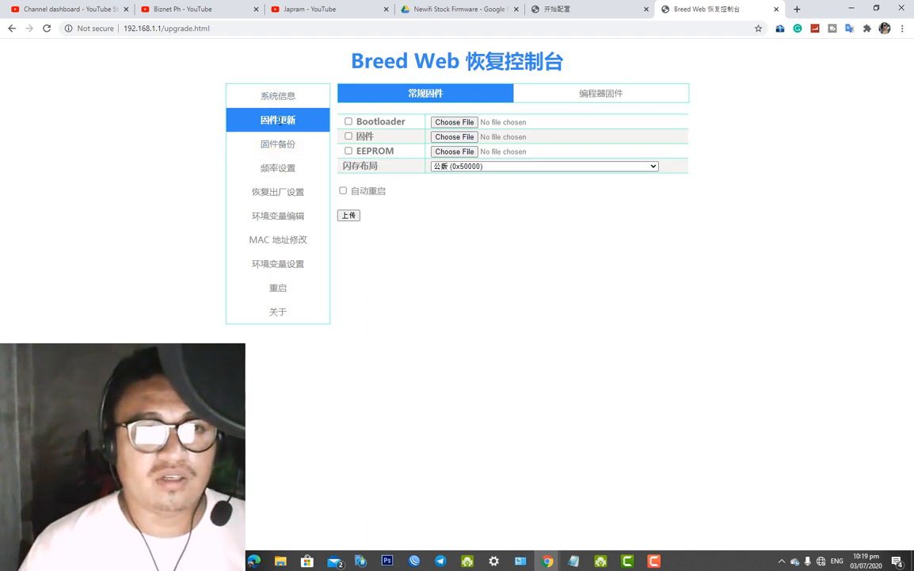
Tick the firmware option, open the file chooser, and copy the GoCloud folder path from Explorer
{"action": "left_click", "coordinate": [349, 137]}
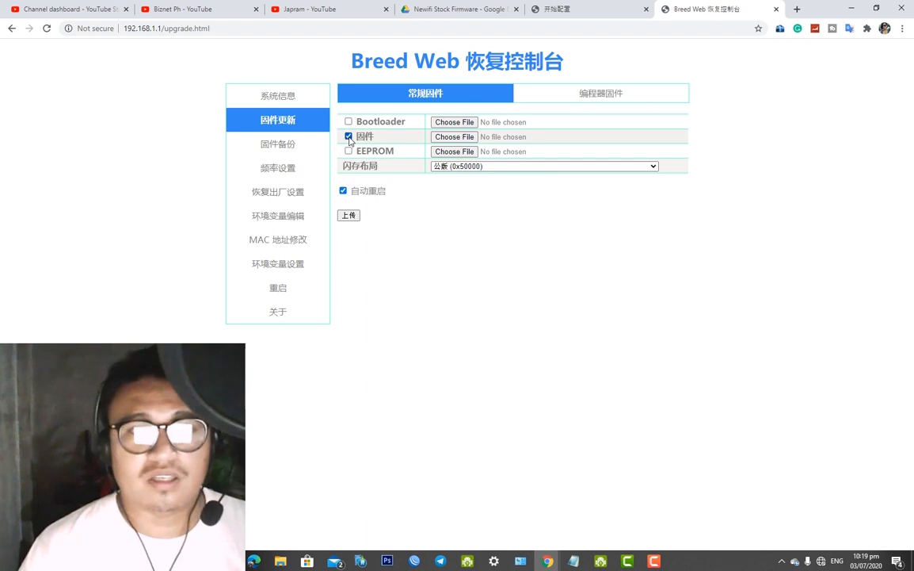
{"action": "left_click", "coordinate": [458, 137]}
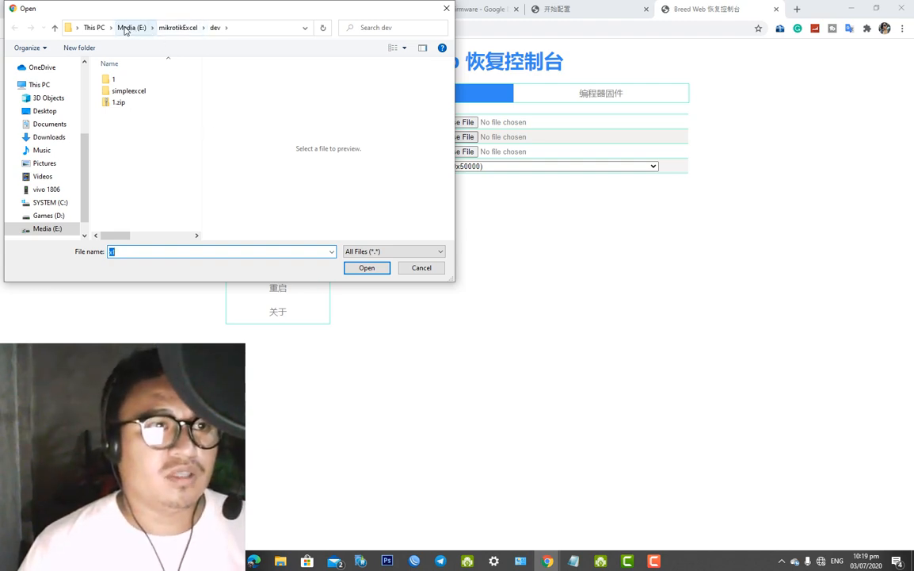
{"action": "left_click", "coordinate": [92, 28]}
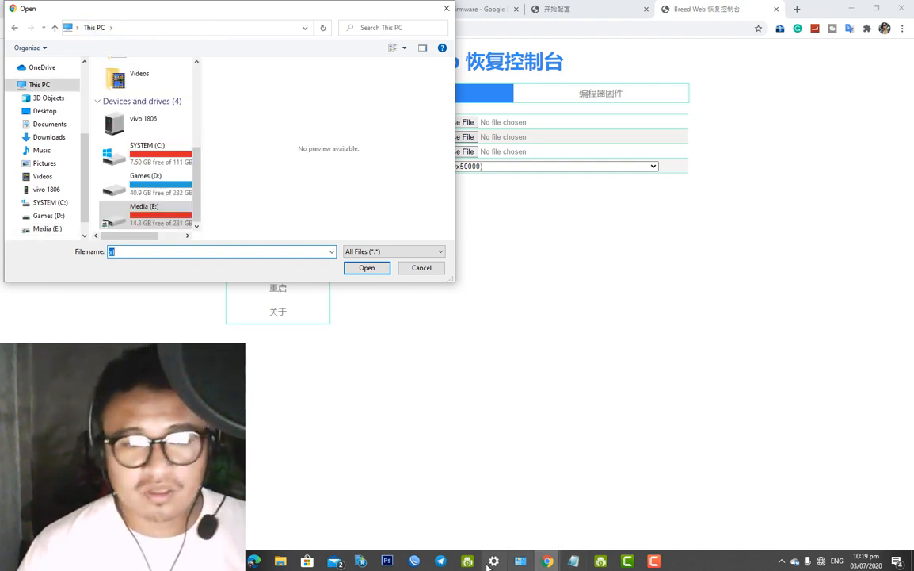
{"action": "left_click", "coordinate": [281, 561]}
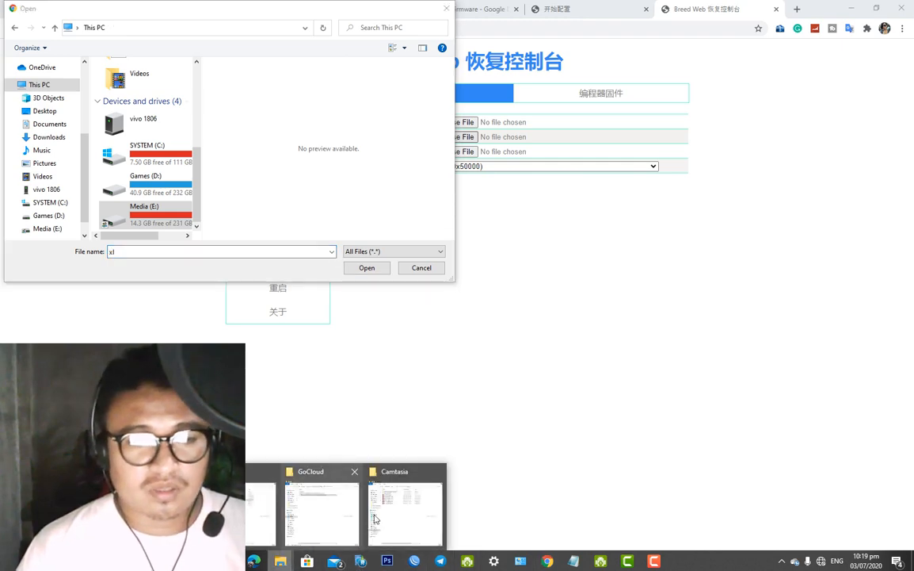
{"action": "left_click", "coordinate": [312, 516]}
{"action": "left_click", "coordinate": [679, 277]}
{"action": "key", "text": "ctrl+c"}
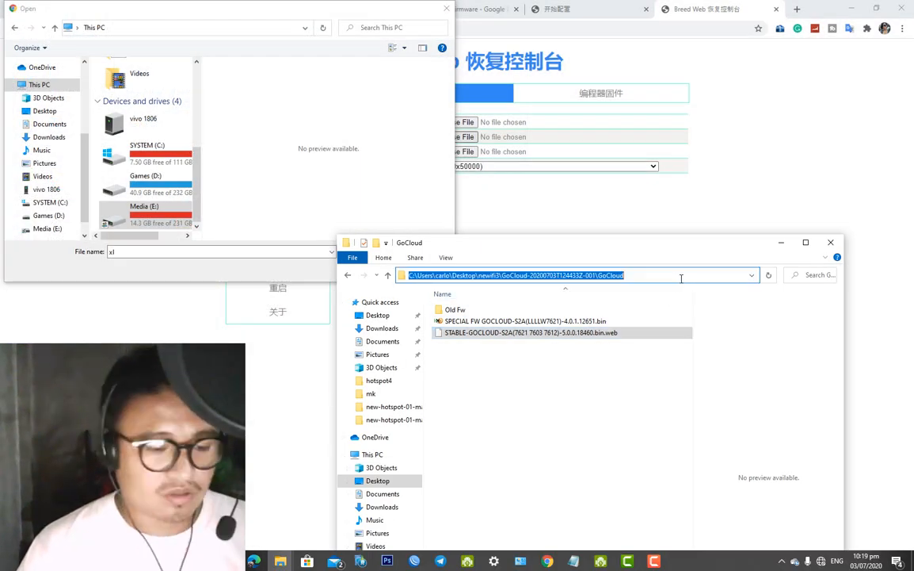
Navigate to the GoCloud folder and pick SPECIAL FW GOCLOUD-S2A(LLLLW7621)-4.0.1.12651.bin as the firmware
{"action": "left_click", "coordinate": [224, 29]}
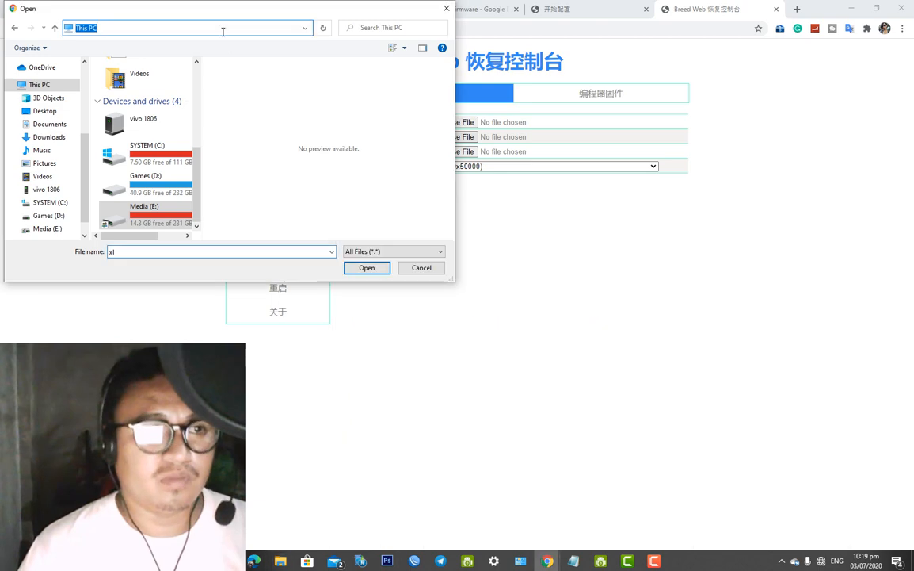
{"action": "key", "text": "ctrl+v"}
{"action": "key", "text": "Return"}
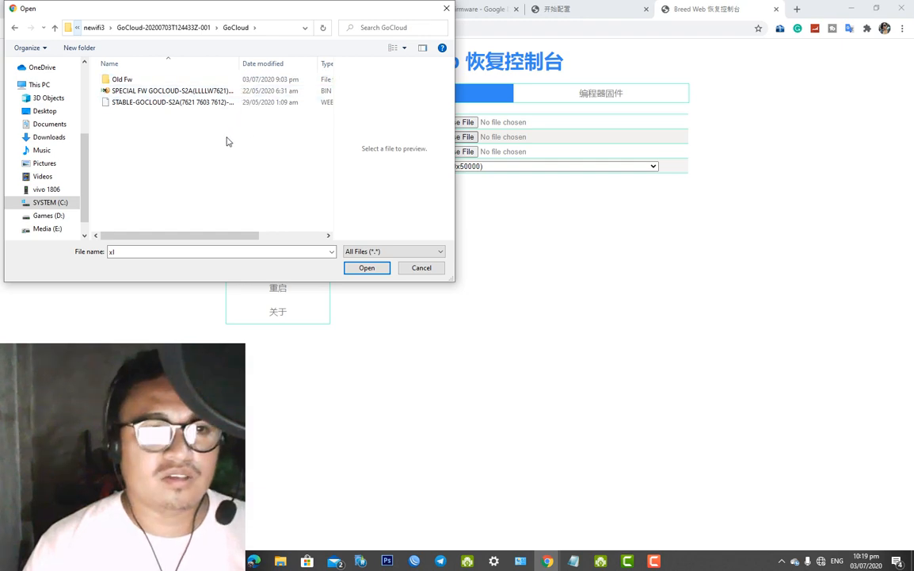
{"action": "left_click_drag", "start_coordinate": [240, 65], "coordinate": [293, 63]}
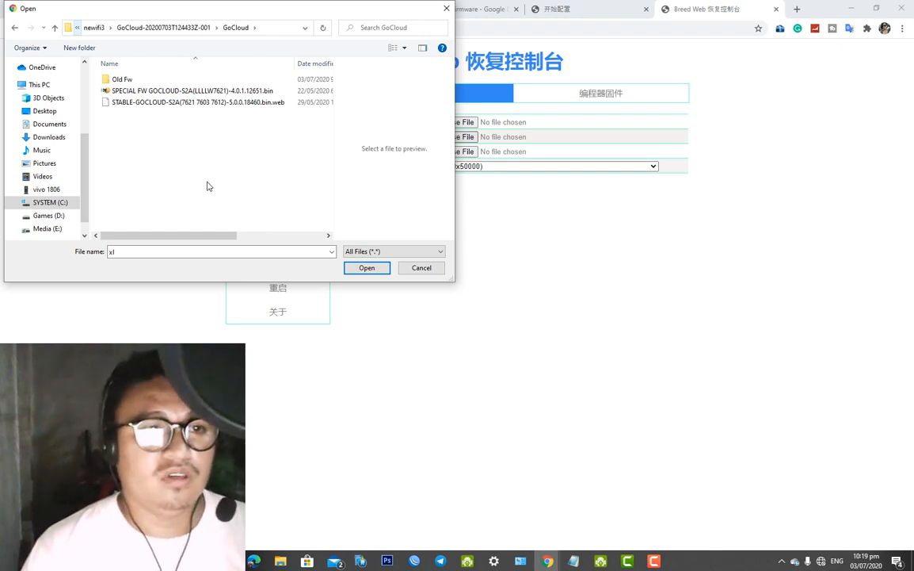
{"action": "left_click", "coordinate": [184, 92]}
{"action": "left_click", "coordinate": [367, 267]}
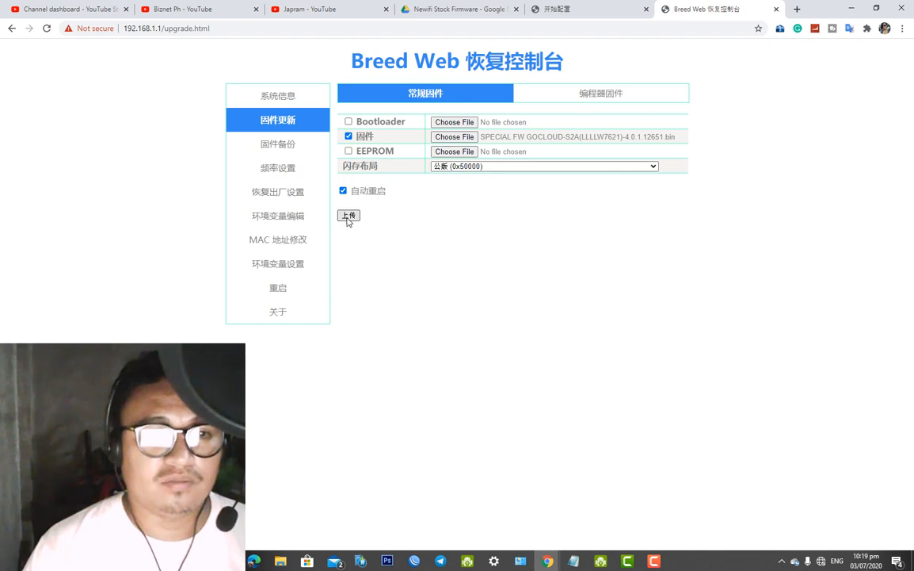
Upload the 6.75MB SPECIAL FW 4.0.1.12651 firmware and confirm to start flashing
{"action": "left_click", "coordinate": [349, 218]}
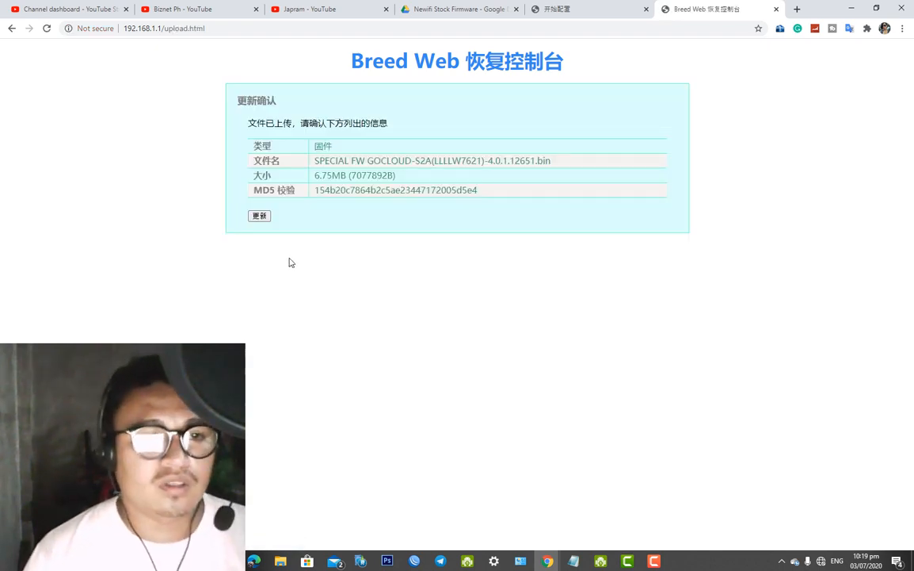
{"action": "left_click", "coordinate": [260, 217]}
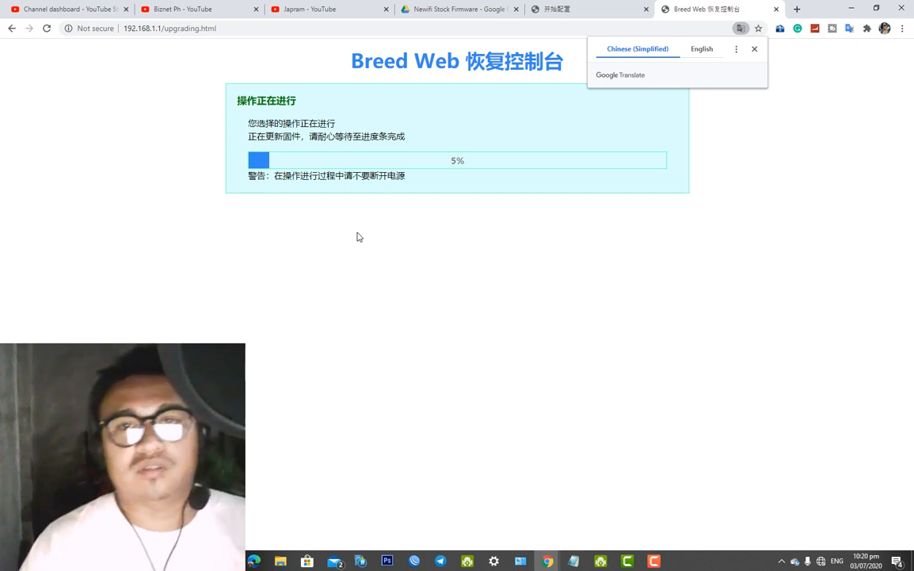
Dismiss the Google Translate prompt, wait for flashing to complete, then check the PC's network status
{"action": "left_click", "coordinate": [705, 49]}
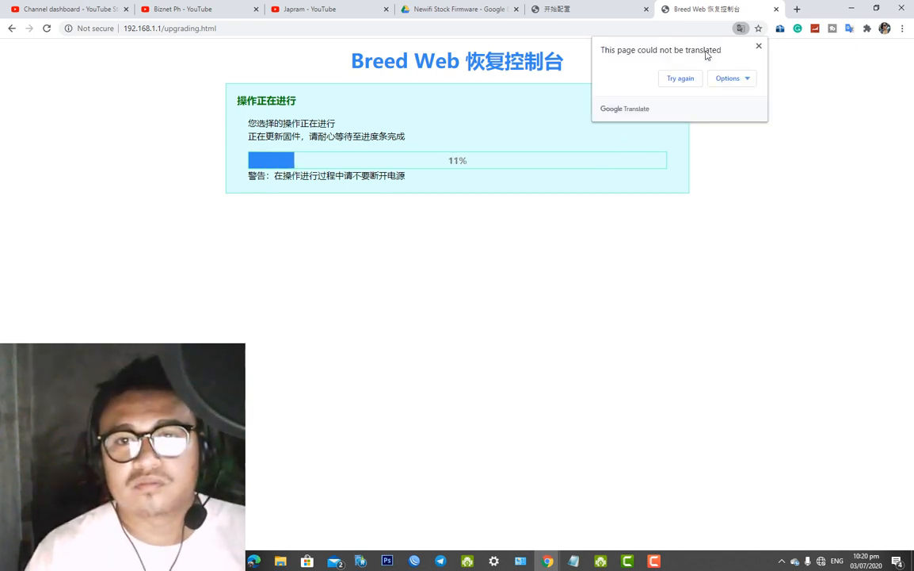
{"action": "left_click", "coordinate": [757, 45]}
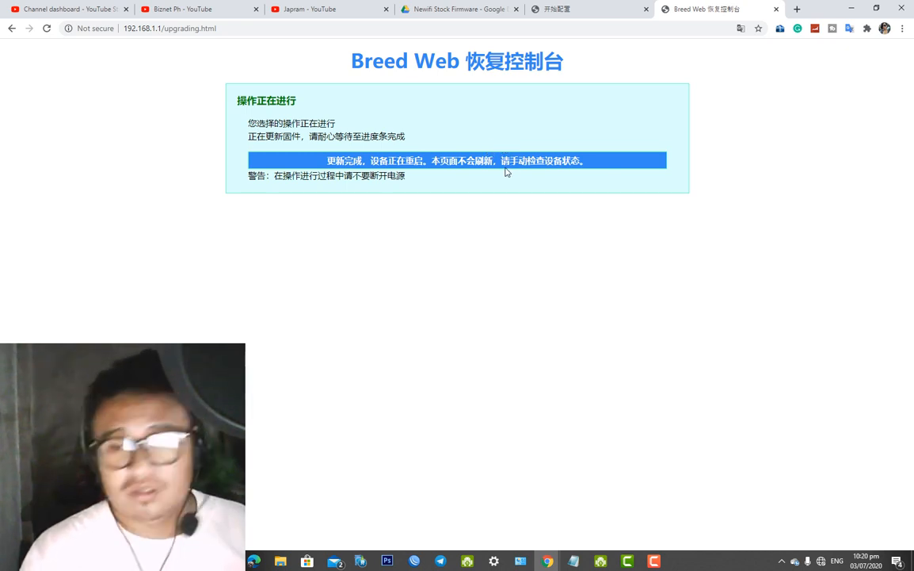
{"action": "left_click", "coordinate": [822, 561]}
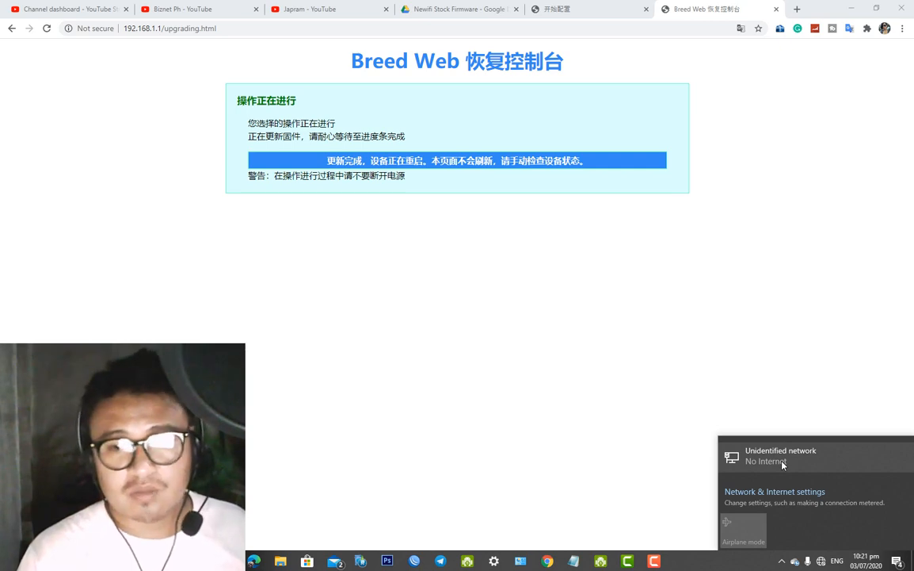
Open Command Prompt and run ipconfig to check the PC's IP address
{"action": "left_click", "coordinate": [626, 413]}
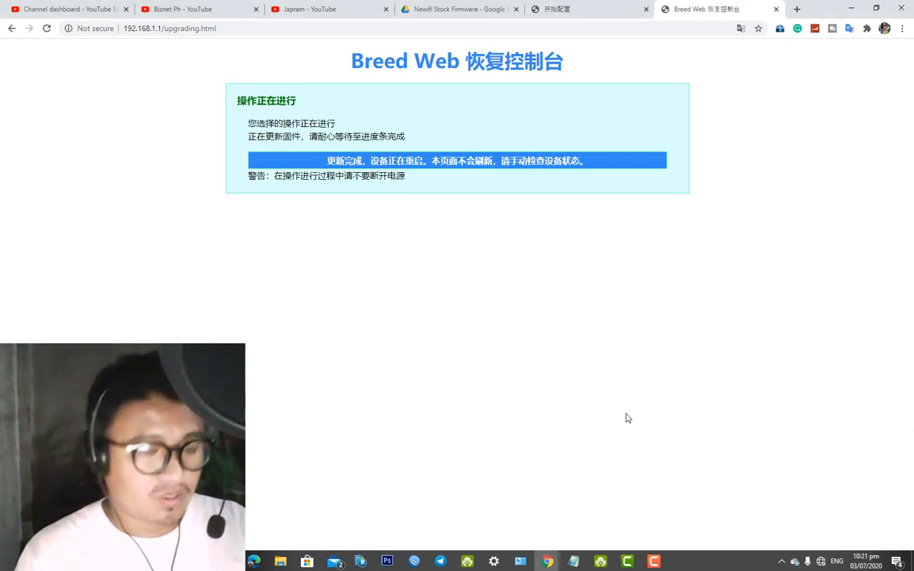
{"action": "key", "text": "super+r"}
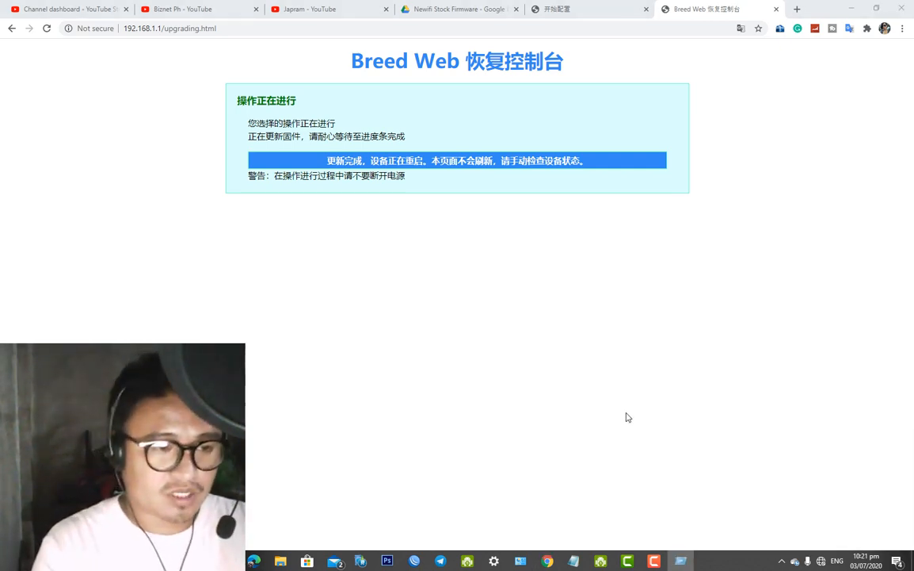
{"action": "key", "text": "Return"}
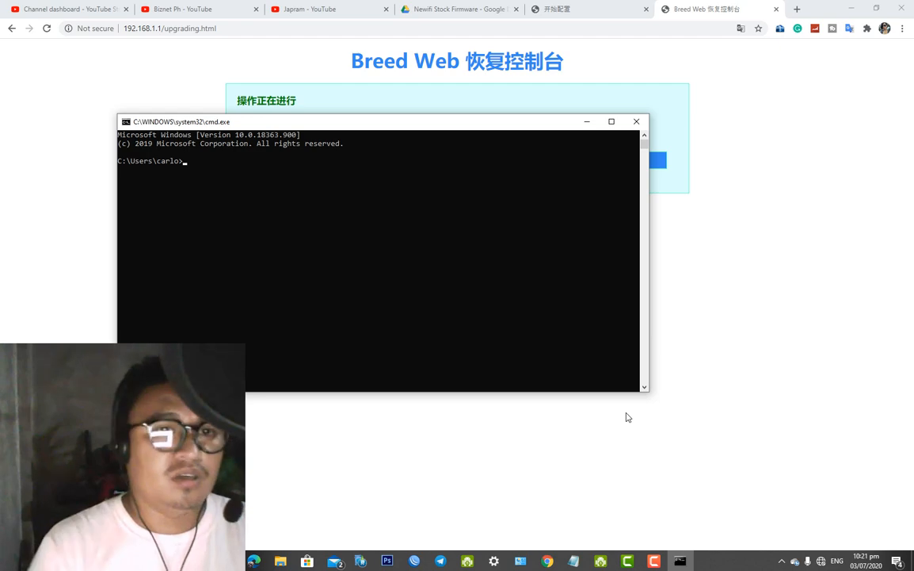
{"action": "left_click_drag", "start_coordinate": [497, 123], "coordinate": [523, 220]}
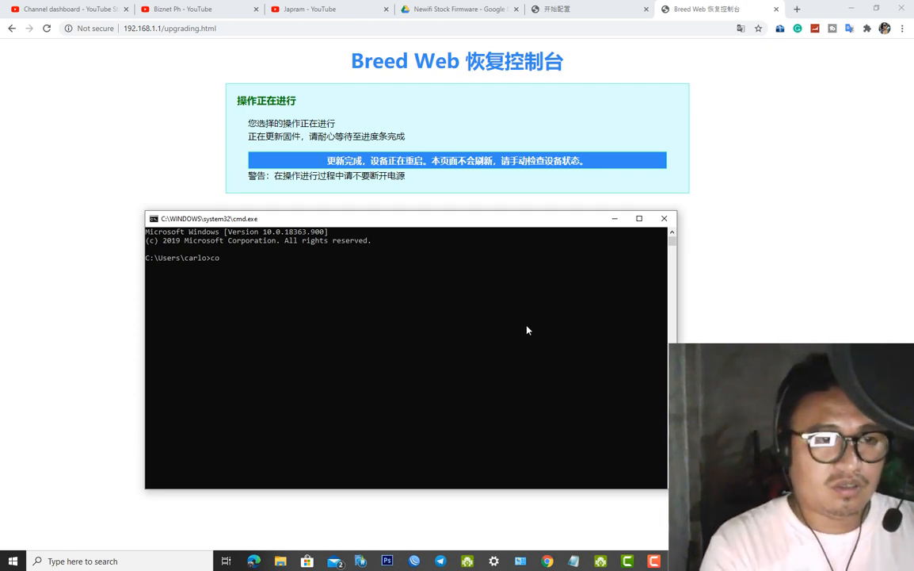
{"action": "type", "text": "c"}
{"action": "type", "text": "config"}
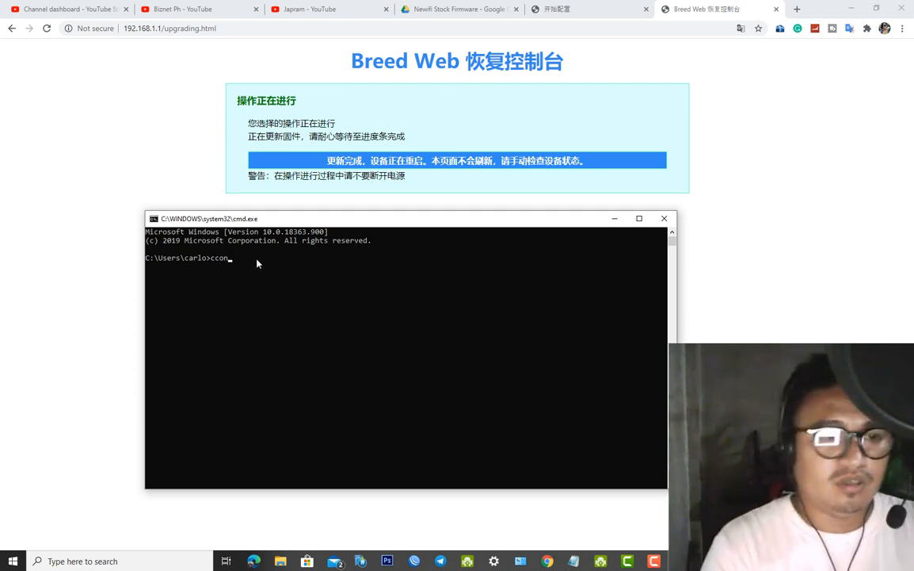
{"action": "key", "text": "BackSpace"}
{"action": "key", "text": "BackSpace"}
{"action": "key", "text": "BackSpace"}
{"action": "key", "text": "BackSpace"}
{"action": "key", "text": "BackSpace"}
{"action": "key", "text": "BackSpace"}
{"action": "key", "text": "BackSpace"}
{"action": "type", "text": "ipcionfi"}
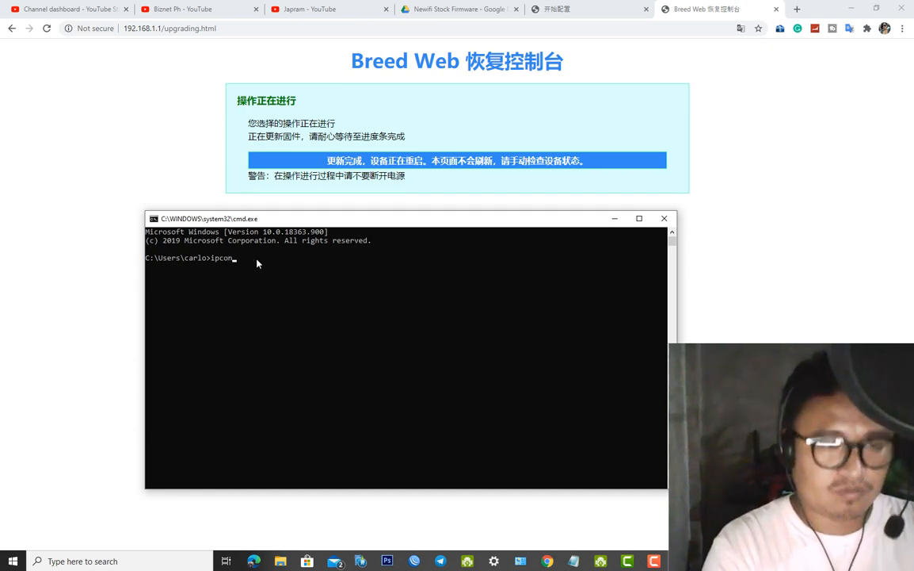
{"action": "type", "text": "fig"}
{"action": "key", "text": "Return"}
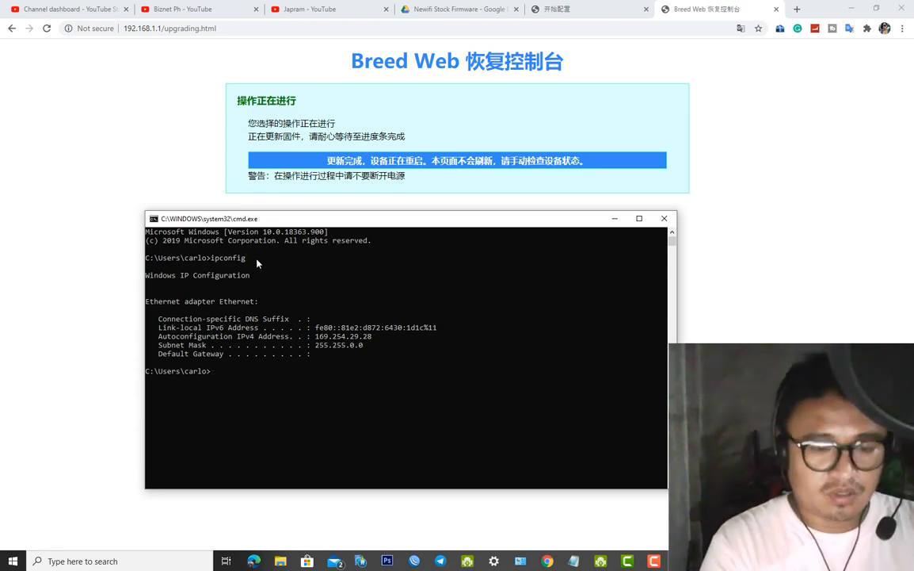
Ping the router at 192.168.1.1, which fails while it reboots
{"action": "type", "text": "pling"}
{"action": "key", "text": "BackSpace"}
{"action": "key", "text": "BackSpace"}
{"action": "key", "text": "BackSpace"}
{"action": "key", "text": "BackSpace"}
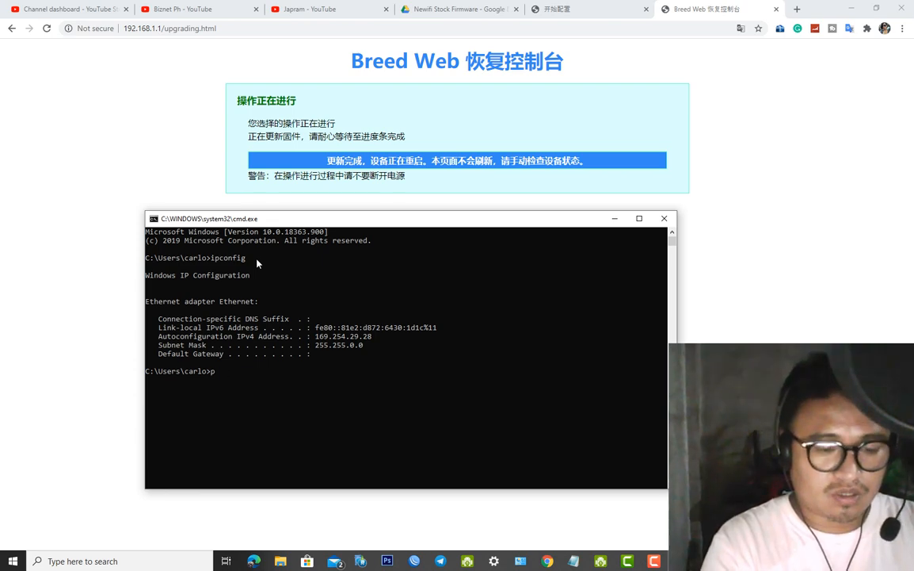
{"action": "type", "text": "ing19"}
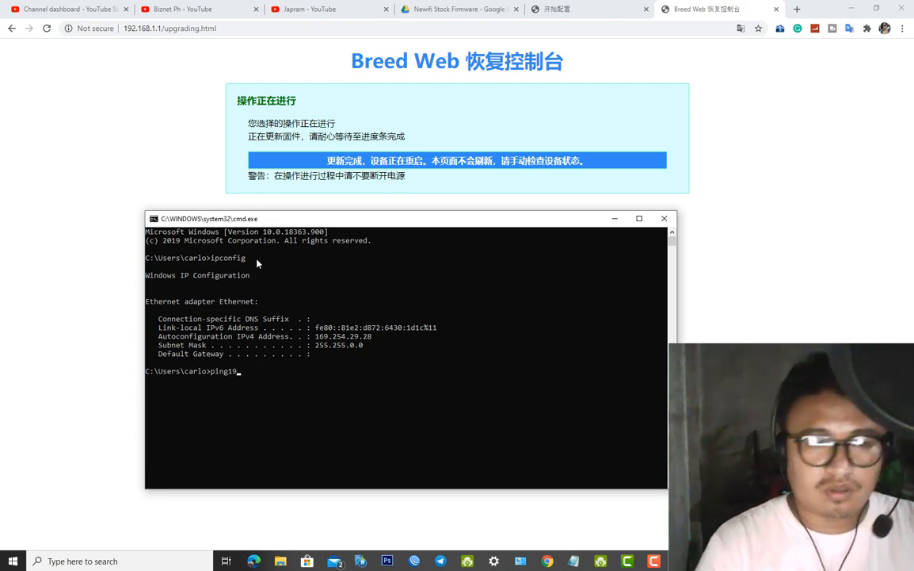
{"action": "key", "text": "BackSpace"}
{"action": "key", "text": "BackSpace"}
{"action": "type", "text": "192"}
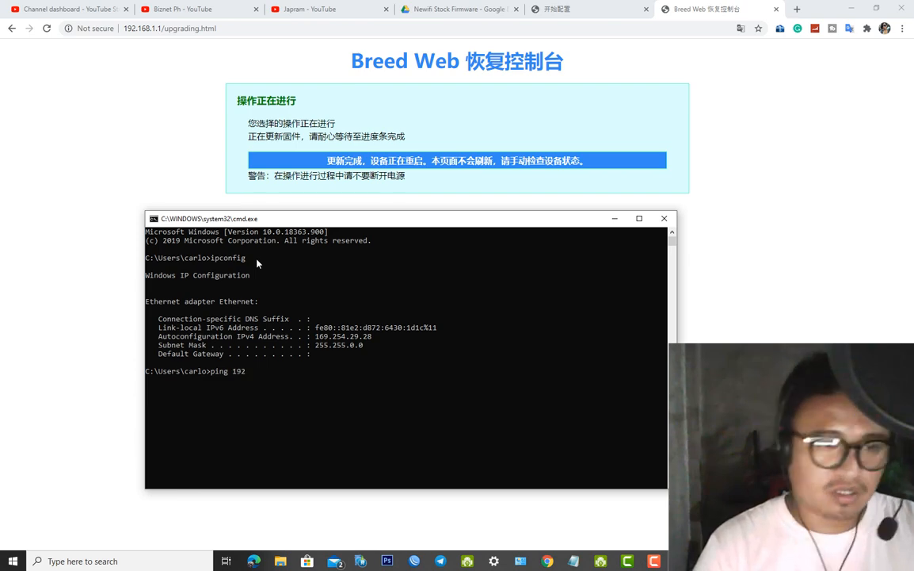
{"action": "type", "text": ".168.1.1"}
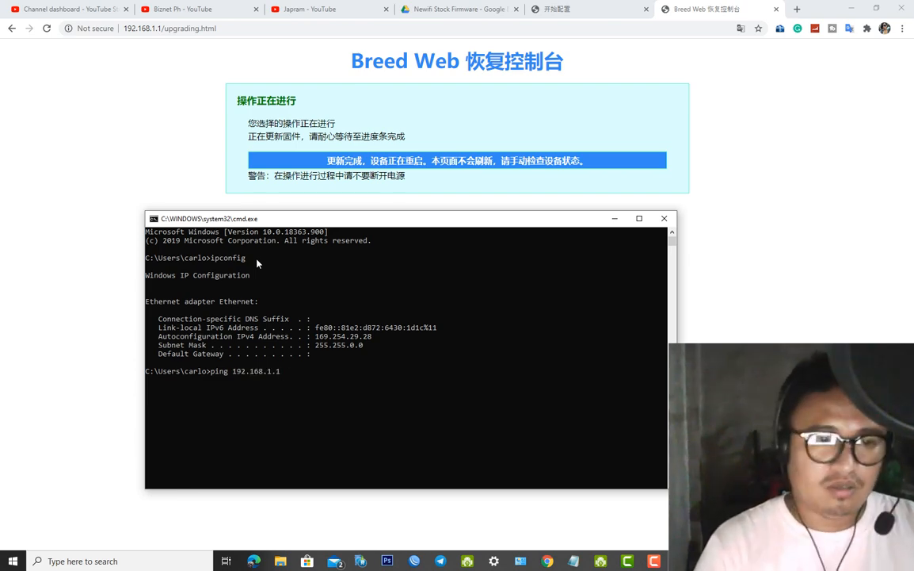
{"action": "key", "text": "Return"}
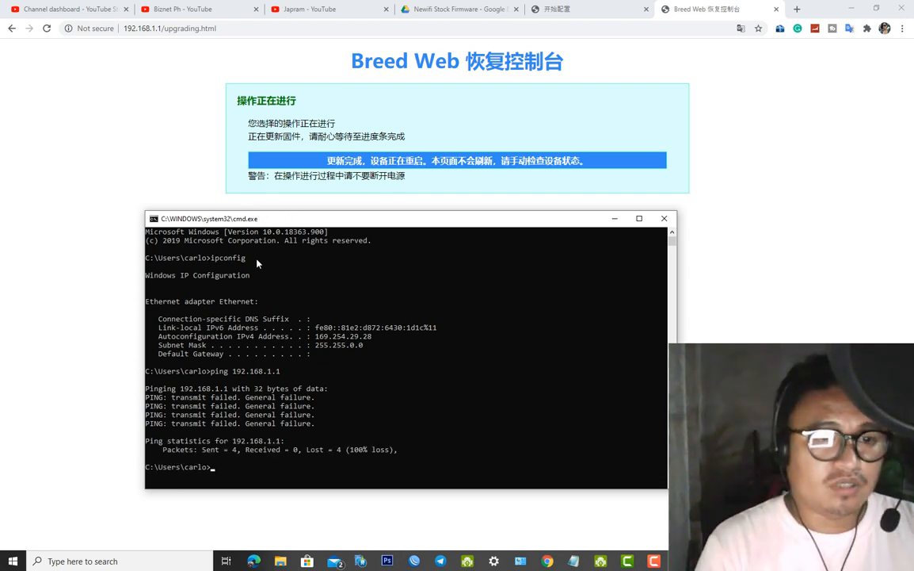
Trim the Chrome address to 192.168.1.1 and try loading the router page
{"action": "left_click", "coordinate": [143, 29]}
{"action": "left_click_drag", "start_coordinate": [161, 29], "coordinate": [220, 29]}
{"action": "key", "text": "BackSpace"}
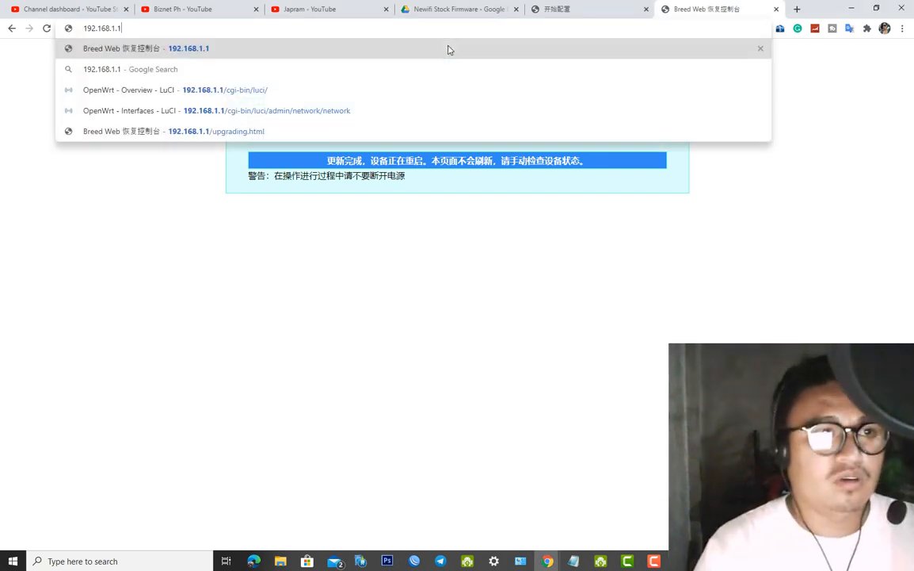
{"action": "key", "text": "Return"}
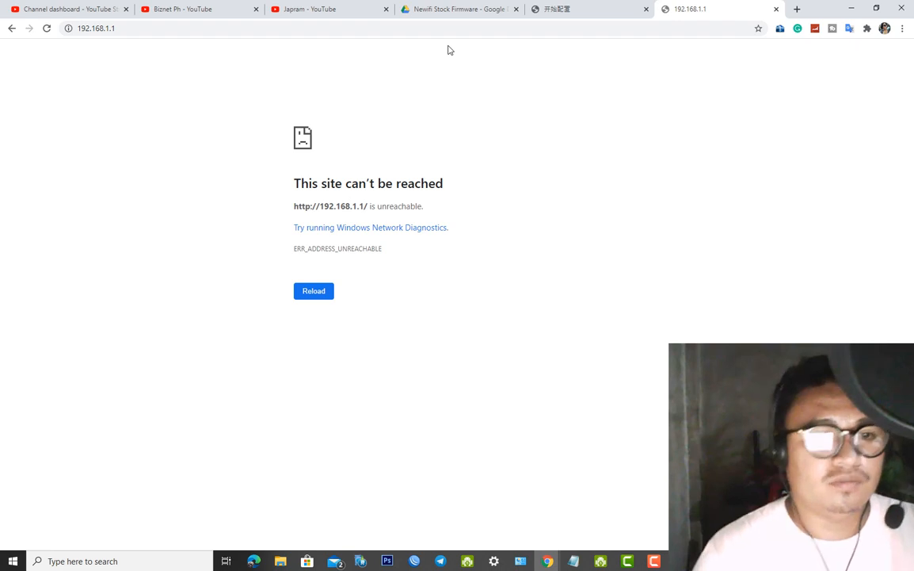
{"action": "left_click", "coordinate": [314, 291]}
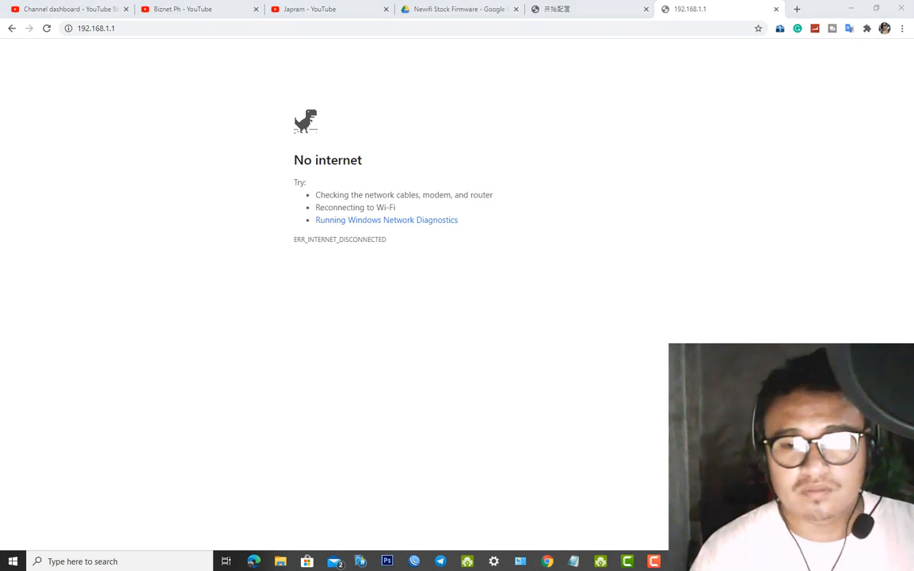
Re-run ping 192.168.1.1 in Command Prompt, now answered, and enter ipconfig
{"action": "left_click", "coordinate": [681, 560]}
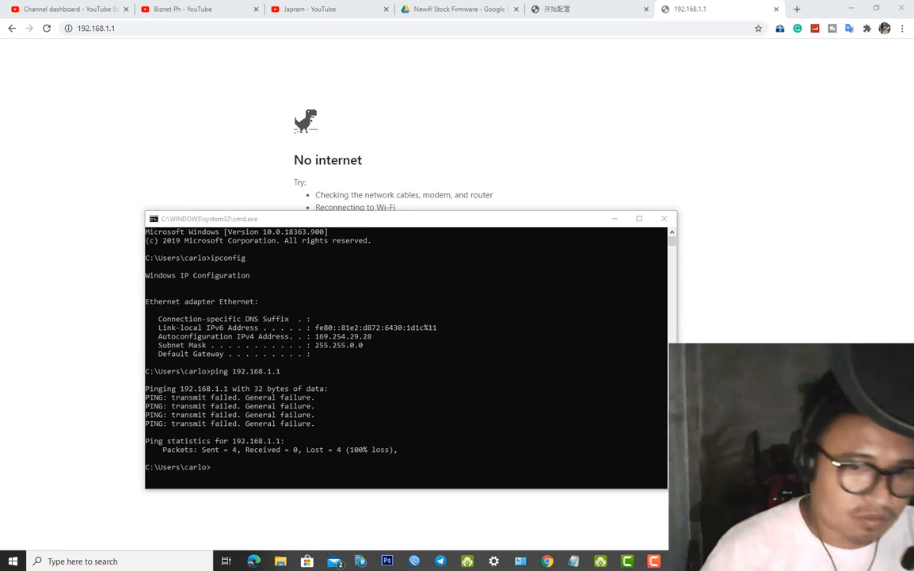
{"action": "left_click", "coordinate": [386, 386]}
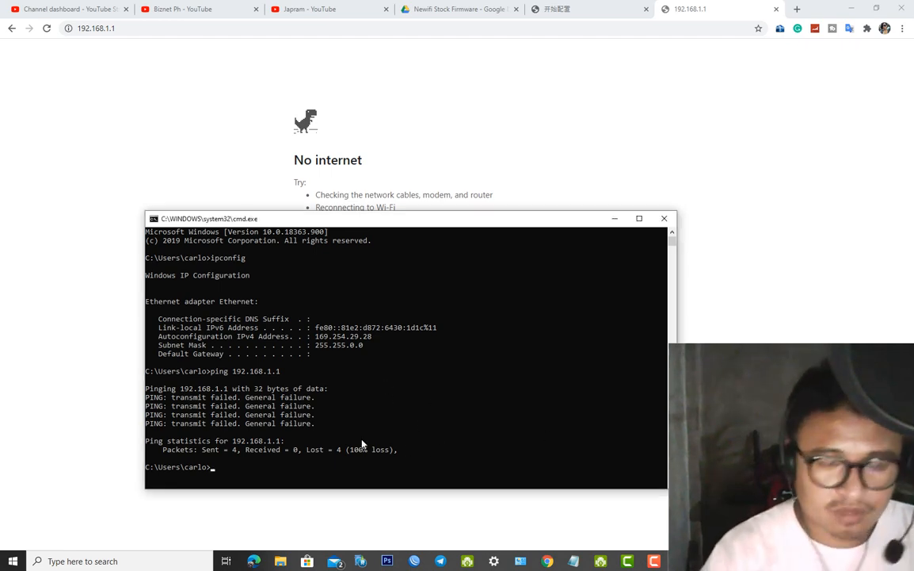
{"action": "key", "text": "Up"}
{"action": "key", "text": "Return"}
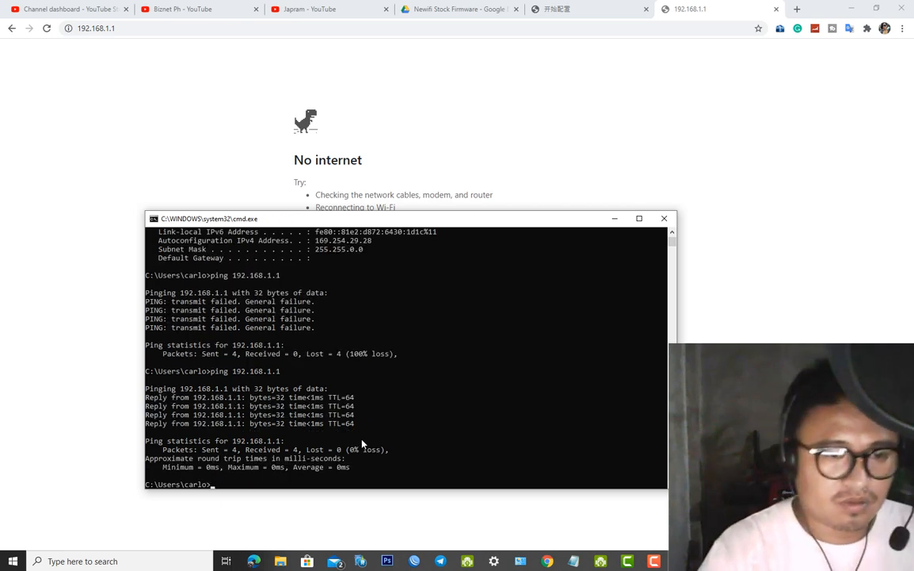
{"action": "type", "text": "ipconfig"}
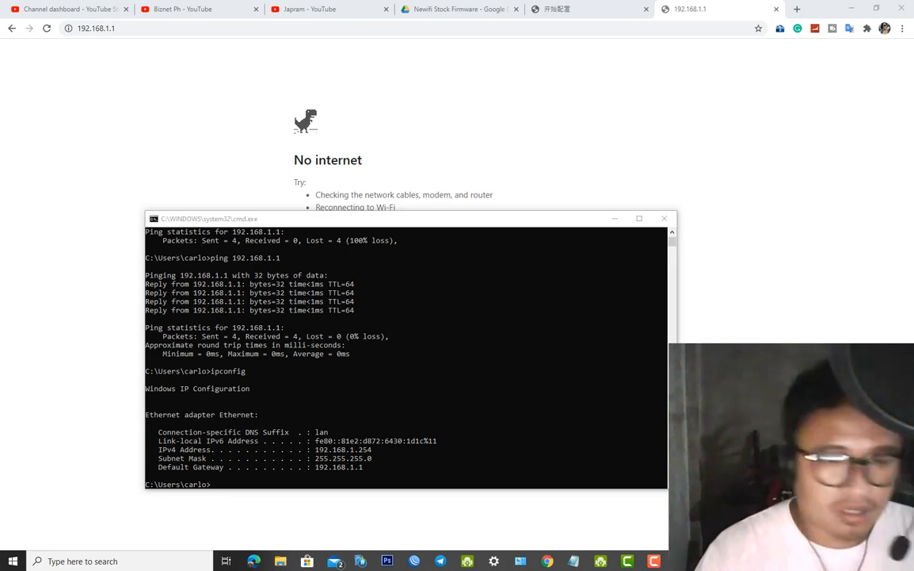
Reload 192.168.1.1 in Chrome to reach the GoCloud login page
{"action": "left_click", "coordinate": [491, 504]}
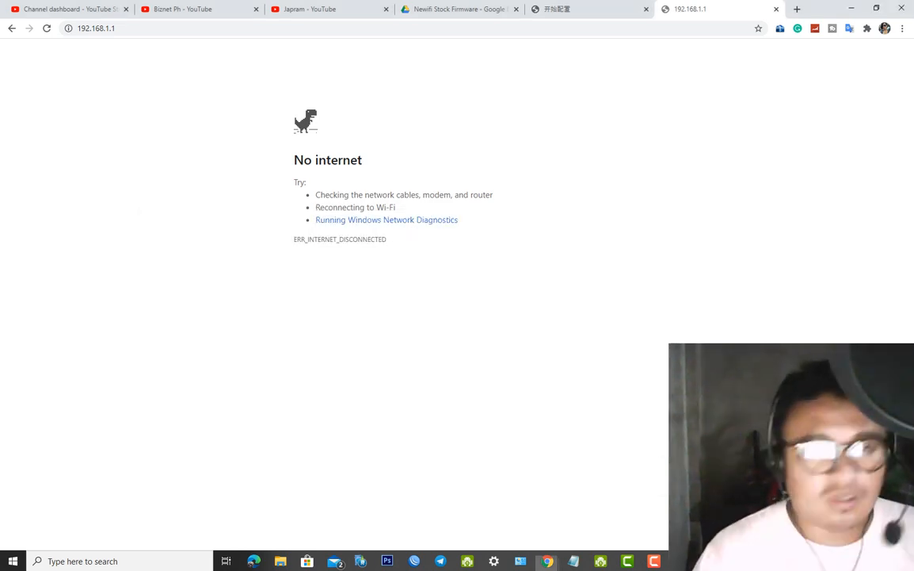
{"action": "left_click", "coordinate": [118, 27]}
{"action": "key", "text": "Return"}
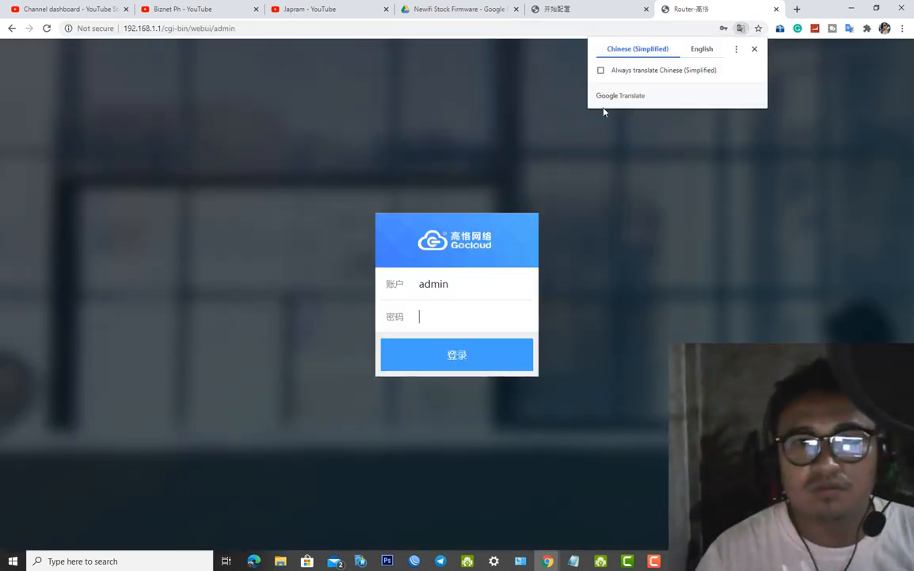
Dismiss the translation offer and log in with the administrator password
{"action": "left_click", "coordinate": [757, 50]}
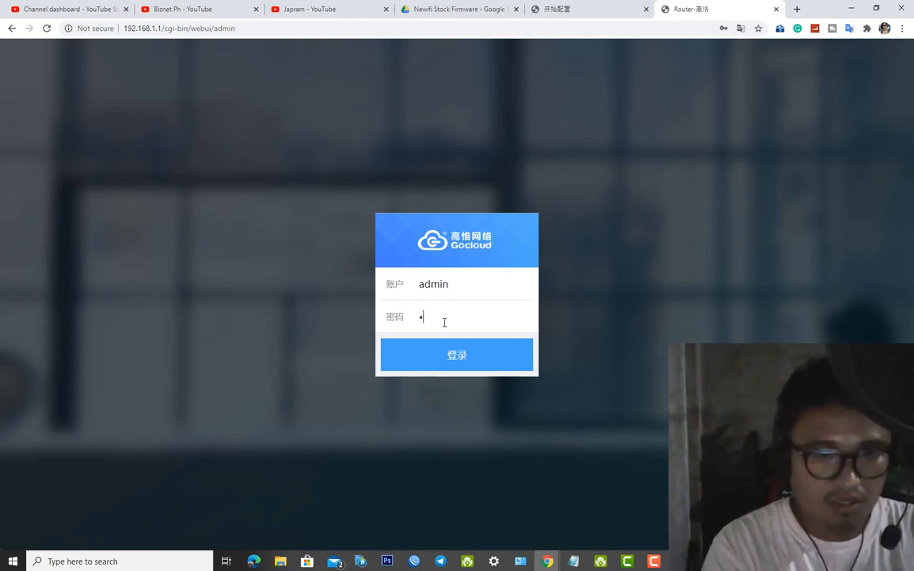
{"action": "type", "text": "dmin"}
{"action": "key", "text": "Return"}
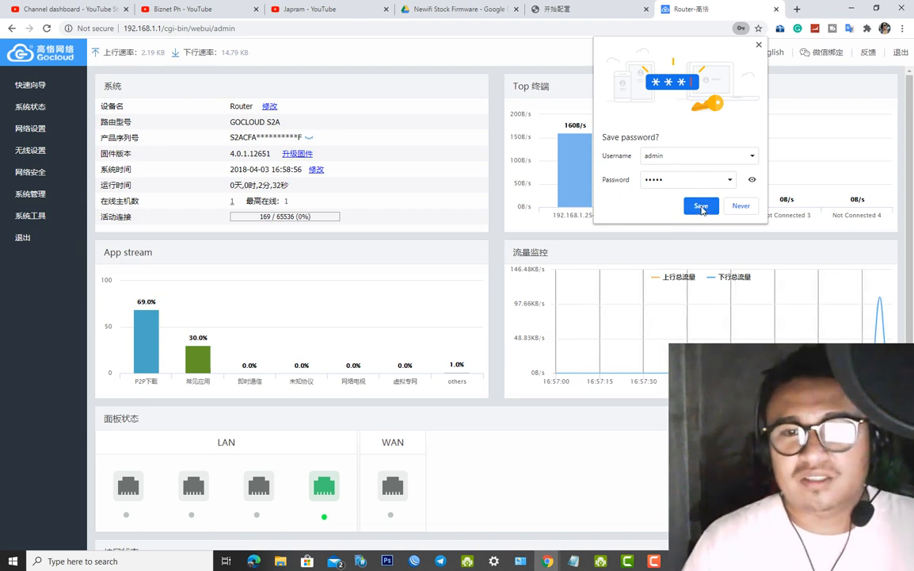
Save the router login in Chrome and switch the admin interface to English
{"action": "left_click", "coordinate": [752, 179]}
{"action": "left_click", "coordinate": [752, 180]}
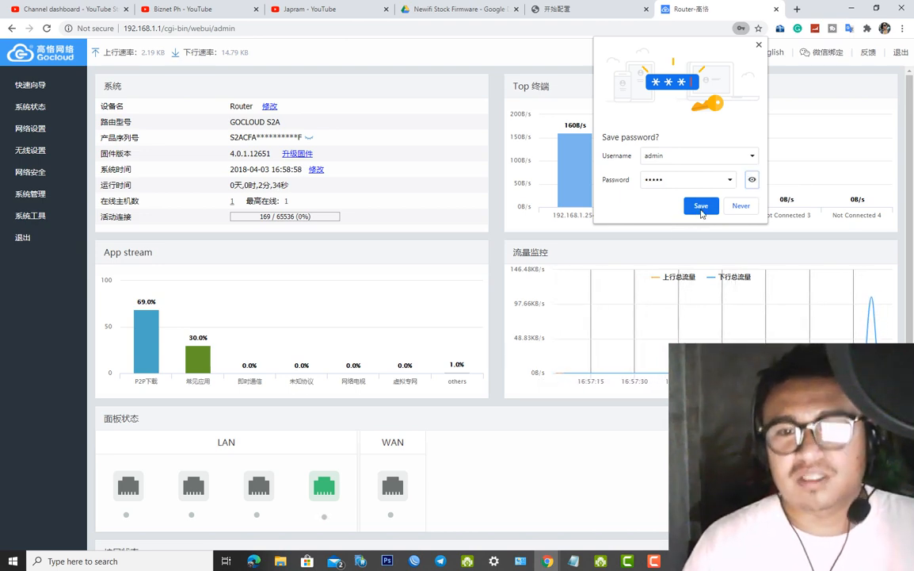
{"action": "left_click", "coordinate": [702, 207]}
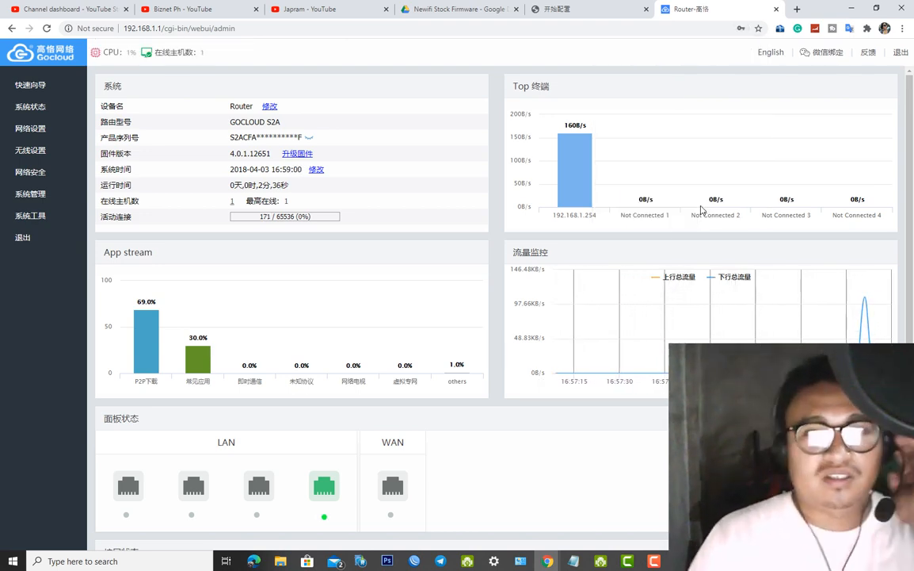
{"action": "left_click", "coordinate": [772, 57]}
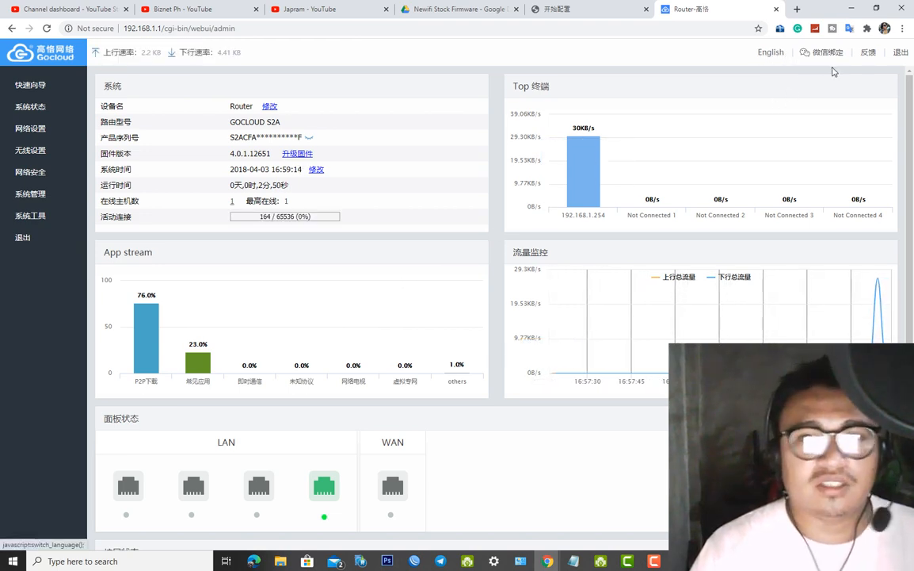
{"action": "left_click", "coordinate": [775, 54]}
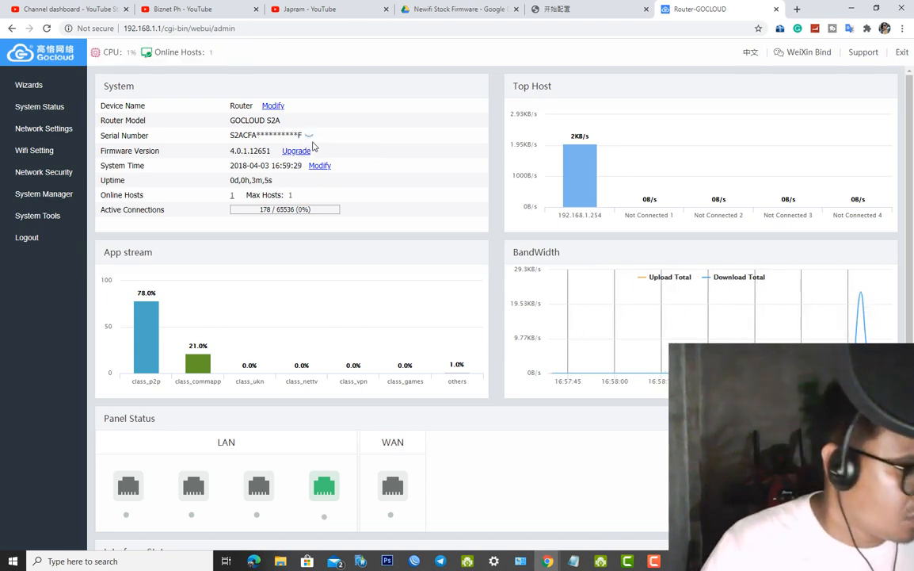
Open Wifi Setting > Basic Setting, review Network Setting, and show the Security Setting tab
{"action": "left_click", "coordinate": [24, 151]}
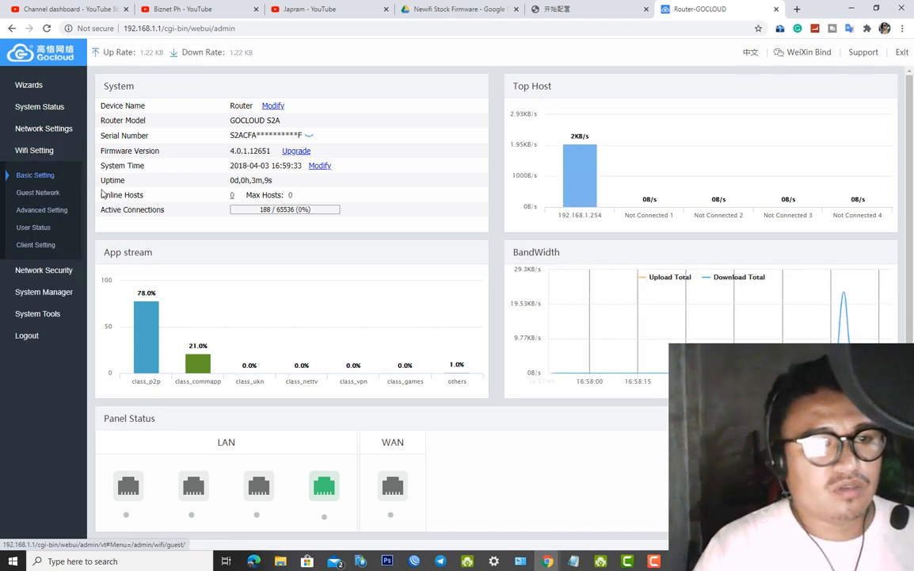
{"action": "left_click", "coordinate": [34, 176]}
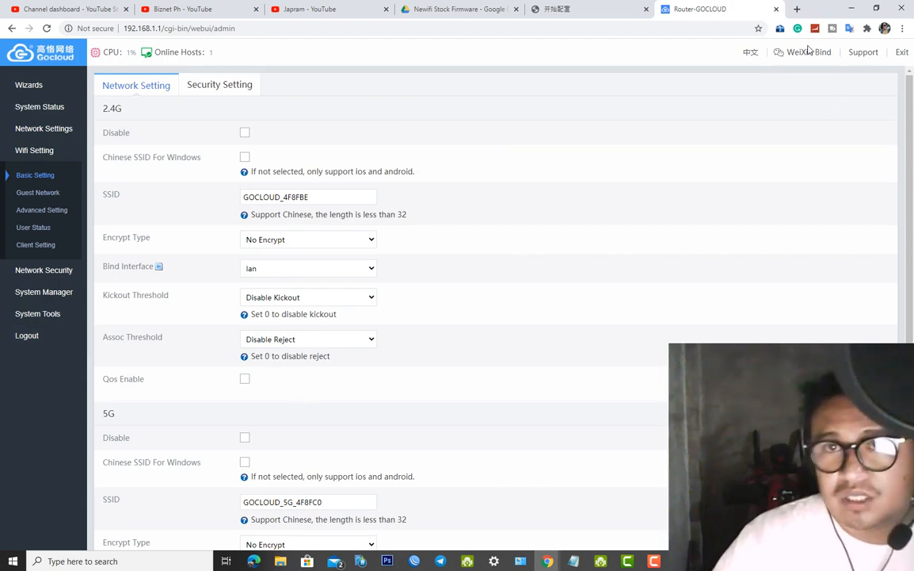
{"action": "left_click_drag", "start_coordinate": [912, 123], "coordinate": [911, 289]}
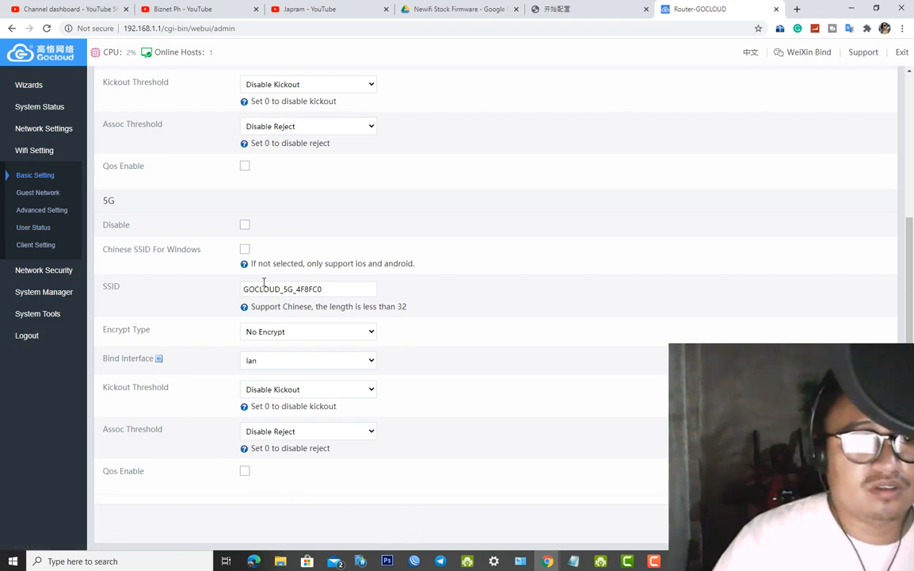
{"action": "scroll", "coordinate": [343, 397], "scroll_direction": "up", "scroll_amount": 3}
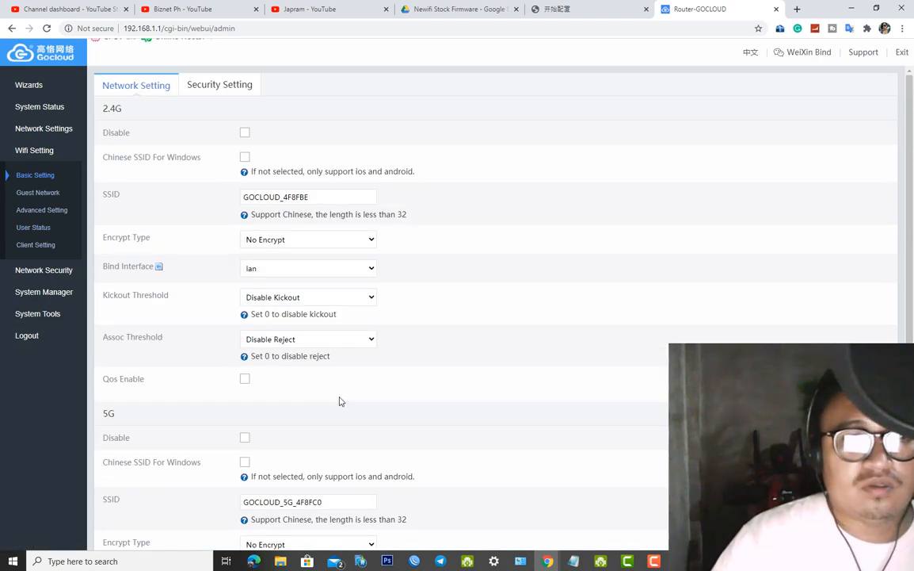
{"action": "left_click", "coordinate": [220, 87]}
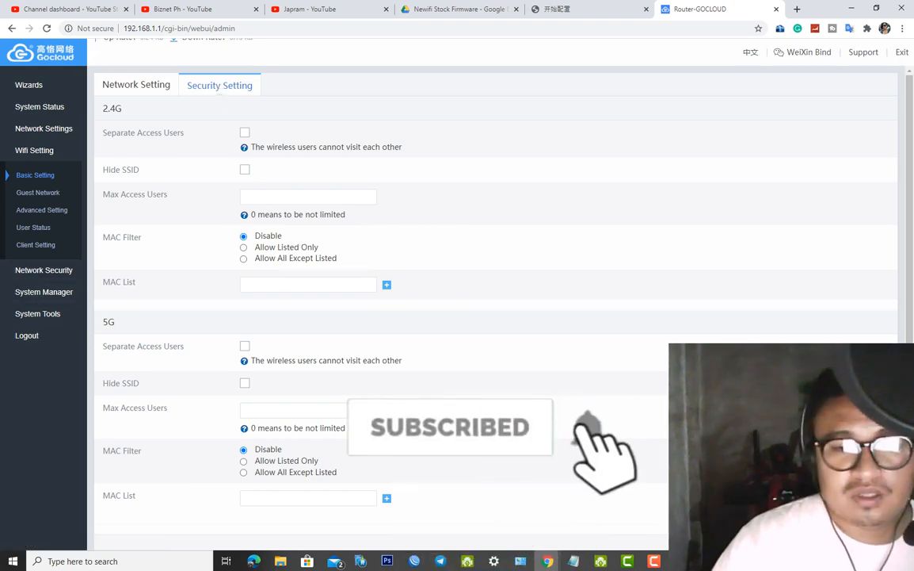
{"action": "left_click", "coordinate": [577, 561]}
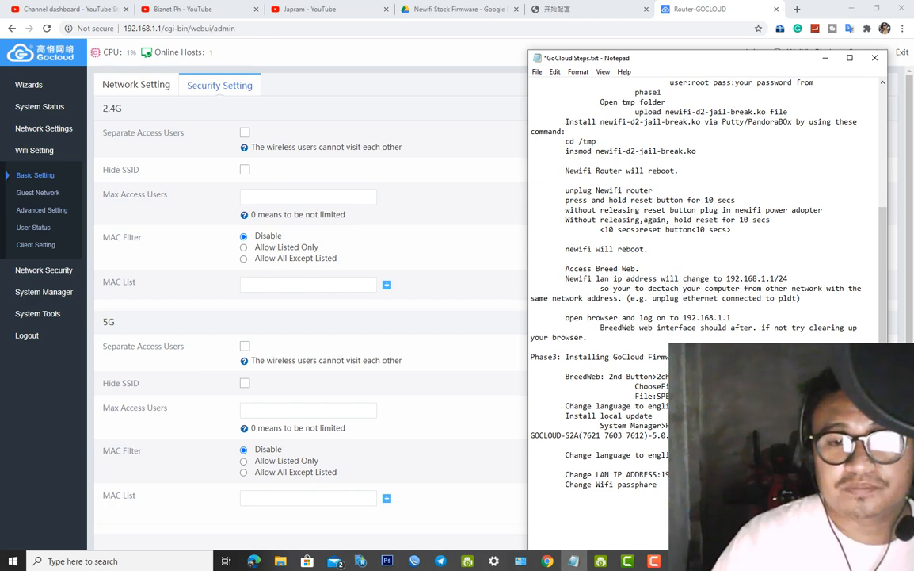
Highlight 'Install local update' in GoCloud Steps, open the GoCloud folder, then highlight 'System Manager'
{"action": "left_click_drag", "start_coordinate": [653, 416], "coordinate": [561, 416]}
{"action": "left_click", "coordinate": [663, 560]}
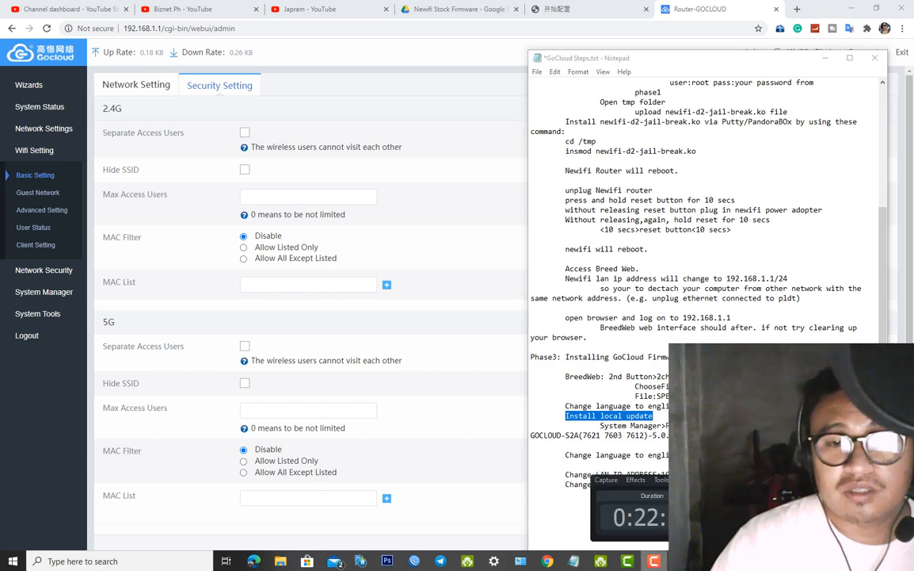
{"action": "left_click", "coordinate": [657, 566]}
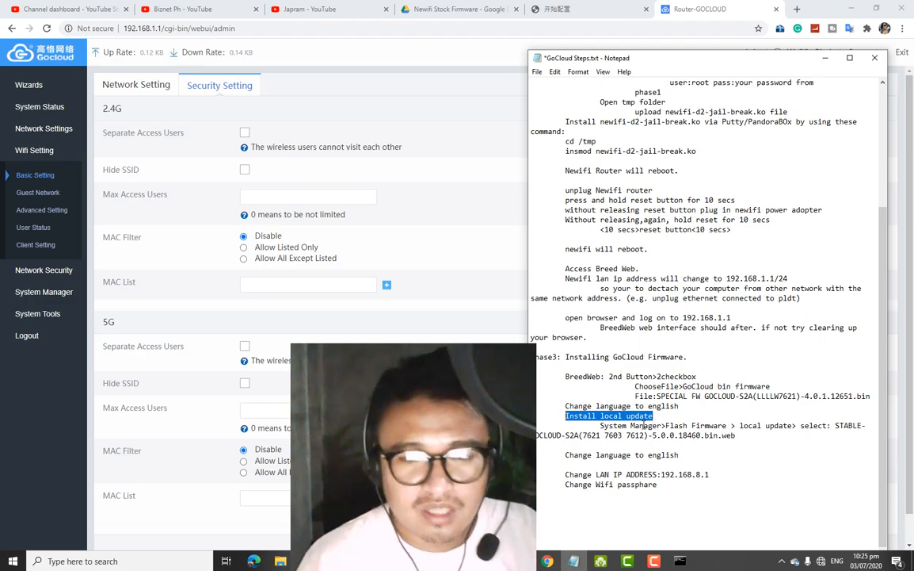
{"action": "left_click", "coordinate": [280, 561]}
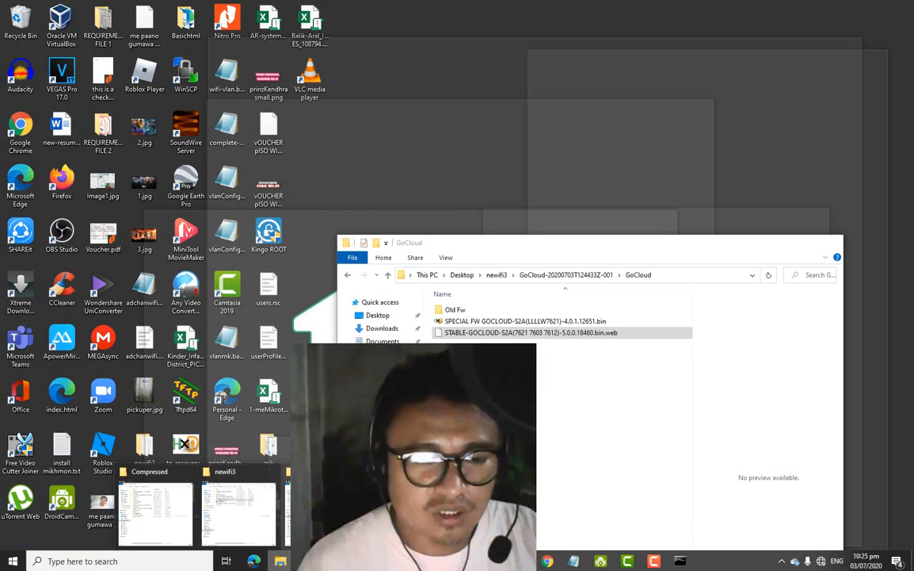
{"action": "left_click", "coordinate": [327, 515]}
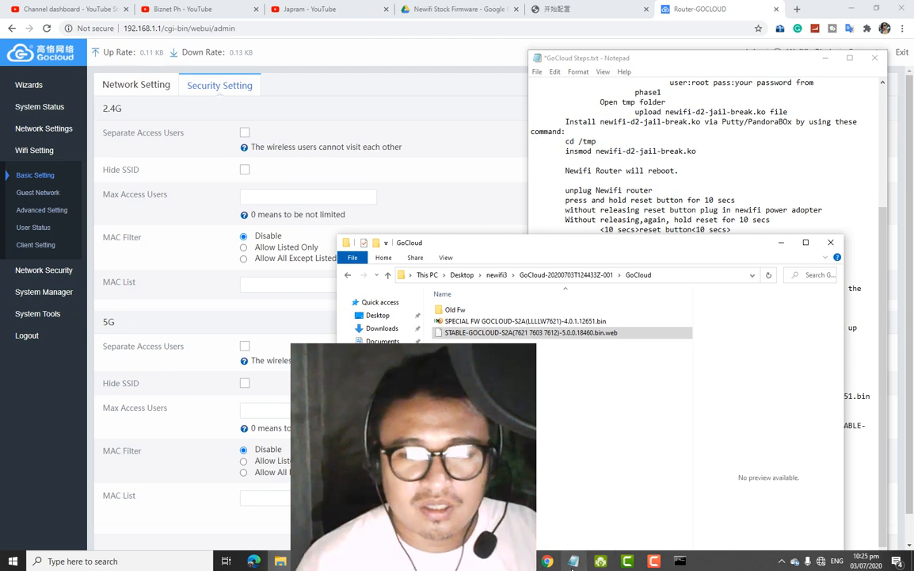
{"action": "left_click", "coordinate": [572, 561]}
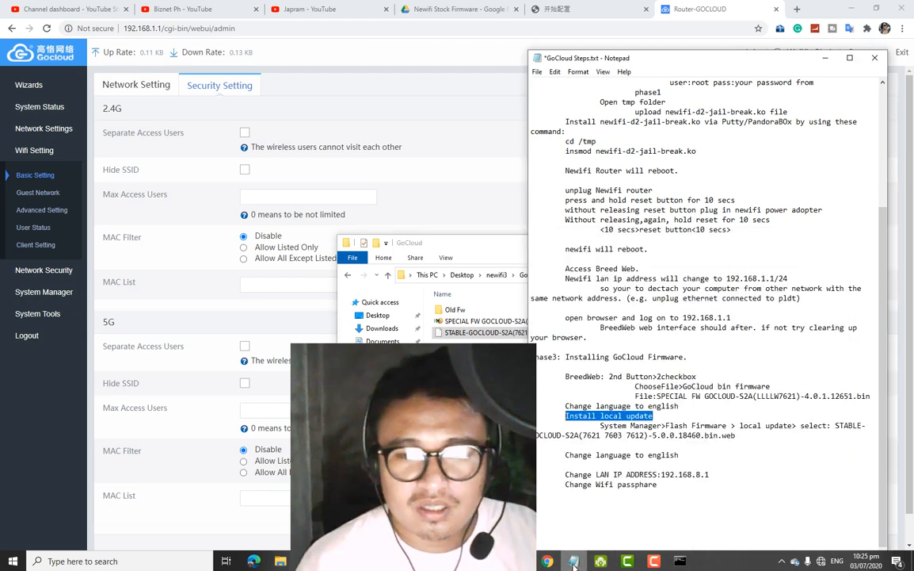
{"action": "left_click", "coordinate": [648, 436]}
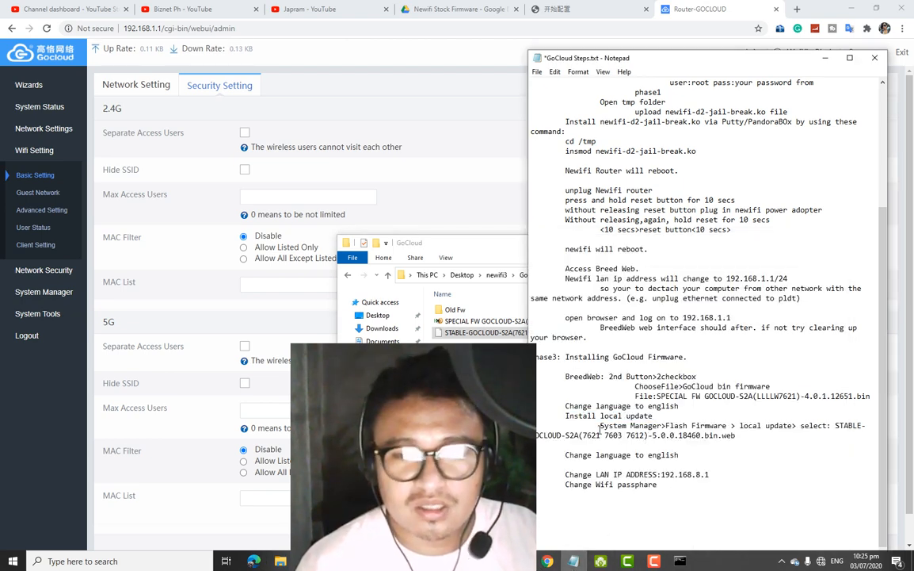
{"action": "left_click_drag", "start_coordinate": [599, 425], "coordinate": [662, 428]}
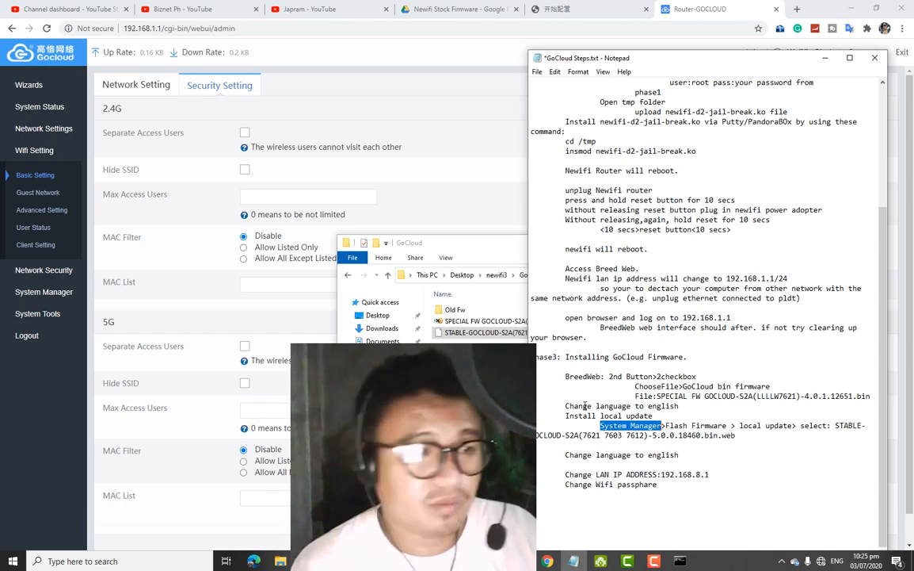
Pick the STABLE-GOCLOUD-S2A 5.0.0.18460 .bin.web image under Flash Firmware > Local Upgrade and flash it
{"action": "left_click", "coordinate": [57, 295]}
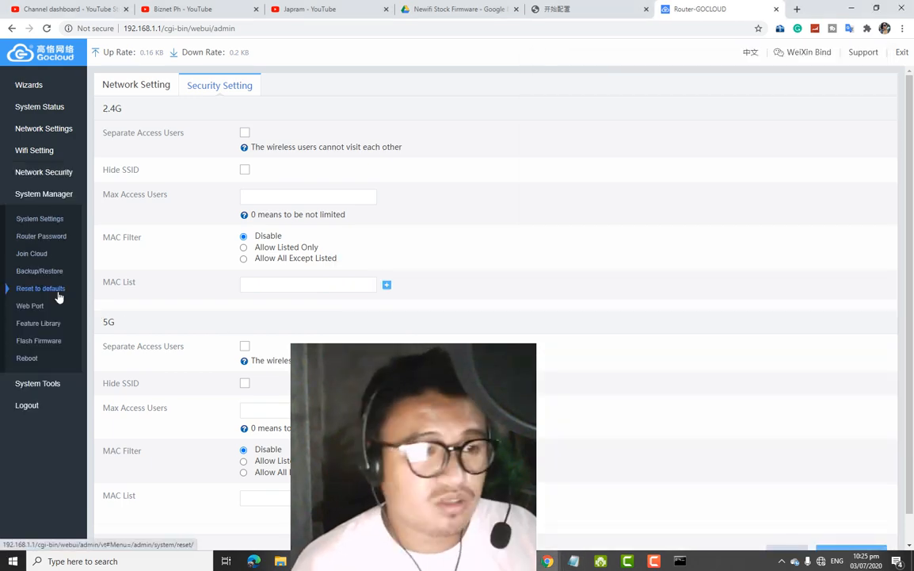
{"action": "left_click", "coordinate": [48, 343]}
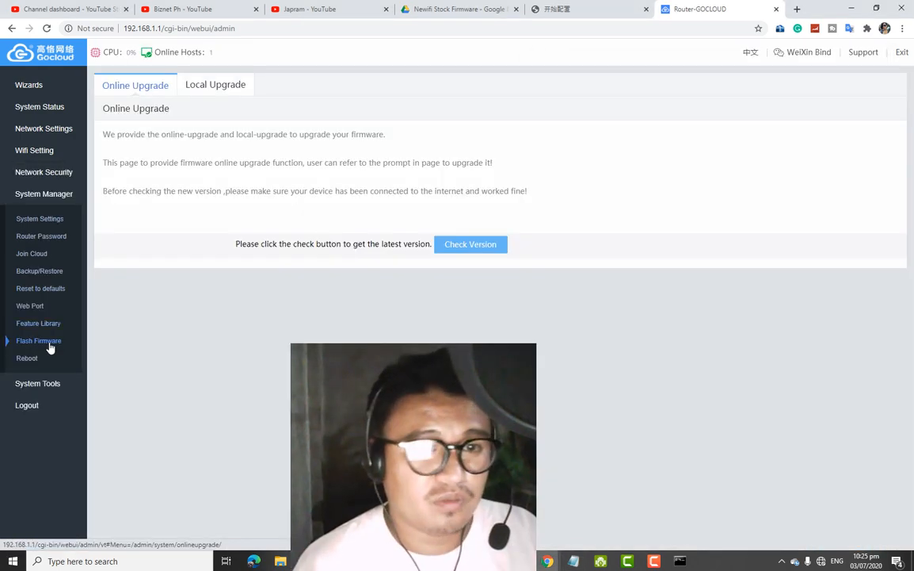
{"action": "left_click", "coordinate": [212, 96]}
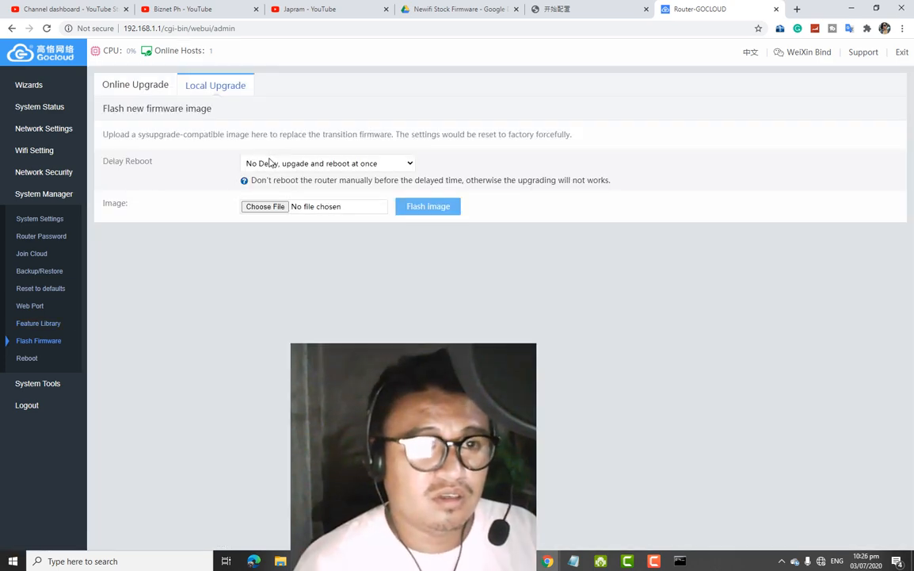
{"action": "left_click", "coordinate": [264, 206]}
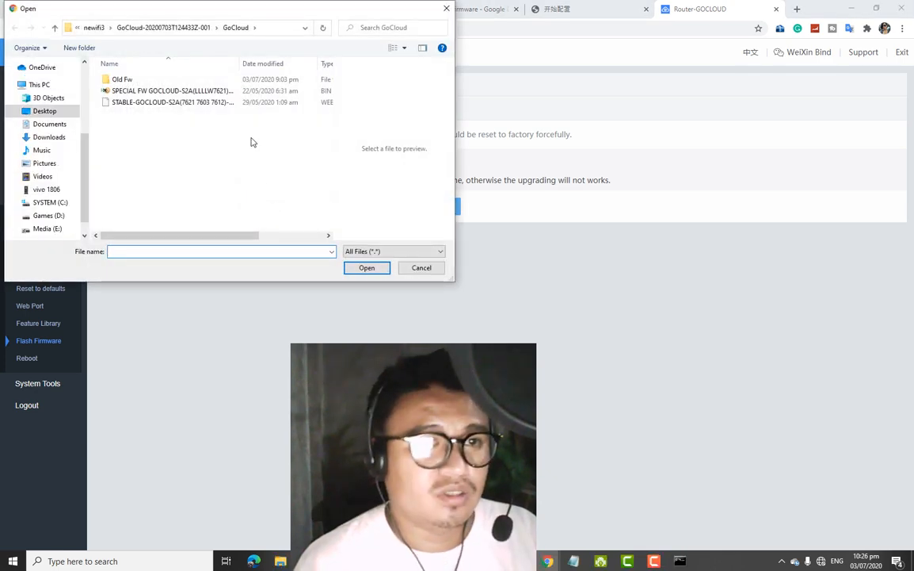
{"action": "left_click_drag", "start_coordinate": [239, 63], "coordinate": [336, 76]}
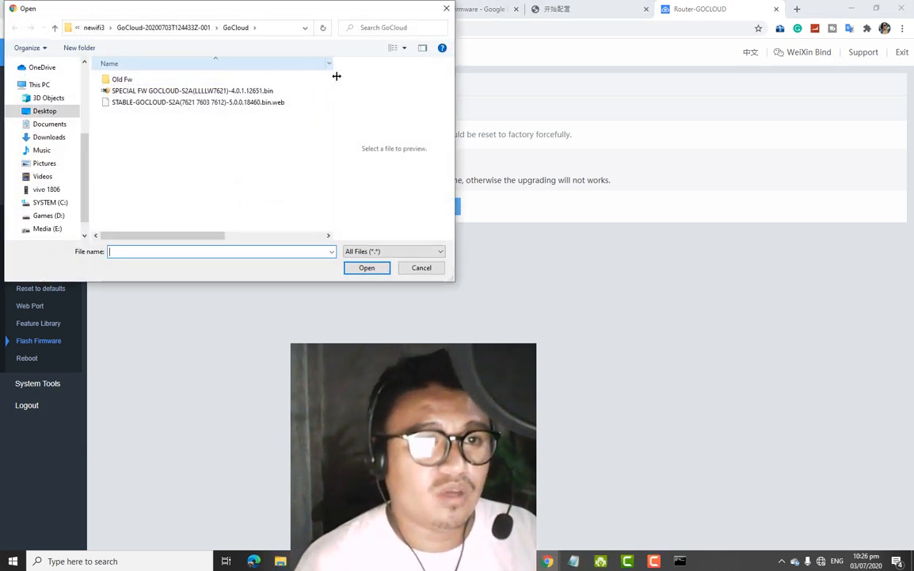
{"action": "left_click", "coordinate": [282, 105]}
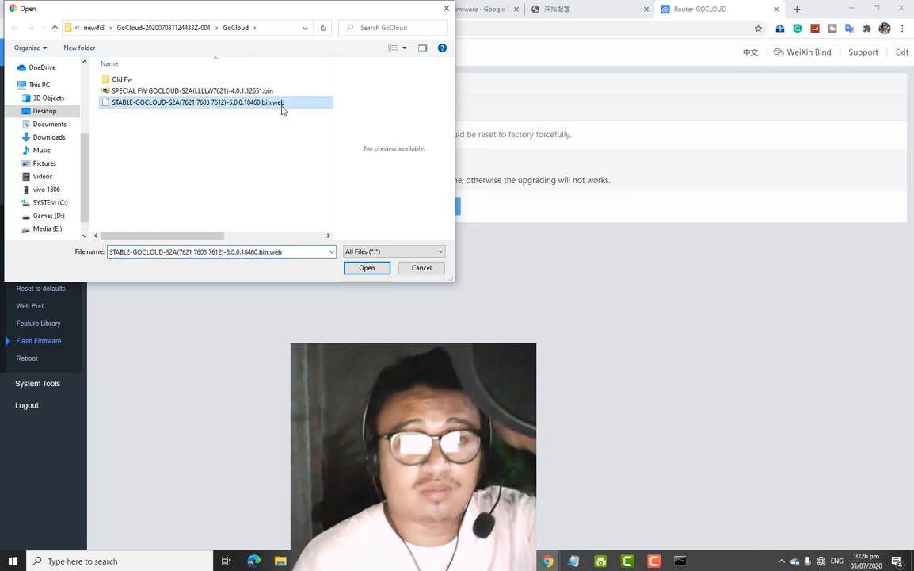
{"action": "left_click", "coordinate": [367, 267]}
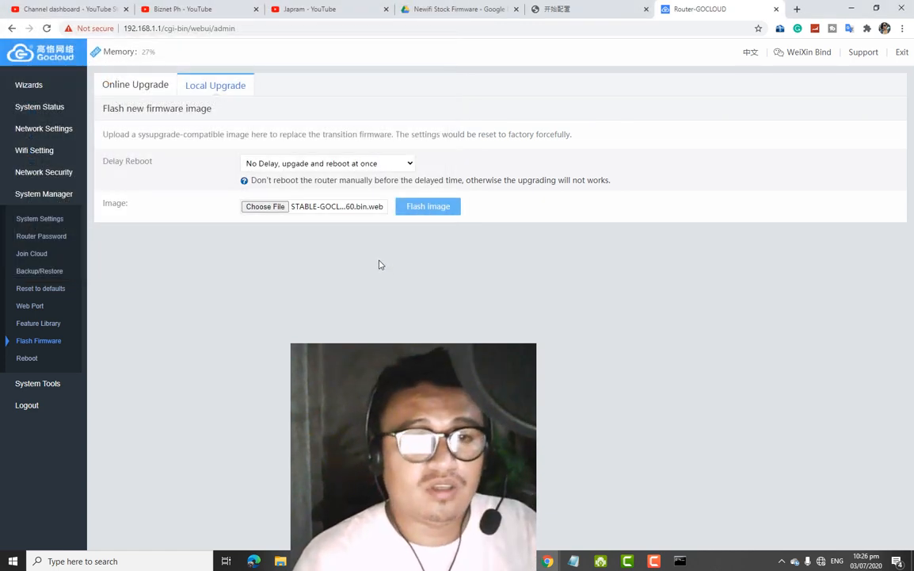
{"action": "left_click", "coordinate": [438, 210]}
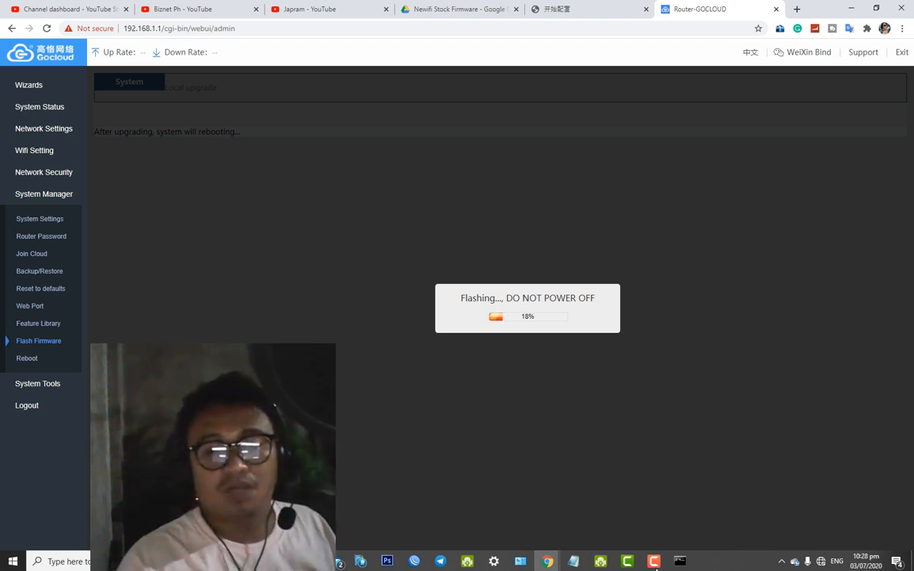
Monitor the STABLE 5.0.0.18460 firmware flash as it progresses, bringing up the Windows Networks prompt
{"action": "mouse_move", "coordinate": [654, 560]}
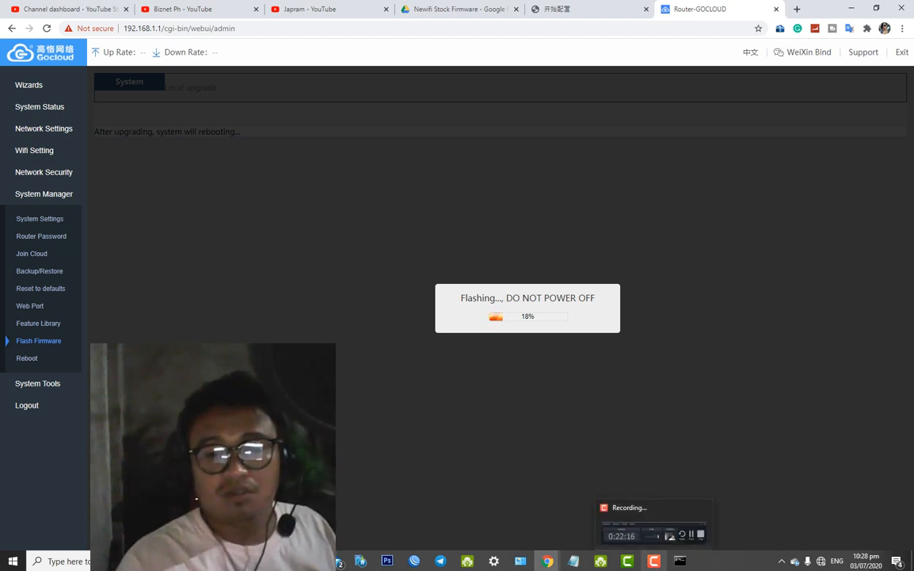
{"action": "left_click", "coordinate": [654, 527]}
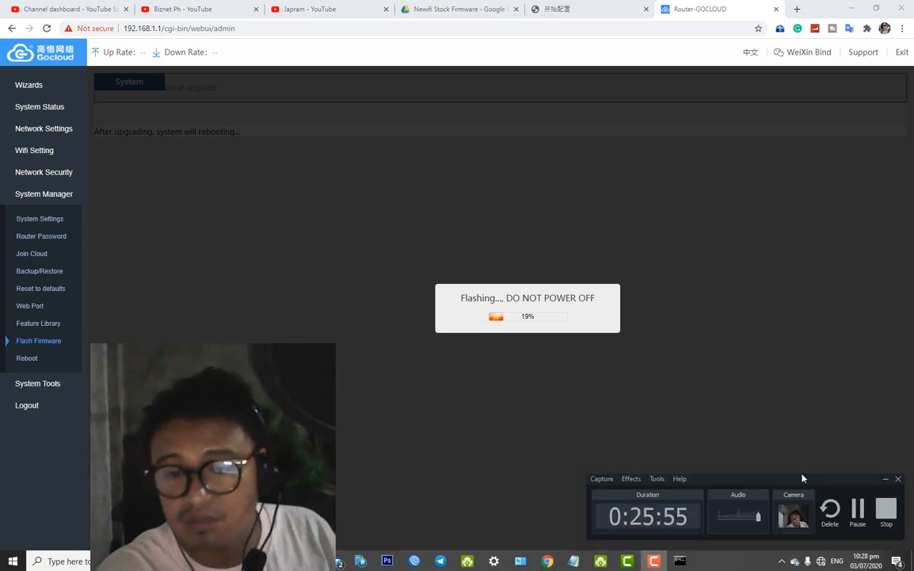
{"action": "left_click_drag", "start_coordinate": [802, 478], "coordinate": [781, 462]}
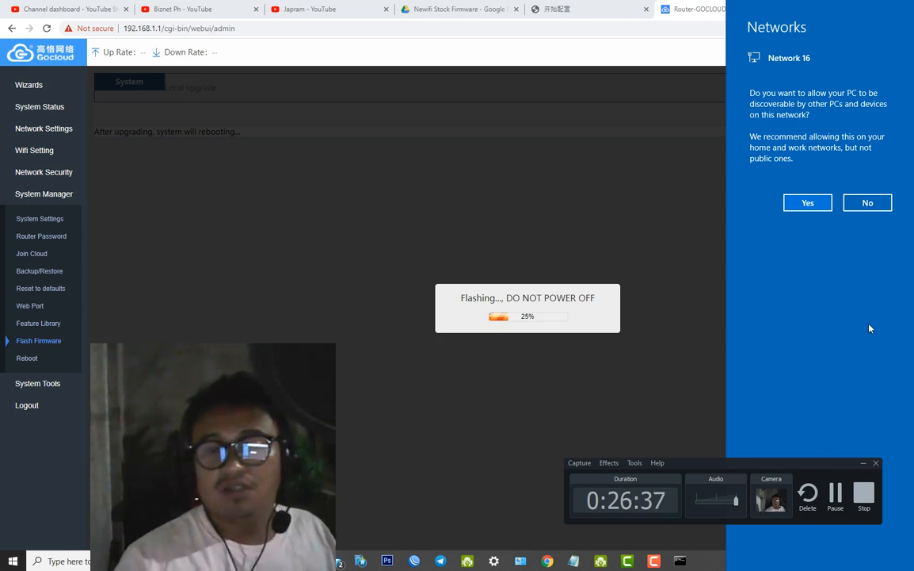
Allow the PC to be discoverable on Network 16 and sign back in with the admin password
{"action": "left_click", "coordinate": [826, 208]}
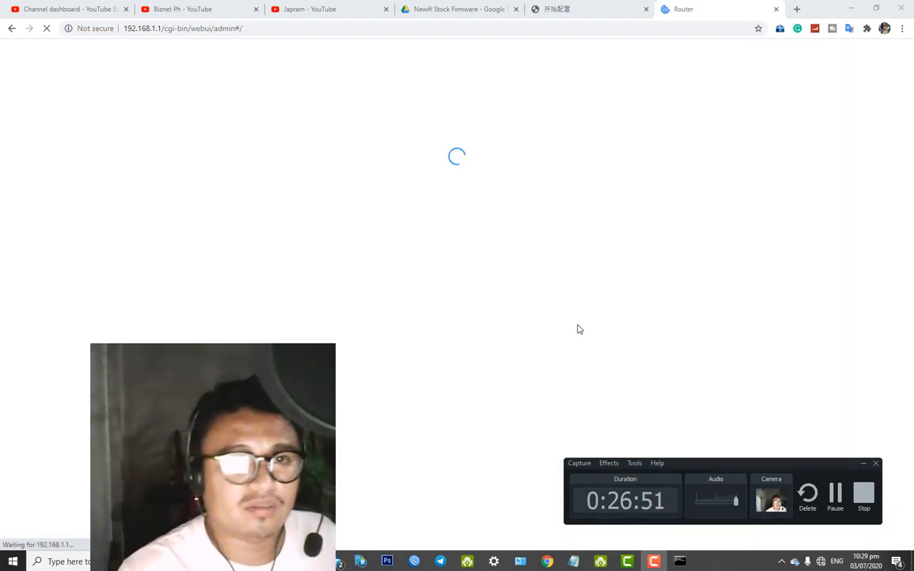
{"action": "left_click_drag", "start_coordinate": [820, 470], "coordinate": [836, 377]}
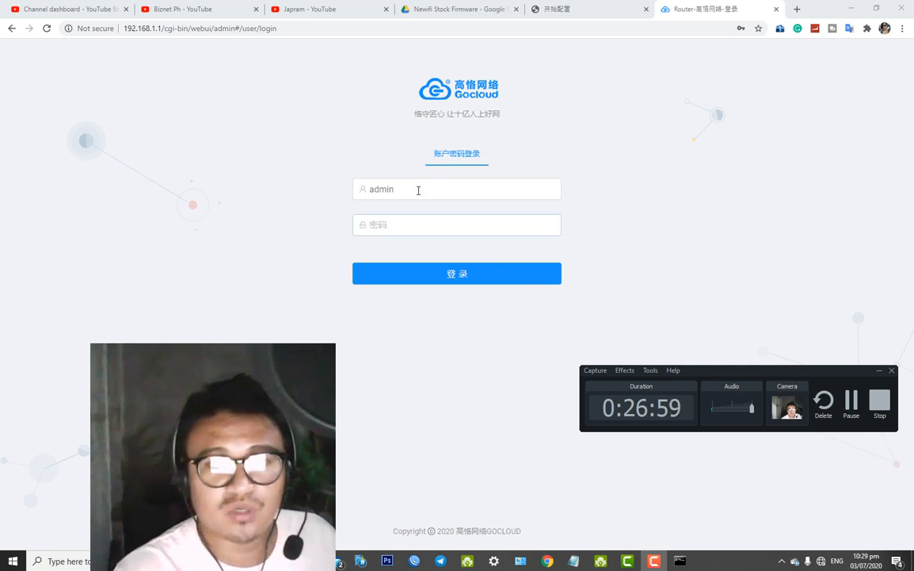
{"action": "left_click", "coordinate": [419, 230]}
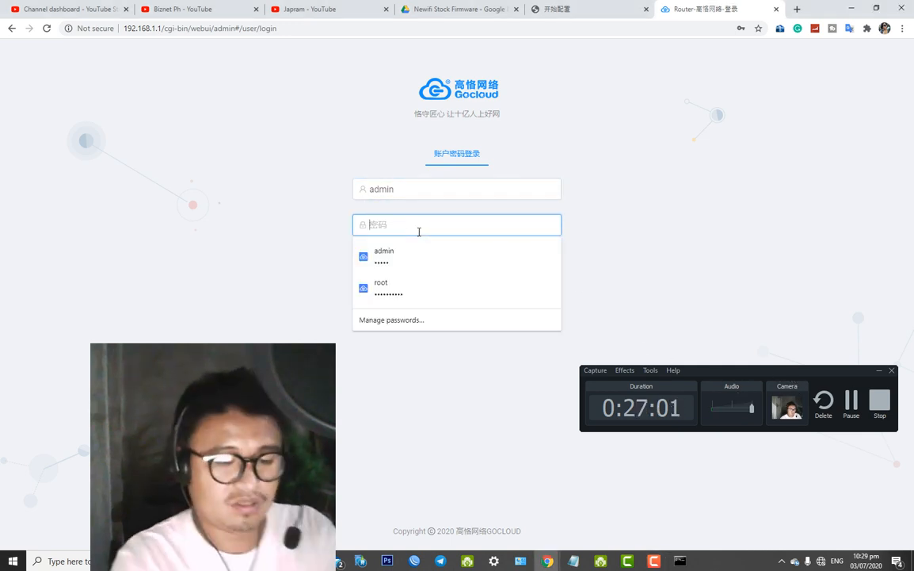
{"action": "type", "text": "adm"}
{"action": "key", "text": "Return"}
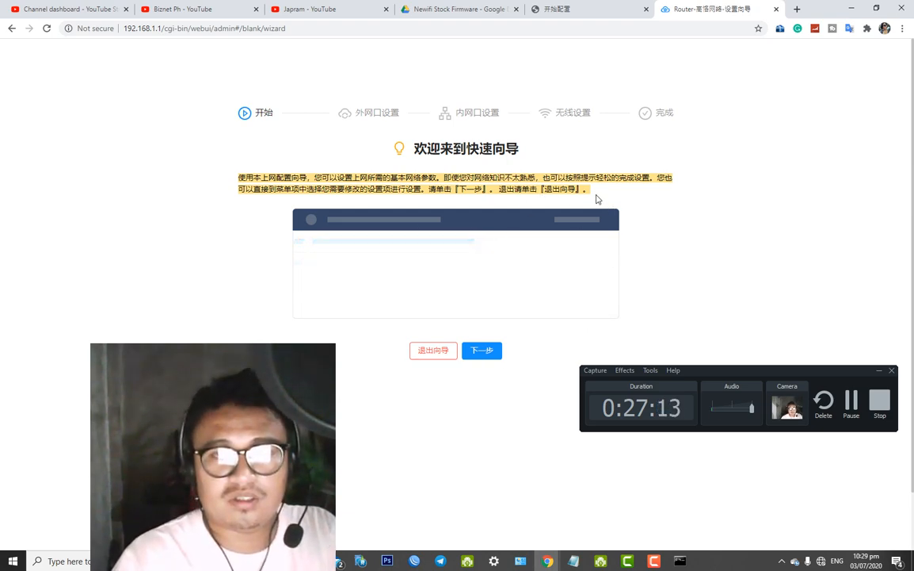
Copy the setup wizard's Chinese welcome text
{"action": "left_click_drag", "start_coordinate": [586, 198], "coordinate": [255, 120]}
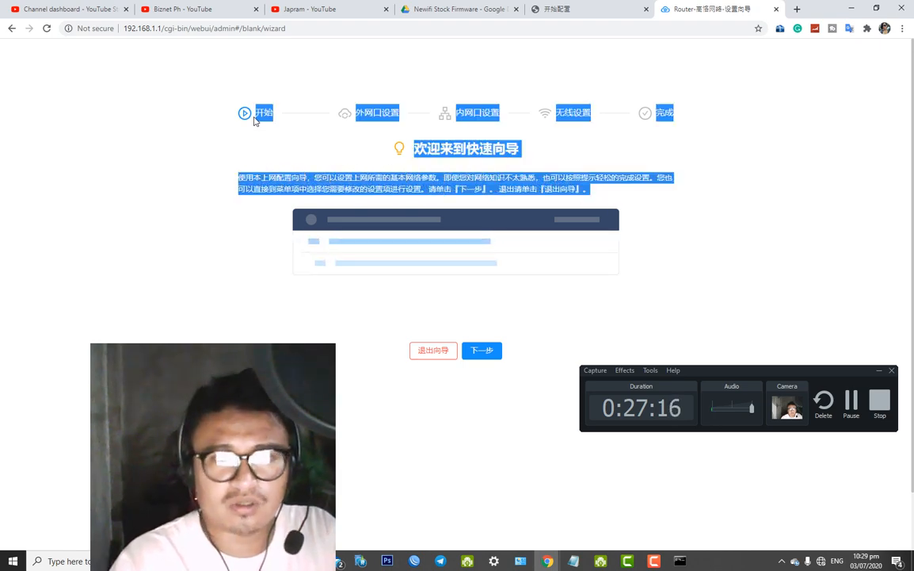
{"action": "right_click", "coordinate": [373, 117]}
{"action": "left_click", "coordinate": [404, 130]}
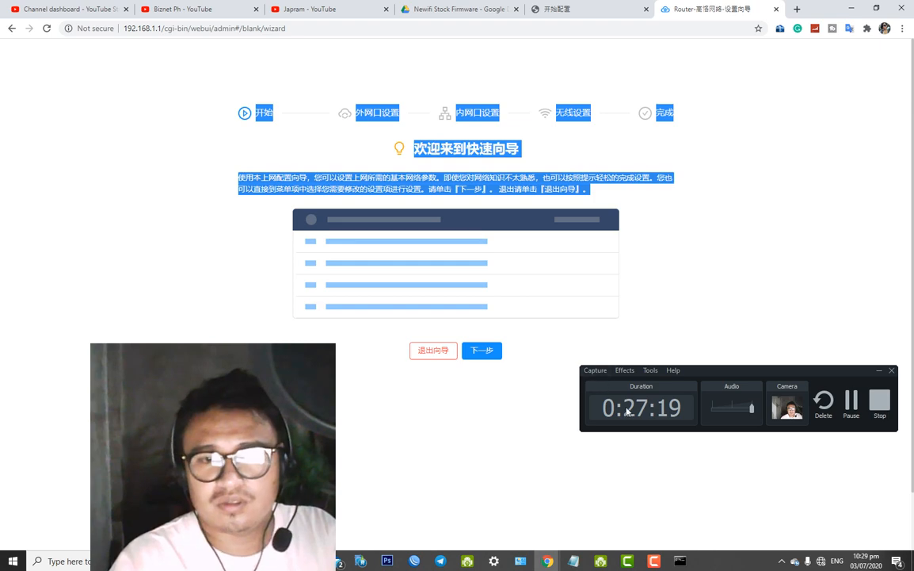
{"action": "left_click", "coordinate": [525, 397]}
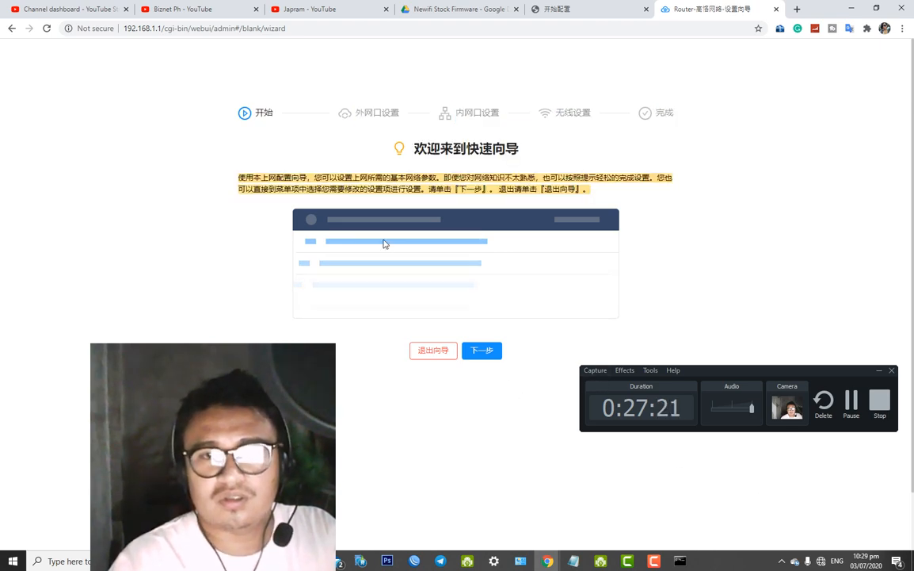
Enable the Ethernet 2 adapter in Network Connections and open a new Chrome tab
{"action": "left_click", "coordinate": [795, 560]}
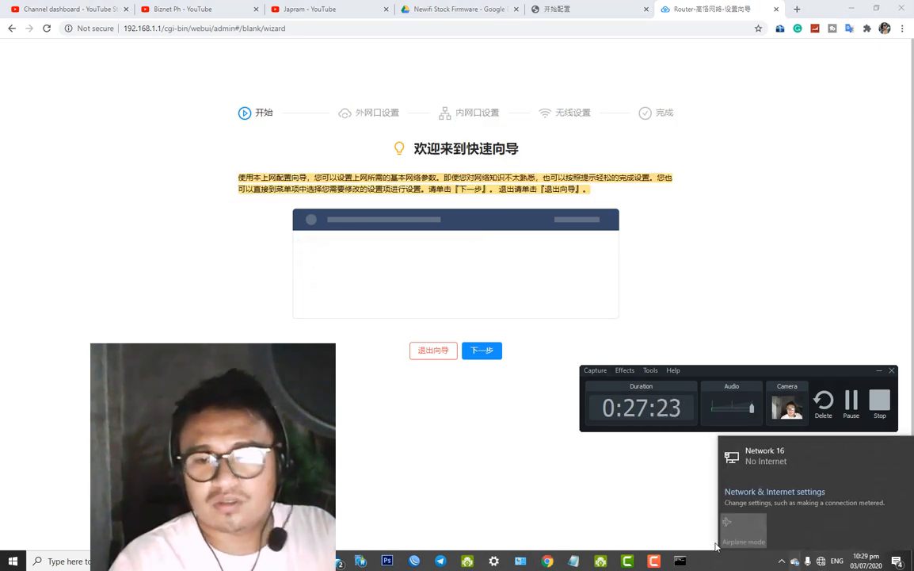
{"action": "left_click", "coordinate": [520, 560]}
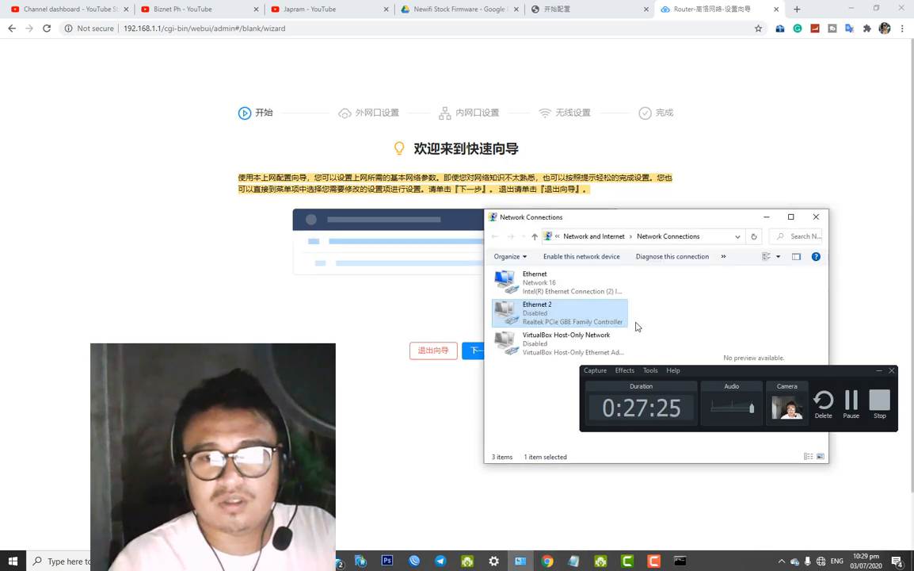
{"action": "right_click", "coordinate": [585, 285]}
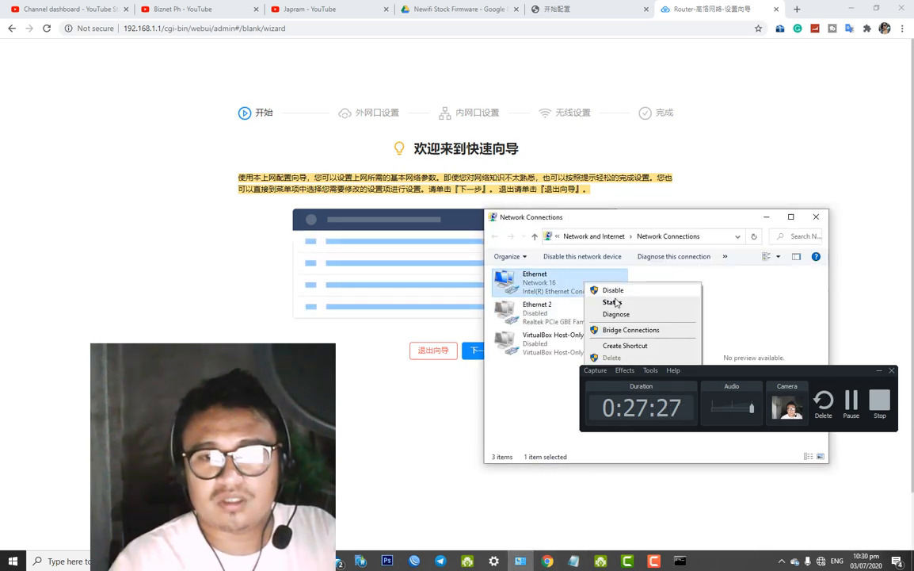
{"action": "right_click", "coordinate": [545, 320]}
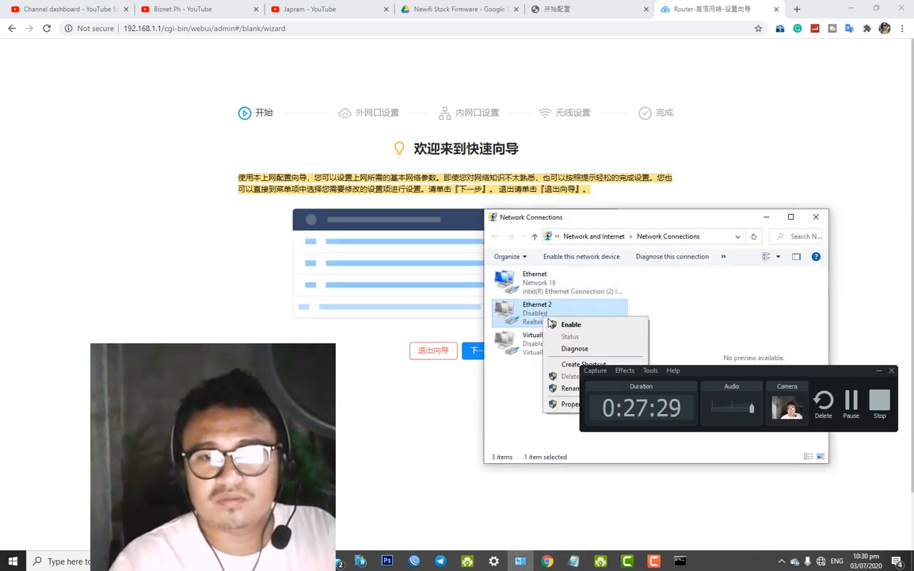
{"action": "left_click", "coordinate": [553, 327]}
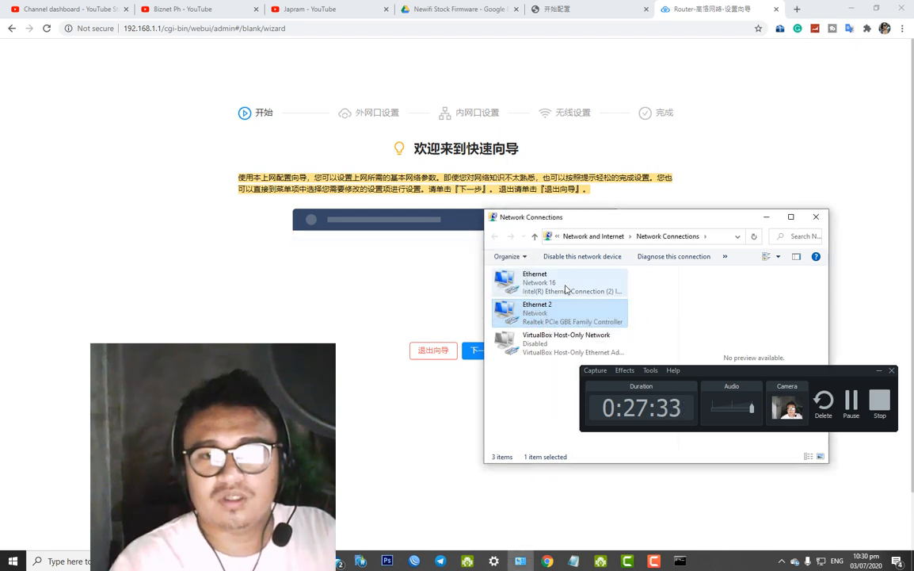
{"action": "left_click", "coordinate": [797, 9]}
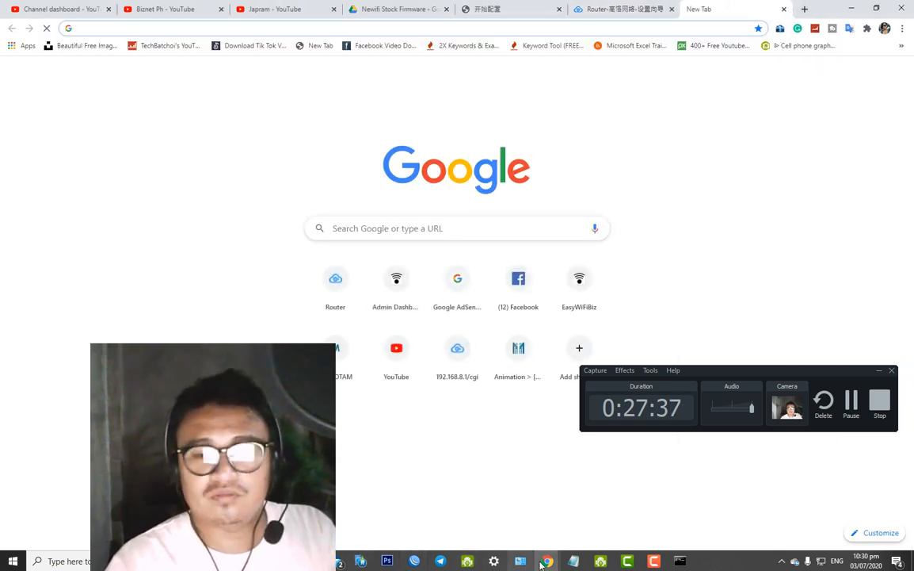
Paste the copied wizard text into Google Translate in place of the previous text
{"action": "mouse_move", "coordinate": [547, 560]}
{"action": "left_click", "coordinate": [614, 503]}
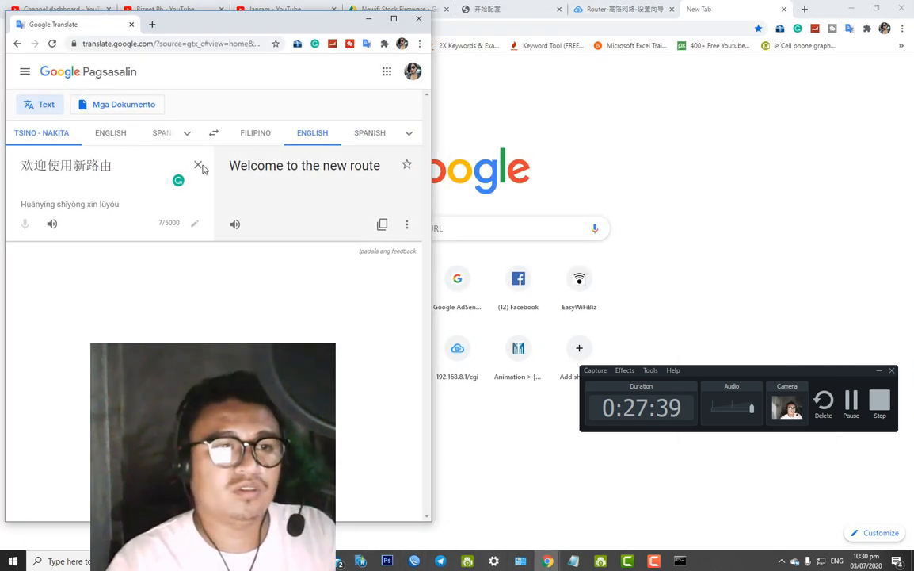
{"action": "left_click", "coordinate": [198, 165]}
{"action": "key", "text": "ctrl+v"}
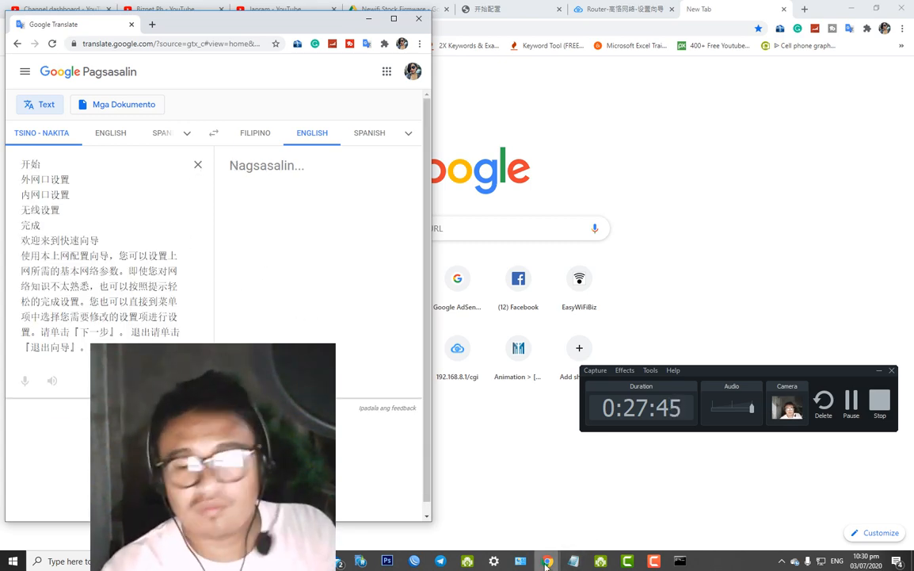
{"action": "mouse_move", "coordinate": [648, 558]}
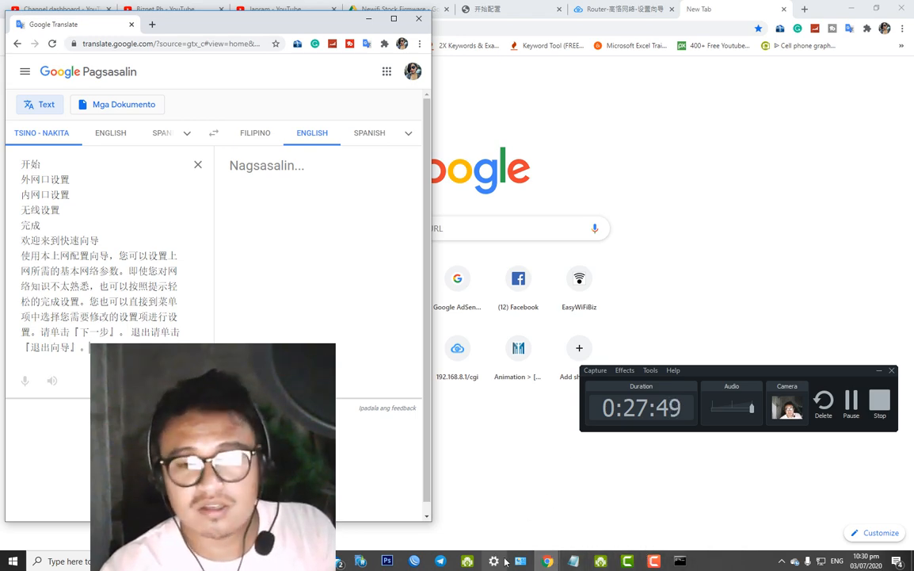
{"action": "mouse_move", "coordinate": [547, 561]}
{"action": "left_click", "coordinate": [515, 507]}
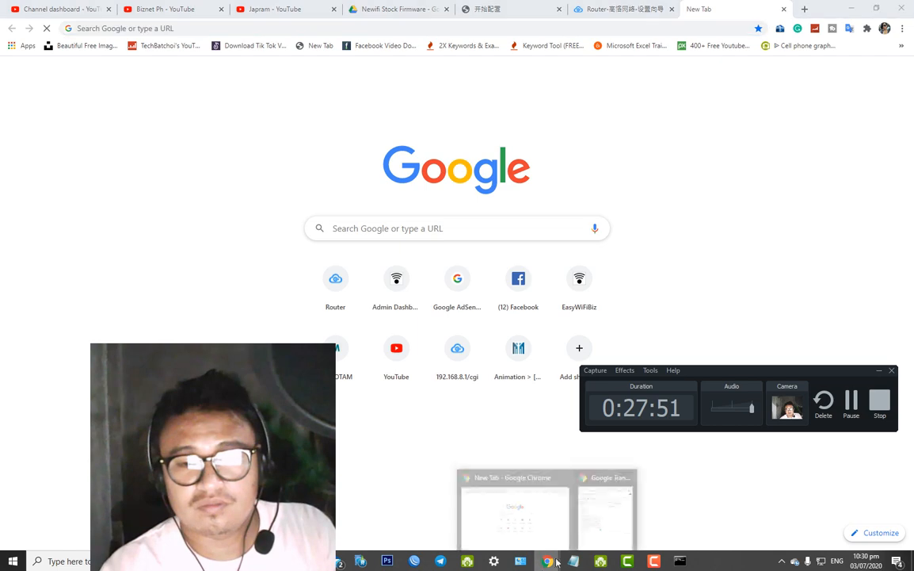
{"action": "left_click", "coordinate": [603, 527]}
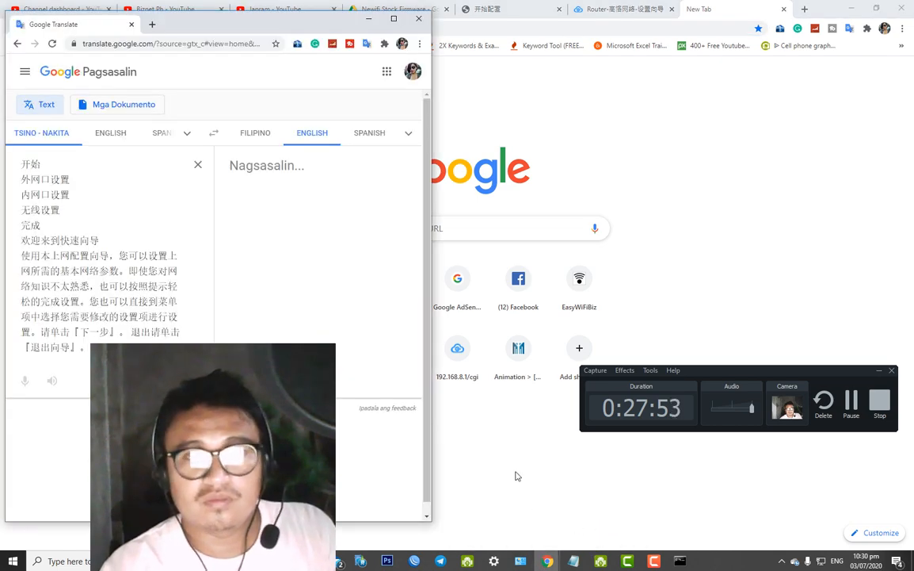
Disable the Ethernet adapter in Network Connections
{"action": "left_click", "coordinate": [521, 560]}
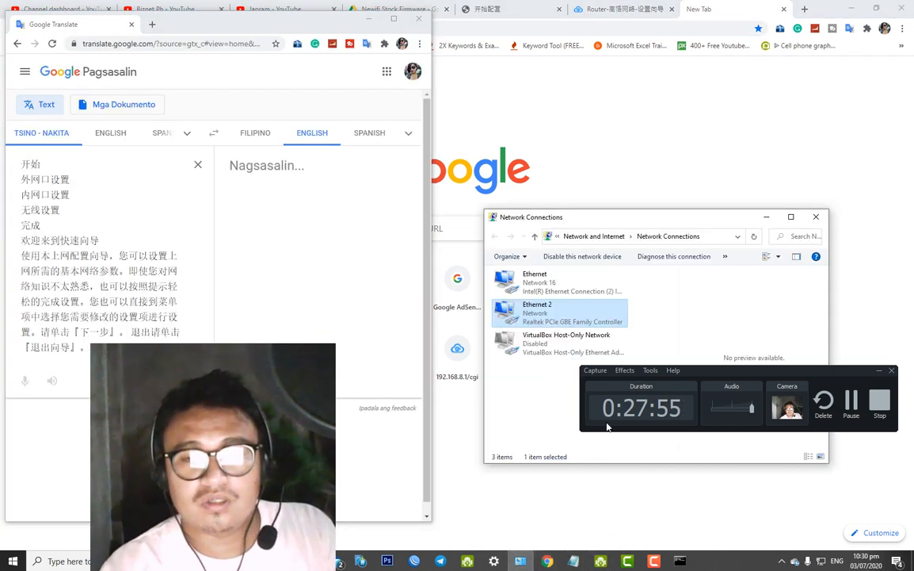
{"action": "right_click", "coordinate": [538, 295]}
{"action": "left_click", "coordinate": [565, 296]}
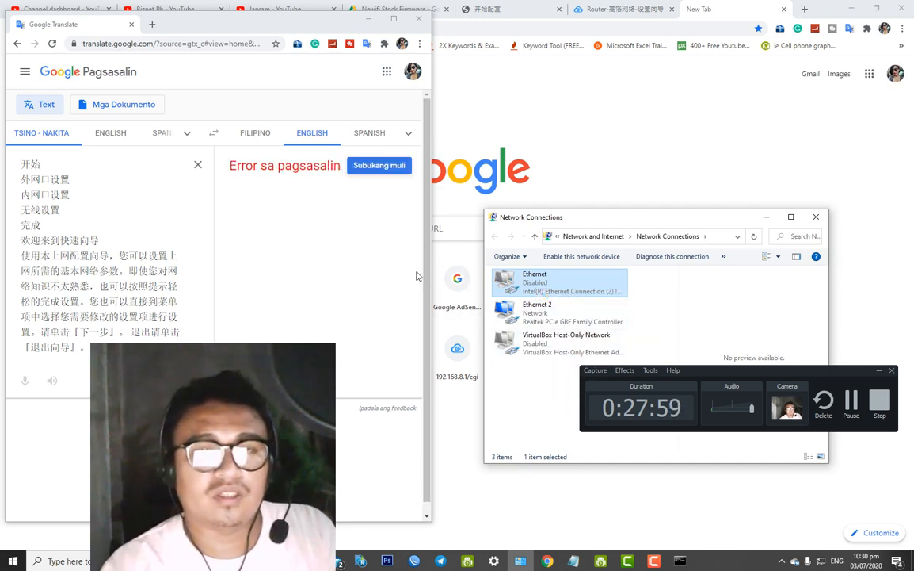
Retry the failed translation to get the English text, then return to the router wizard tab
{"action": "left_click", "coordinate": [378, 167]}
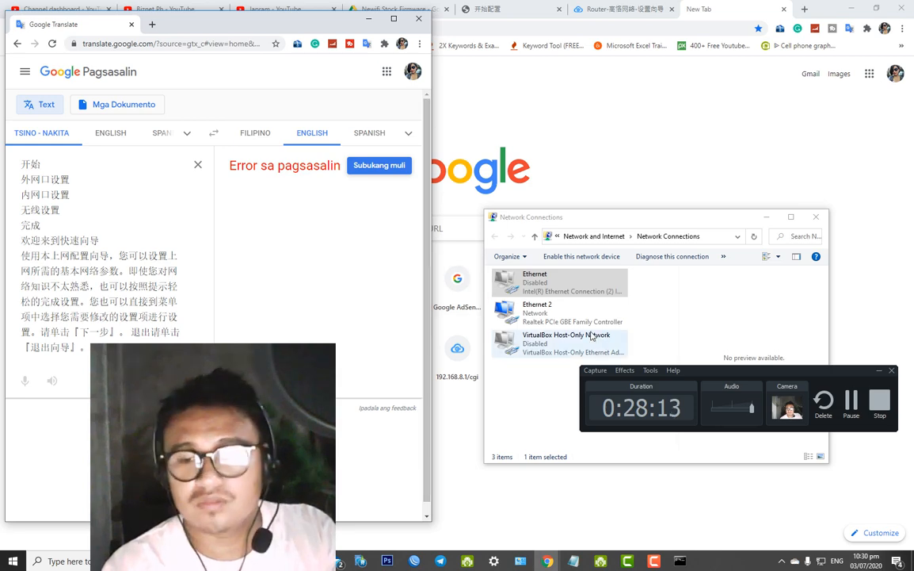
{"action": "left_click", "coordinate": [366, 170]}
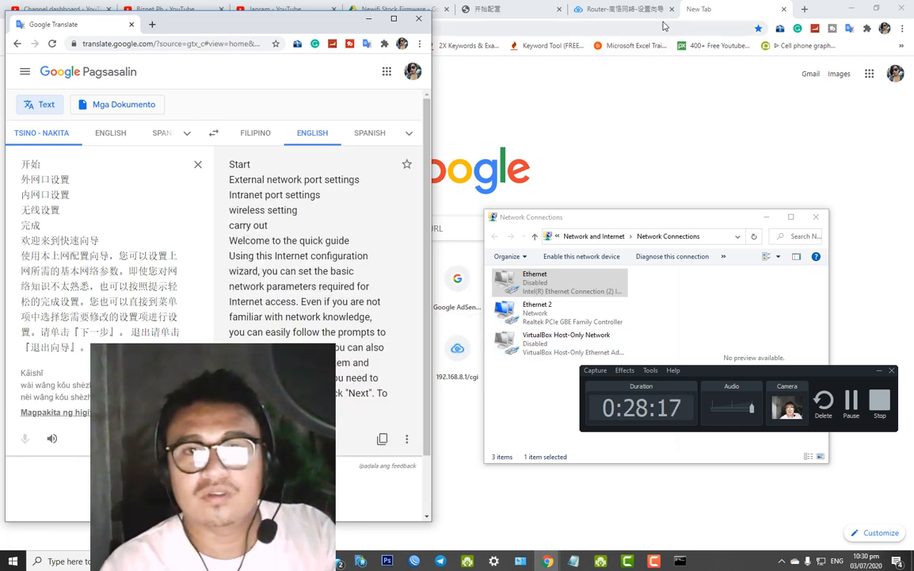
{"action": "left_click", "coordinate": [606, 10]}
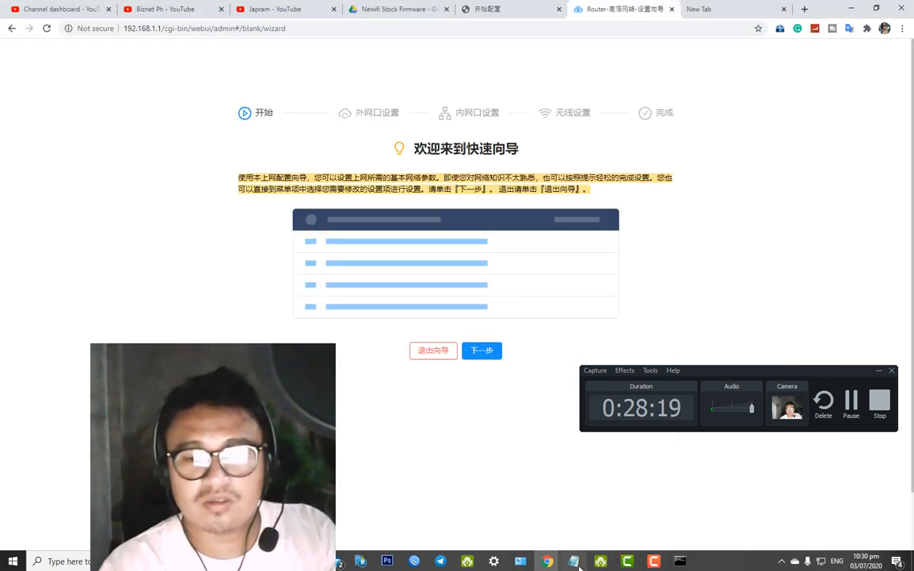
Bring up the setup notes and the translation window and arrange them side by side to compare
{"action": "left_click", "coordinate": [573, 560]}
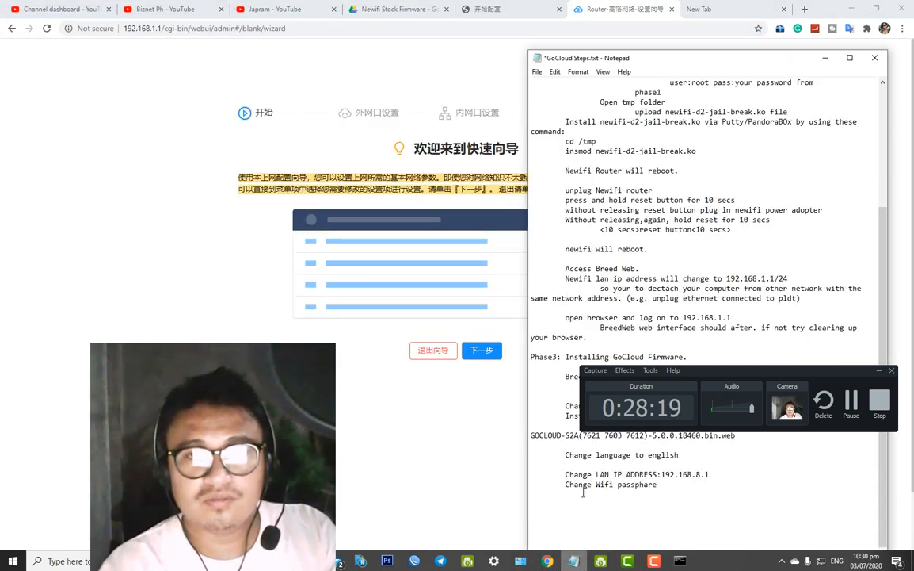
{"action": "left_click", "coordinate": [547, 560]}
{"action": "left_click", "coordinate": [605, 511]}
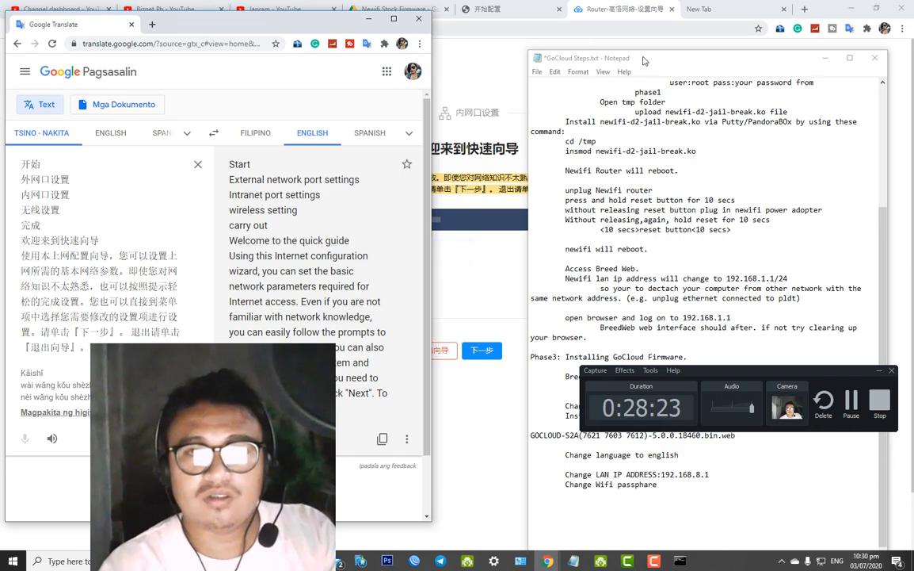
{"action": "left_click_drag", "start_coordinate": [644, 60], "coordinate": [787, 120]}
{"action": "left_click_drag", "start_coordinate": [262, 30], "coordinate": [136, 54]}
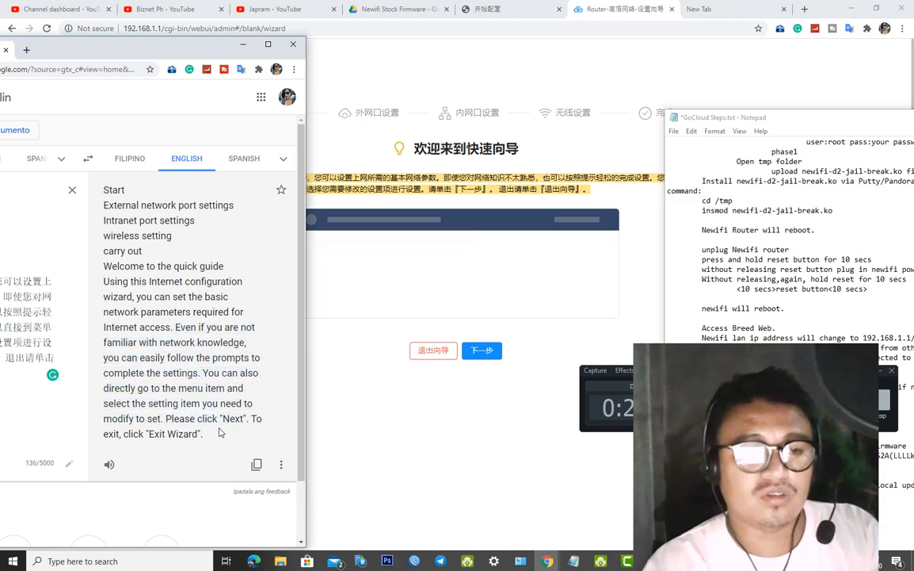
Minimize the translation and notes windows, then exit the quick-setup wizard
{"action": "left_click", "coordinate": [244, 45]}
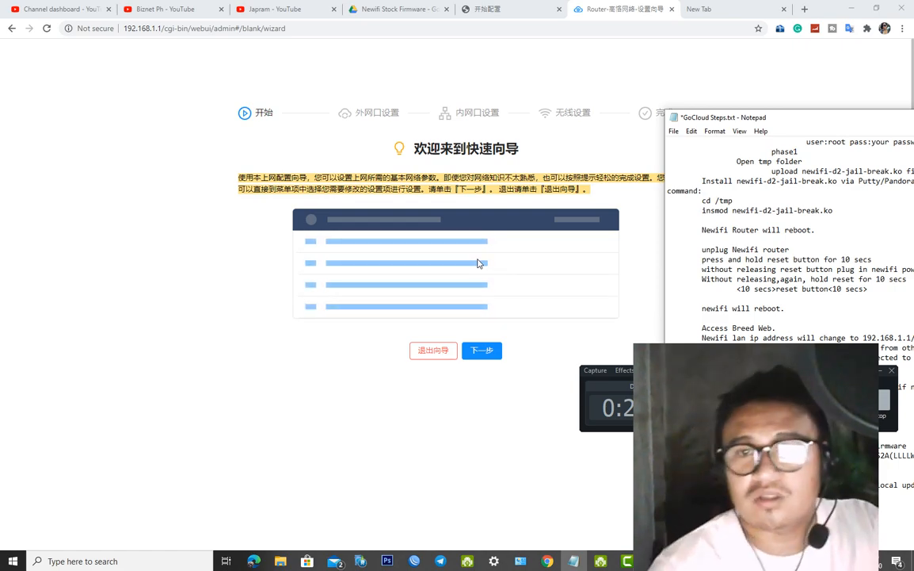
{"action": "left_click_drag", "start_coordinate": [800, 118], "coordinate": [118, 139]}
{"action": "left_click", "coordinate": [275, 145]}
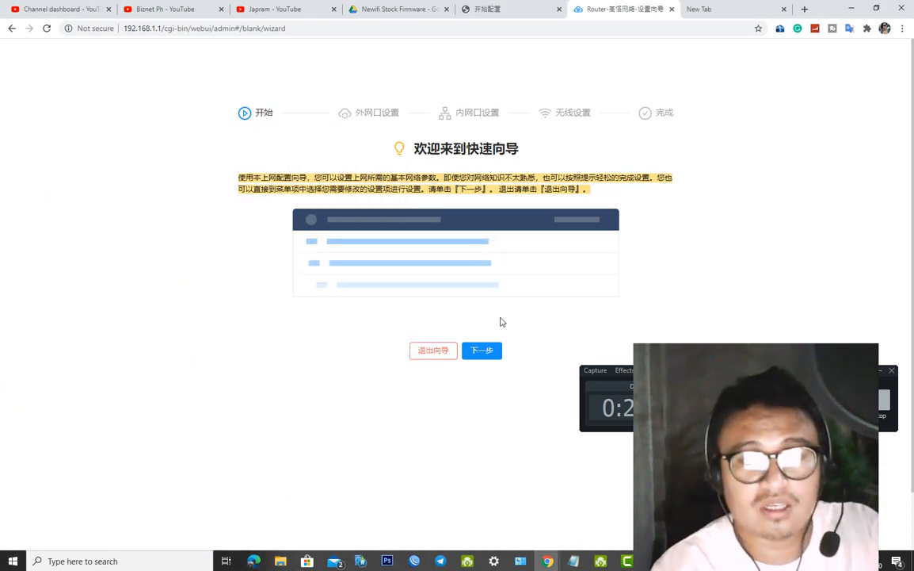
{"action": "left_click", "coordinate": [439, 359]}
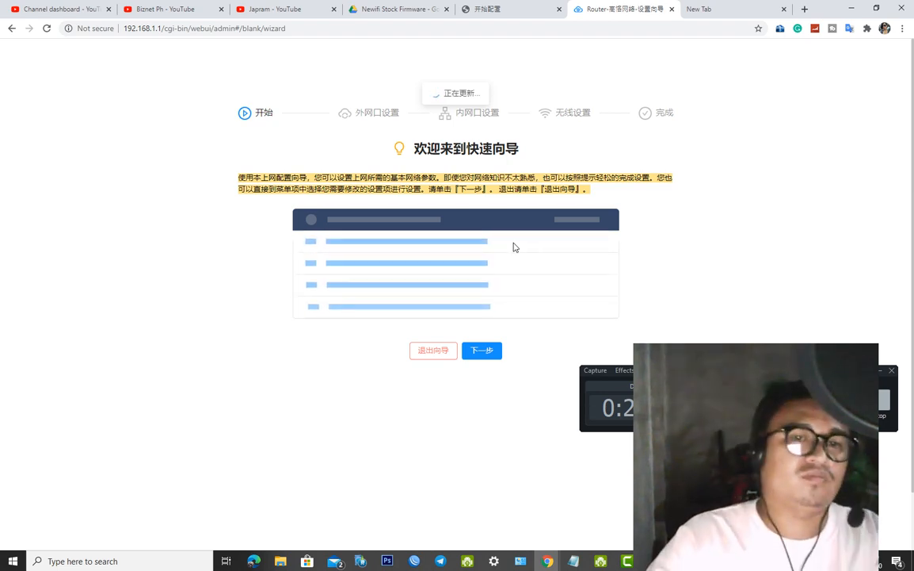
Enable the Ethernet adapter in Network Connections and move that window to the bottom-right corner
{"action": "left_click", "coordinate": [521, 561]}
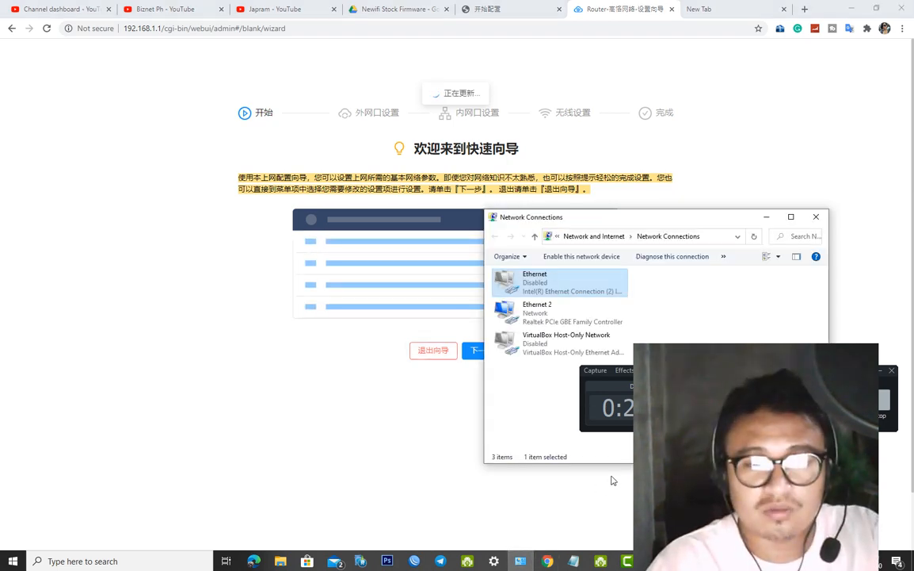
{"action": "right_click", "coordinate": [568, 284]}
{"action": "left_click", "coordinate": [573, 294]}
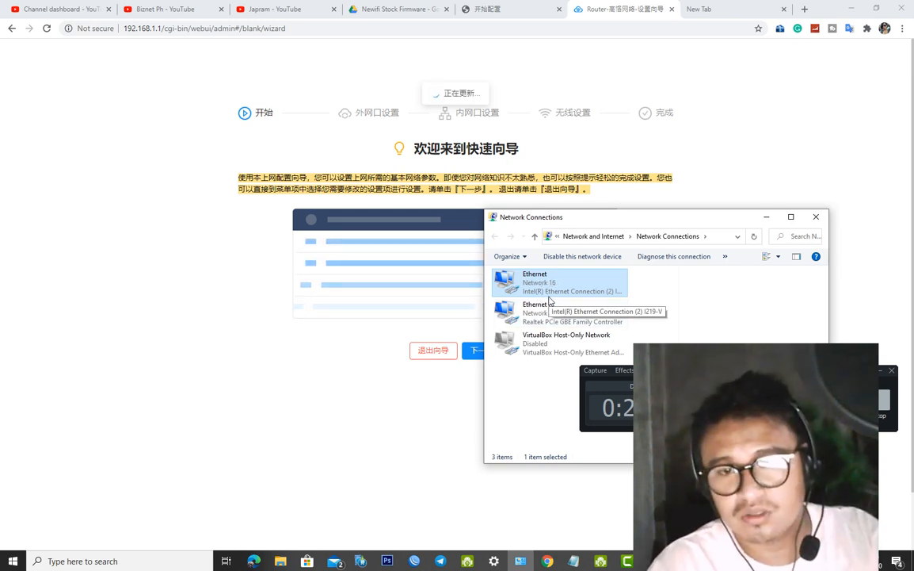
{"action": "left_click_drag", "start_coordinate": [623, 229], "coordinate": [683, 430]}
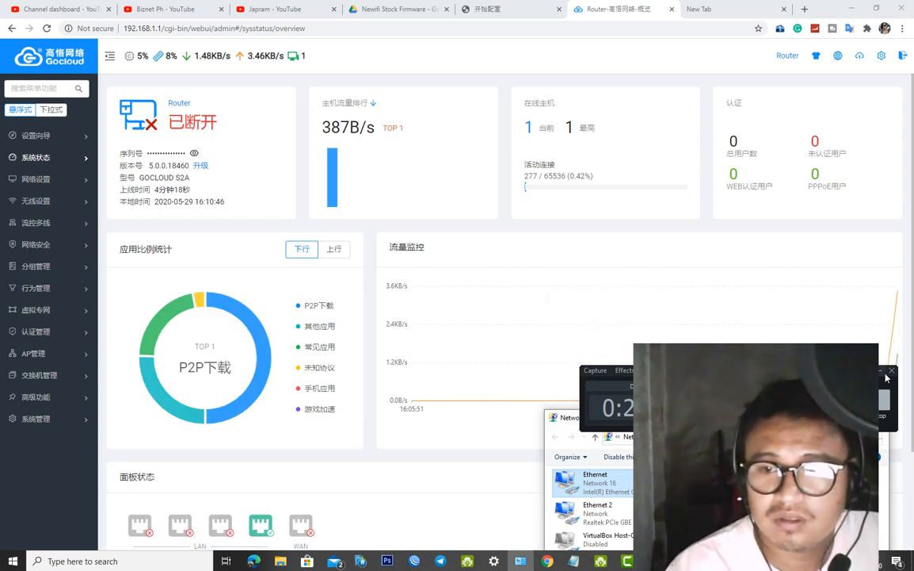
Minimize Network Connections, scroll the status overview, and bring up the globe icon's language dropdown
{"action": "left_click", "coordinate": [826, 418]}
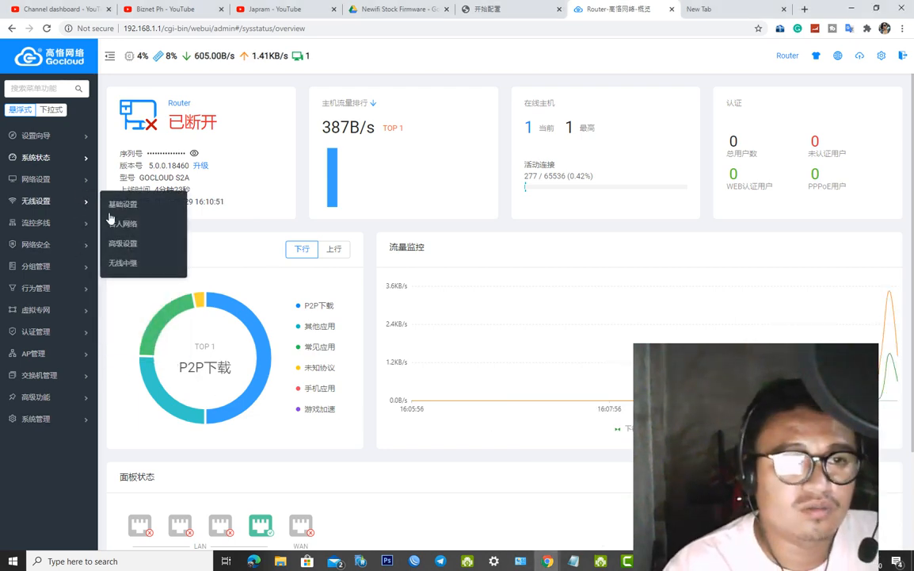
{"action": "scroll", "coordinate": [373, 347], "scroll_direction": "down", "scroll_amount": 3}
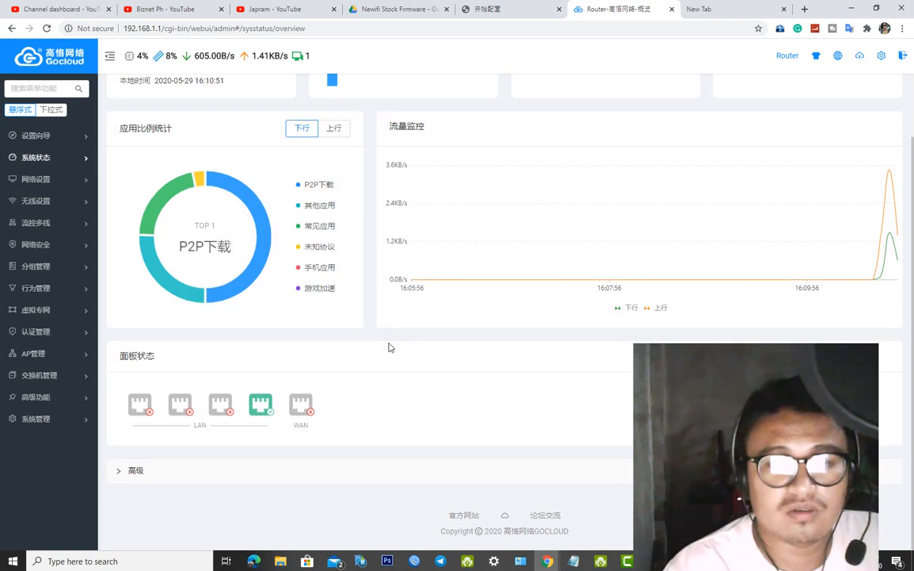
{"action": "scroll", "coordinate": [393, 357], "scroll_direction": "up", "scroll_amount": 3}
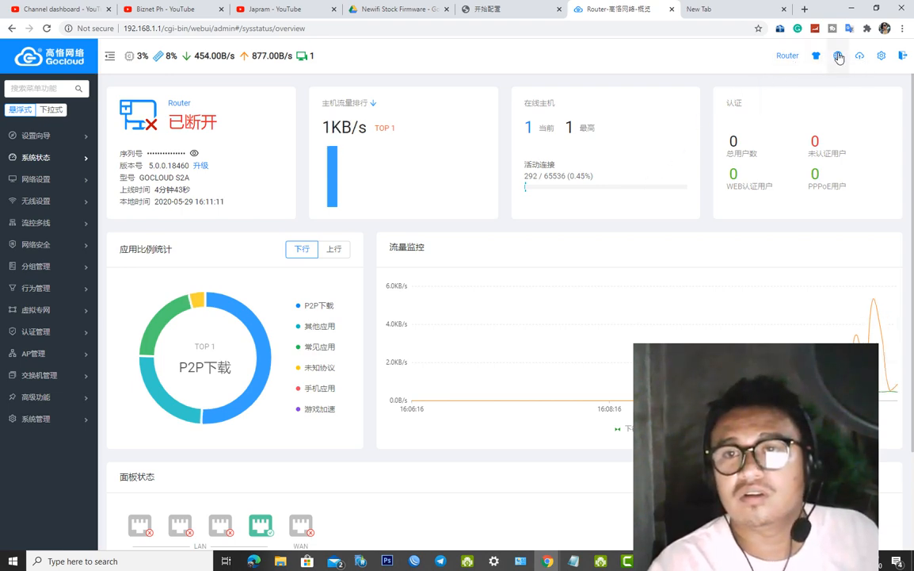
{"action": "mouse_move", "coordinate": [839, 58]}
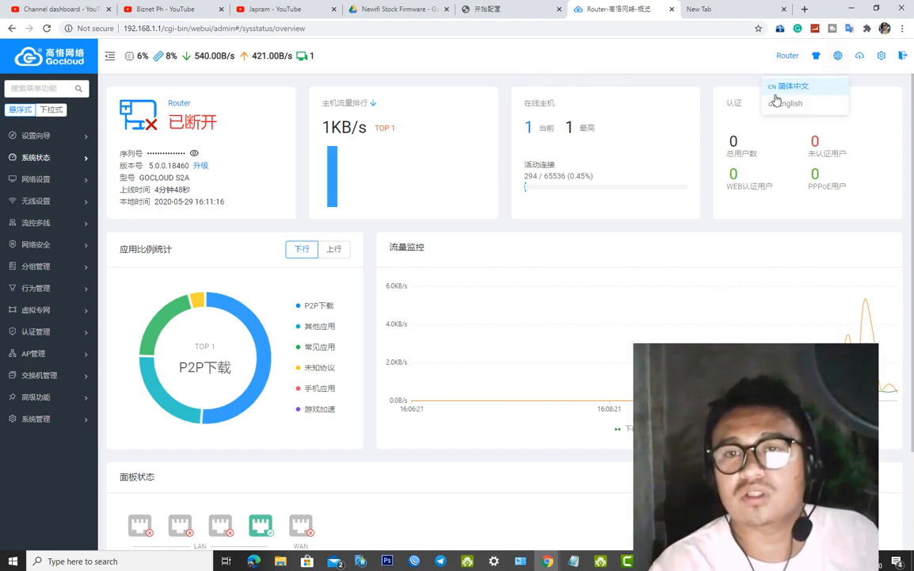
Choose English as the admin interface language, review the dashboard, and reload the page
{"action": "left_click", "coordinate": [787, 104]}
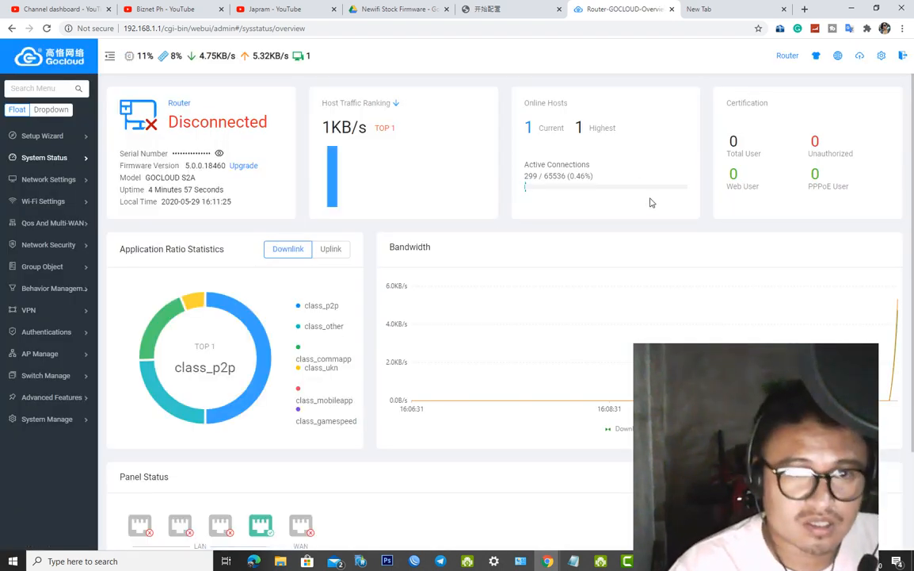
{"action": "scroll", "coordinate": [728, 164], "scroll_direction": "down", "scroll_amount": 3}
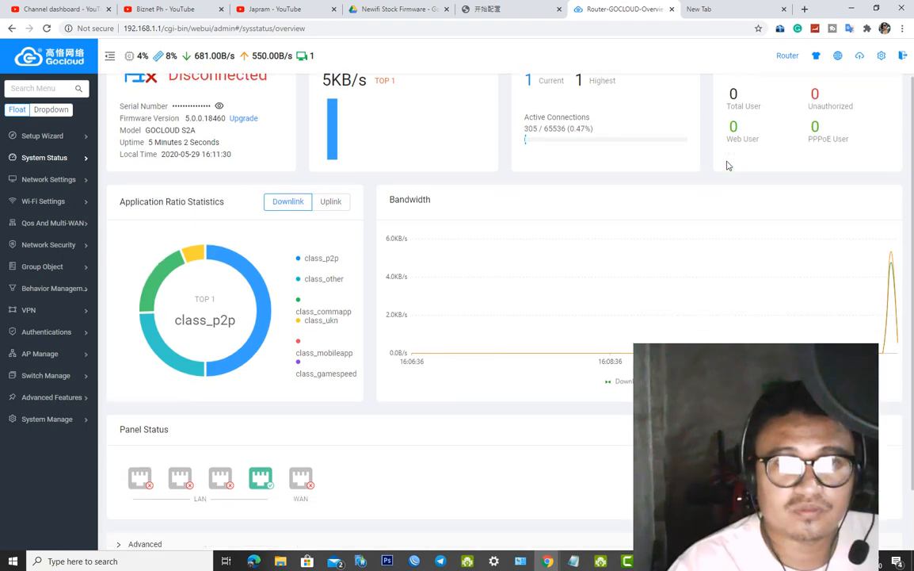
{"action": "scroll", "coordinate": [697, 182], "scroll_direction": "up", "scroll_amount": 3}
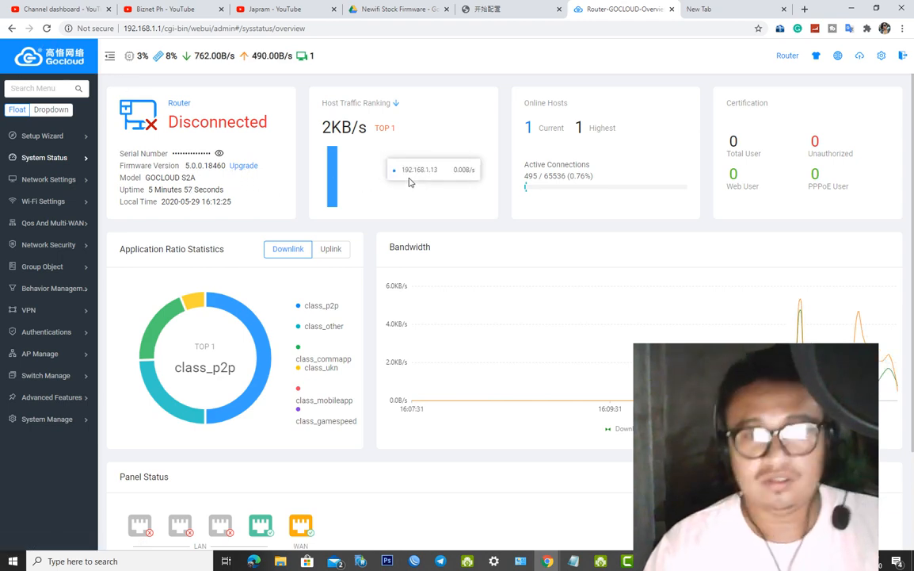
{"action": "key", "text": "F10"}
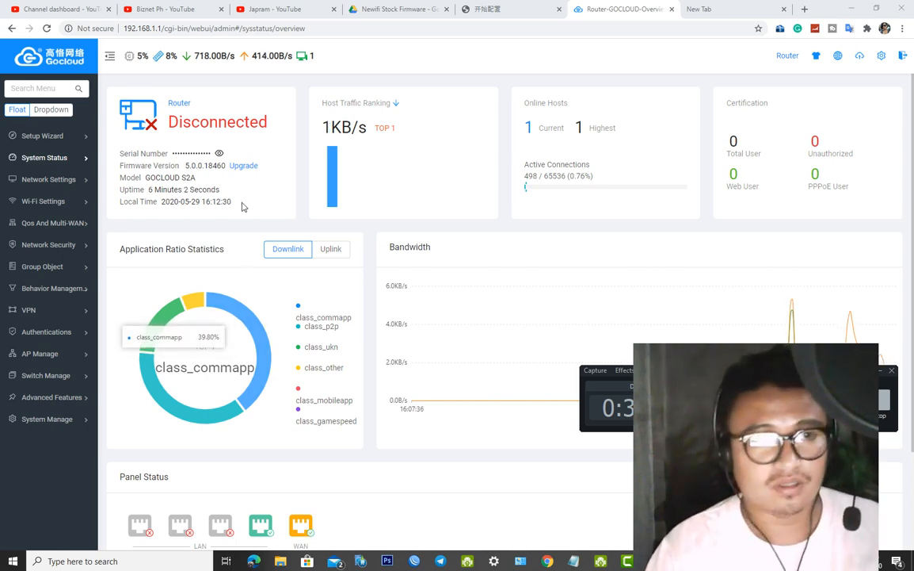
{"action": "left_click", "coordinate": [47, 28]}
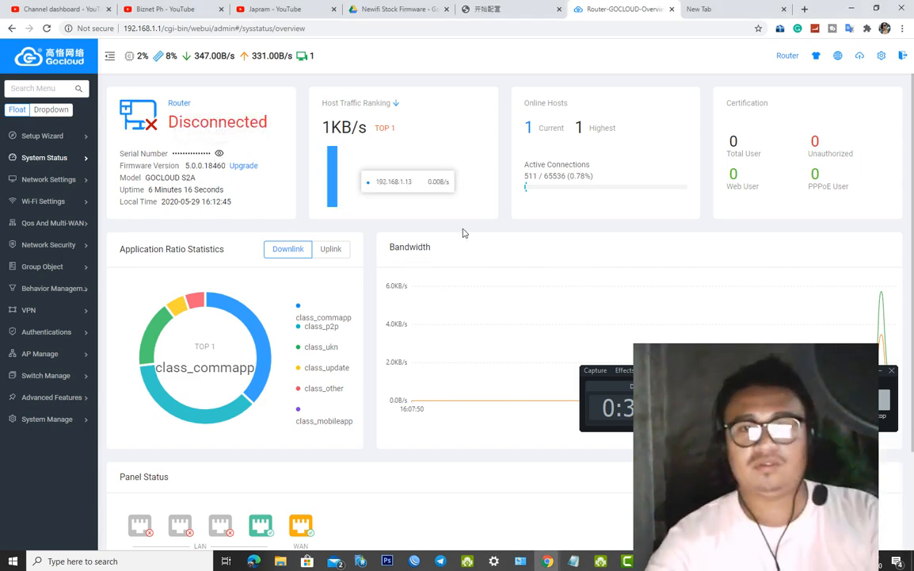
Check the Ethernet 2 adapter's status and highlight the router's Disconnected status on the dashboard
{"action": "mouse_move", "coordinate": [548, 560]}
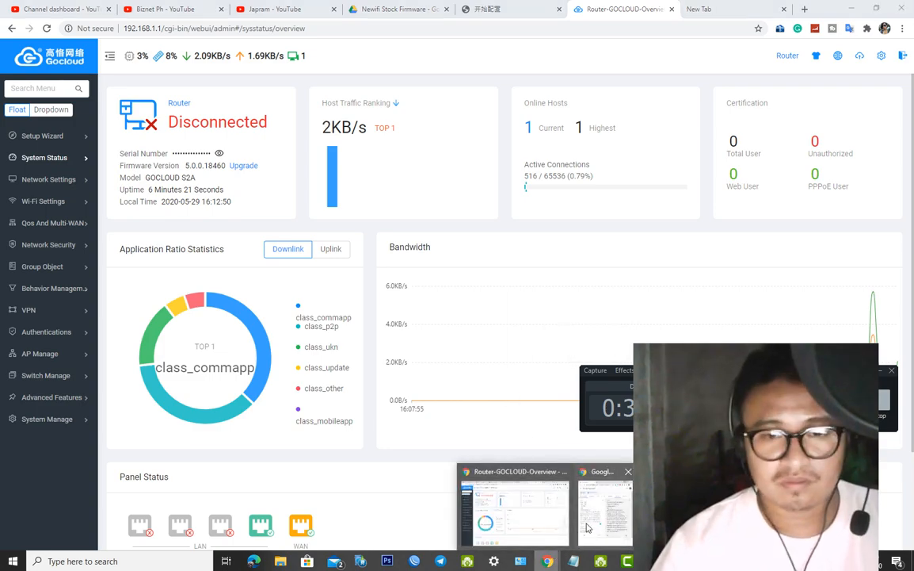
{"action": "left_click", "coordinate": [587, 528]}
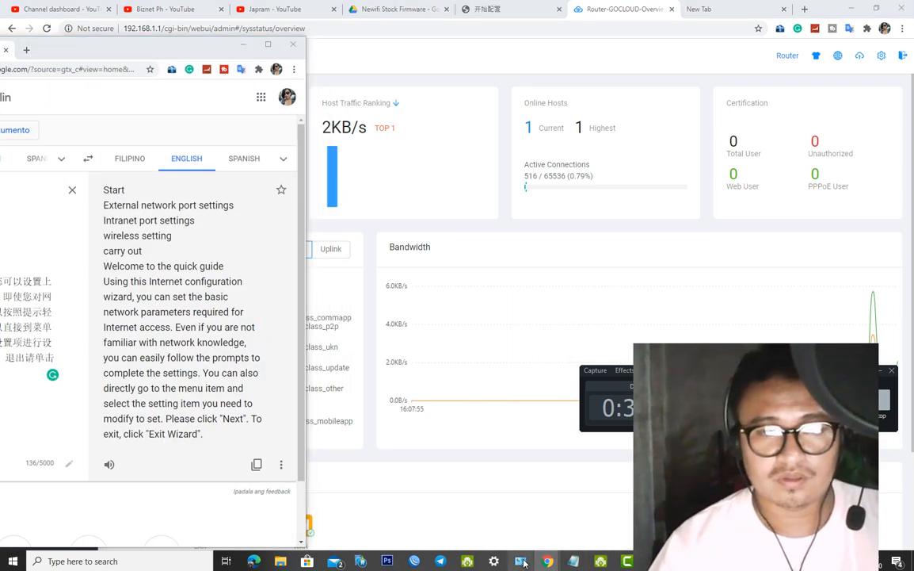
{"action": "left_click", "coordinate": [522, 561]}
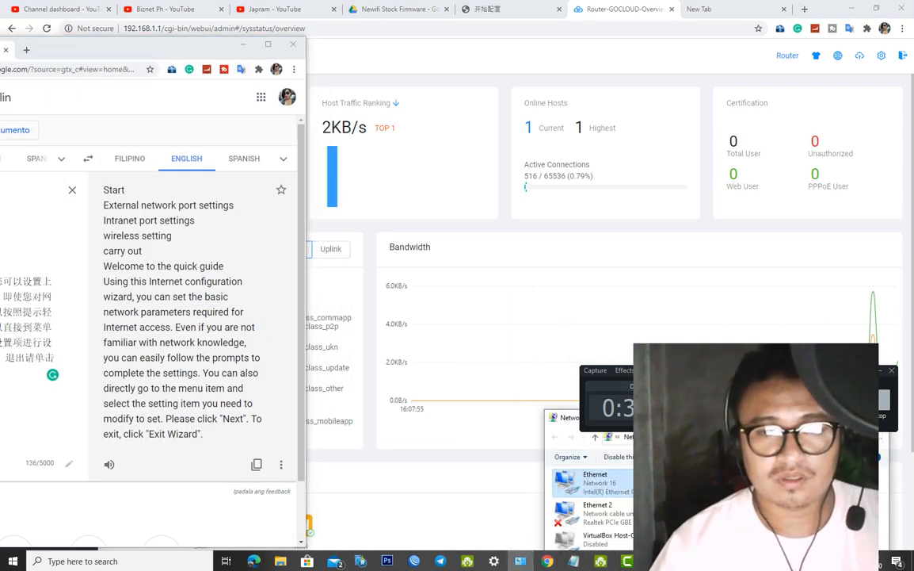
{"action": "left_click", "coordinate": [596, 508]}
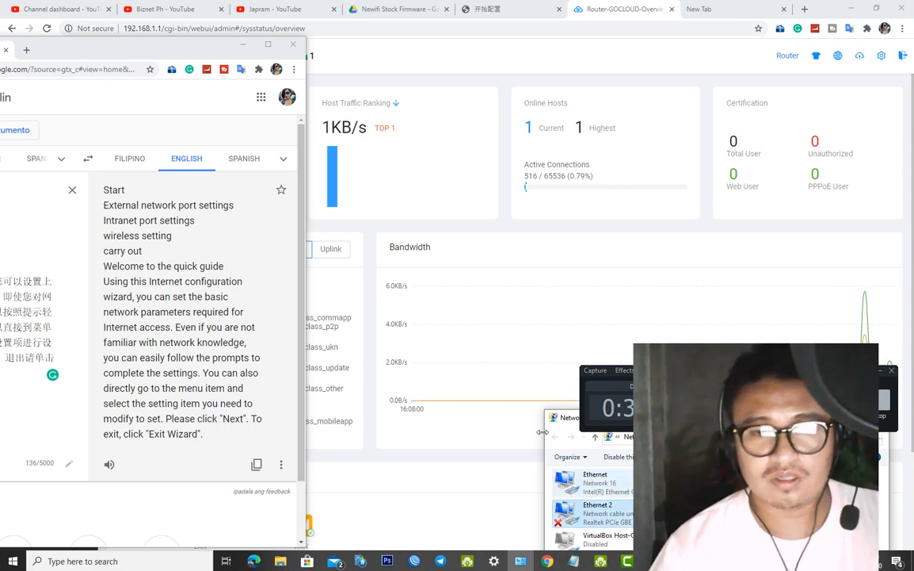
{"action": "left_click", "coordinate": [241, 44]}
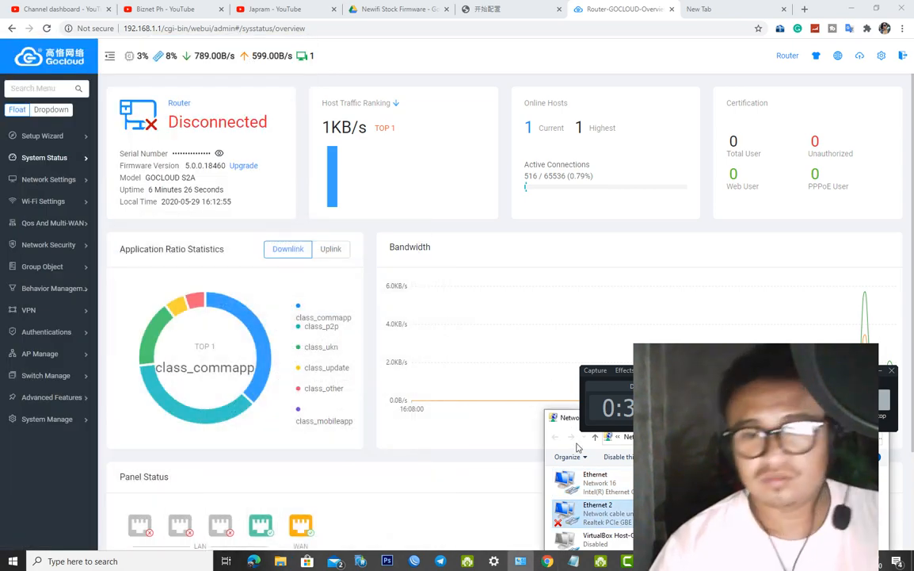
{"action": "left_click_drag", "start_coordinate": [567, 425], "coordinate": [385, 250]}
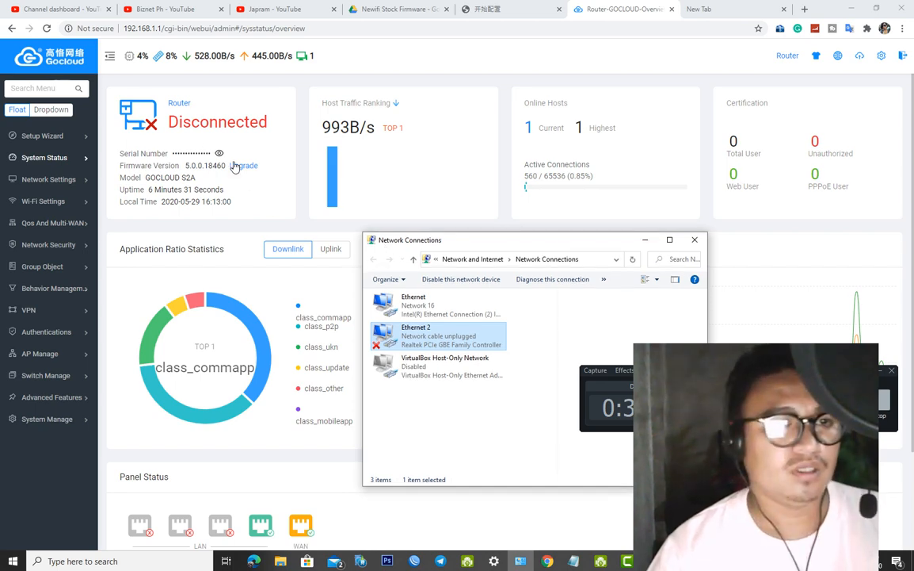
{"action": "left_click_drag", "start_coordinate": [193, 125], "coordinate": [276, 126]}
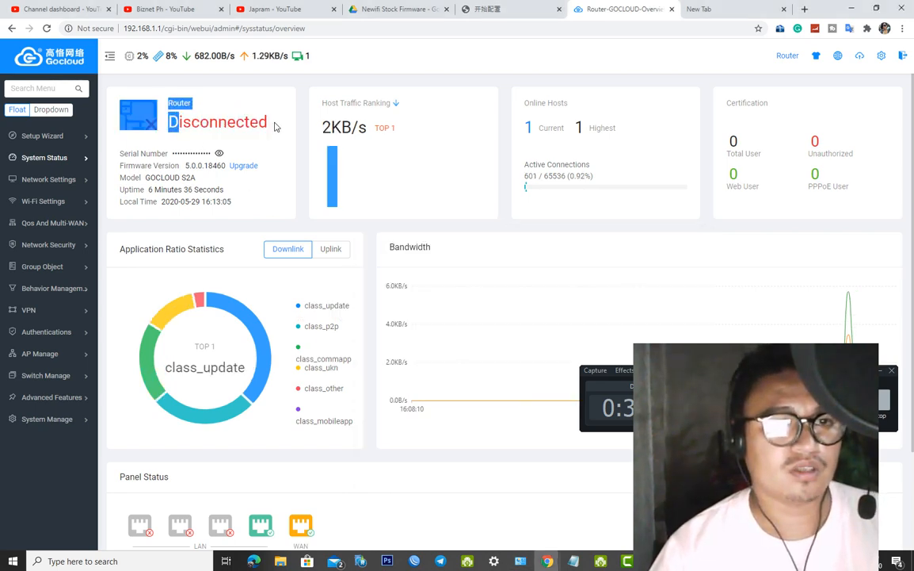
Test internet access with YouTube in the new tab, then return to the Router-GOCLOUD tab
{"action": "left_click", "coordinate": [722, 8]}
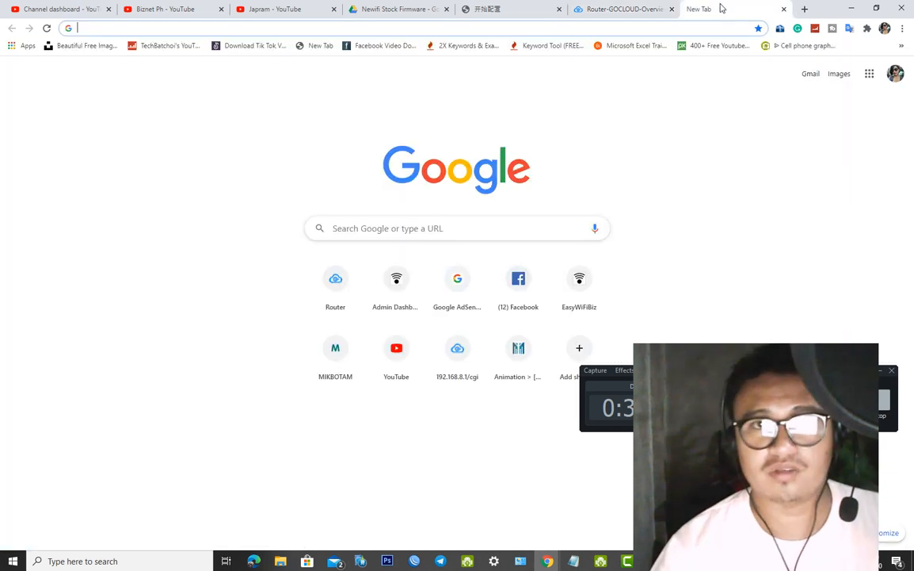
{"action": "left_click", "coordinate": [400, 365]}
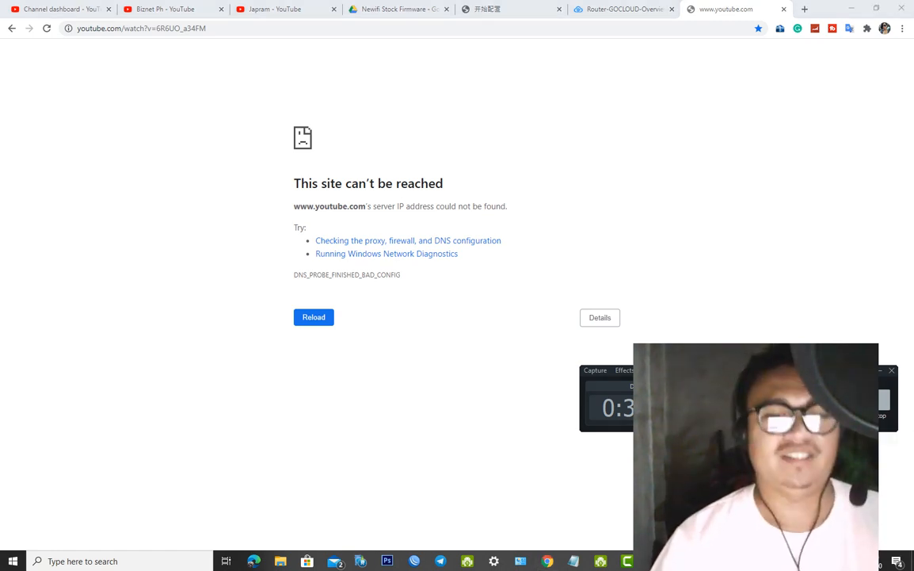
{"action": "mouse_move", "coordinate": [548, 560]}
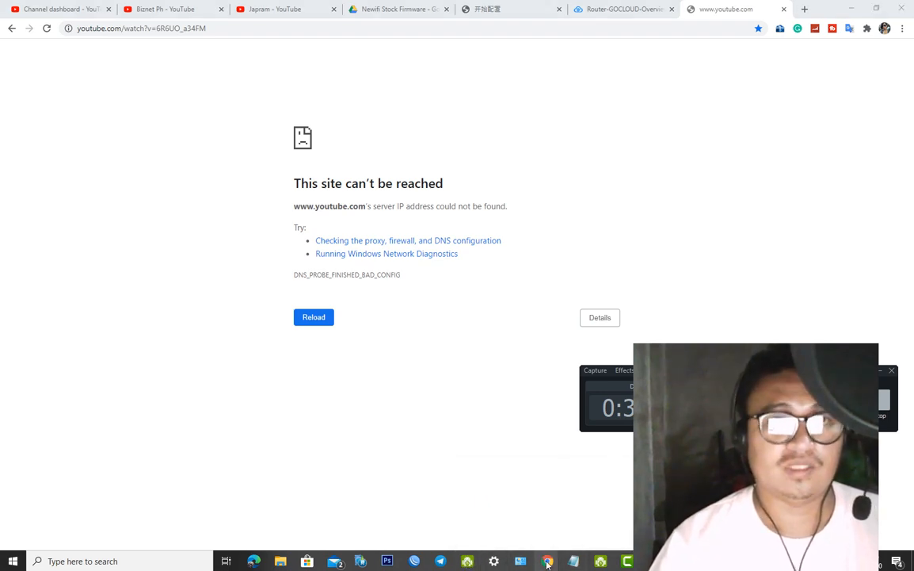
{"action": "left_click", "coordinate": [614, 8]}
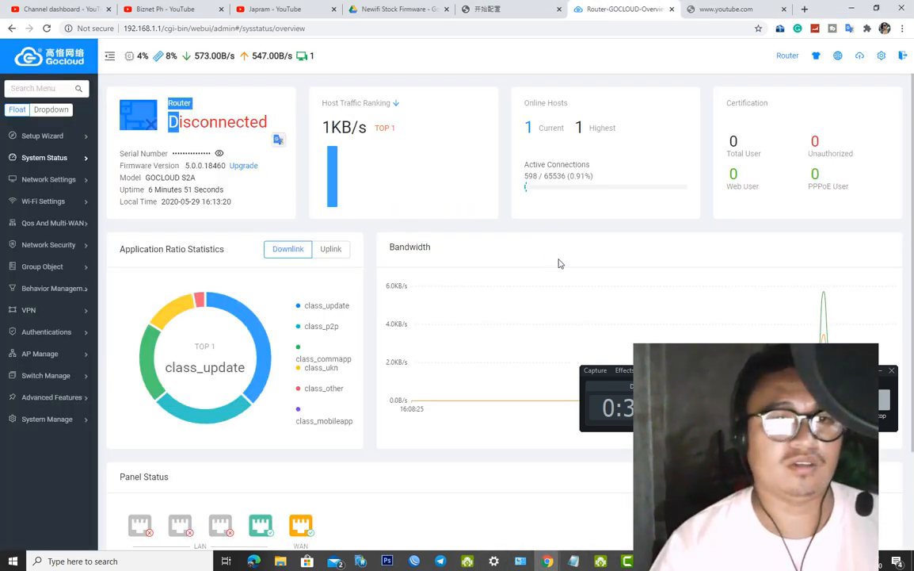
Open WAN Config and inspect its fields, keeping the connection type as Dynamic IP
{"action": "scroll", "coordinate": [558, 263], "scroll_direction": "down", "scroll_amount": 2}
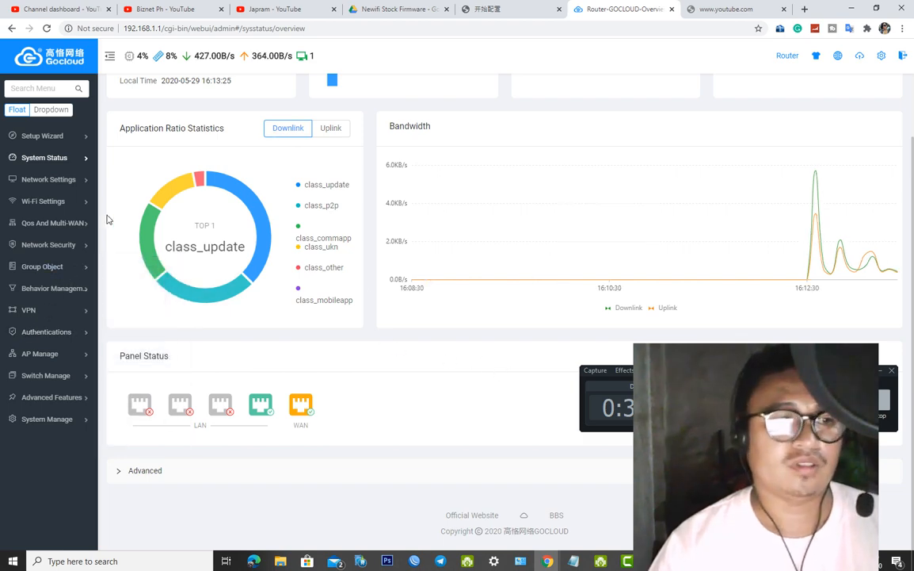
{"action": "mouse_move", "coordinate": [55, 138]}
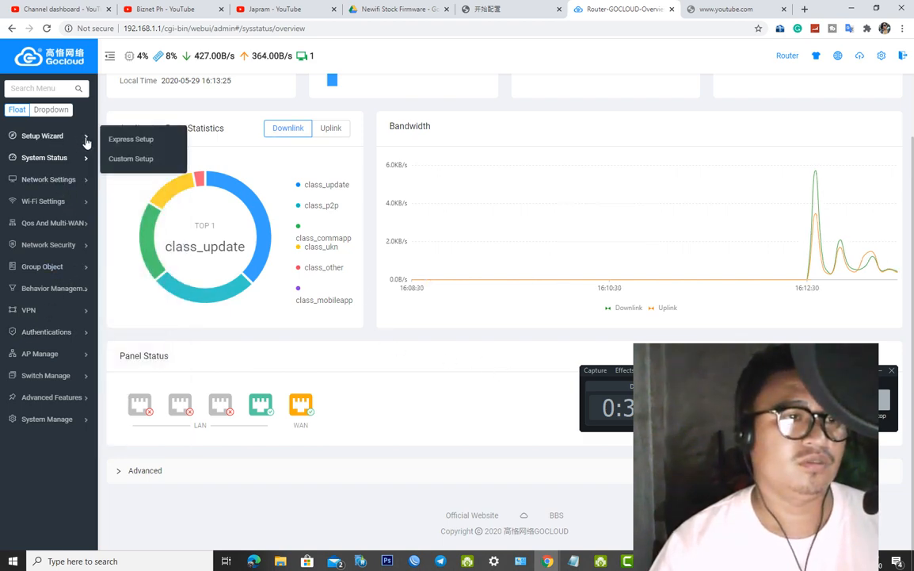
{"action": "mouse_move", "coordinate": [116, 194]}
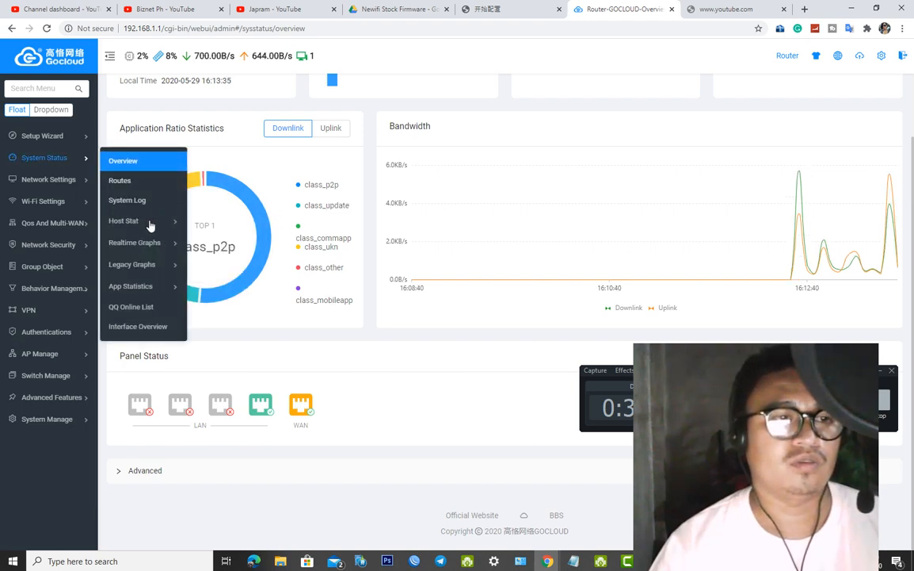
{"action": "mouse_move", "coordinate": [76, 182]}
{"action": "mouse_move", "coordinate": [143, 183]}
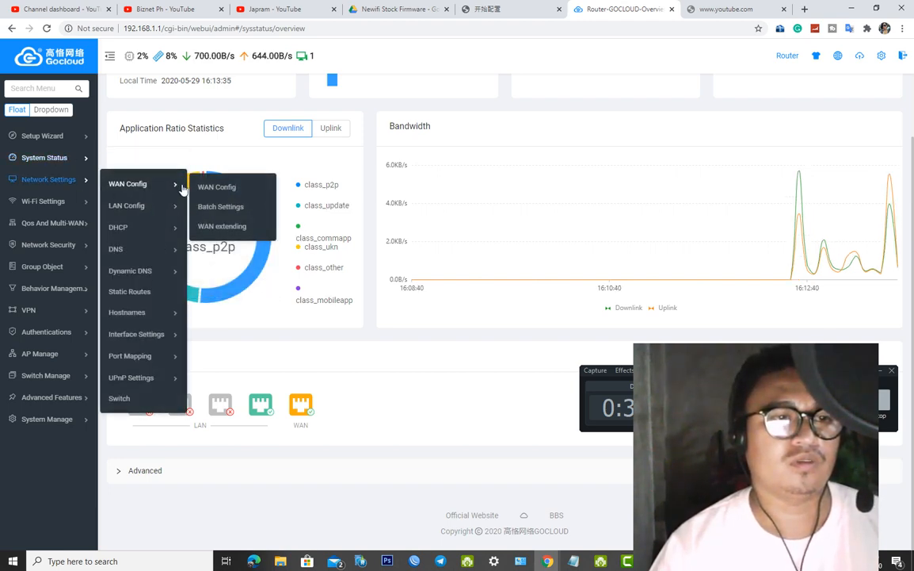
{"action": "left_click", "coordinate": [225, 191]}
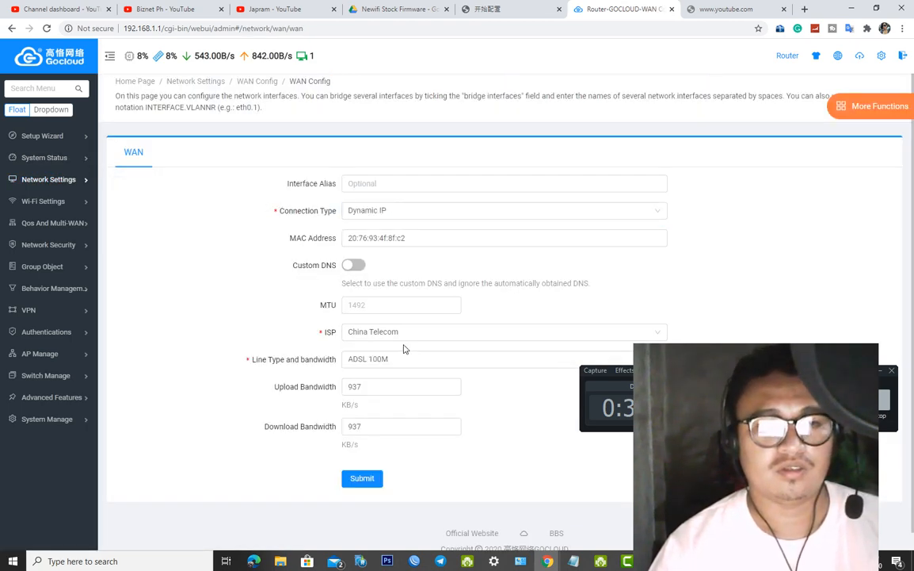
{"action": "left_click", "coordinate": [371, 215]}
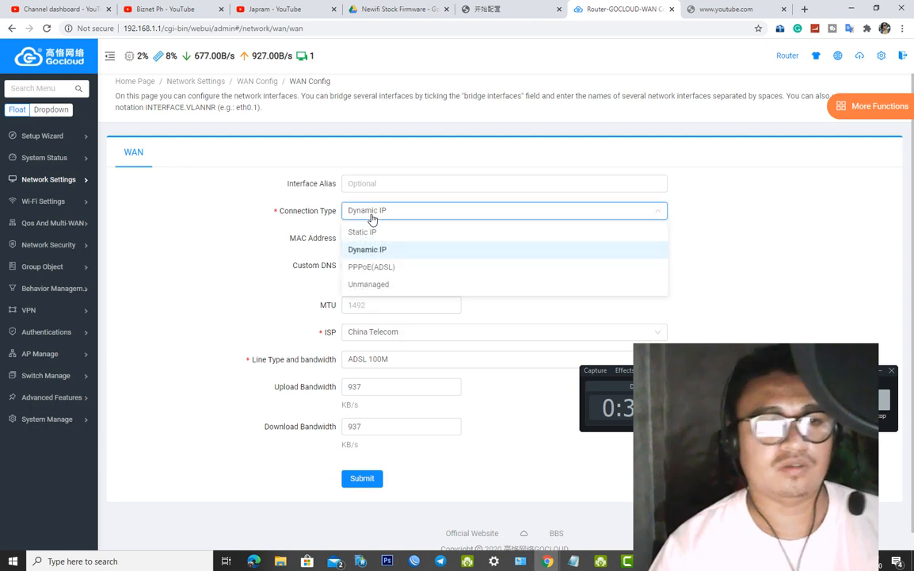
{"action": "left_click", "coordinate": [374, 219]}
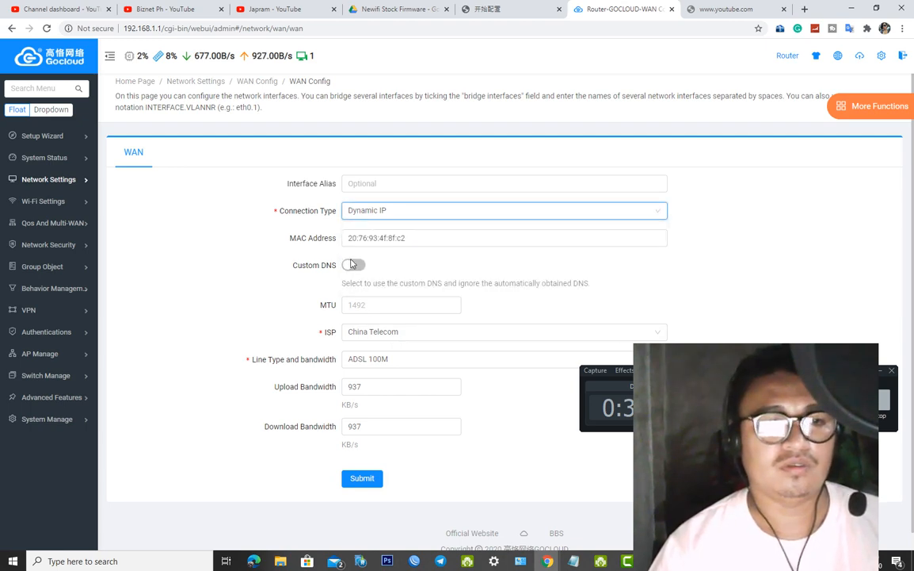
{"action": "left_click", "coordinate": [387, 185]}
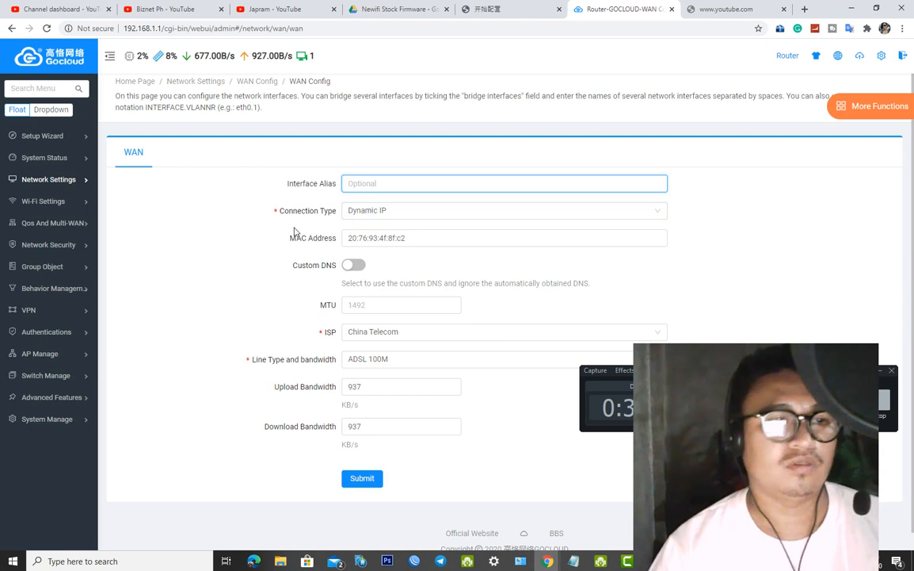
{"action": "left_click", "coordinate": [389, 241]}
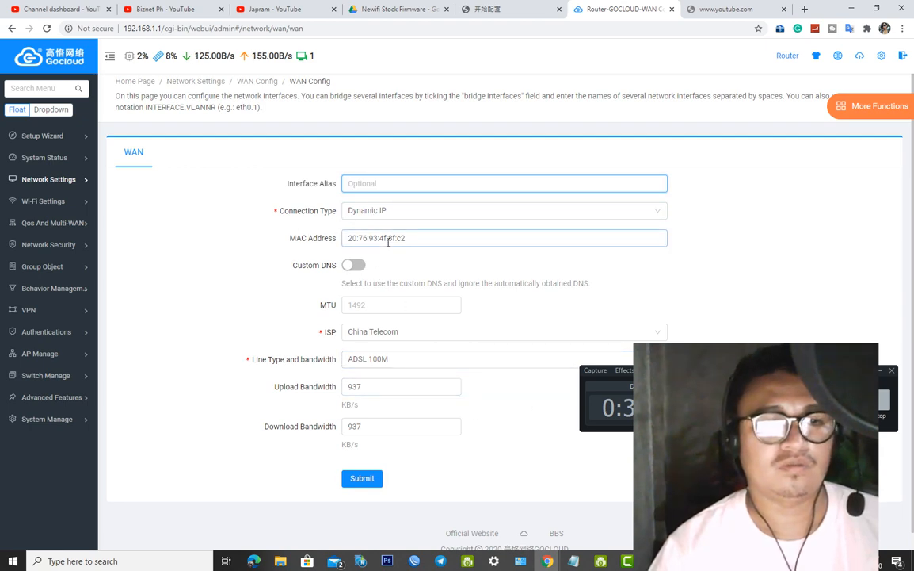
{"action": "left_click", "coordinate": [387, 428]}
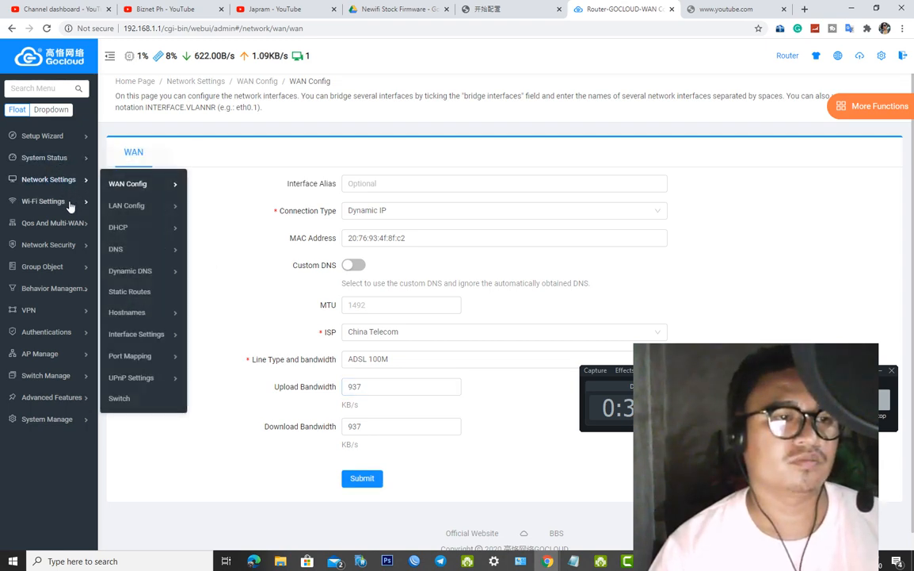
Open the Network Settings > Static Routes page, which lists no routes
{"action": "mouse_move", "coordinate": [70, 207]}
{"action": "mouse_move", "coordinate": [70, 179]}
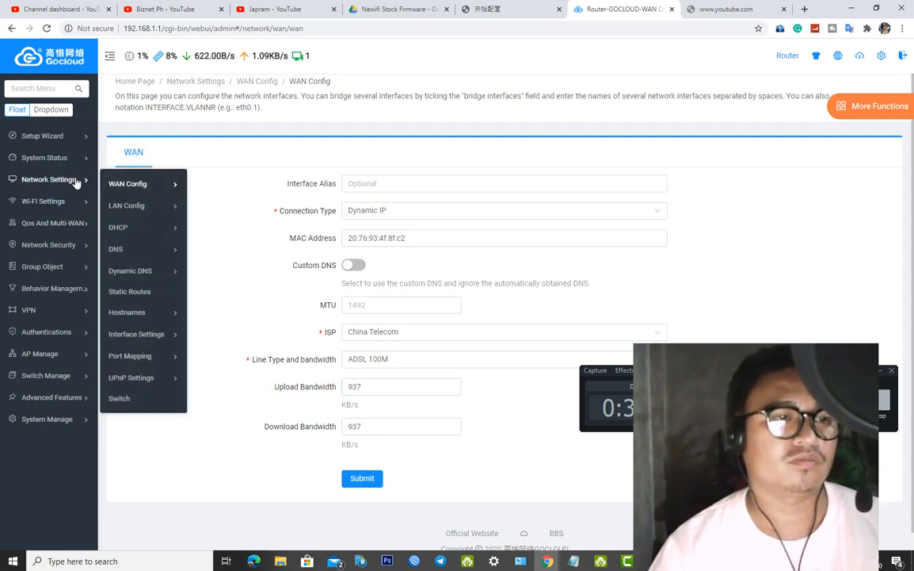
{"action": "mouse_move", "coordinate": [142, 232]}
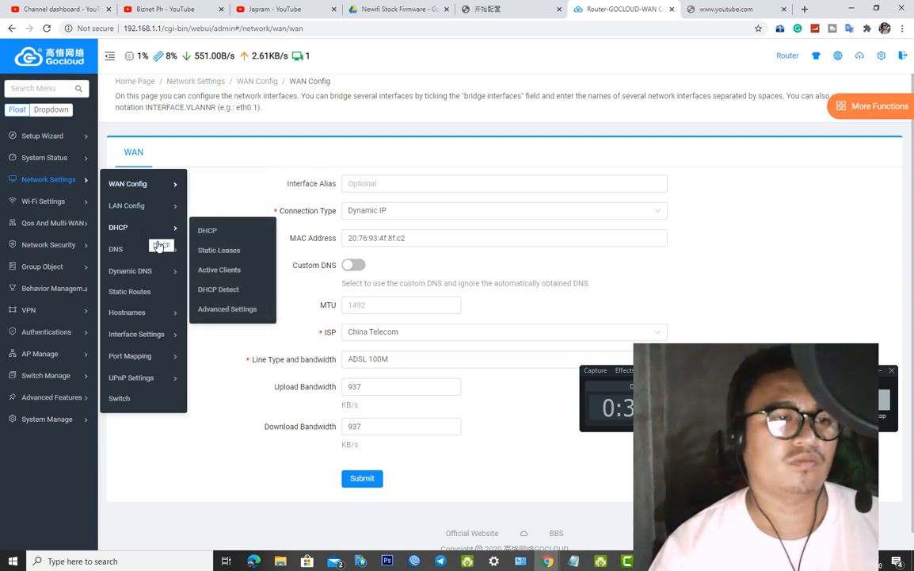
{"action": "left_click", "coordinate": [151, 292]}
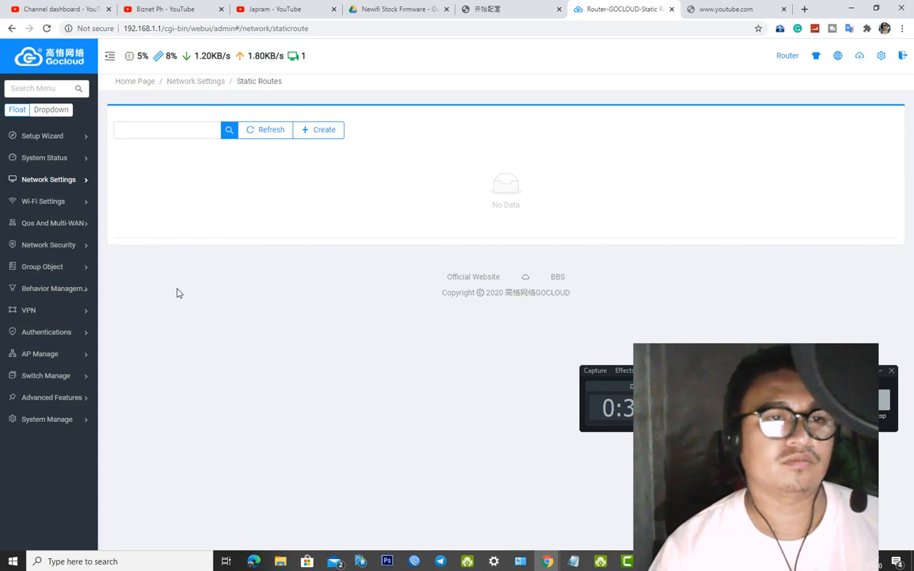
{"action": "mouse_move", "coordinate": [90, 176]}
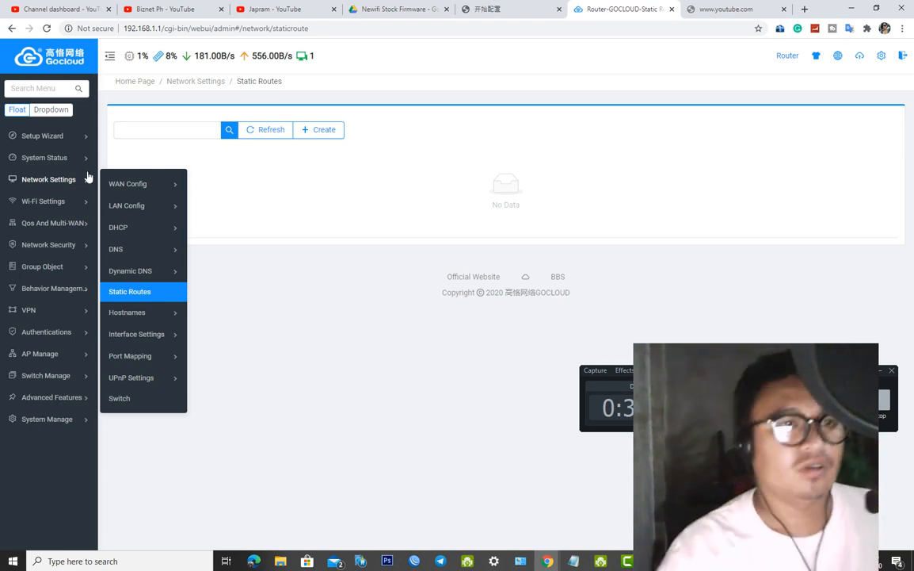
Run Express Setup through to its WAN step and apply the WAN settings
{"action": "mouse_move", "coordinate": [88, 137]}
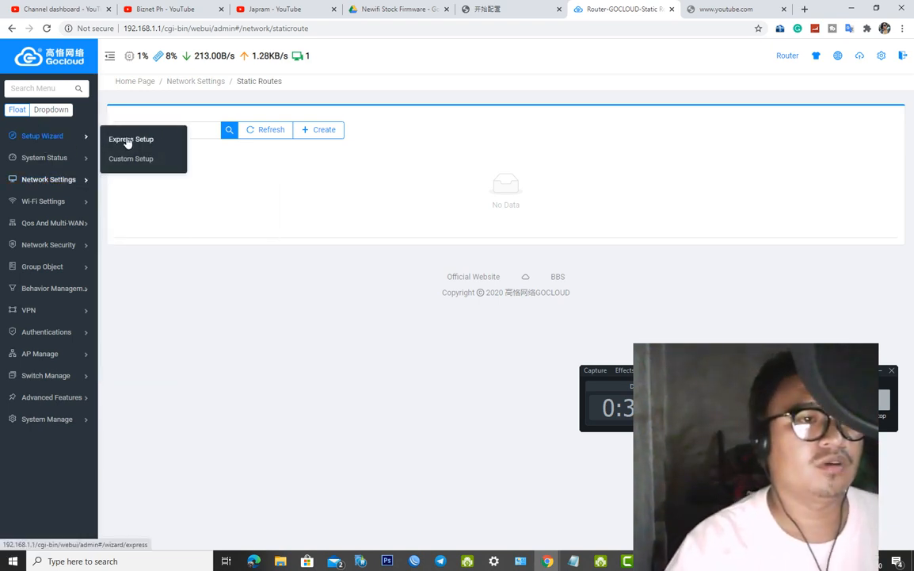
{"action": "left_click", "coordinate": [128, 140]}
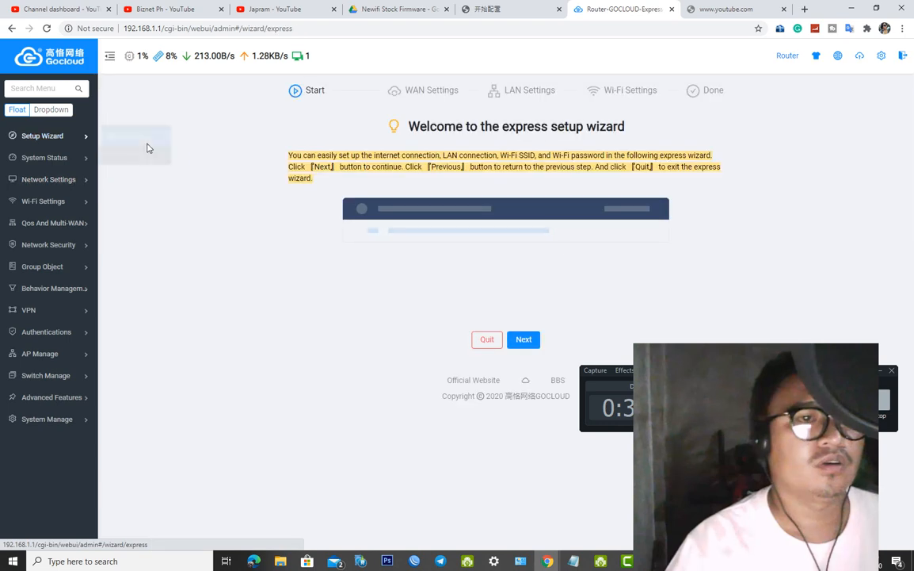
{"action": "left_click", "coordinate": [524, 339]}
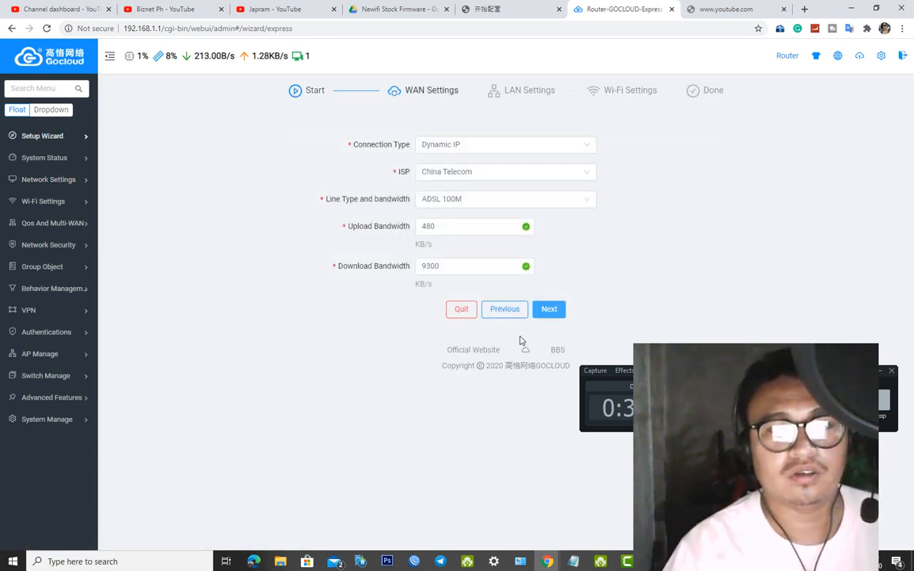
{"action": "left_click", "coordinate": [470, 314]}
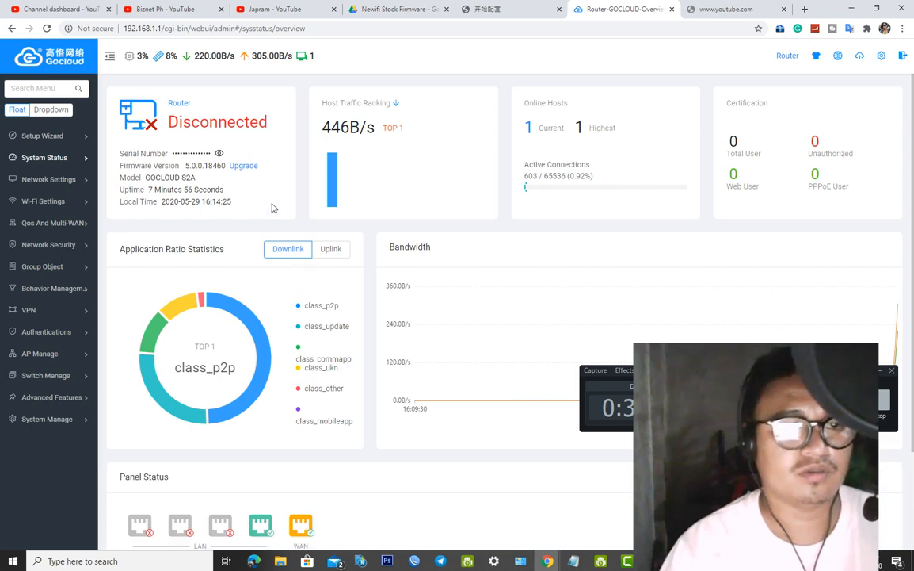
Expand Advanced on the Overview to confirm LAN and WAN Connected, then switch to the YouTube tab
{"action": "scroll", "coordinate": [293, 207], "scroll_direction": "down", "scroll_amount": 2}
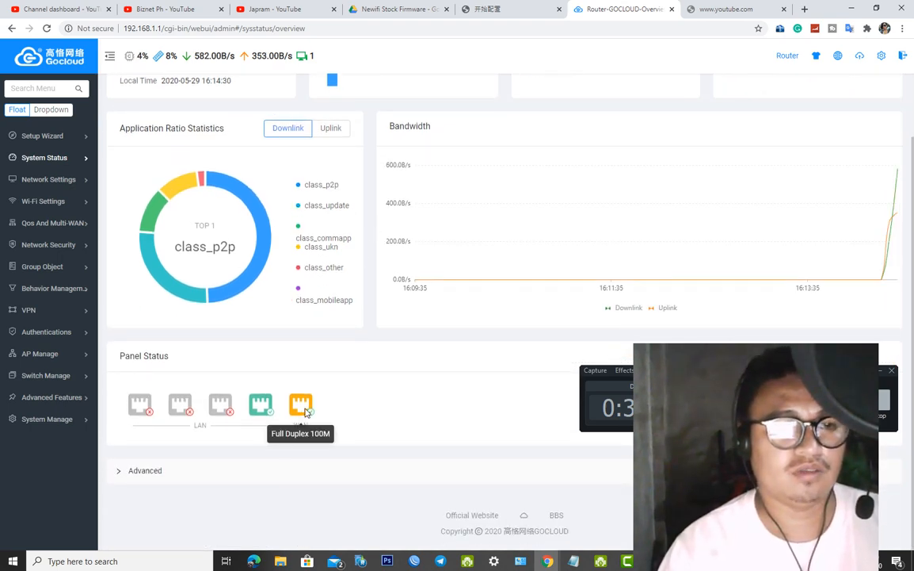
{"action": "left_click", "coordinate": [138, 471]}
{"action": "scroll", "coordinate": [372, 376], "scroll_direction": "down", "scroll_amount": 2}
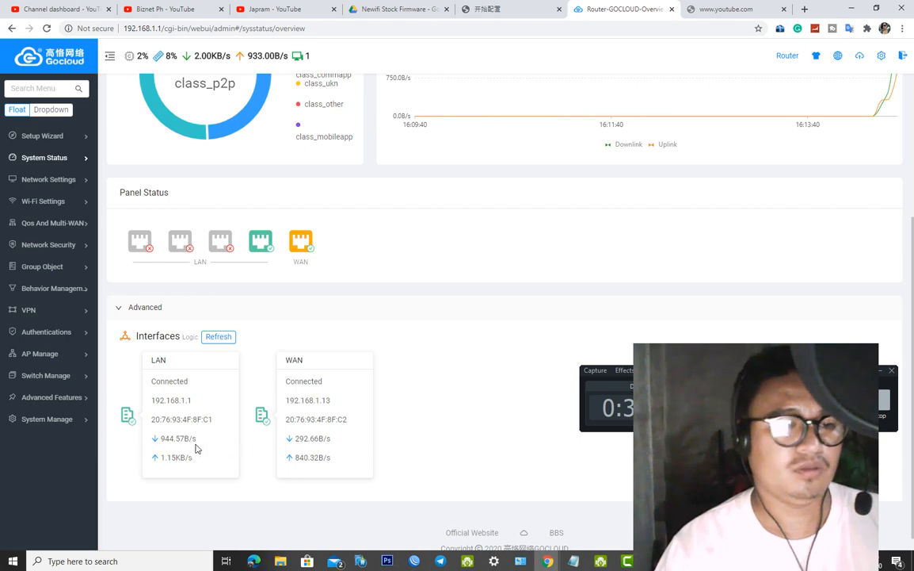
{"action": "left_click", "coordinate": [765, 7]}
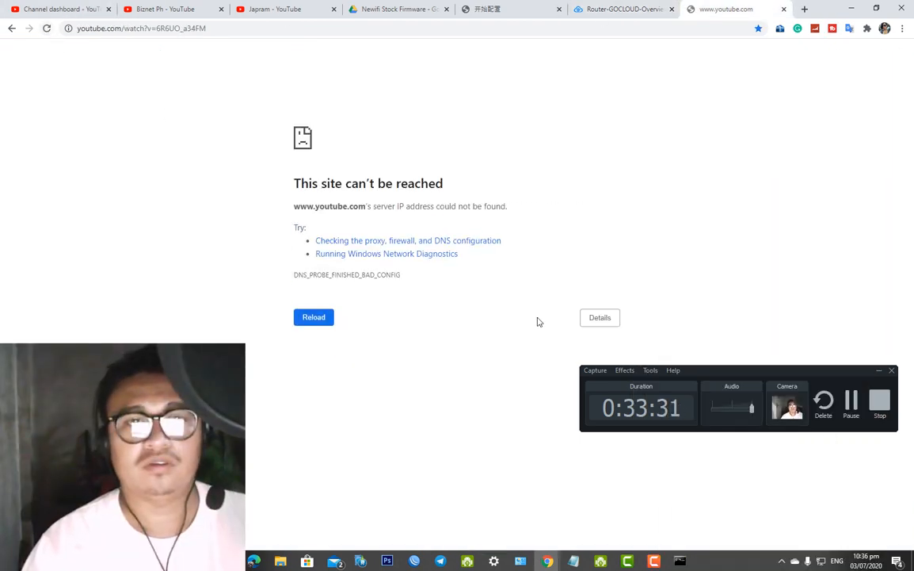
Check the PC's network connection status, then return to the router overview tab and scroll to the top
{"action": "left_click", "coordinate": [822, 561]}
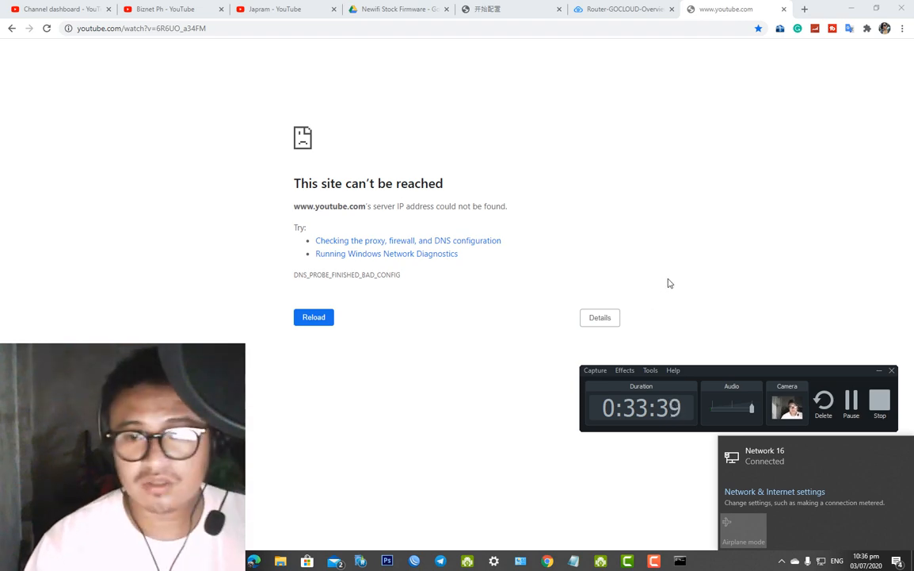
{"action": "left_click_drag", "start_coordinate": [805, 375], "coordinate": [824, 480]}
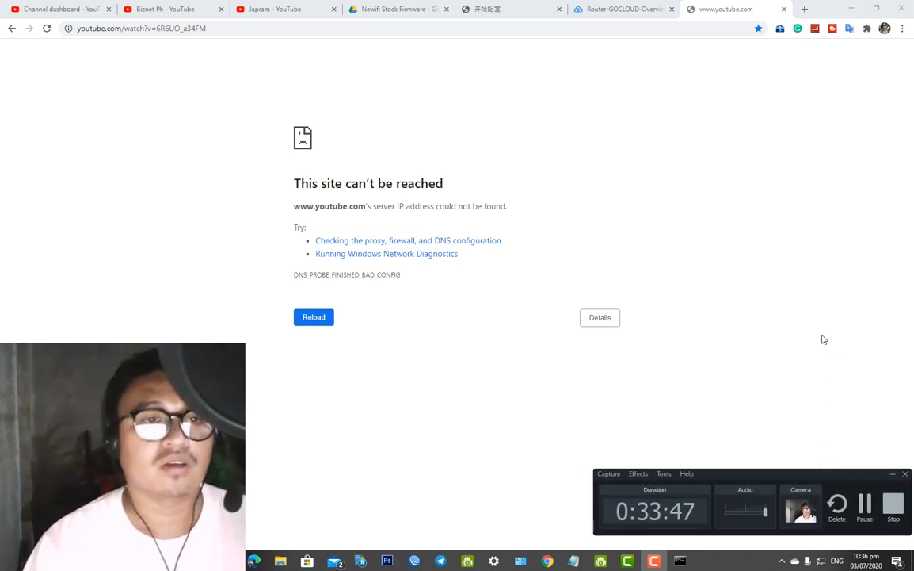
{"action": "left_click", "coordinate": [309, 314]}
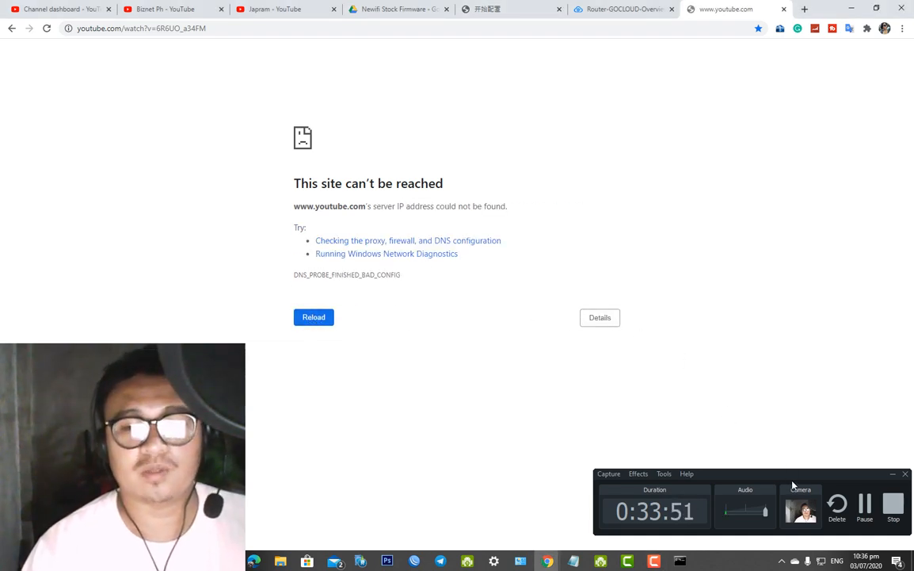
{"action": "mouse_move", "coordinate": [792, 485]}
{"action": "left_mouse_down"}
{"action": "mouse_move", "coordinate": [748, 485]}
{"action": "mouse_move", "coordinate": [786, 484]}
{"action": "left_mouse_up"}
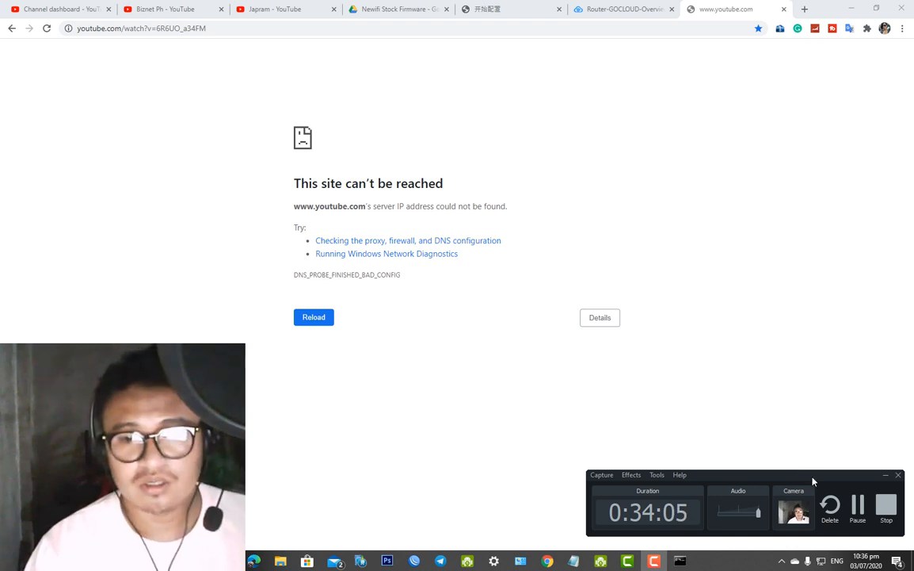
{"action": "left_click_drag", "start_coordinate": [805, 472], "coordinate": [801, 460]}
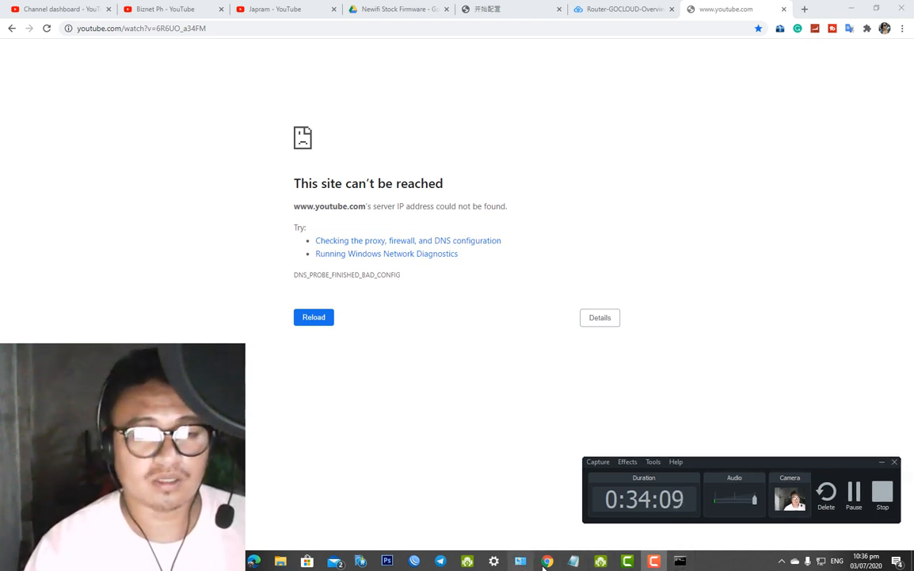
{"action": "mouse_move", "coordinate": [546, 561]}
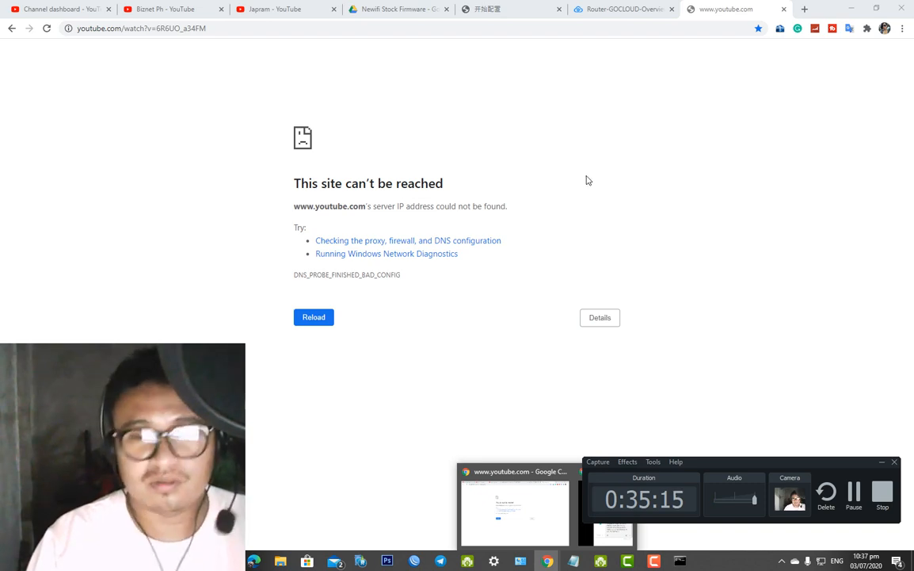
{"action": "left_click", "coordinate": [642, 10]}
{"action": "scroll", "coordinate": [606, 194], "scroll_direction": "up", "scroll_amount": 5}
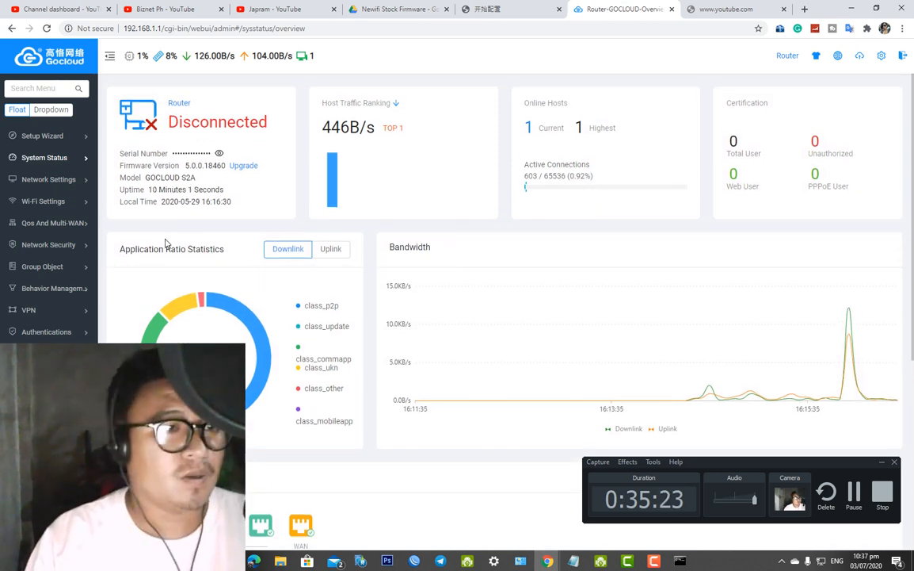
In LAN Config, change the IP from 192.168.1.1 to 192.168.8.1, enable IP Conflict Detection, and submit
{"action": "mouse_move", "coordinate": [87, 183]}
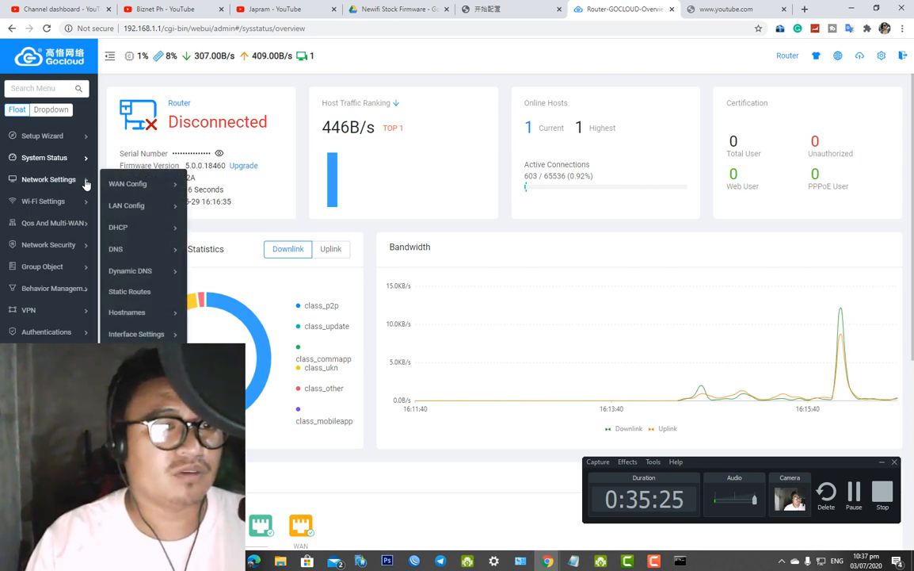
{"action": "mouse_move", "coordinate": [128, 206]}
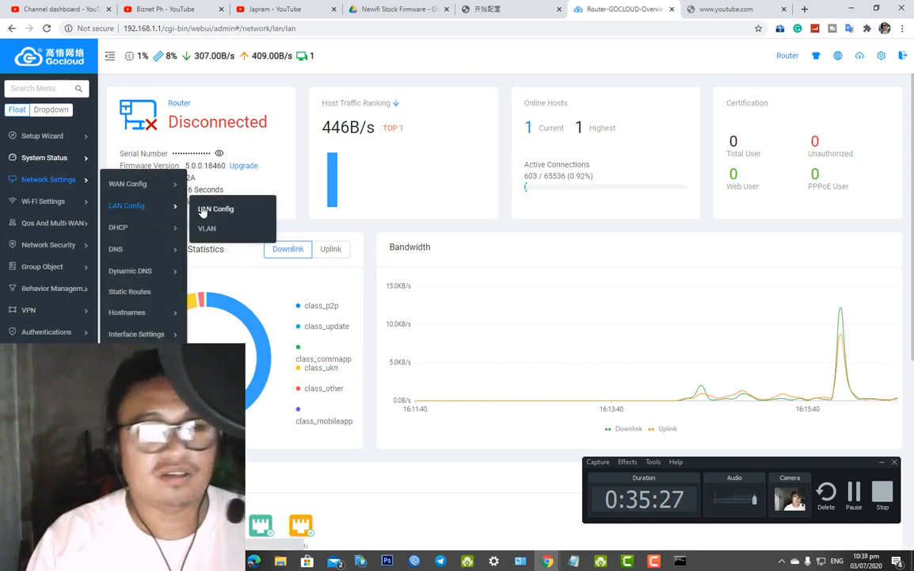
{"action": "left_click", "coordinate": [203, 210]}
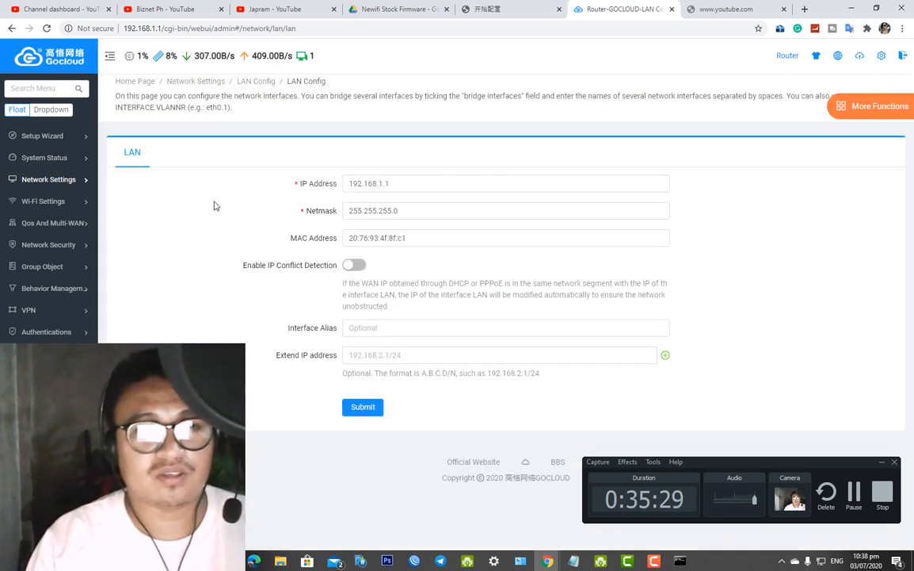
{"action": "left_click", "coordinate": [382, 183]}
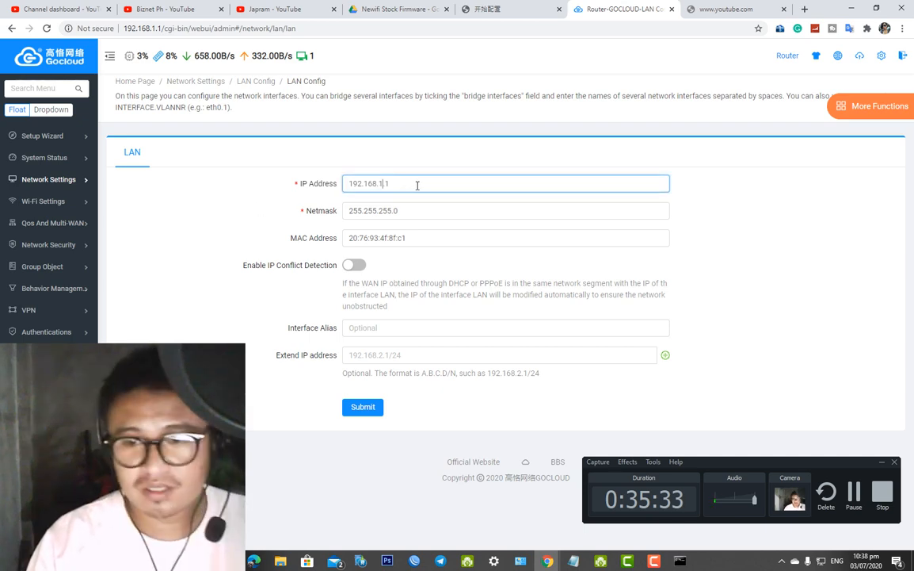
{"action": "left_click_drag", "start_coordinate": [396, 183], "coordinate": [302, 184]}
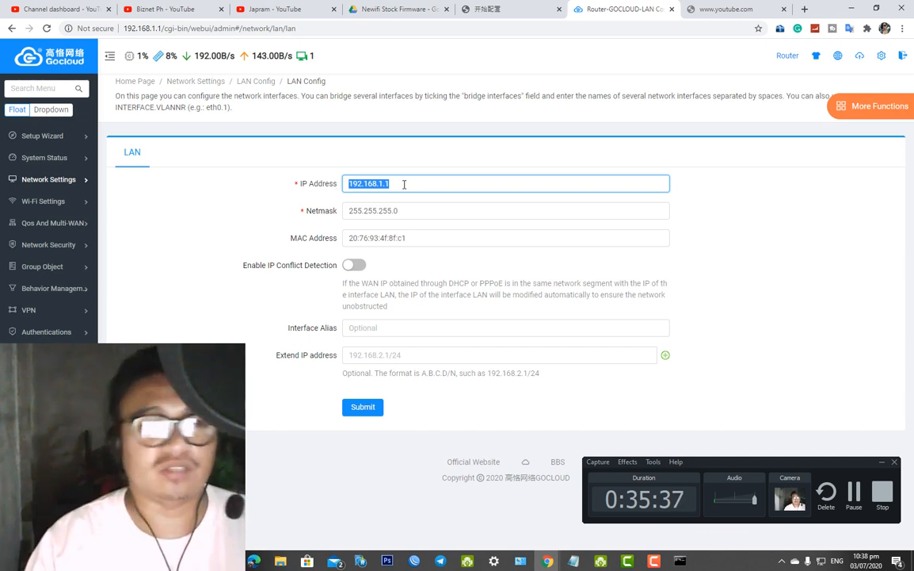
{"action": "left_click", "coordinate": [384, 183]}
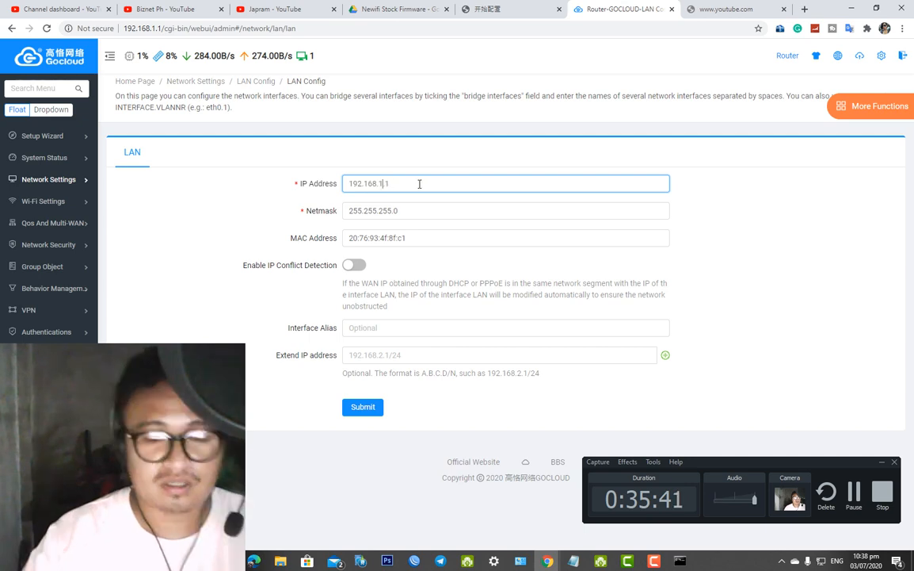
{"action": "key", "text": "BackSpace"}
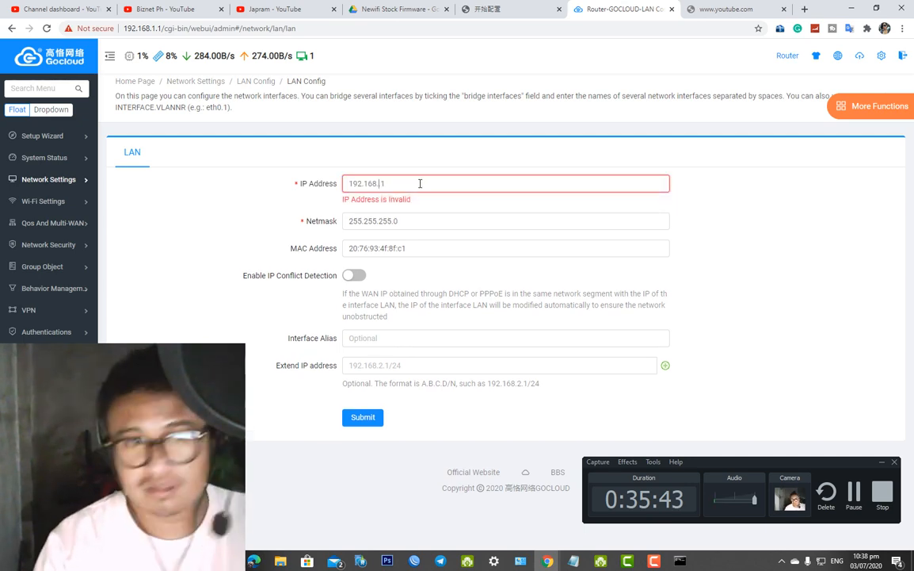
{"action": "type", "text": "8."}
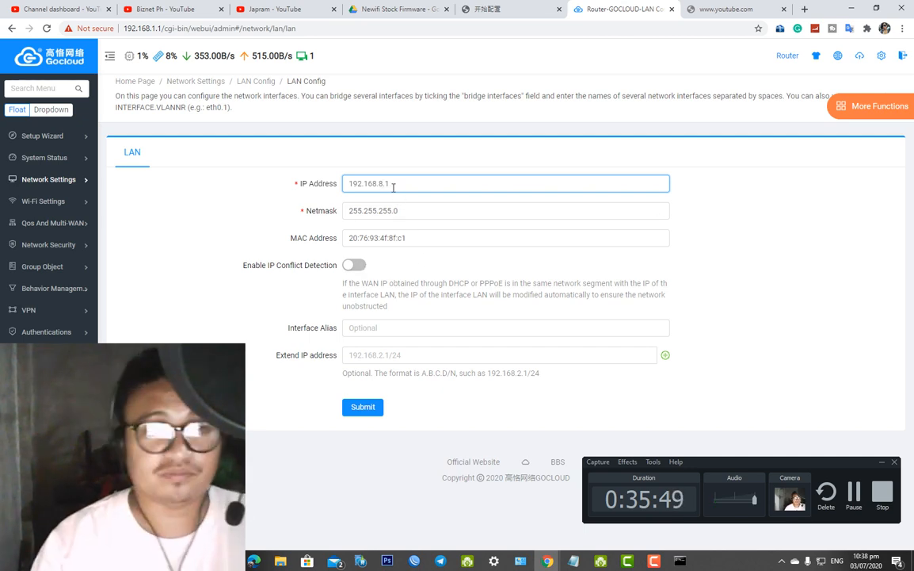
{"action": "left_click", "coordinate": [355, 266]}
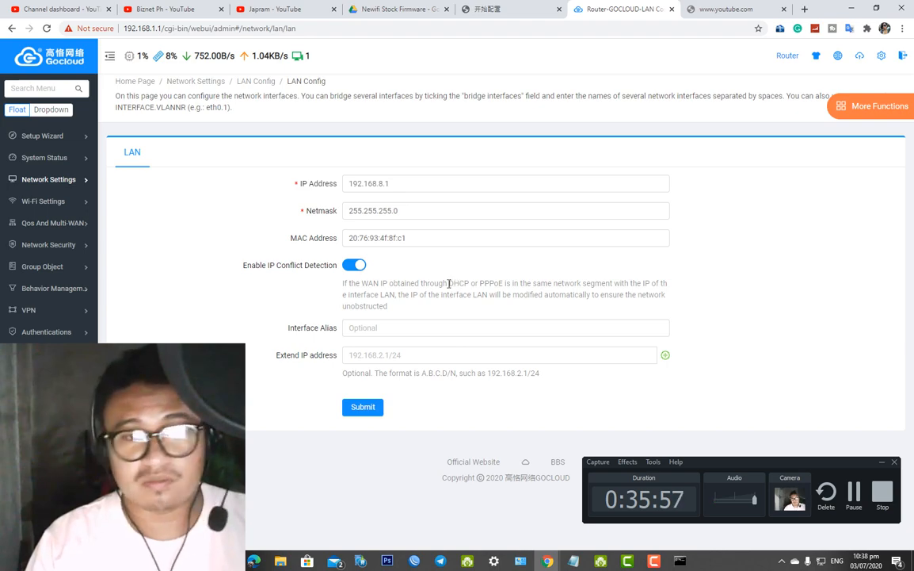
{"action": "left_click", "coordinate": [389, 330]}
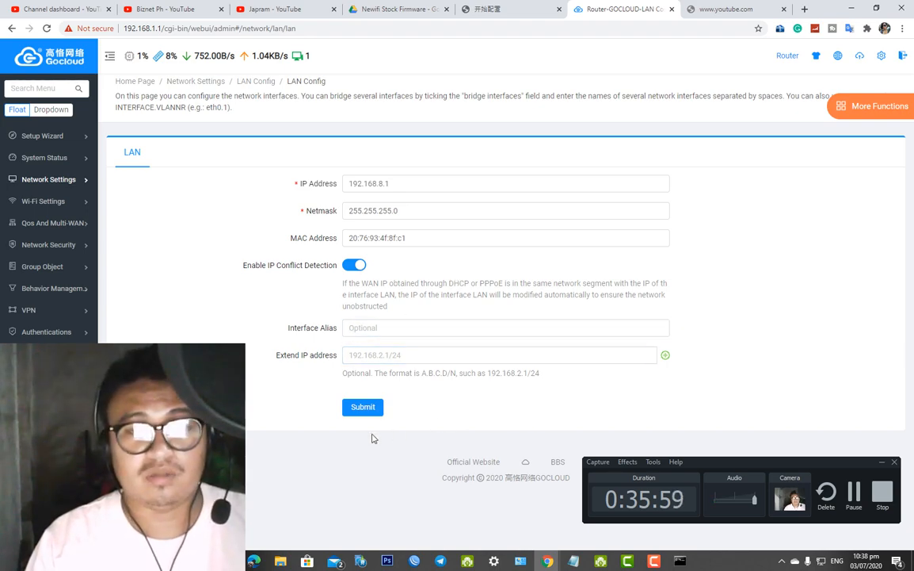
{"action": "left_click", "coordinate": [379, 409]}
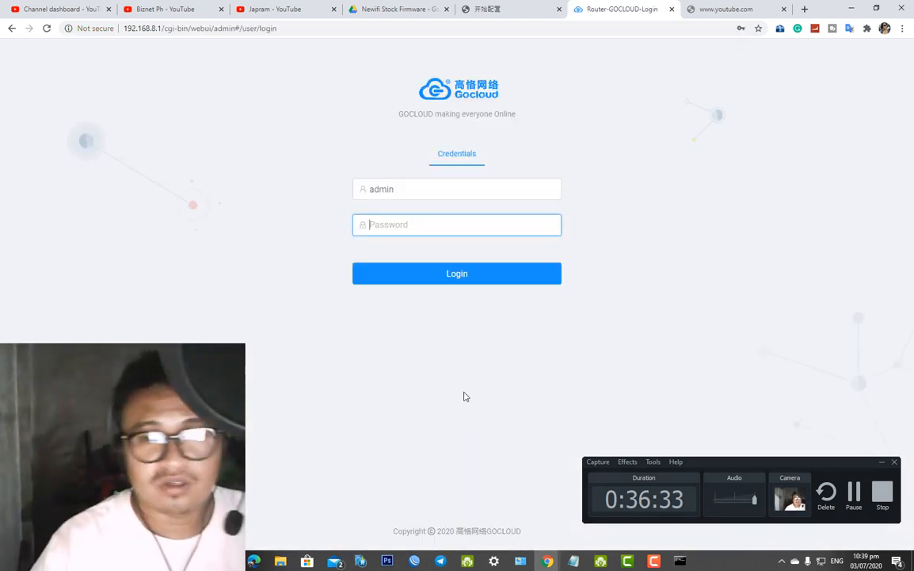
Run ipconfig in Command Prompt to confirm the PC's new 192.168.8.254 address
{"action": "left_click", "coordinate": [151, 28]}
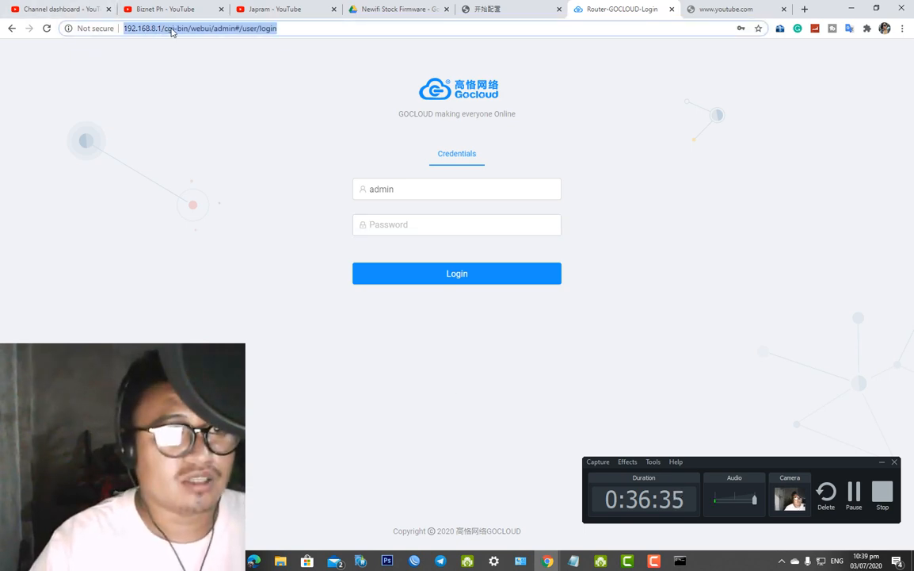
{"action": "left_click", "coordinate": [157, 29]}
{"action": "left_click_drag", "start_coordinate": [320, 31], "coordinate": [73, 20]}
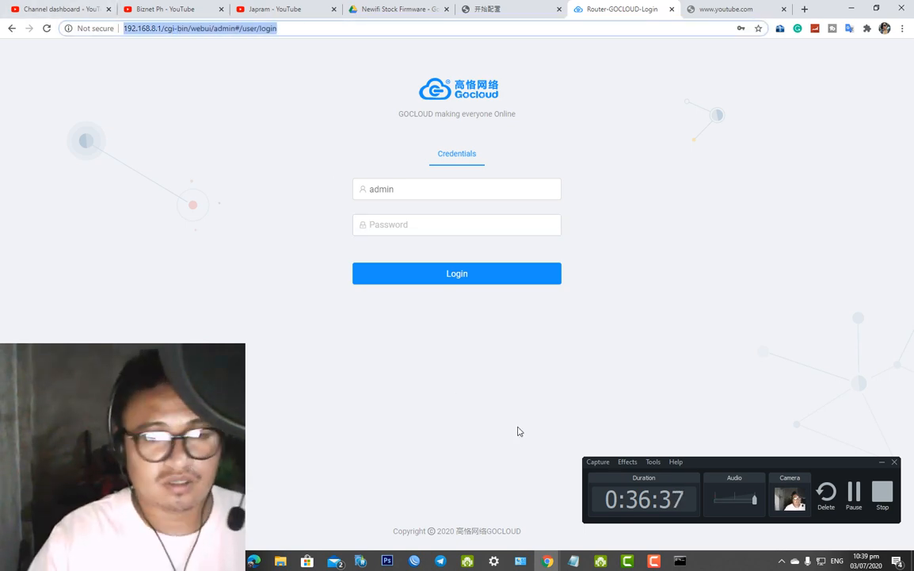
{"action": "left_click", "coordinate": [680, 562]}
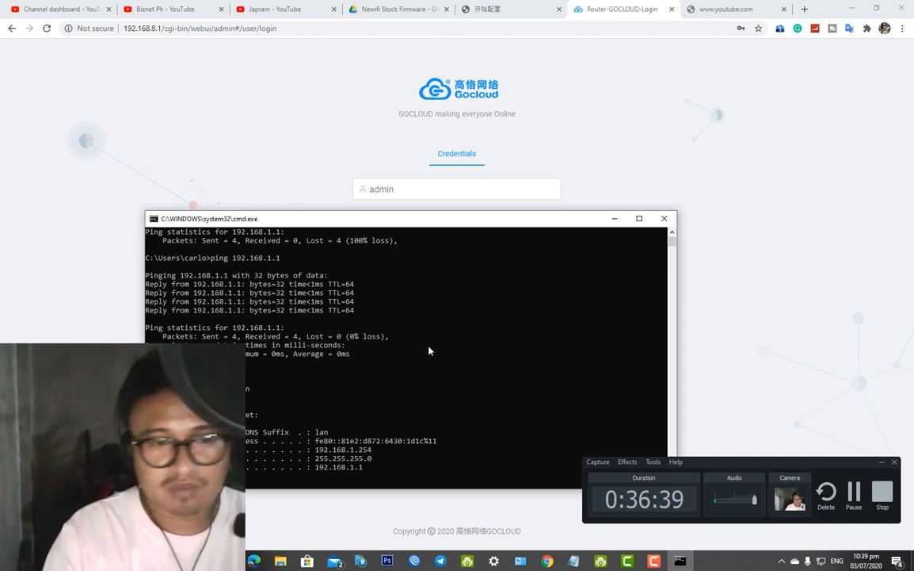
{"action": "type", "text": "ipconfig"}
{"action": "key", "text": "Return"}
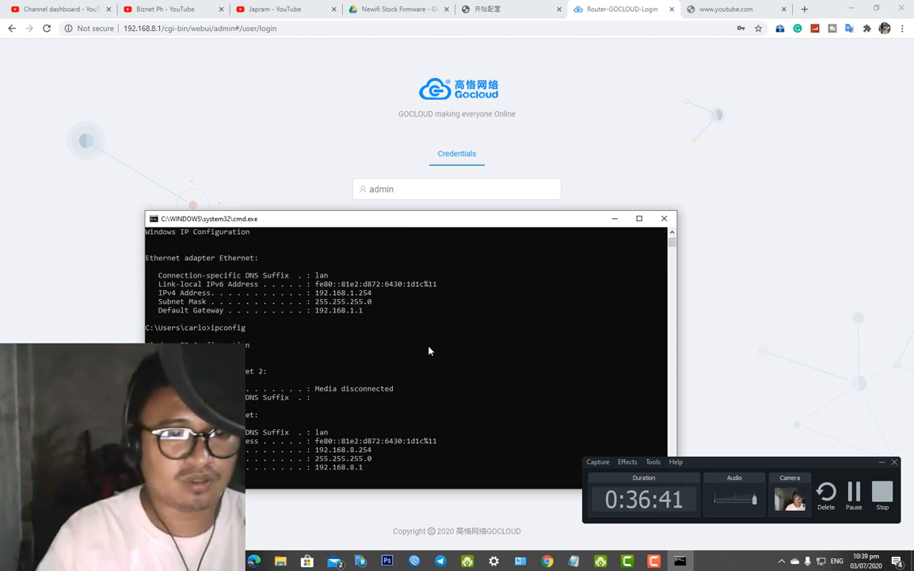
{"action": "left_click_drag", "start_coordinate": [373, 450], "coordinate": [300, 454]}
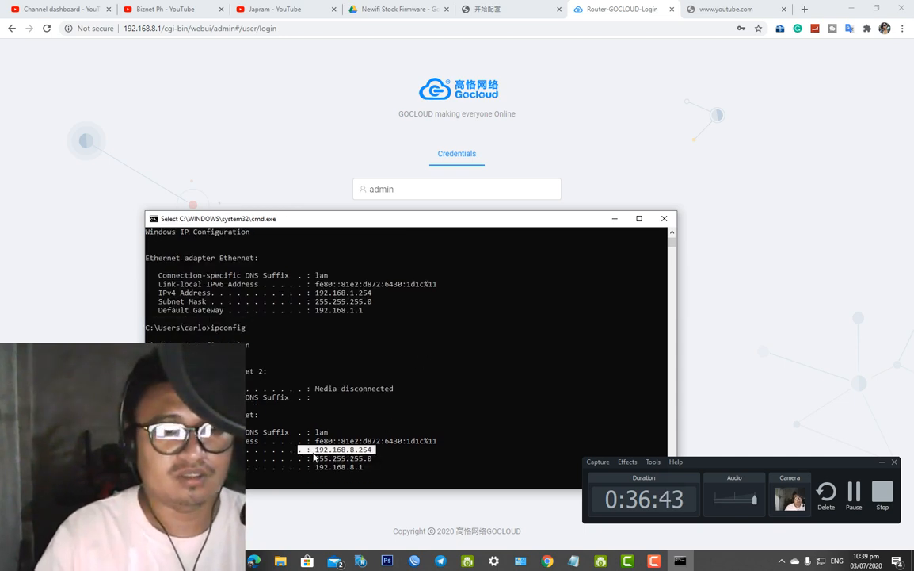
{"action": "left_click", "coordinate": [354, 454]}
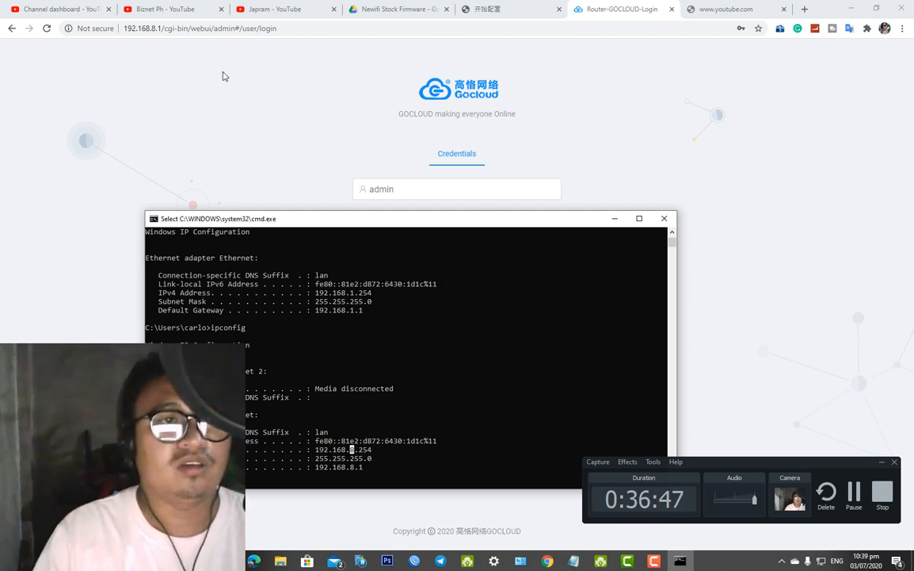
Open the router admin at 192.168.8.1 in Chrome and log in as admin
{"action": "left_click", "coordinate": [147, 28]}
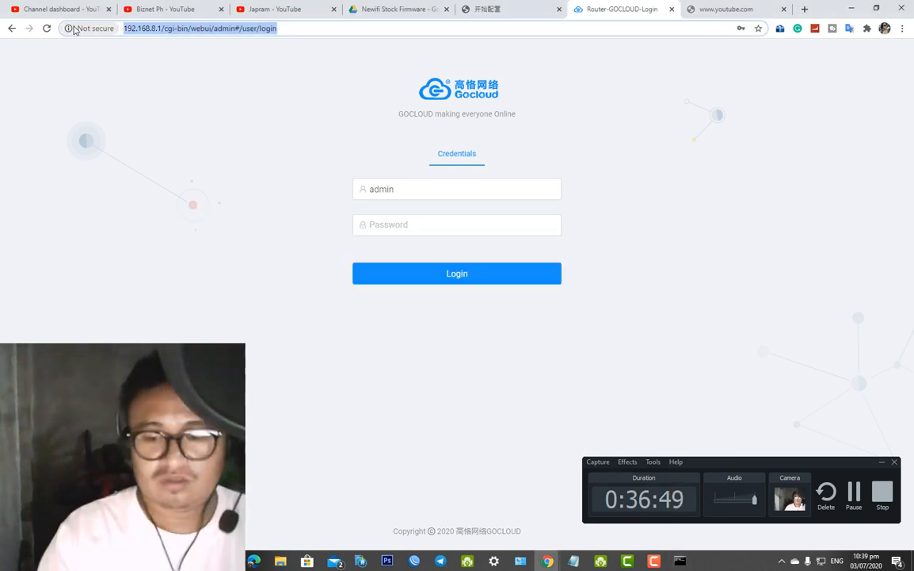
{"action": "type", "text": "19.16"}
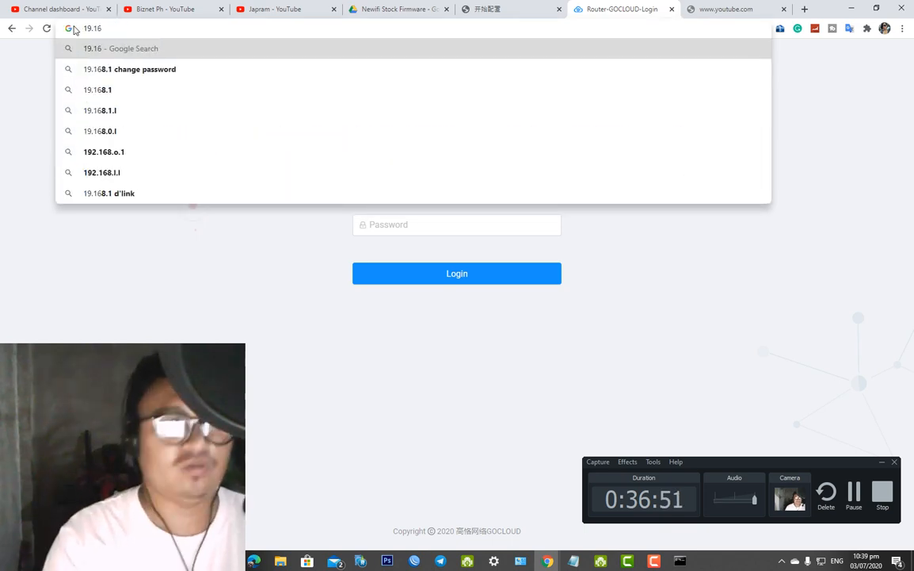
{"action": "key", "text": "BackSpace"}
{"action": "key", "text": "BackSpace"}
{"action": "key", "text": "BackSpace"}
{"action": "type", "text": "2.168.8"}
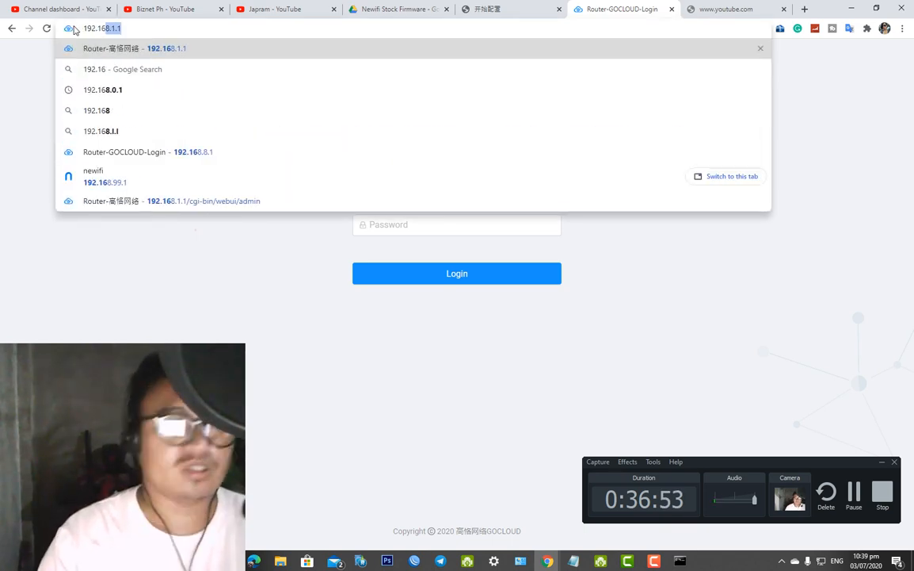
{"action": "type", "text": ".1"}
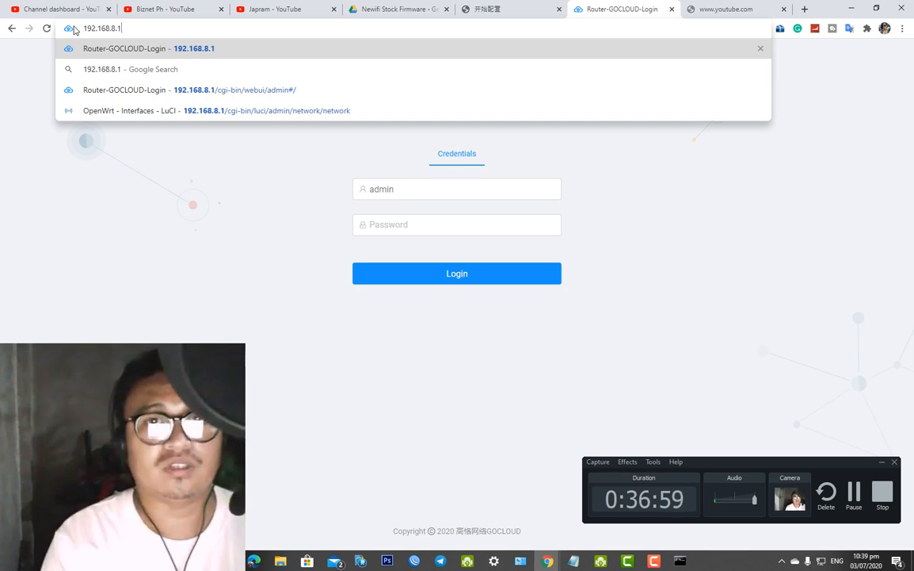
{"action": "key", "text": "Return"}
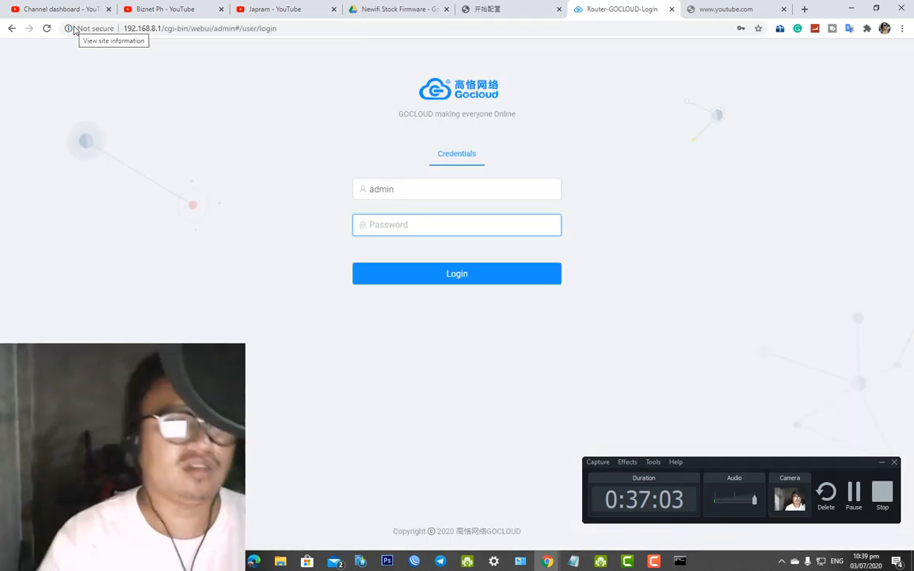
{"action": "type", "text": "admin"}
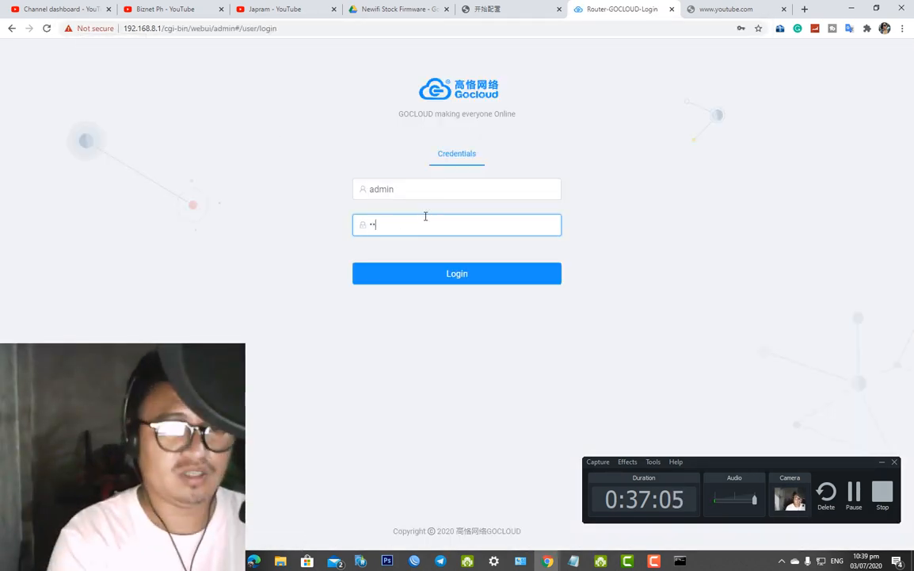
{"action": "key", "text": "Return"}
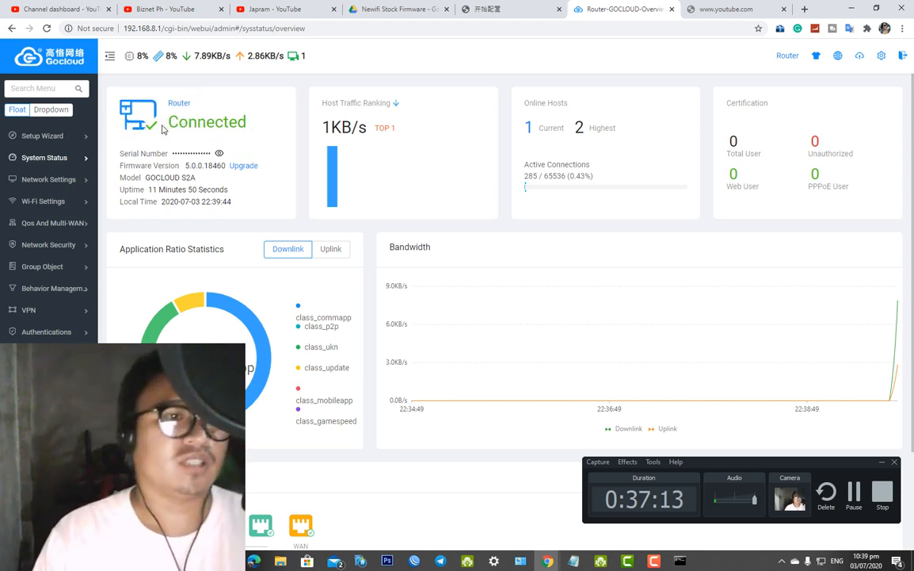
Reload the YouTube video to confirm internet access, then return to the router's overview
{"action": "left_click", "coordinate": [686, 11]}
{"action": "left_click", "coordinate": [688, 32]}
{"action": "key", "text": "Return"}
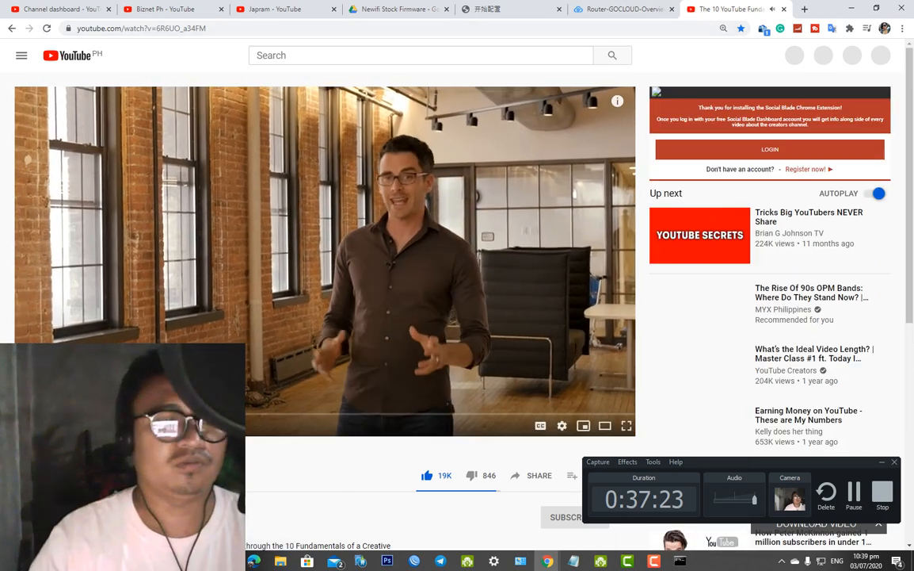
{"action": "left_click", "coordinate": [617, 9]}
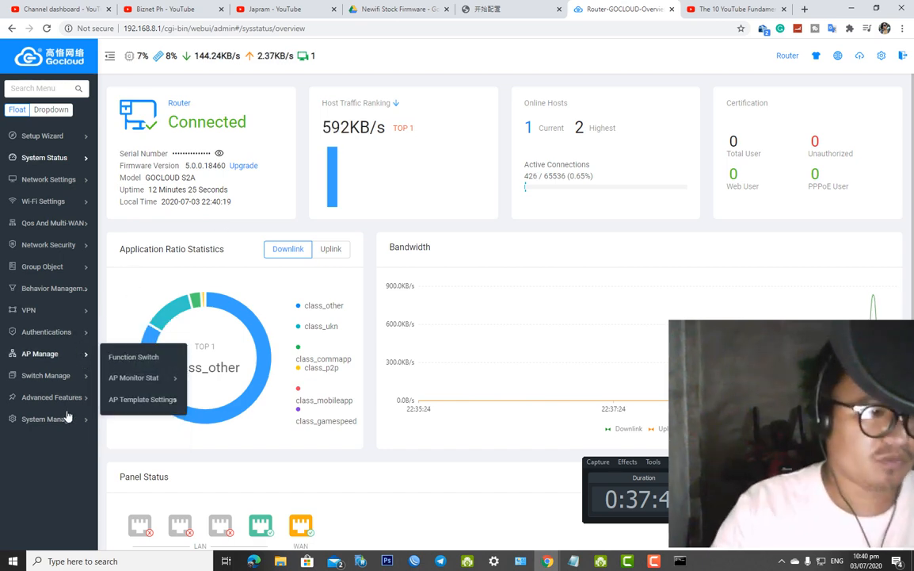
On the Router Password page, enter the current administrator password as the old password
{"action": "mouse_move", "coordinate": [71, 424]}
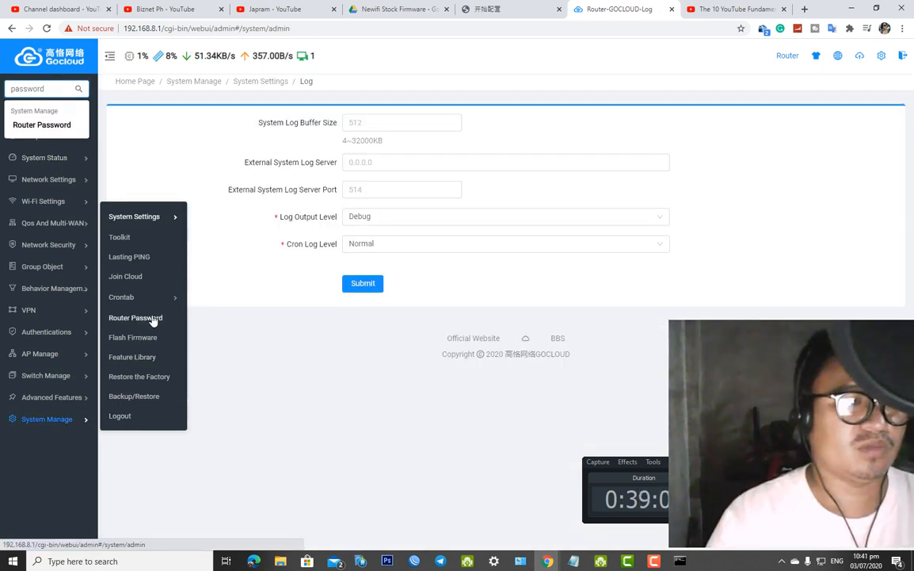
{"action": "left_click", "coordinate": [154, 318]}
{"action": "left_click", "coordinate": [419, 151]}
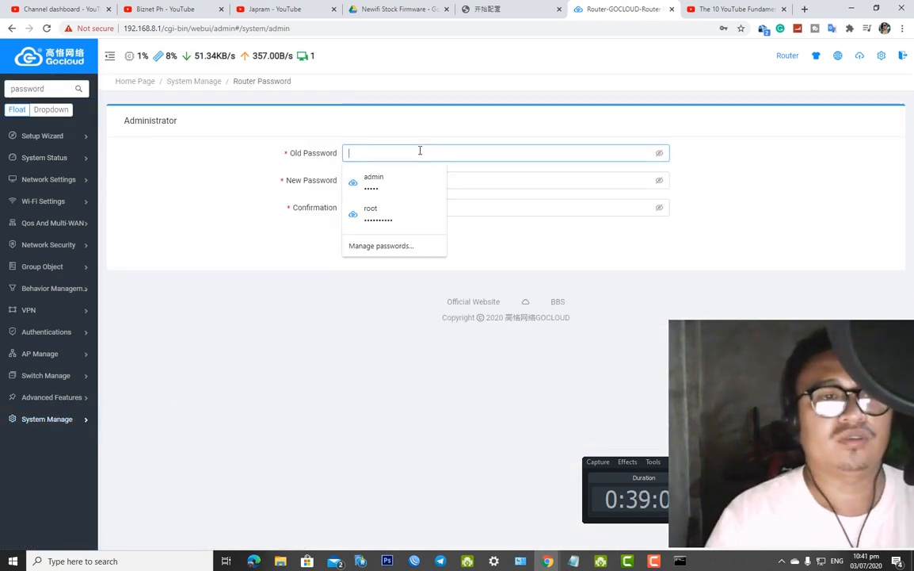
{"action": "left_click", "coordinate": [409, 182]}
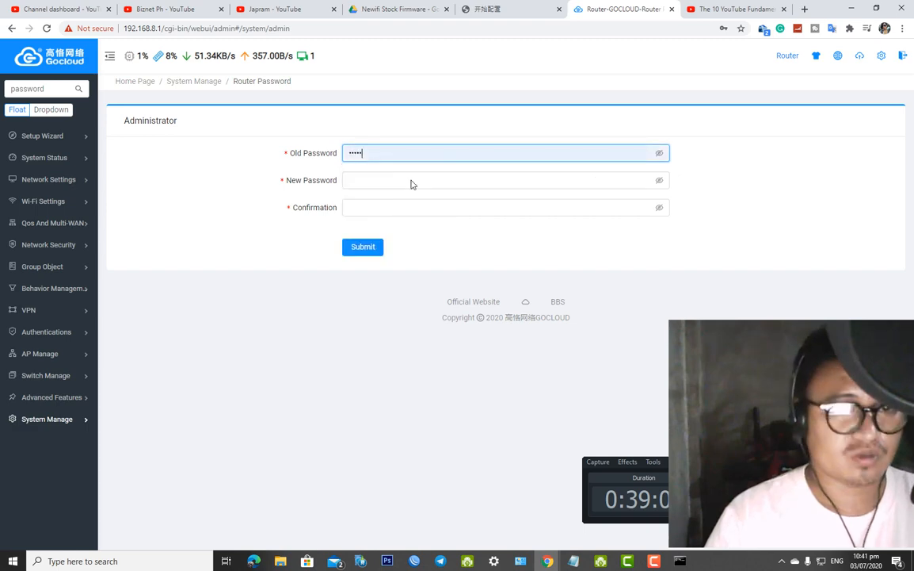
{"action": "left_click", "coordinate": [660, 155]}
{"action": "left_click", "coordinate": [660, 155]}
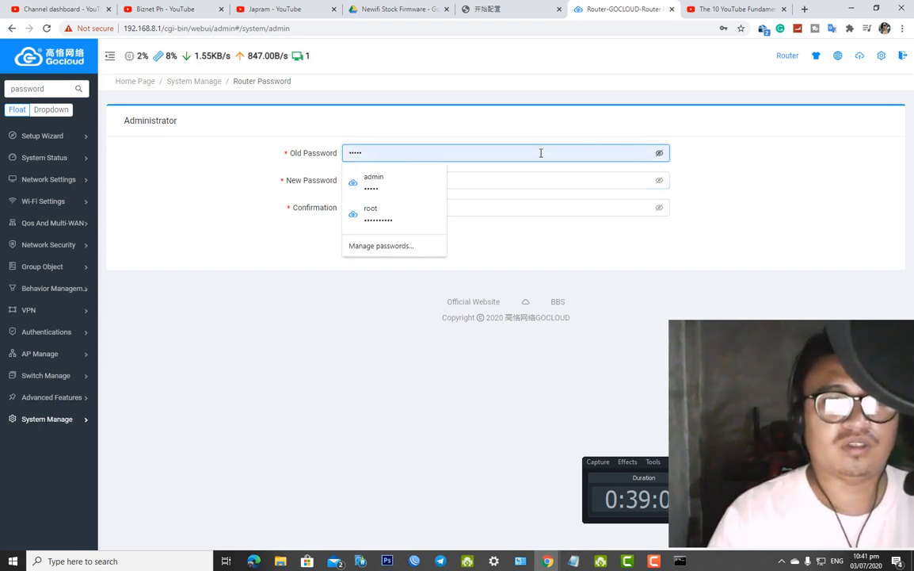
{"action": "left_click", "coordinate": [401, 175]}
{"action": "left_click", "coordinate": [662, 154]}
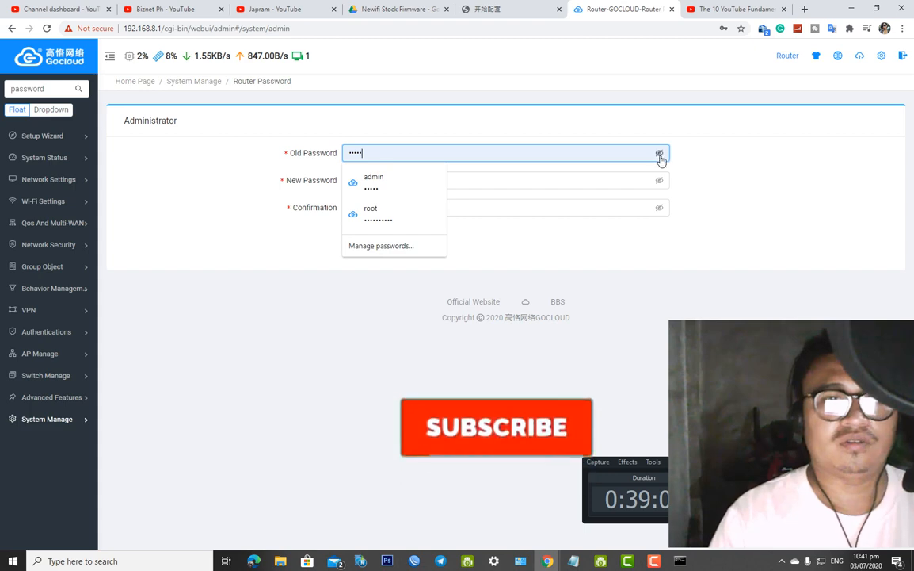
{"action": "left_click", "coordinate": [659, 153]}
{"action": "left_click", "coordinate": [659, 153]}
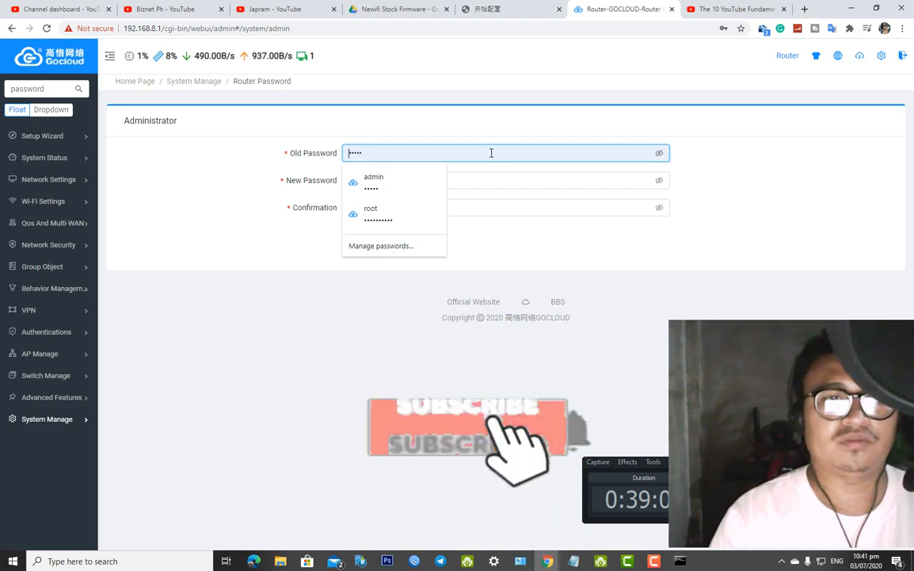
{"action": "left_click", "coordinate": [406, 215]}
{"action": "left_click", "coordinate": [661, 154]}
{"action": "left_click", "coordinate": [659, 153]}
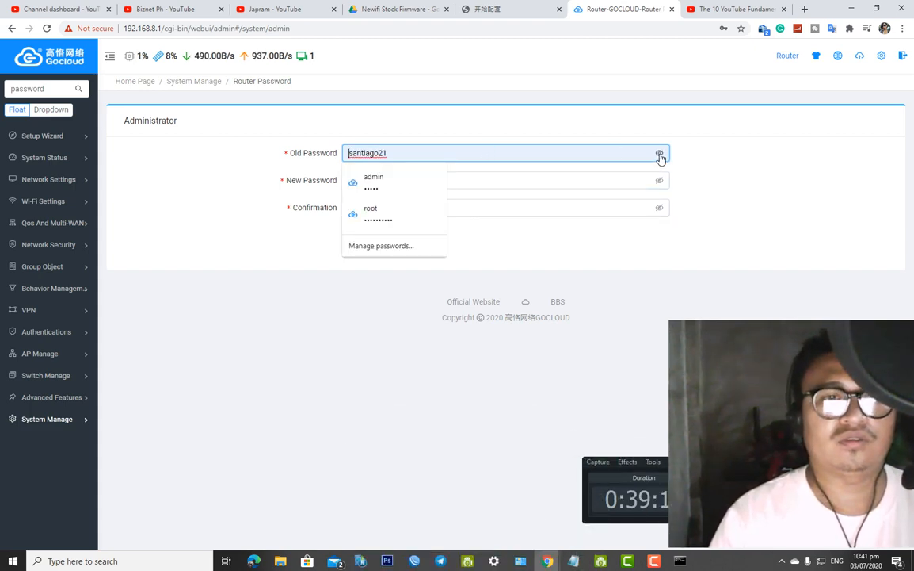
{"action": "left_click", "coordinate": [659, 153]}
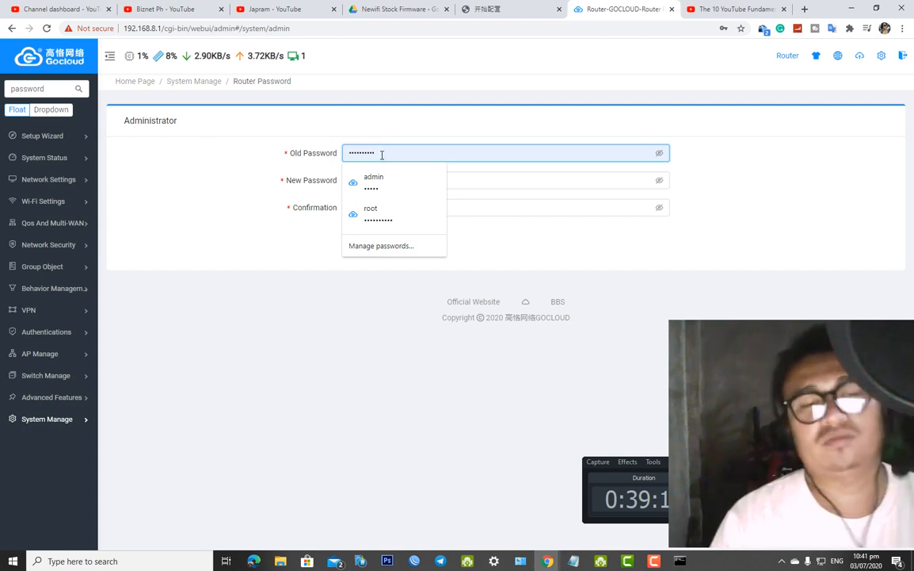
{"action": "left_click_drag", "start_coordinate": [384, 153], "coordinate": [346, 154]}
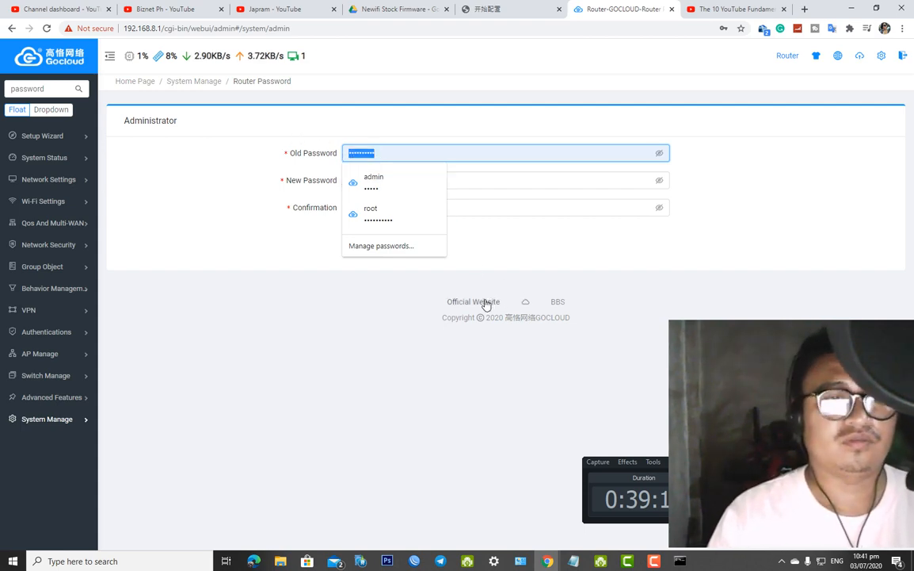
{"action": "type", "text": "••"}
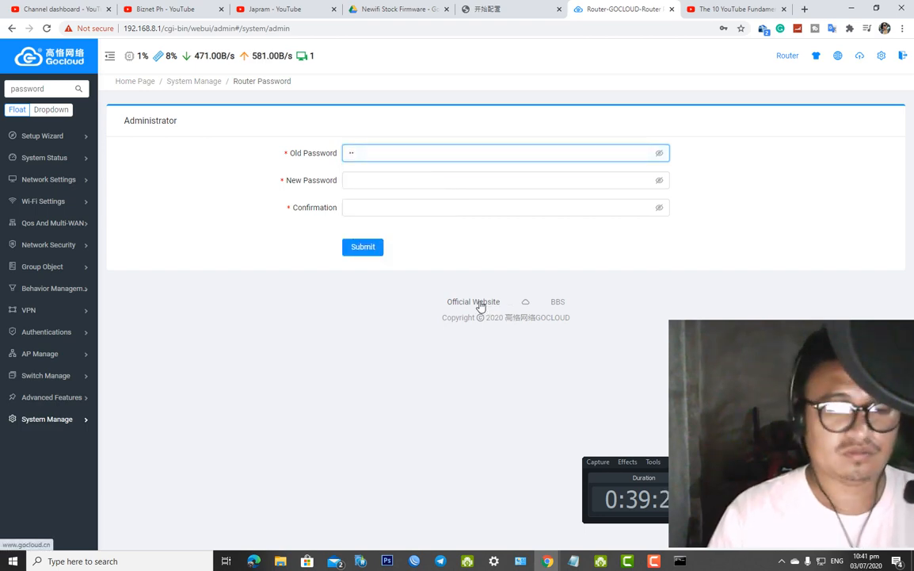
{"action": "key", "text": "BackSpace"}
{"action": "key", "text": "BackSpace"}
{"action": "type", "text": "•••••"}
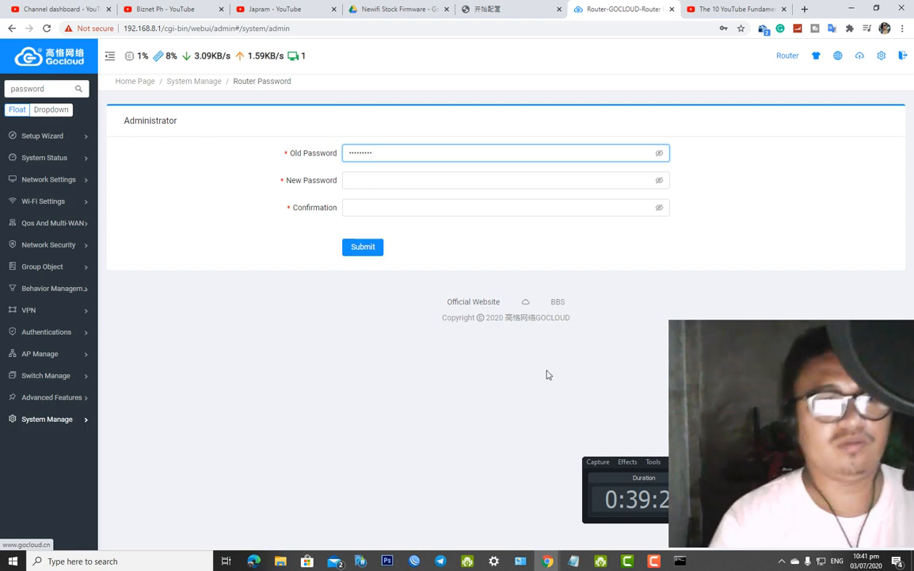
Enter the new administrator password and paste the same value into the confirmation field
{"action": "left_click", "coordinate": [371, 184]}
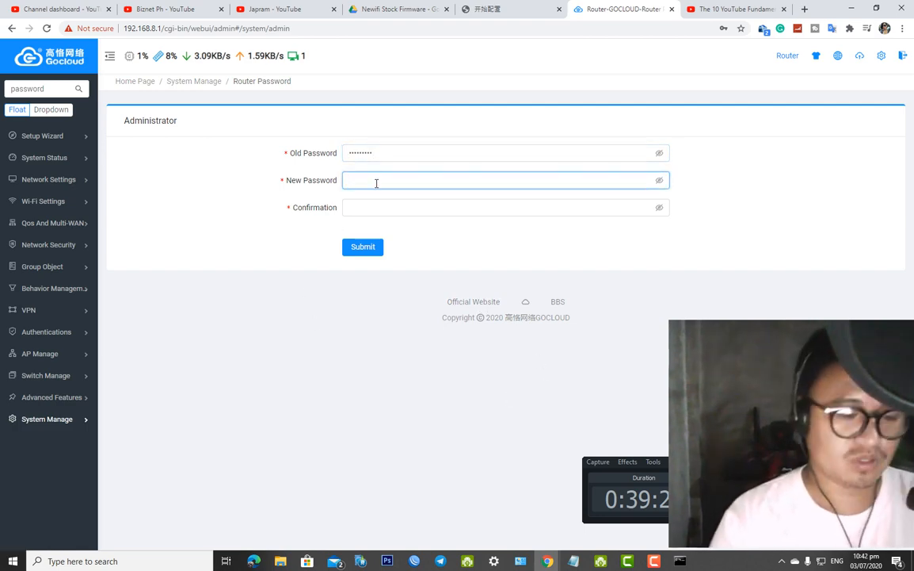
{"action": "type", "text": "••••••"}
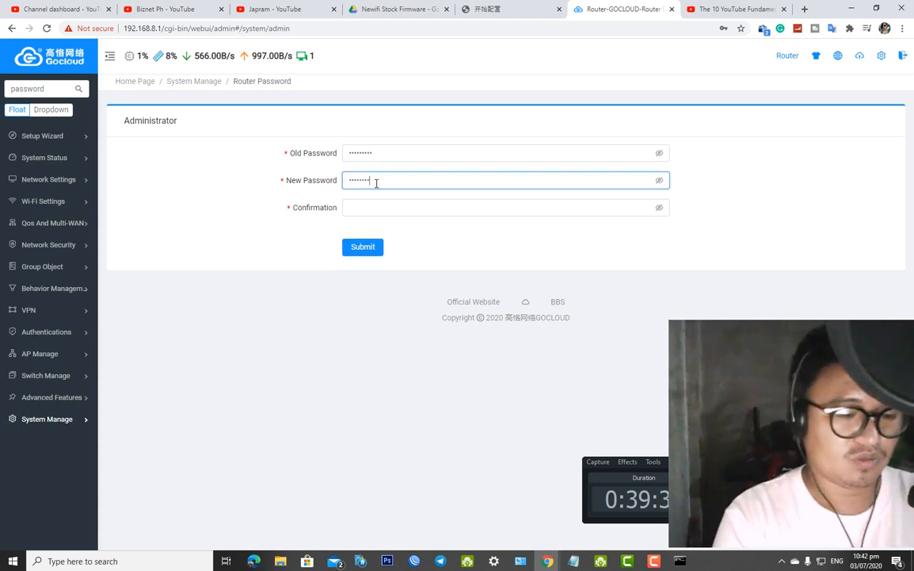
{"action": "left_click", "coordinate": [659, 180]}
{"action": "left_click", "coordinate": [658, 153]}
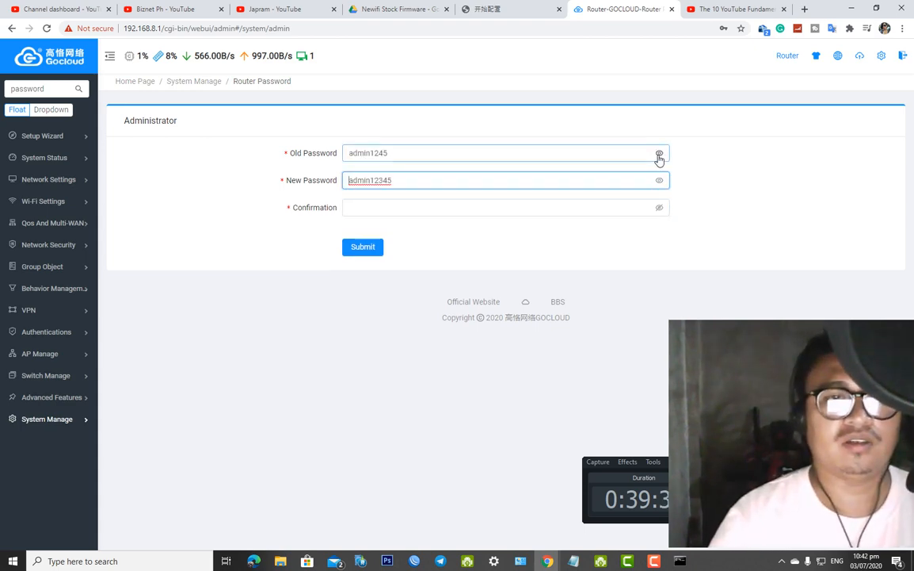
{"action": "left_click", "coordinate": [451, 205]}
{"action": "left_click_drag", "start_coordinate": [396, 181], "coordinate": [306, 180]}
{"action": "key", "text": "ctrl+c"}
{"action": "left_click", "coordinate": [370, 206]}
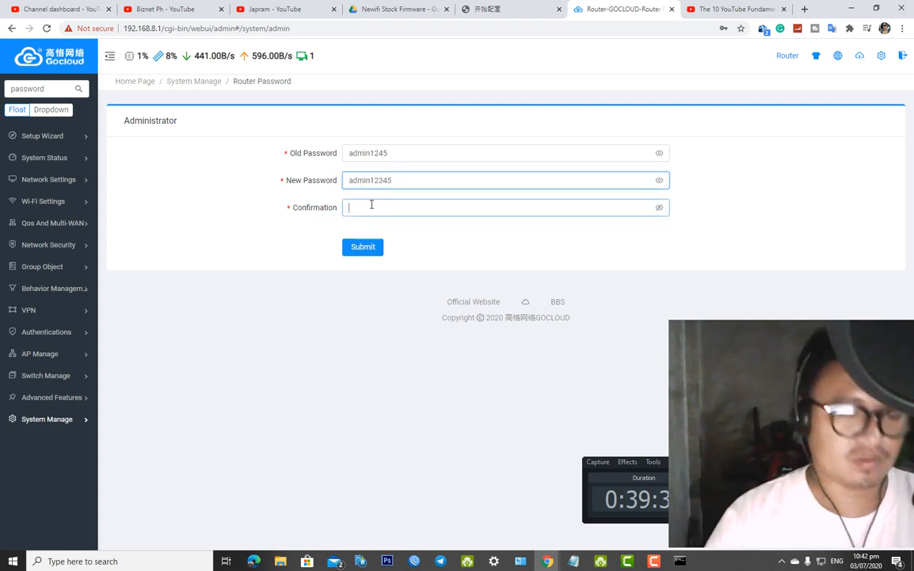
{"action": "key", "text": "ctrl+v"}
{"action": "left_click", "coordinate": [659, 208]}
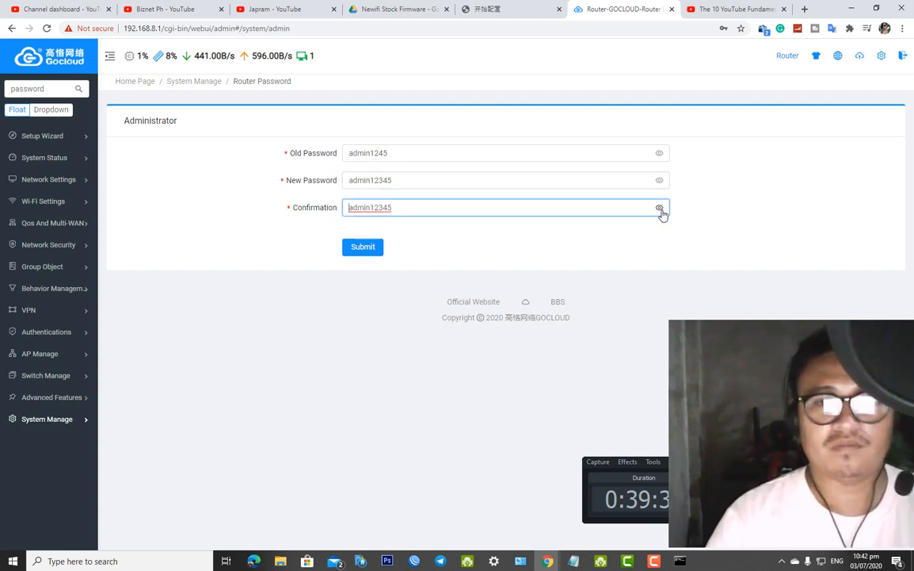
Submit, fix the old password after the 'Old Password is wrong' error, and resubmit
{"action": "left_click", "coordinate": [367, 246]}
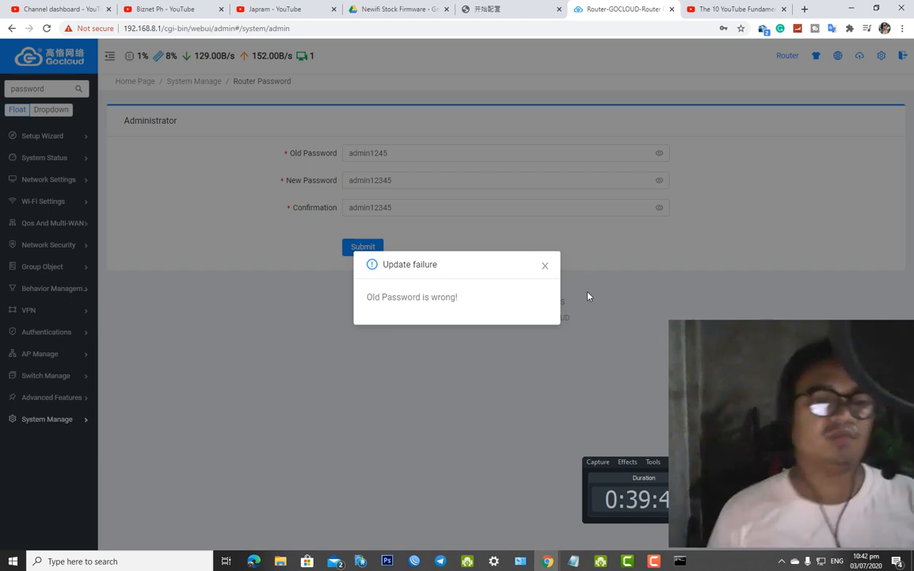
{"action": "left_click", "coordinate": [546, 265]}
{"action": "double_click", "coordinate": [369, 152]}
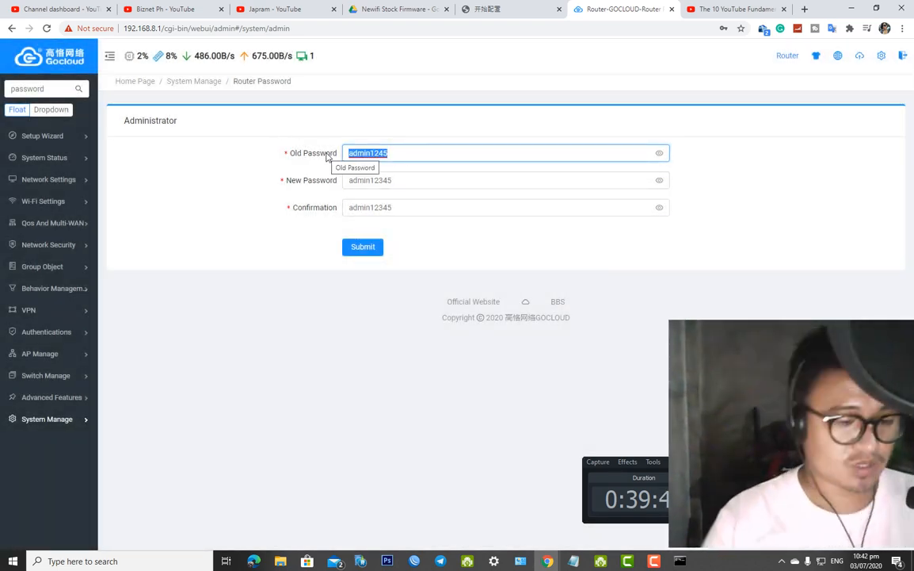
{"action": "type", "text": "ad"}
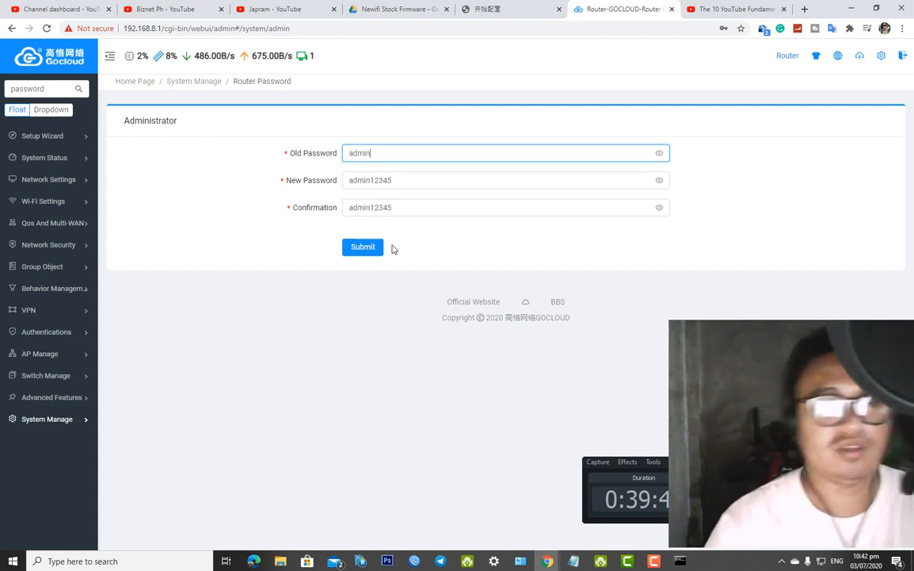
{"action": "left_click", "coordinate": [362, 247]}
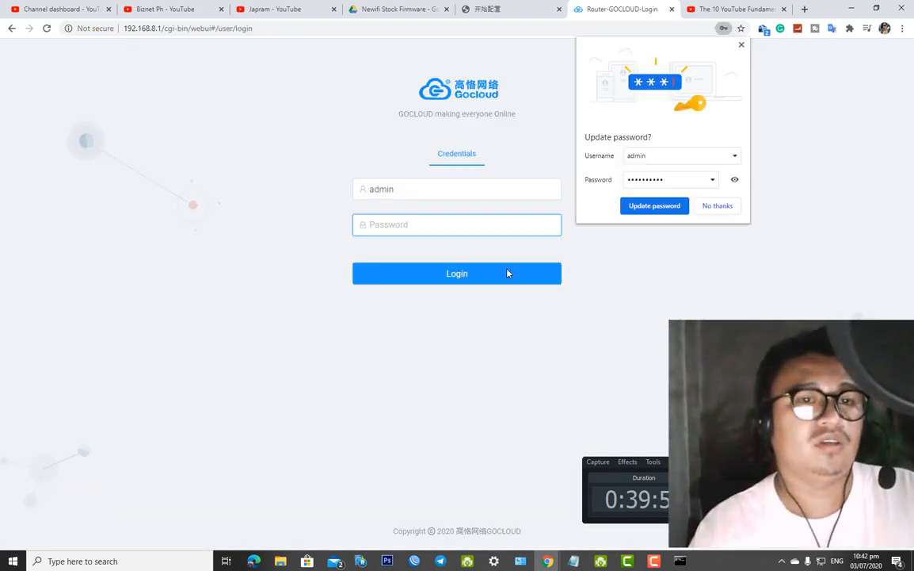
Update Chrome's saved router password and log back in with the new administrator password
{"action": "left_click", "coordinate": [680, 208]}
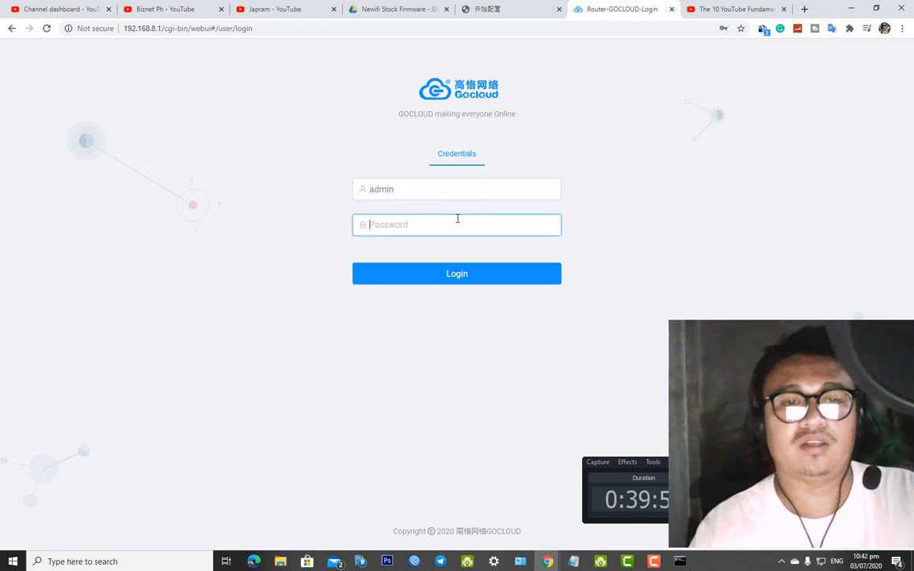
{"action": "left_click", "coordinate": [456, 222]}
{"action": "left_click", "coordinate": [433, 254]}
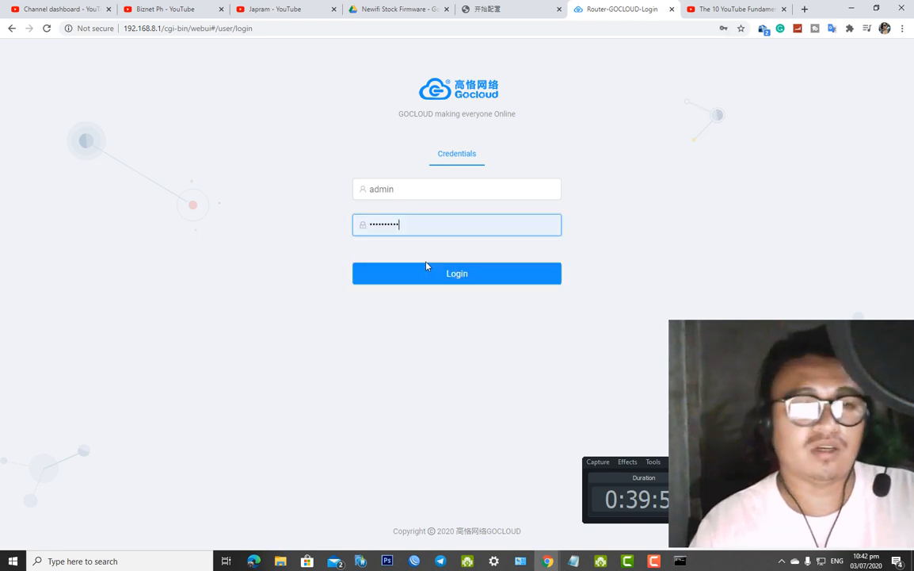
{"action": "double_click", "coordinate": [483, 230]}
{"action": "type", "text": "123456"}
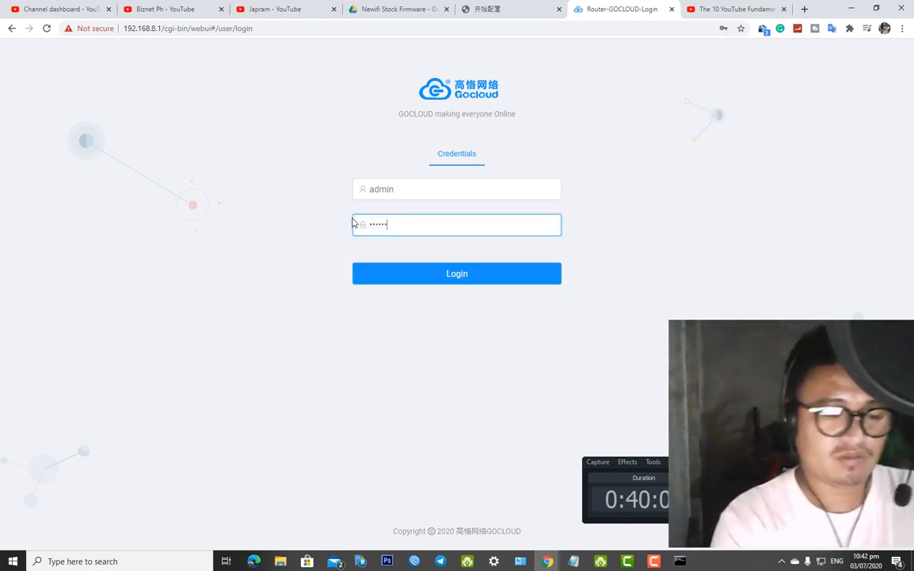
{"action": "left_click", "coordinate": [419, 278]}
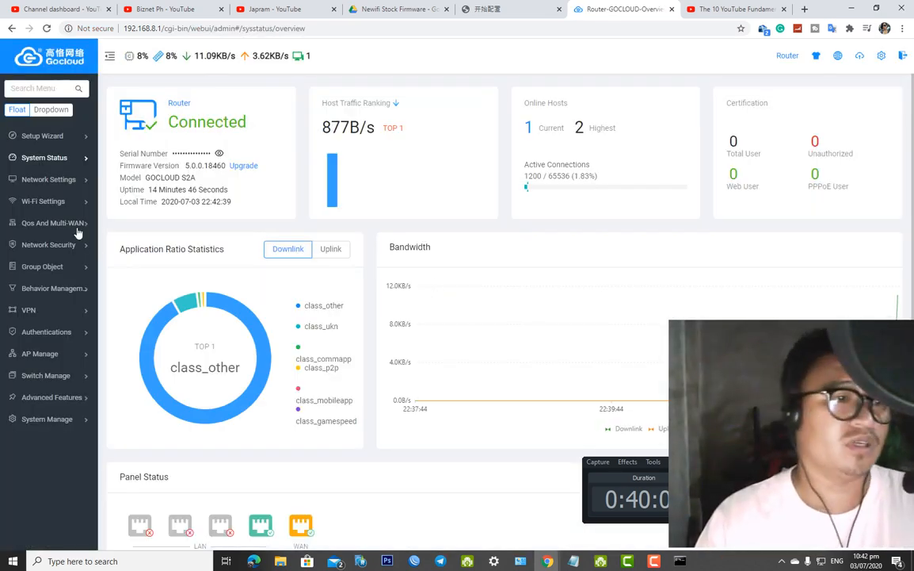
{"action": "mouse_move", "coordinate": [26, 208]}
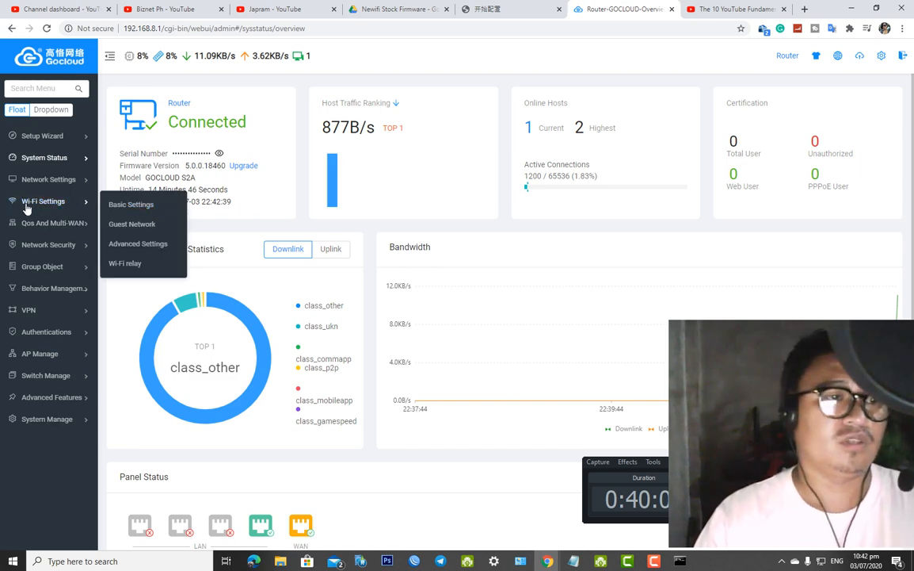
{"action": "left_click", "coordinate": [133, 206]}
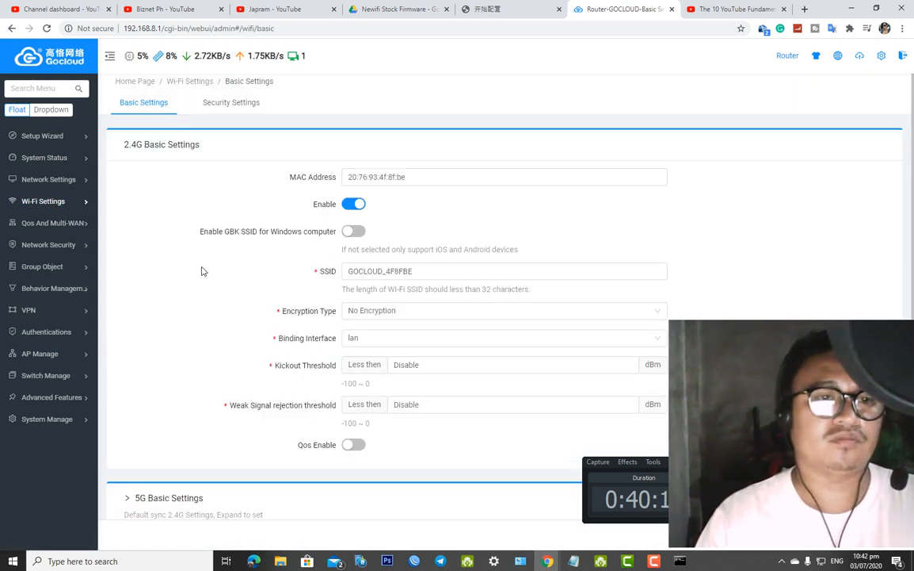
Rename the 2.4G SSID to Newifi 2.4G with WPA2-PSK encryption and a Wi-Fi password
{"action": "left_click", "coordinate": [452, 271]}
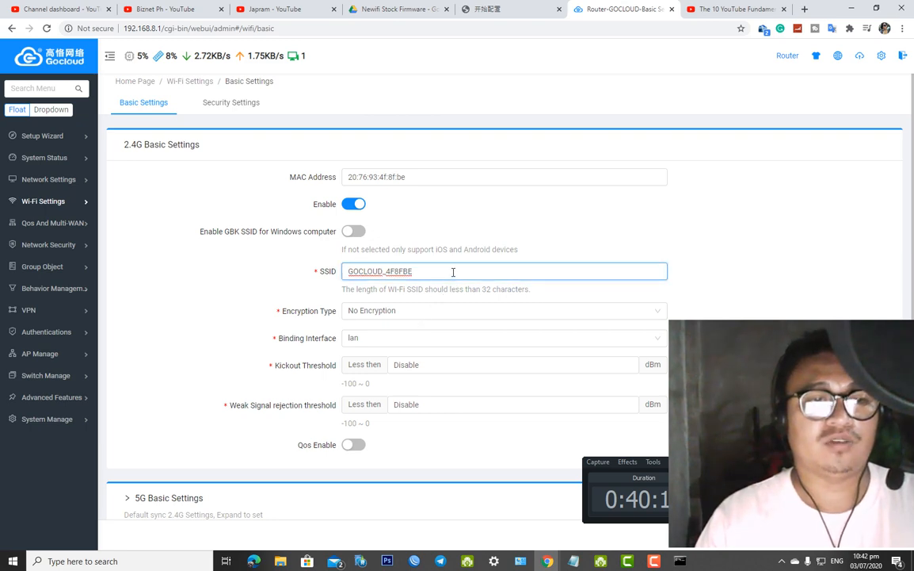
{"action": "left_click_drag", "start_coordinate": [452, 271], "coordinate": [302, 262]}
{"action": "type", "text": "Newifi 2.4G"}
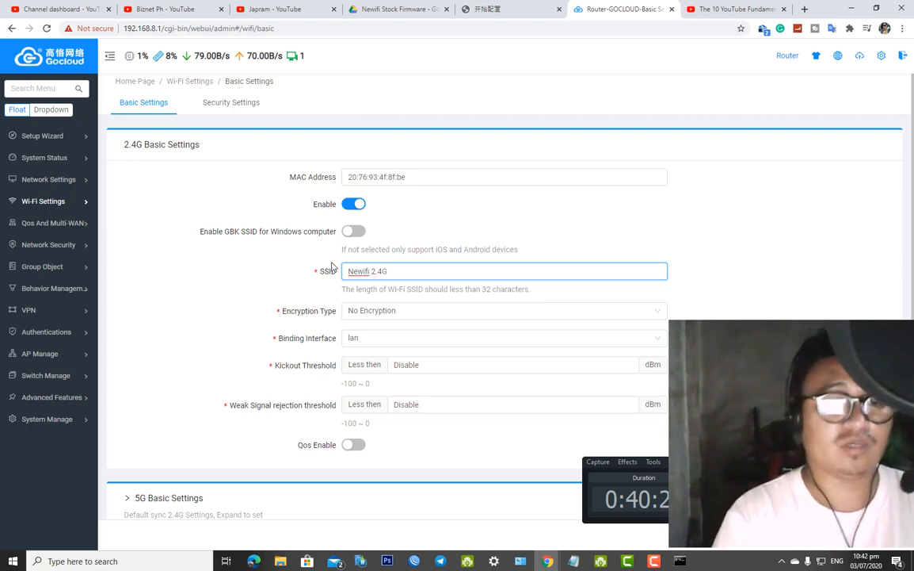
{"action": "left_click", "coordinate": [376, 319]}
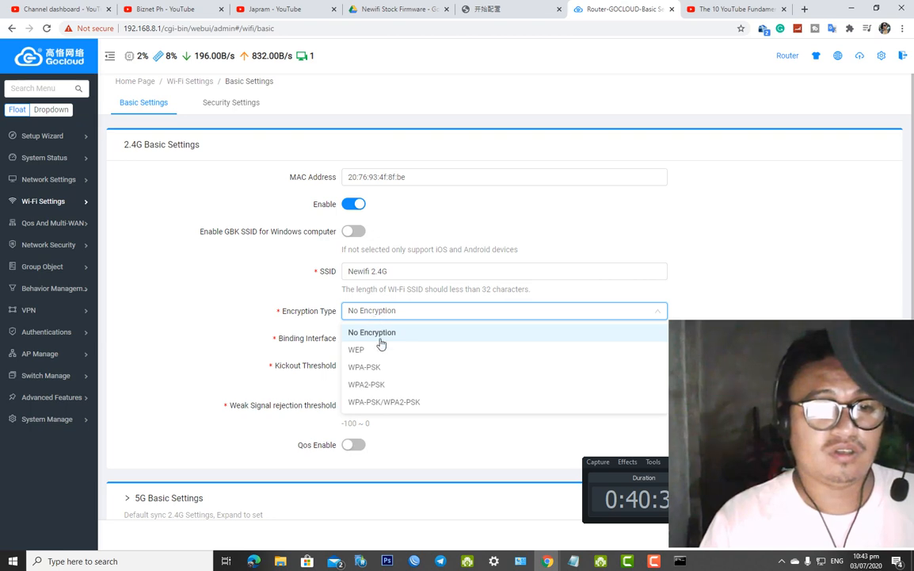
{"action": "left_click", "coordinate": [376, 392]}
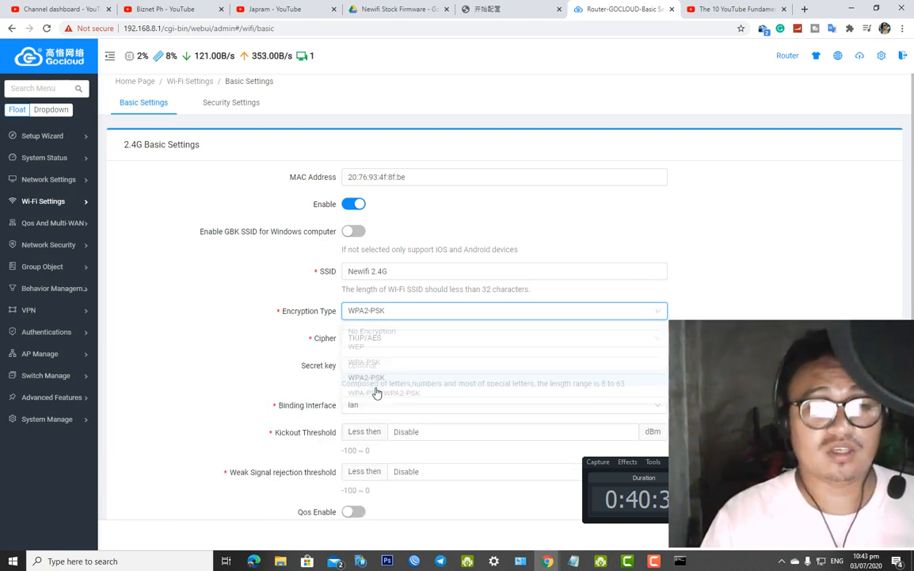
{"action": "left_click", "coordinate": [372, 369]}
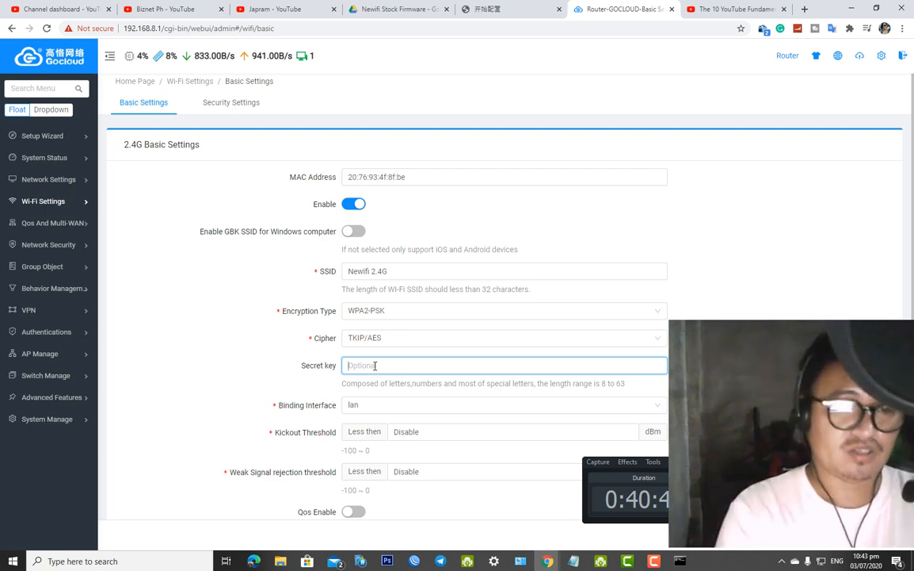
{"action": "type", "text": "admin12345"}
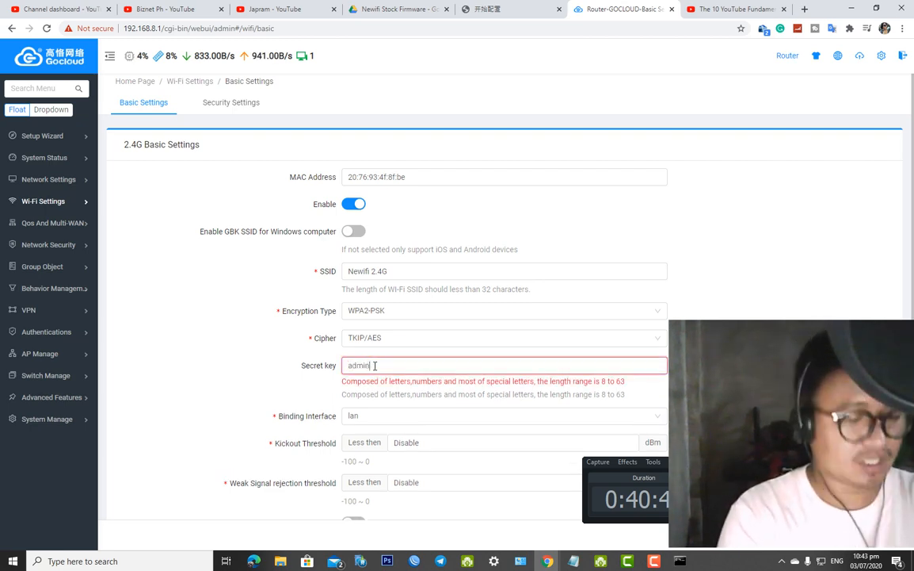
Keep lan as the binding interface and leave QoS disabled after briefly enabling it
{"action": "left_click", "coordinate": [394, 407]}
{"action": "left_click", "coordinate": [397, 413]}
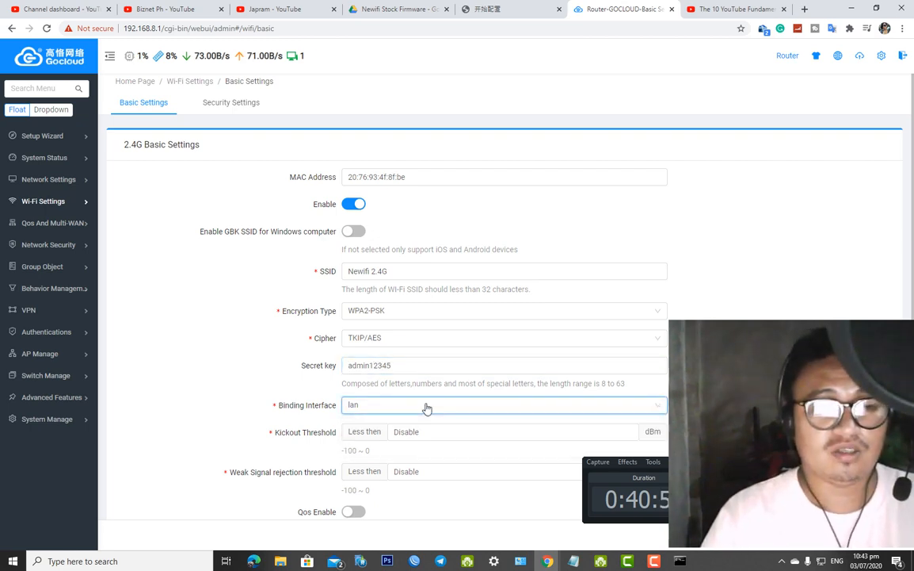
{"action": "scroll", "coordinate": [404, 411], "scroll_direction": "down", "scroll_amount": 2}
{"action": "left_click", "coordinate": [412, 323]}
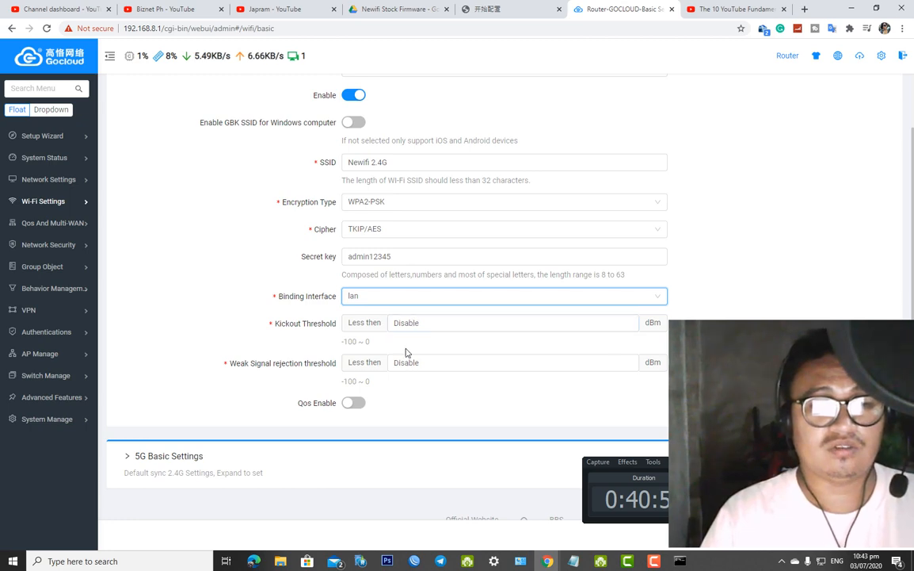
{"action": "scroll", "coordinate": [378, 406], "scroll_direction": "down", "scroll_amount": 1}
{"action": "left_click", "coordinate": [355, 398]}
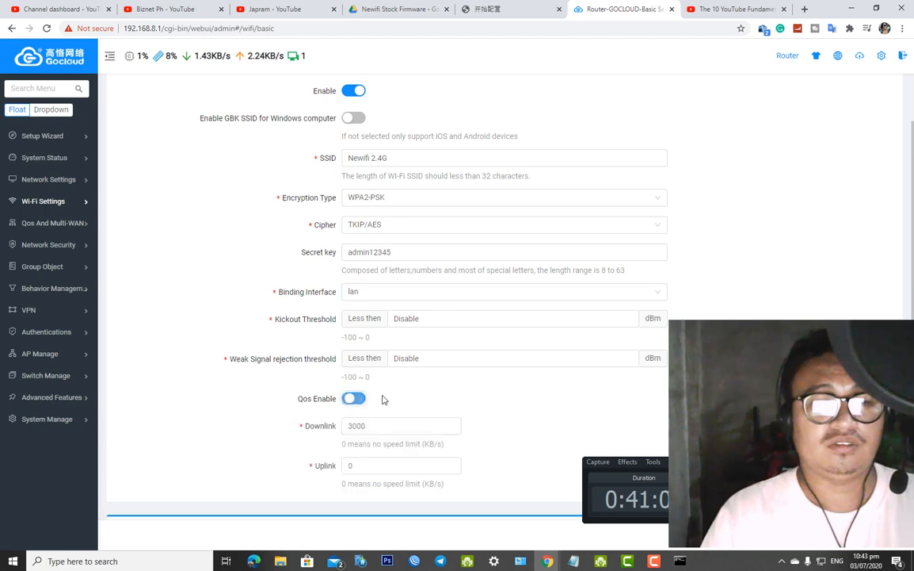
{"action": "scroll", "coordinate": [404, 392], "scroll_direction": "down", "scroll_amount": 2}
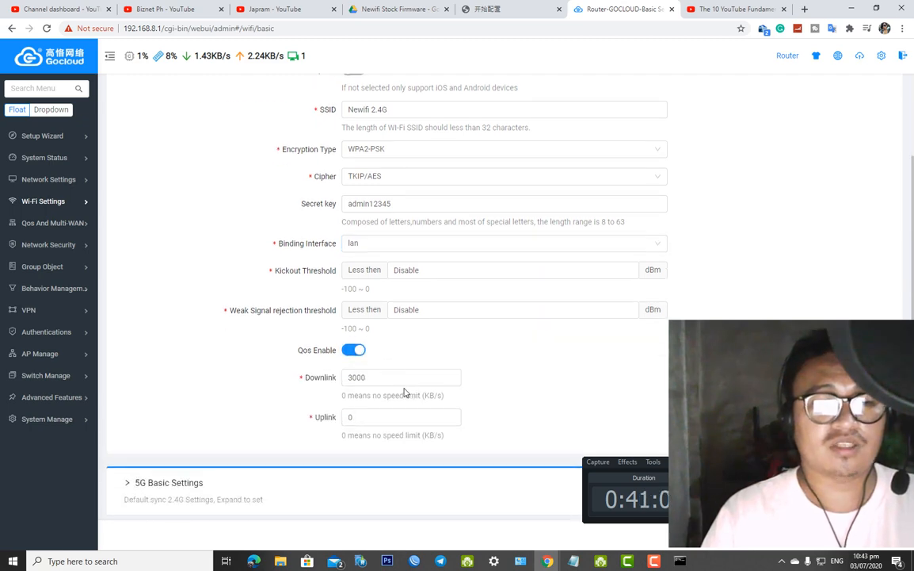
{"action": "left_click", "coordinate": [349, 320]}
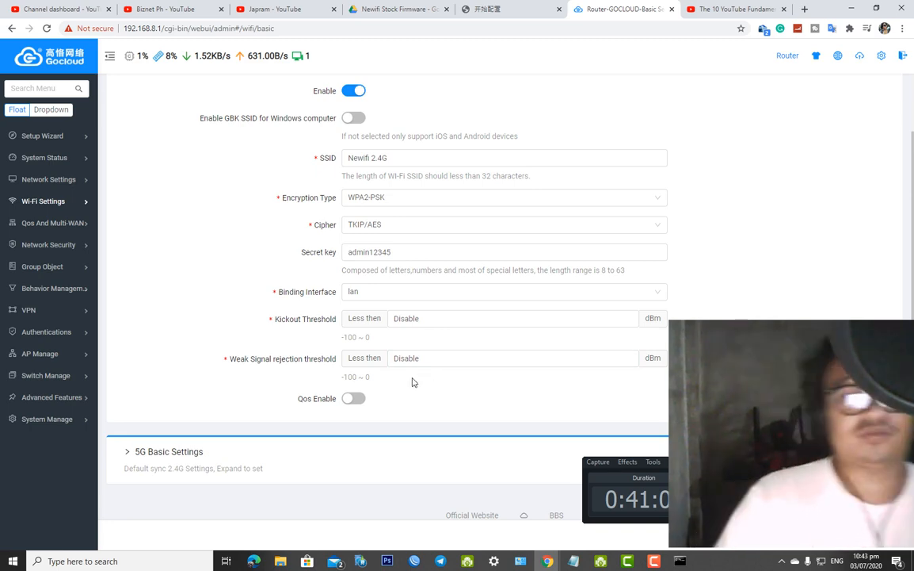
In 5G Basic Settings, replace the default SSID with 'Newifi 5Ghz'
{"action": "left_click", "coordinate": [135, 478]}
{"action": "scroll", "coordinate": [131, 464], "scroll_direction": "down", "scroll_amount": 1}
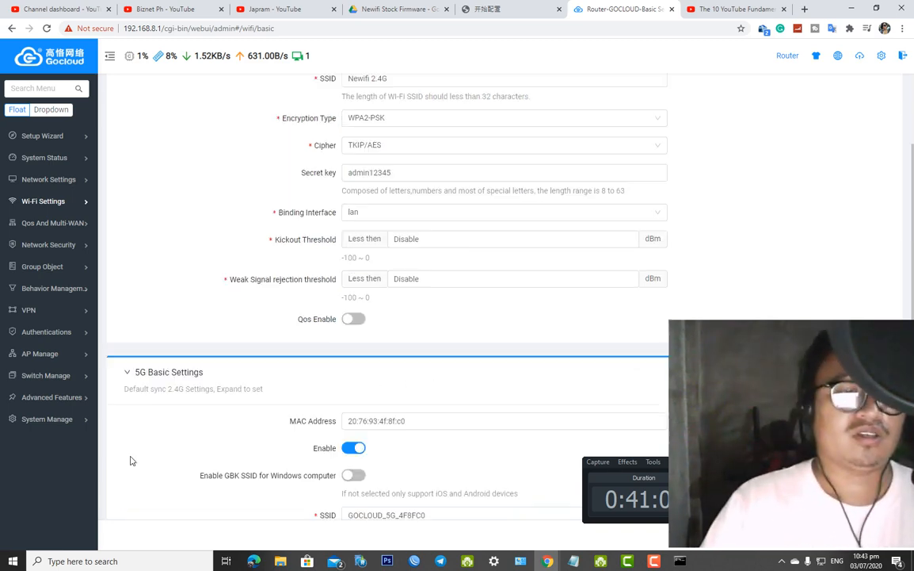
{"action": "scroll", "coordinate": [356, 380], "scroll_direction": "down", "scroll_amount": 3}
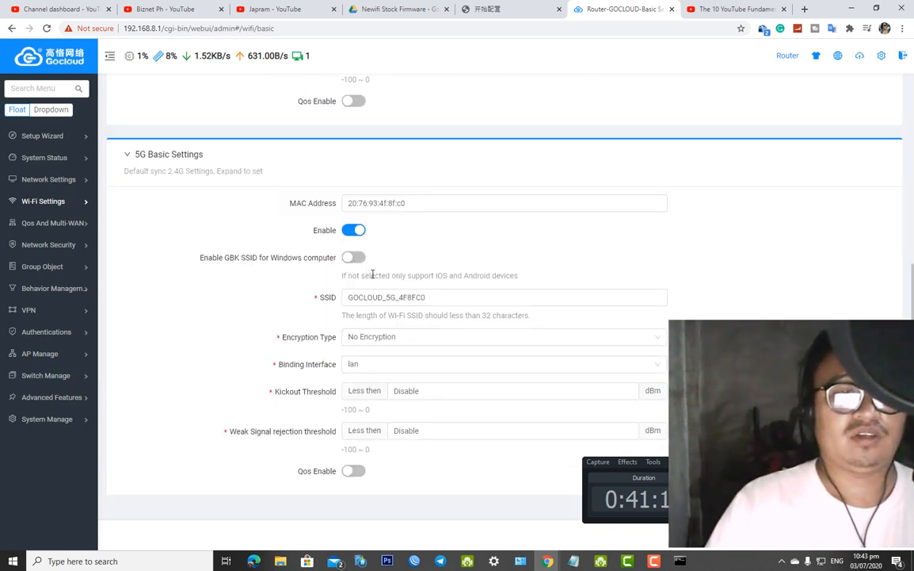
{"action": "left_click_drag", "start_coordinate": [428, 298], "coordinate": [294, 300]}
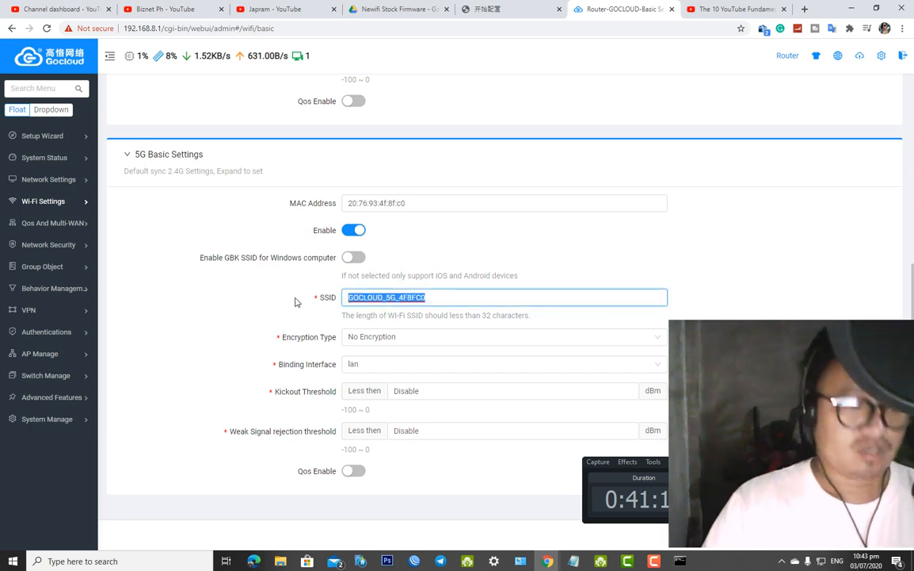
{"action": "type", "text": "New"}
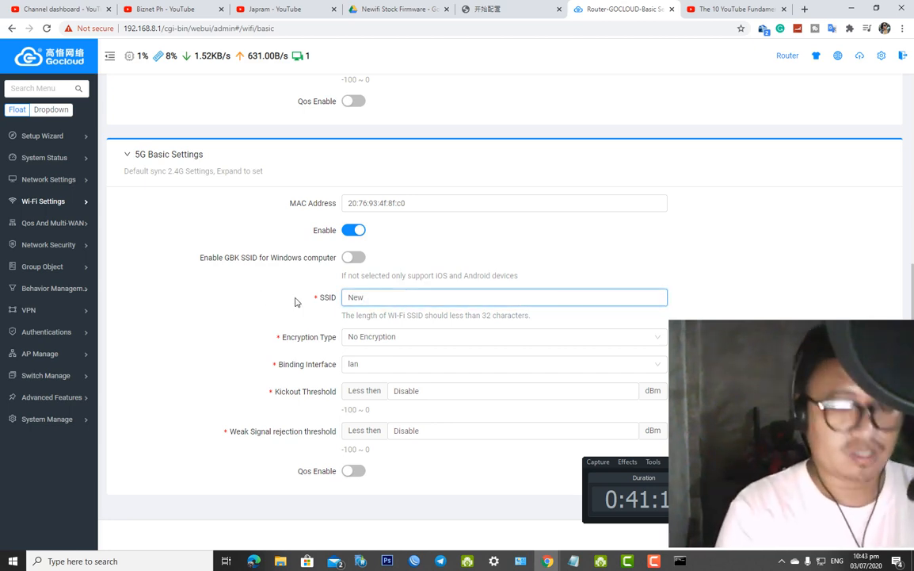
{"action": "type", "text": "ifi"}
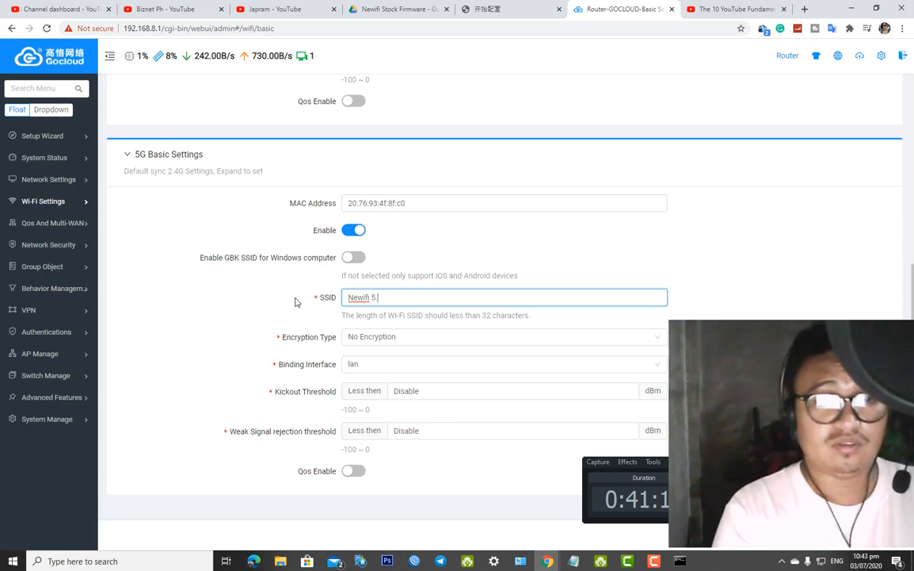
{"action": "type", "text": " 5G"}
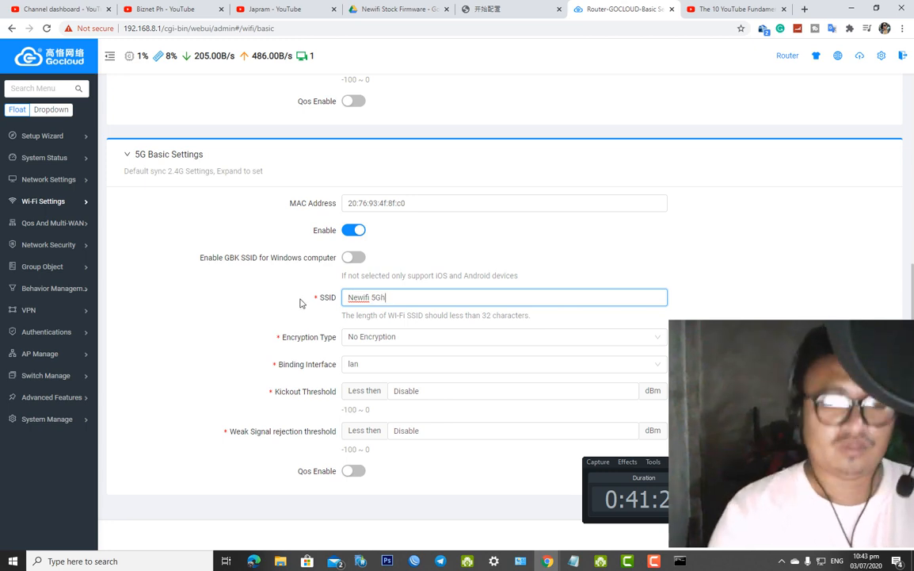
{"action": "type", "text": "h"}
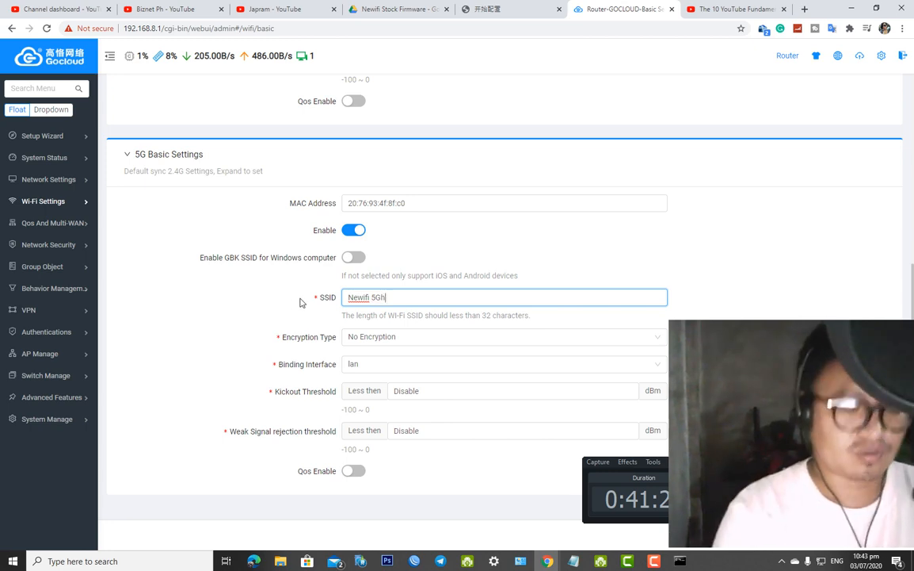
{"action": "type", "text": "z"}
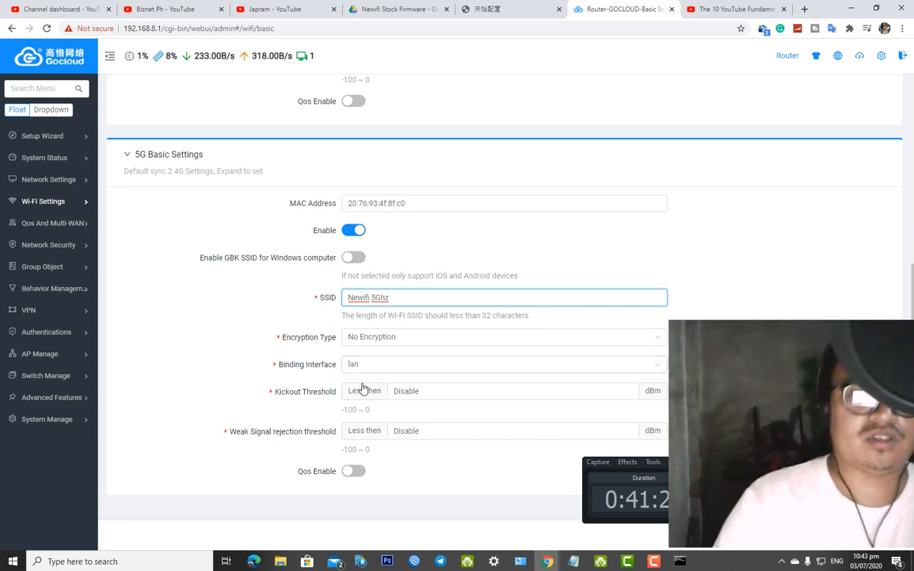
Set 5G encryption to WPA2-PSK, enter the Wi-Fi password, and apply the settings
{"action": "left_click", "coordinate": [405, 340]}
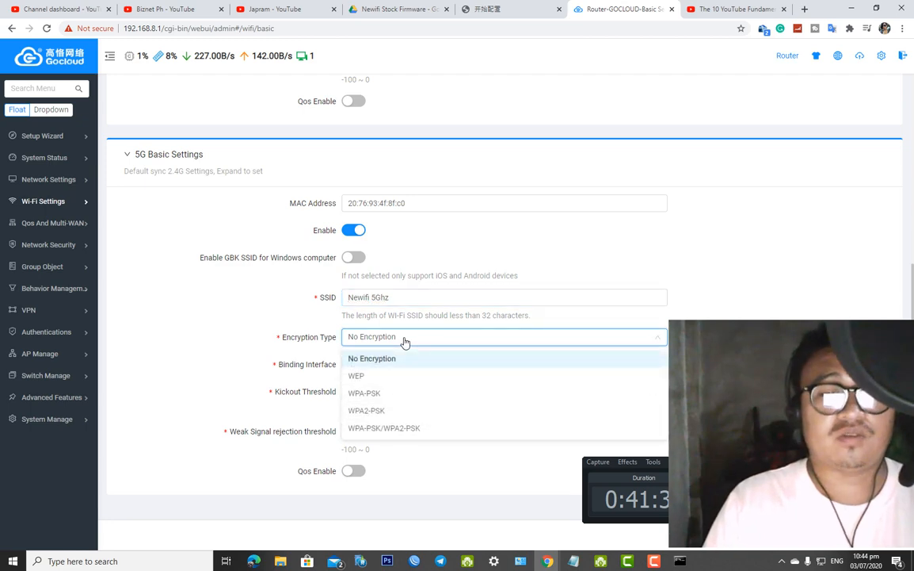
{"action": "left_click", "coordinate": [373, 411]}
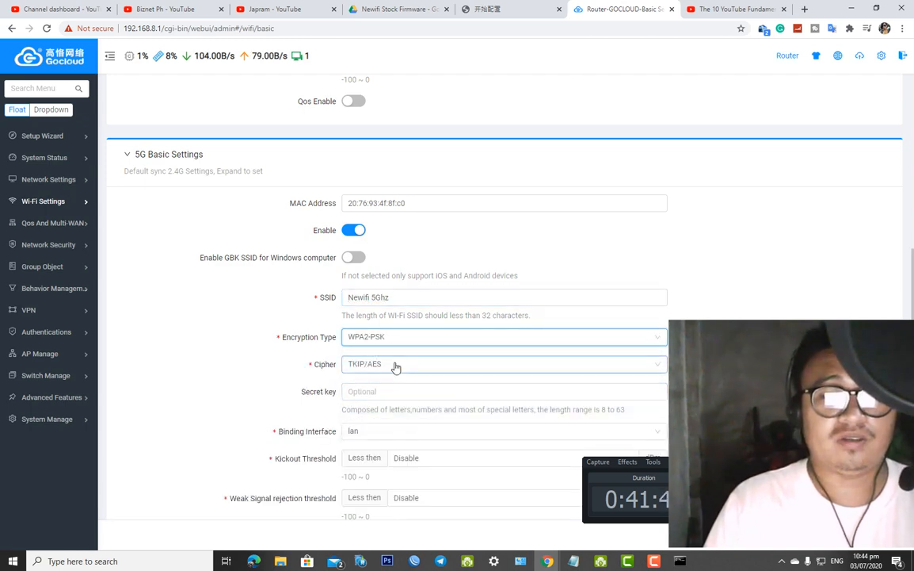
{"action": "left_click", "coordinate": [375, 391]}
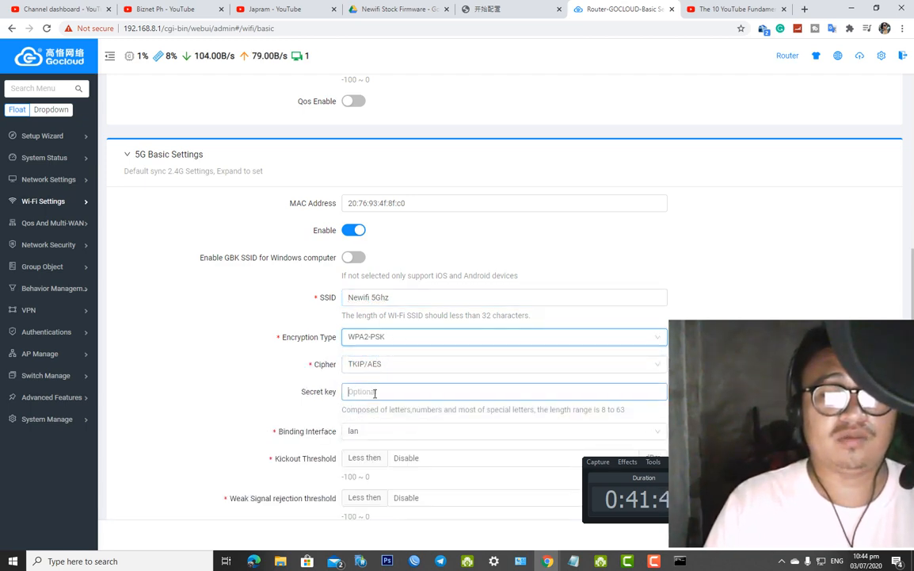
{"action": "type", "text": "admin1"}
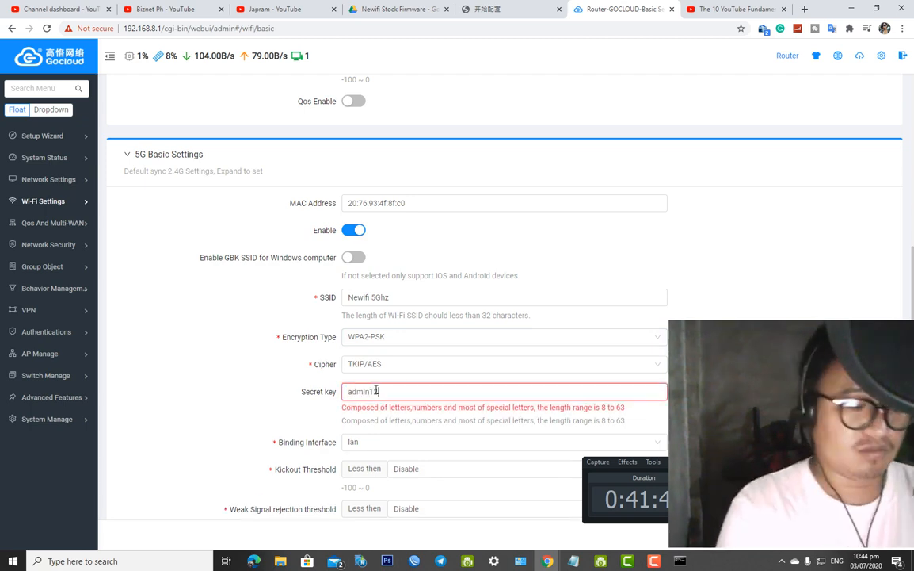
{"action": "type", "text": "2345"}
{"action": "scroll", "coordinate": [401, 388], "scroll_direction": "down", "scroll_amount": 1}
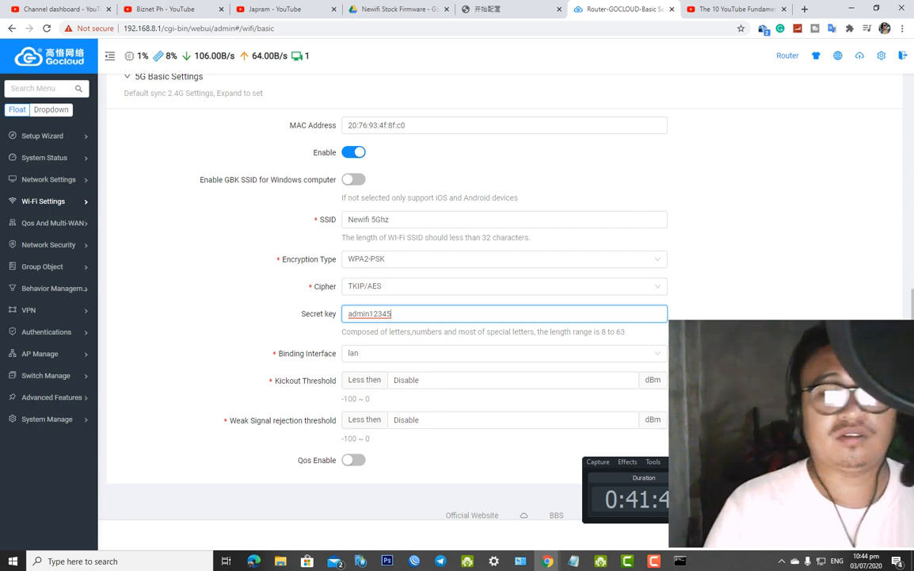
{"action": "left_click_drag", "start_coordinate": [626, 468], "coordinate": [632, 336]}
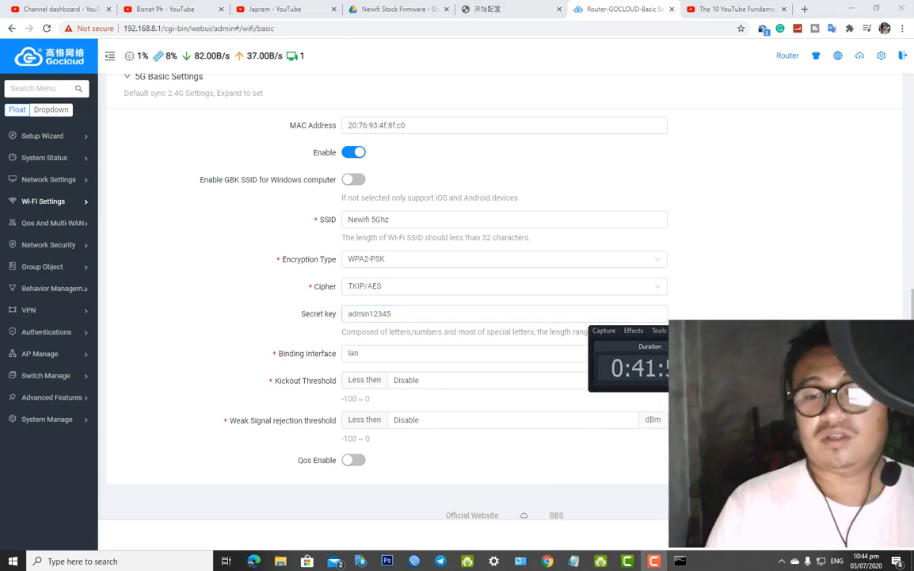
{"action": "left_click", "coordinate": [527, 356]}
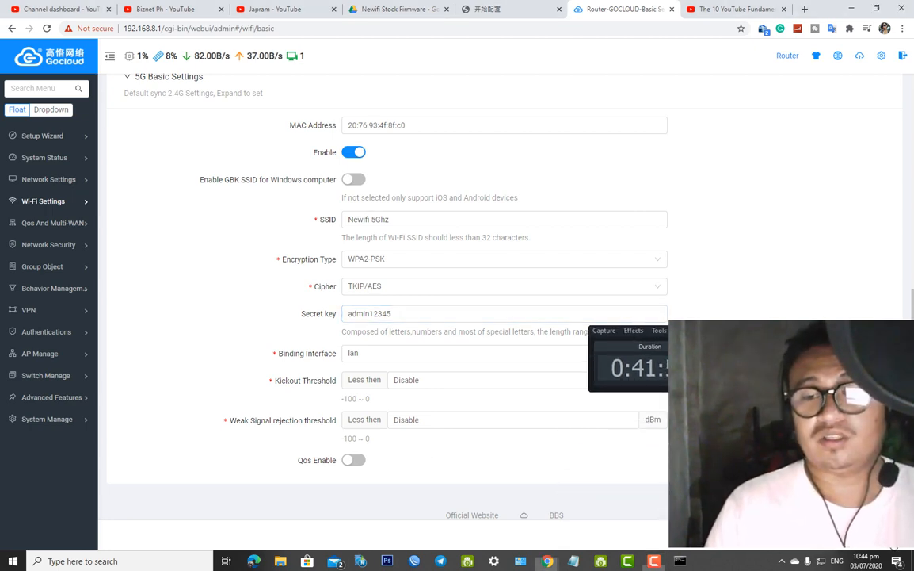
{"action": "key", "text": "Return"}
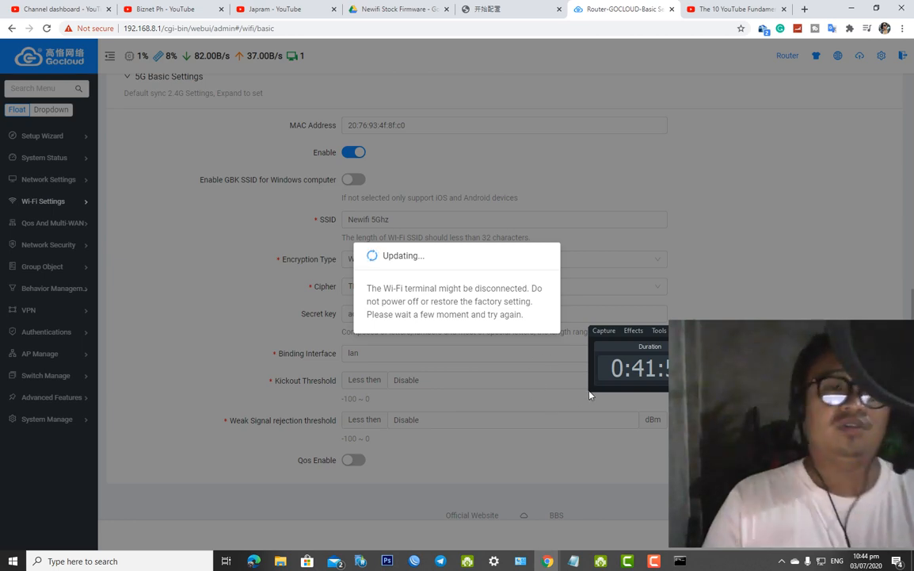
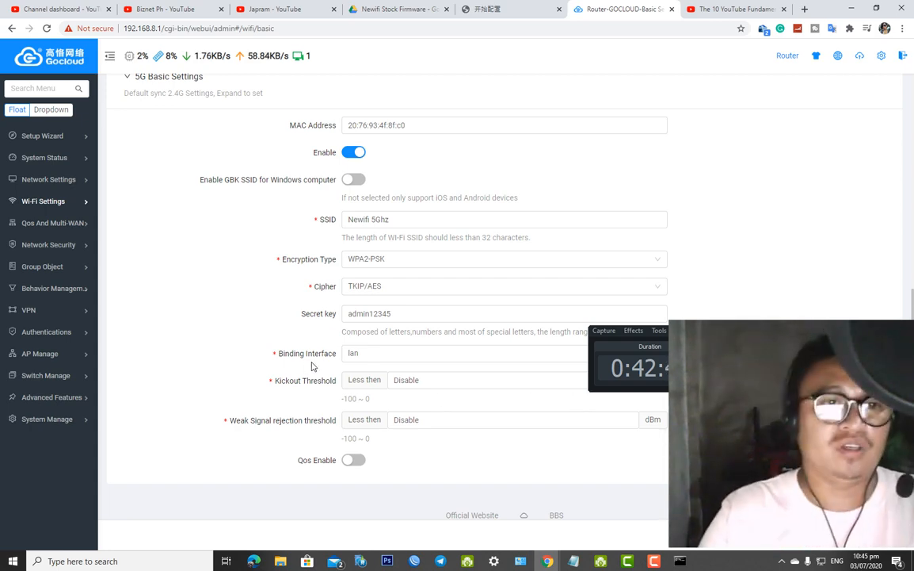
Glance at the GoCloud Steps notes, then go back to the System Status overview dashboard
{"action": "mouse_move", "coordinate": [51, 426]}
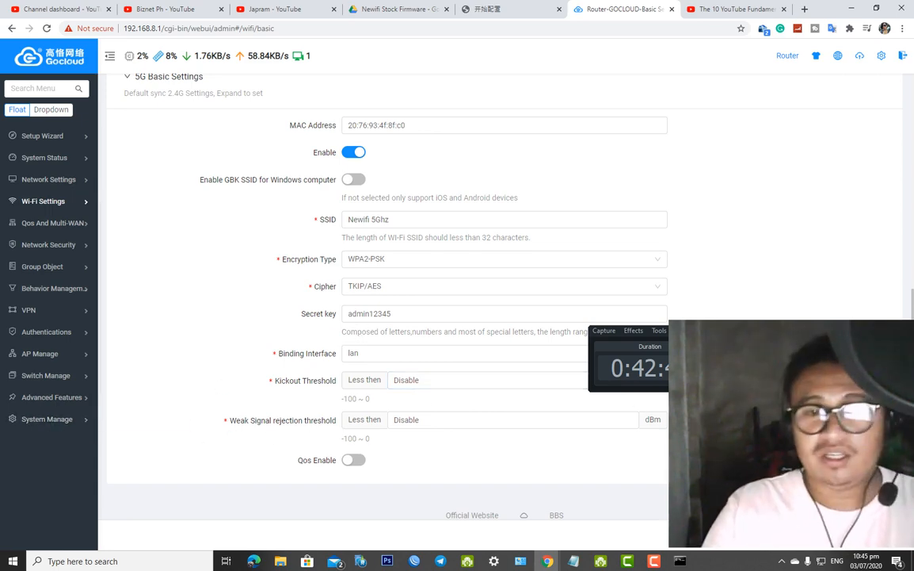
{"action": "left_click", "coordinate": [586, 566]}
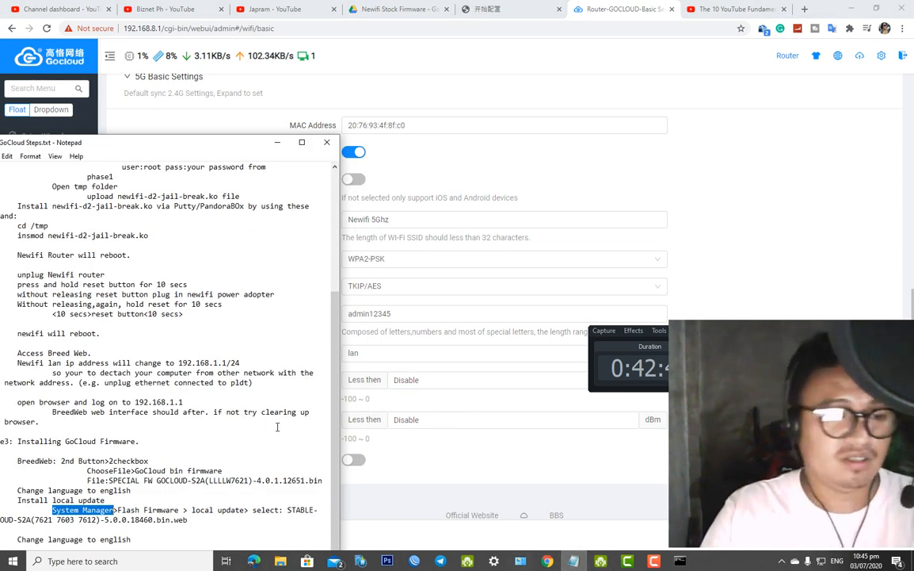
{"action": "left_click_drag", "start_coordinate": [265, 146], "coordinate": [283, 158]}
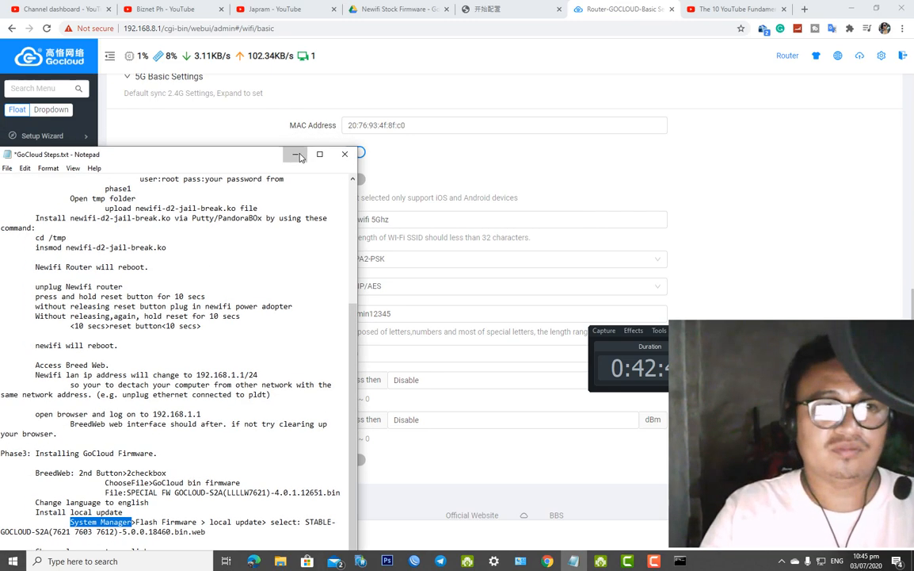
{"action": "left_click", "coordinate": [298, 156]}
{"action": "scroll", "coordinate": [212, 311], "scroll_direction": "up", "scroll_amount": 3}
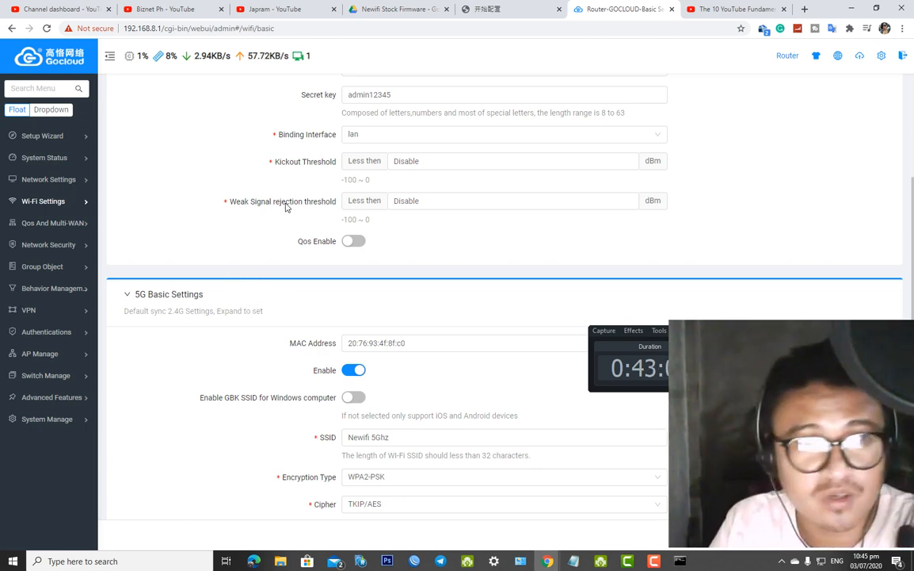
{"action": "left_click", "coordinate": [43, 60]}
Review the System Status overview, then open the Active Routes page listing WAN and LAN IPv4 routes
{"action": "scroll", "coordinate": [571, 180], "scroll_direction": "down", "scroll_amount": 2}
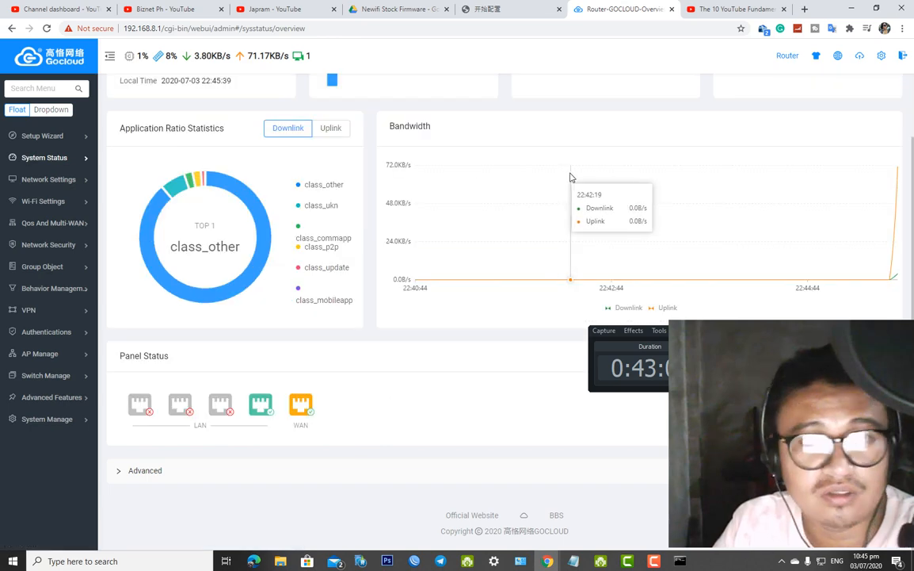
{"action": "scroll", "coordinate": [901, 92], "scroll_direction": "up", "scroll_amount": 2}
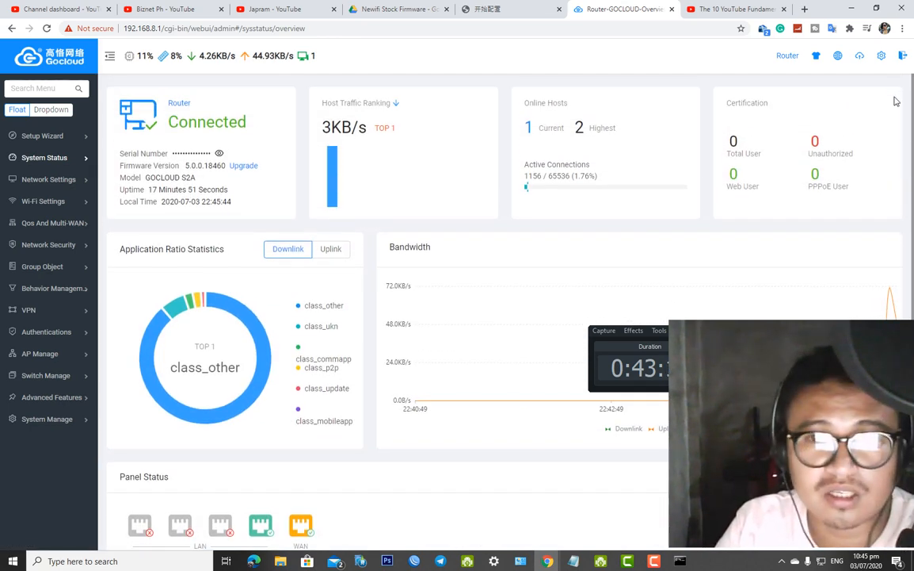
{"action": "scroll", "coordinate": [900, 103], "scroll_direction": "down", "scroll_amount": 1}
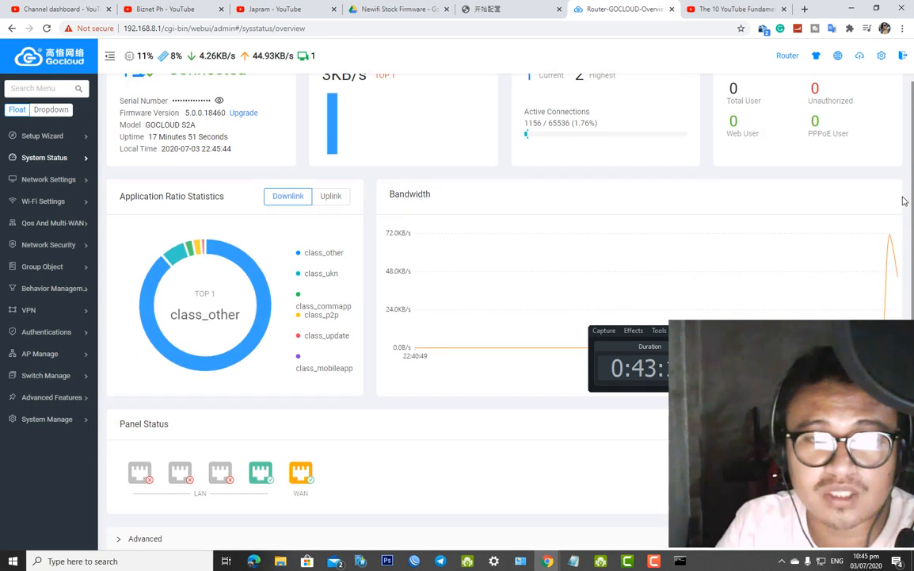
{"action": "scroll", "coordinate": [904, 204], "scroll_direction": "down", "scroll_amount": 1}
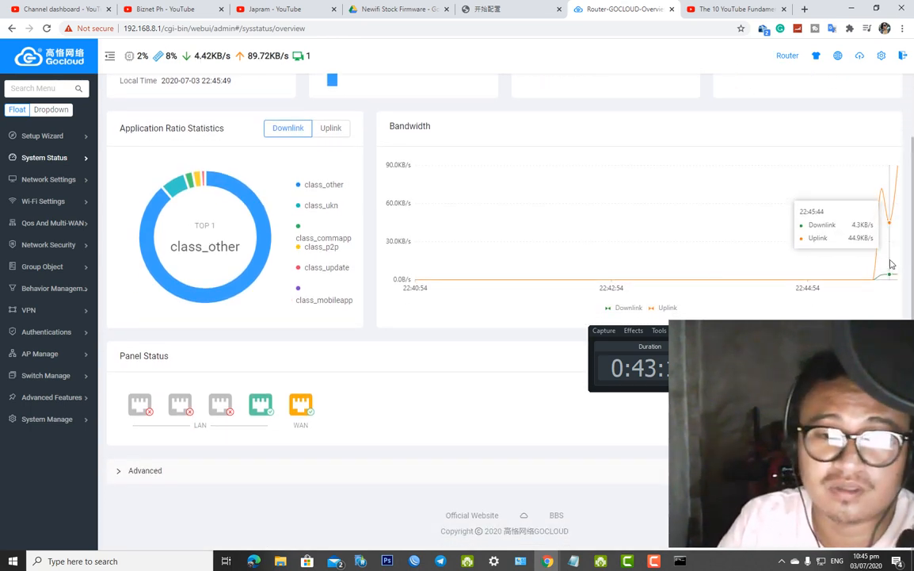
{"action": "scroll", "coordinate": [555, 278], "scroll_direction": "up", "scroll_amount": 2}
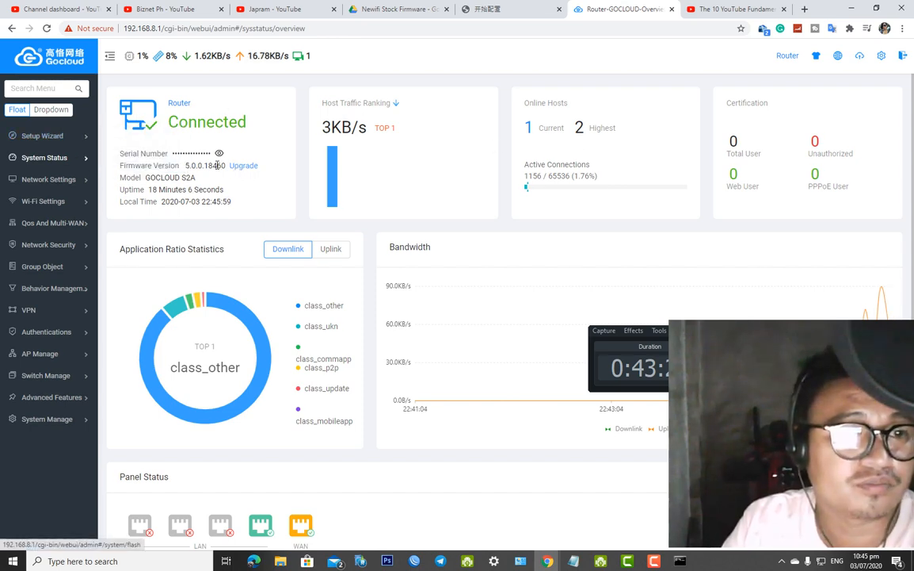
{"action": "mouse_move", "coordinate": [87, 152]}
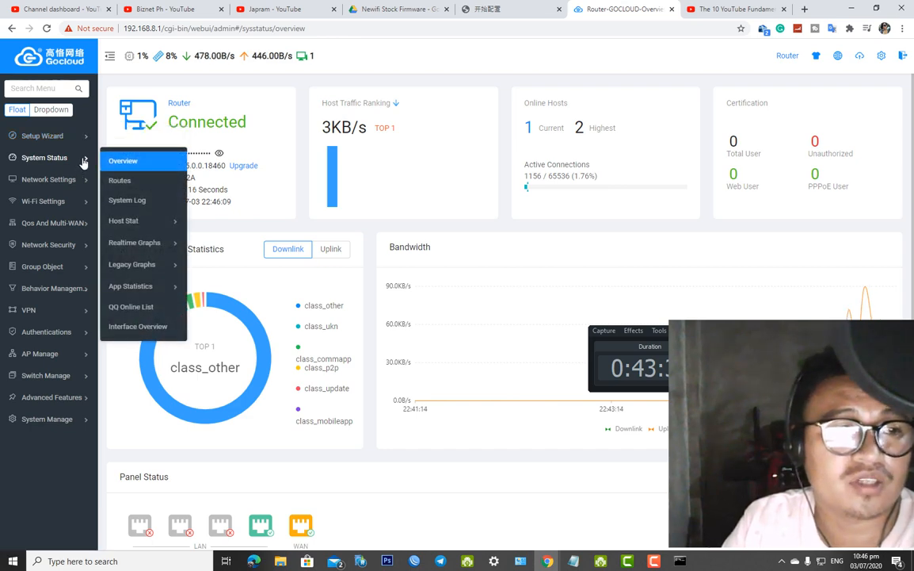
{"action": "left_click", "coordinate": [122, 186]}
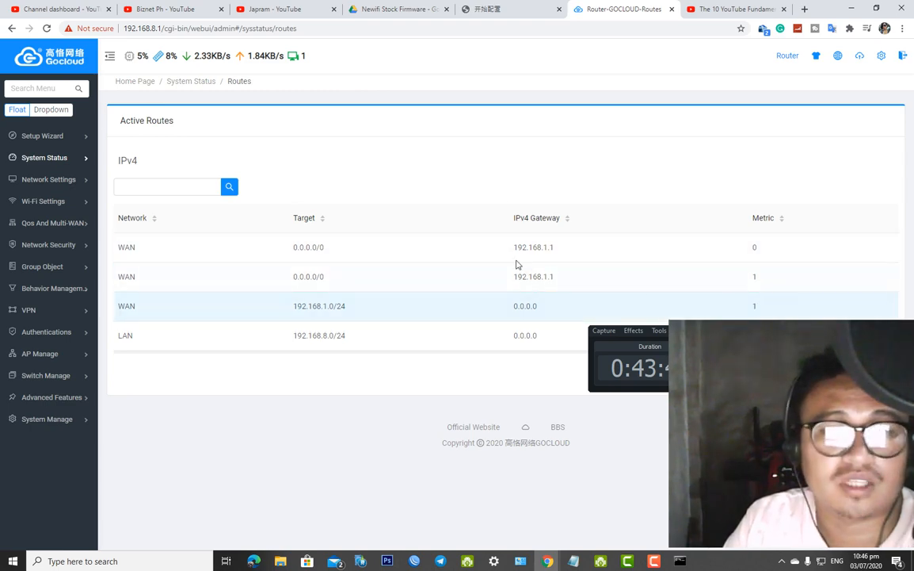
Open the DHCP page showing the 192.168.8.2–192.168.8.254 pool with 120-minute leases
{"action": "mouse_move", "coordinate": [78, 152]}
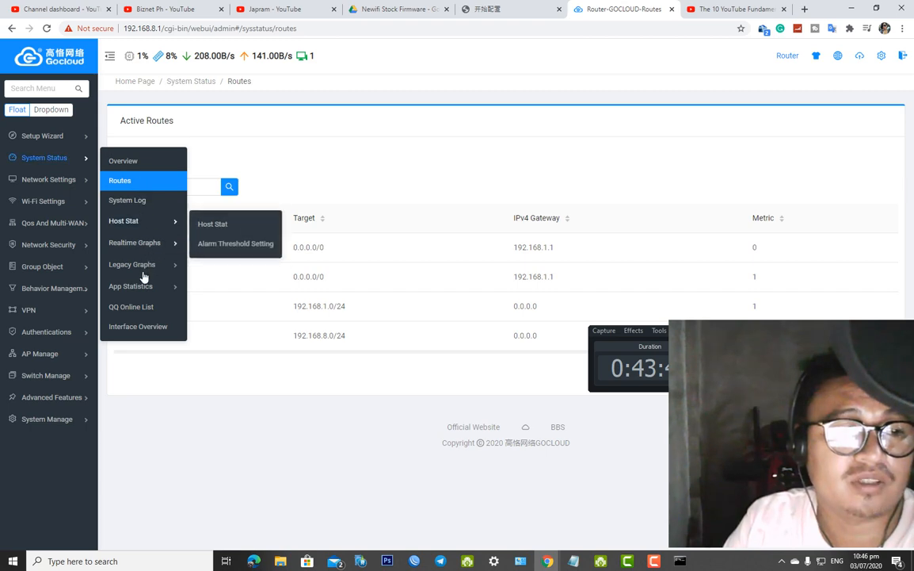
{"action": "mouse_move", "coordinate": [82, 184]}
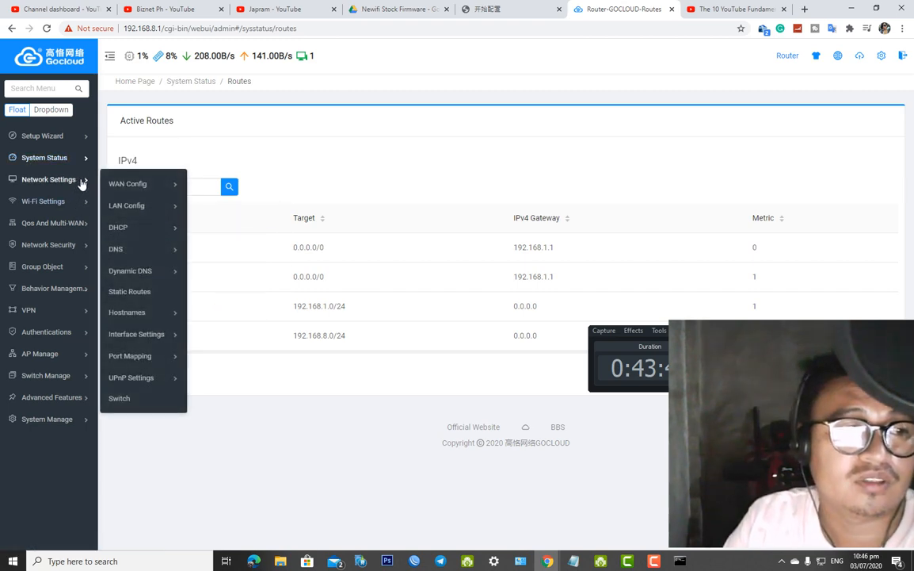
{"action": "mouse_move", "coordinate": [157, 236]}
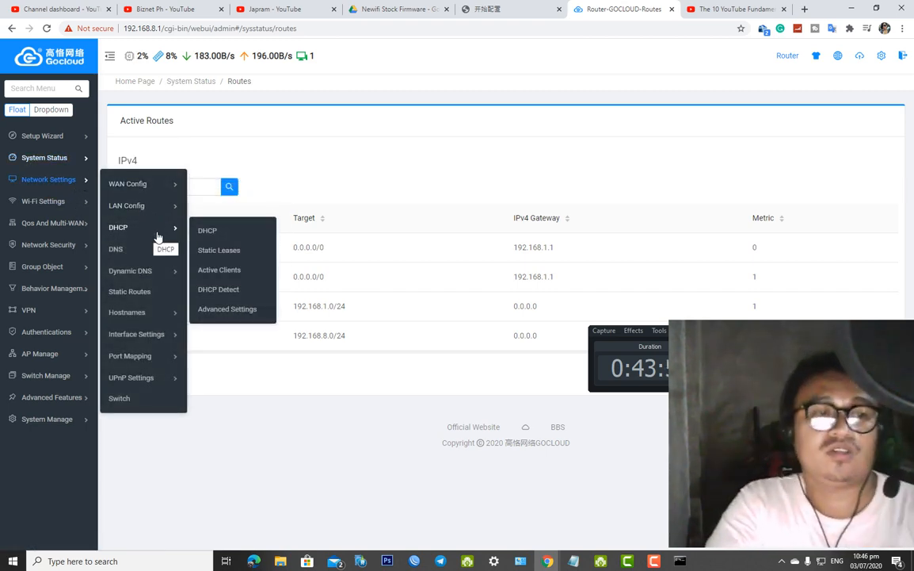
{"action": "mouse_move", "coordinate": [165, 260]}
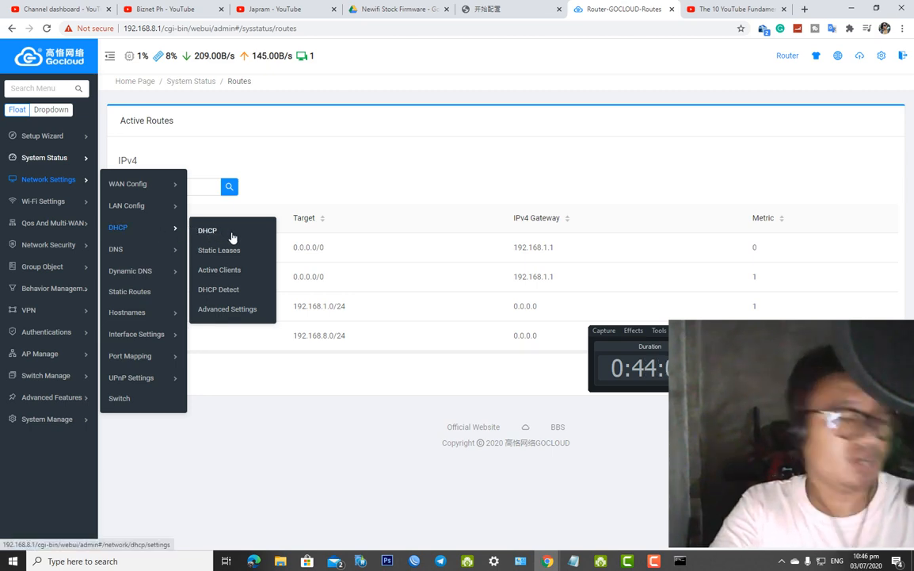
{"action": "left_click", "coordinate": [205, 230]}
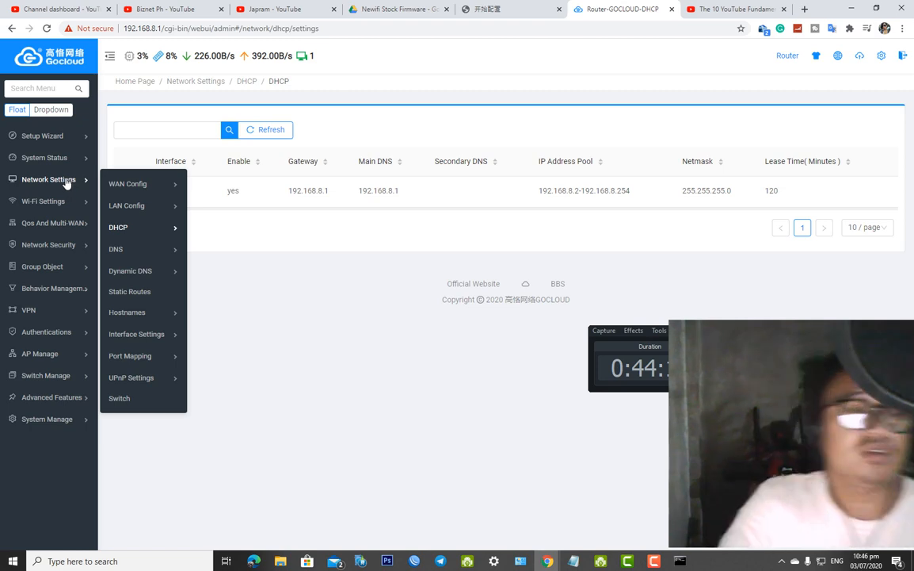
{"action": "mouse_move", "coordinate": [167, 279]}
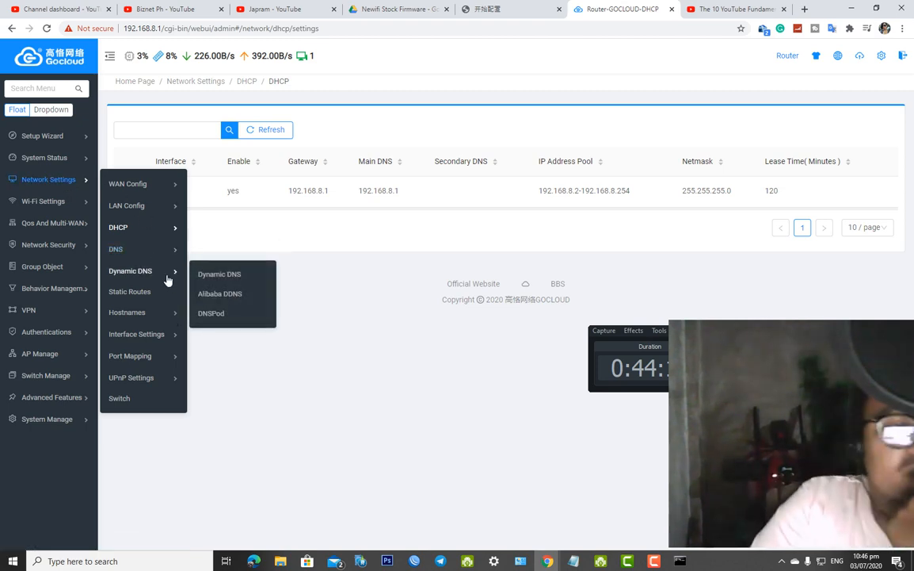
{"action": "mouse_move", "coordinate": [171, 317]}
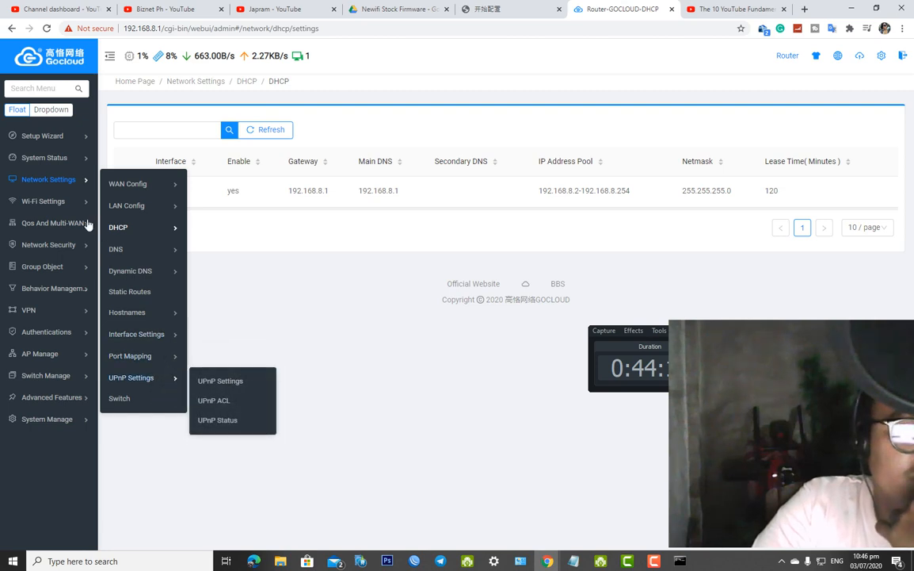
{"action": "mouse_move", "coordinate": [79, 202]}
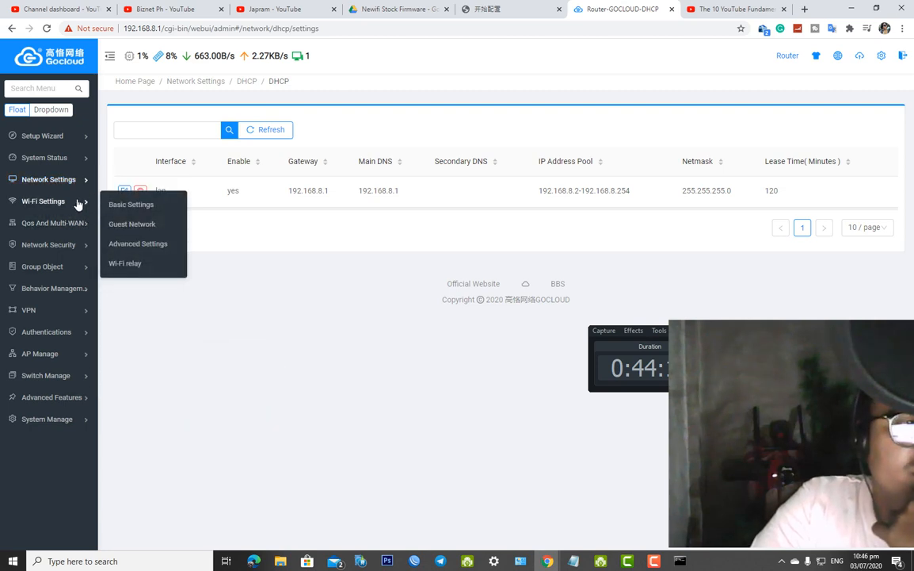
Secure the 2.4G guest network with WPA2-PSK and enter its secret key
{"action": "left_click", "coordinate": [132, 224]}
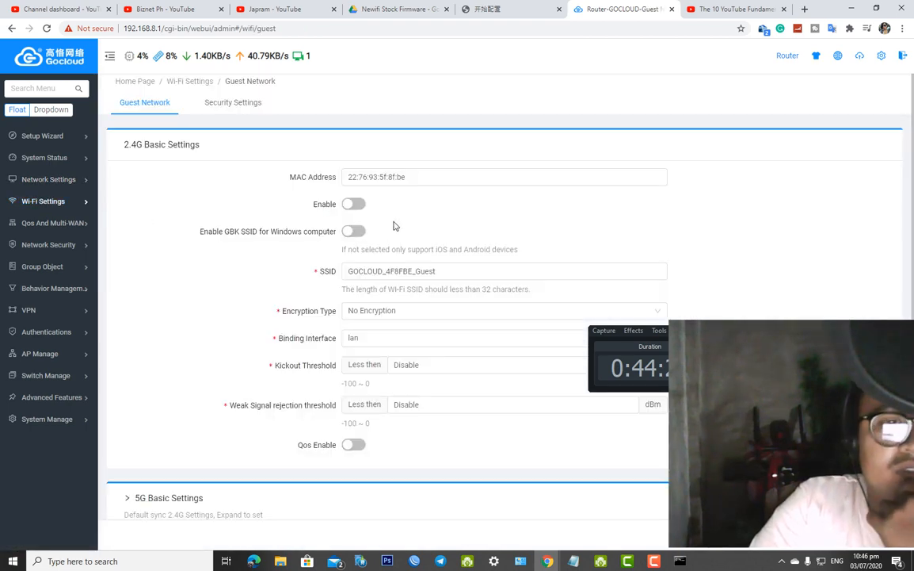
{"action": "left_click", "coordinate": [382, 314]}
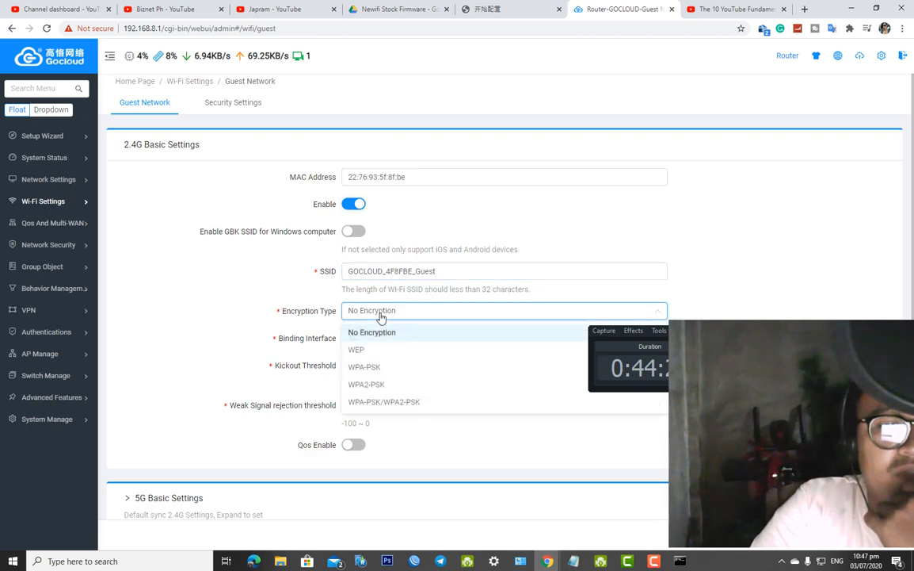
{"action": "left_click", "coordinate": [388, 385]}
{"action": "left_click", "coordinate": [386, 365]}
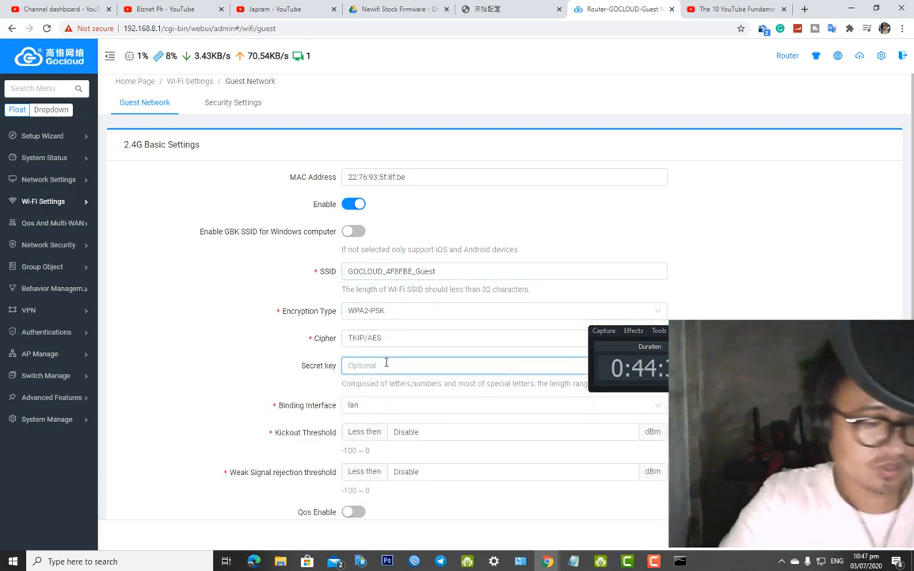
{"action": "type", "text": "admin123456"}
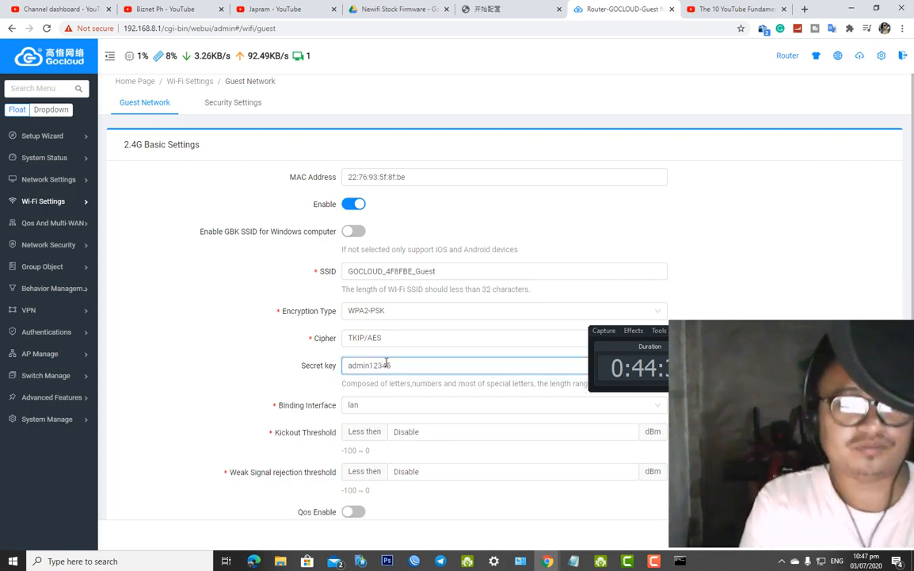
{"action": "double_click", "coordinate": [386, 364]}
{"action": "key", "text": "ctrl+c"}
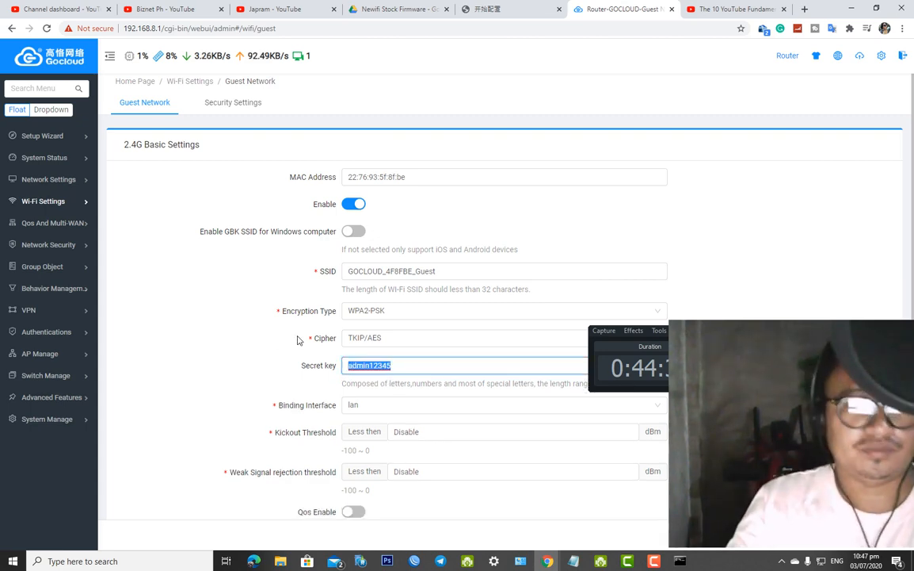
{"action": "scroll", "coordinate": [394, 330], "scroll_direction": "down", "scroll_amount": 2}
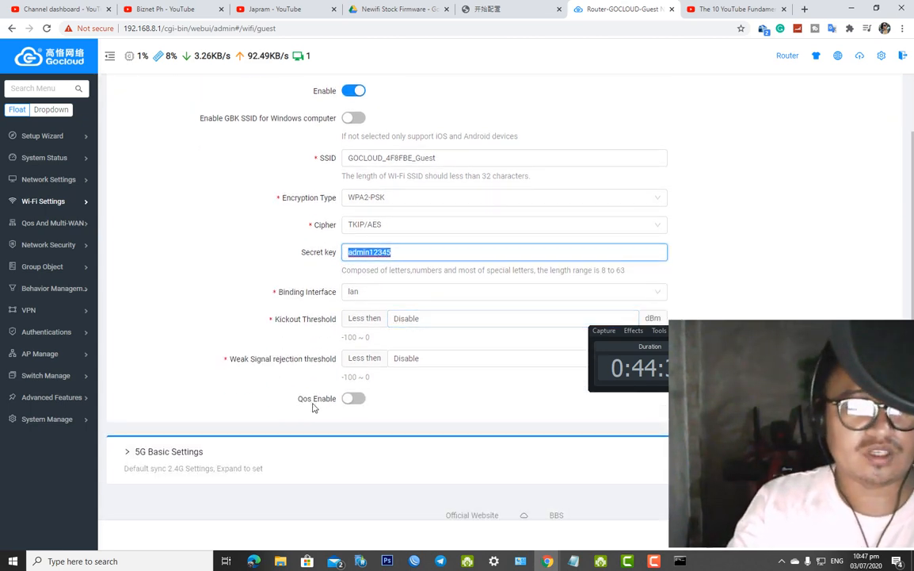
{"action": "left_click", "coordinate": [297, 438]}
Enable the 5G guest network, paste in a new name, and choose WPA2-PSK with a secret key
{"action": "scroll", "coordinate": [346, 428], "scroll_direction": "down", "scroll_amount": 2}
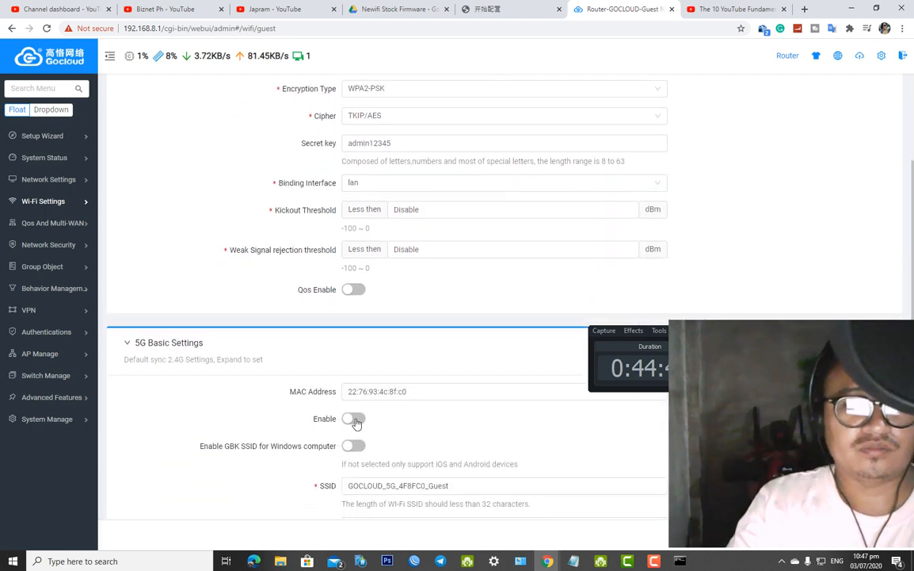
{"action": "left_click", "coordinate": [354, 418]}
{"action": "scroll", "coordinate": [416, 412], "scroll_direction": "down", "scroll_amount": 3}
{"action": "left_click_drag", "start_coordinate": [478, 322], "coordinate": [302, 301]}
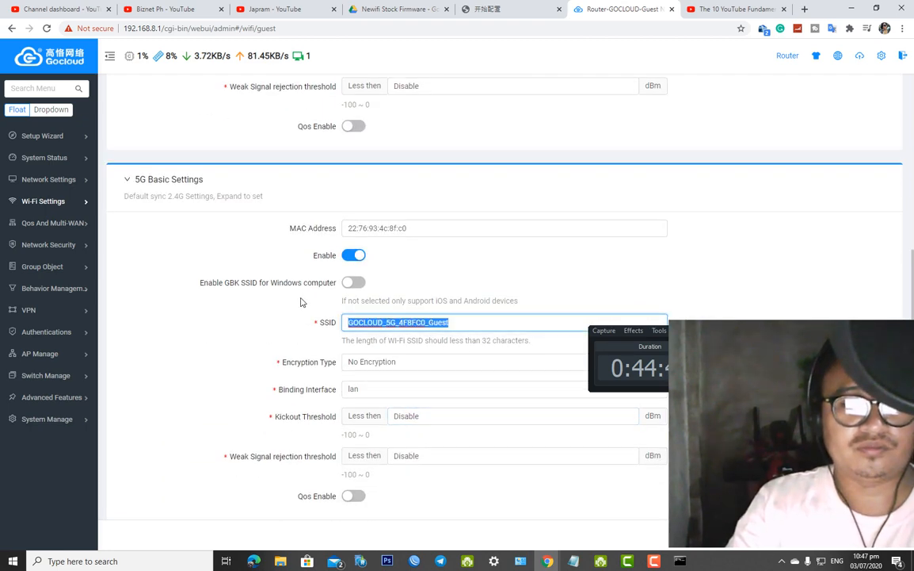
{"action": "key", "text": "ctrl+v"}
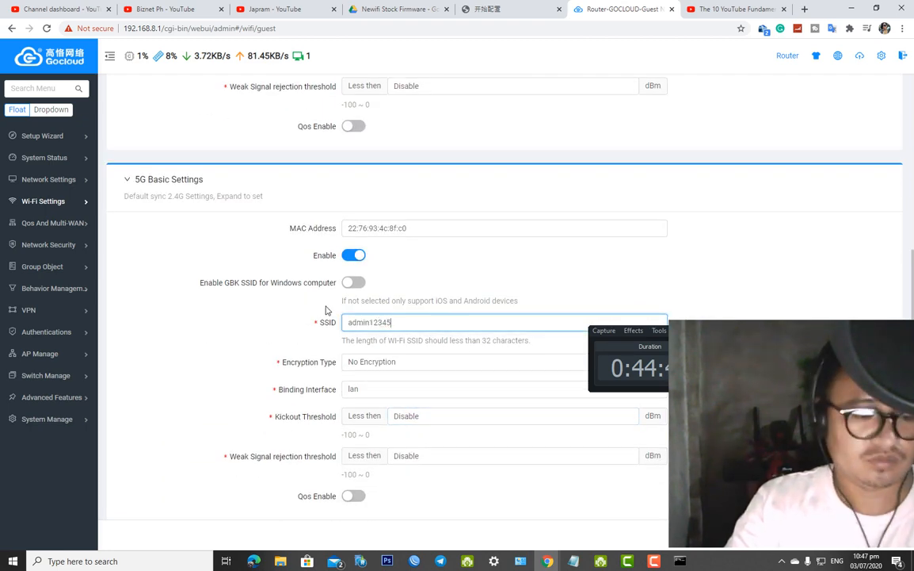
{"action": "left_click", "coordinate": [389, 366]}
{"action": "left_click", "coordinate": [387, 437]}
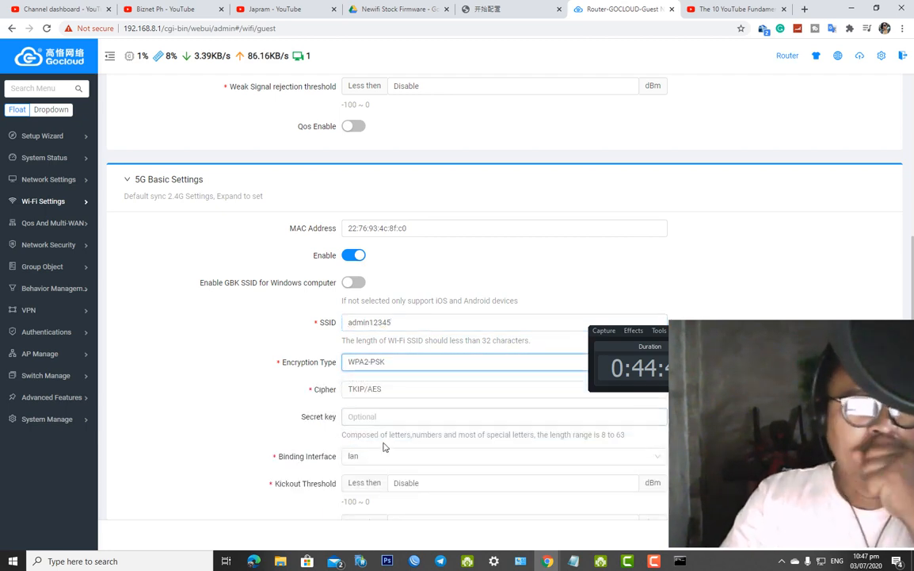
{"action": "left_click", "coordinate": [389, 415]}
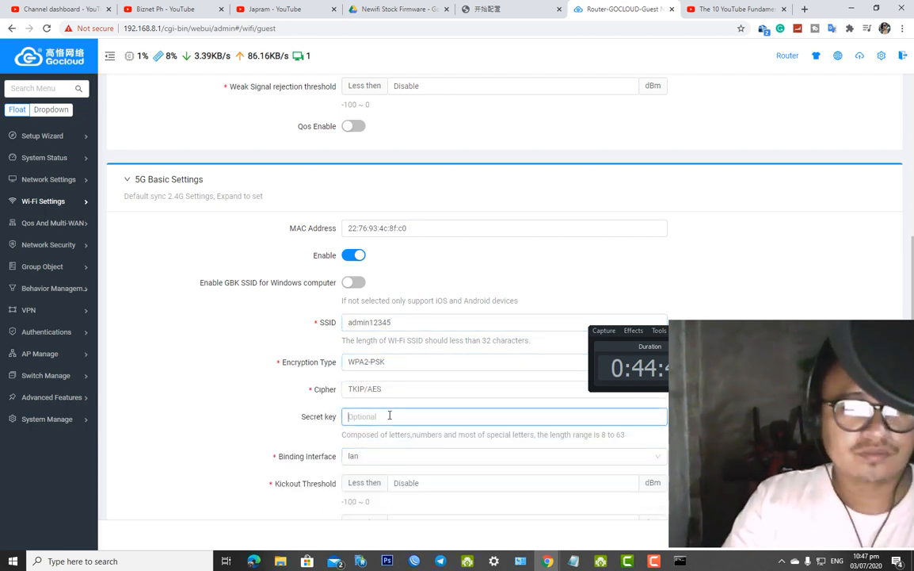
{"action": "left_click", "coordinate": [408, 366]}
{"action": "left_click", "coordinate": [414, 365]}
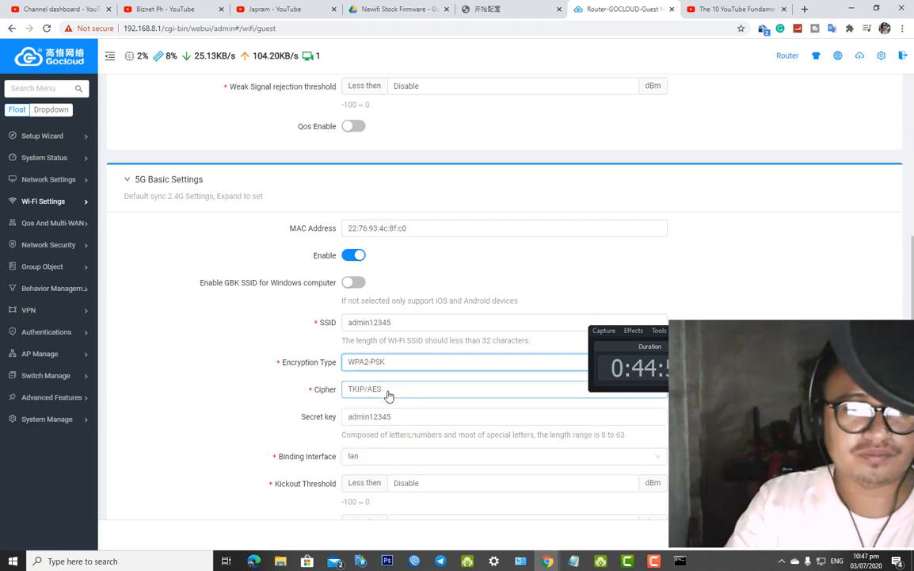
{"action": "left_click", "coordinate": [392, 418]}
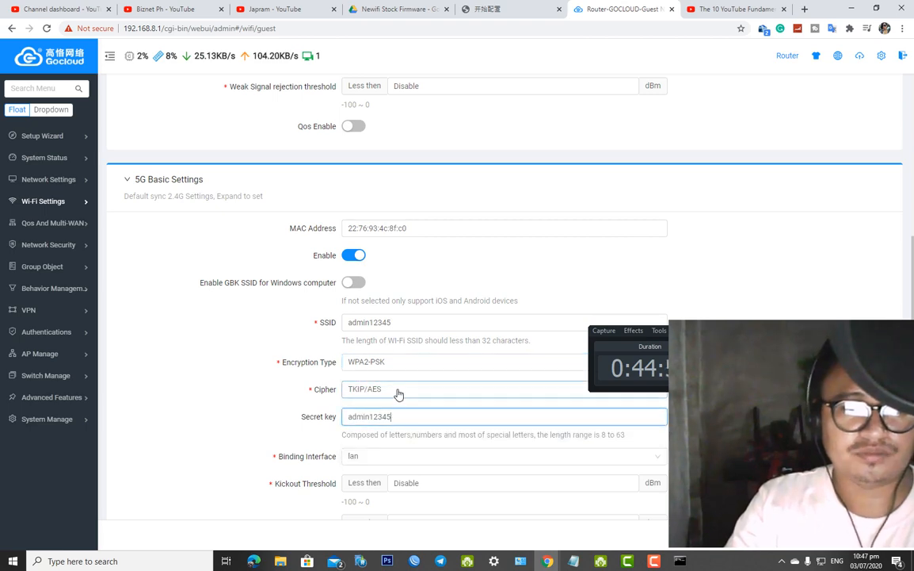
Rename the 5G guest network to 'Guest 5Ghz', keep WPA2-PSK, and save
{"action": "scroll", "coordinate": [397, 393], "scroll_direction": "down", "scroll_amount": 2}
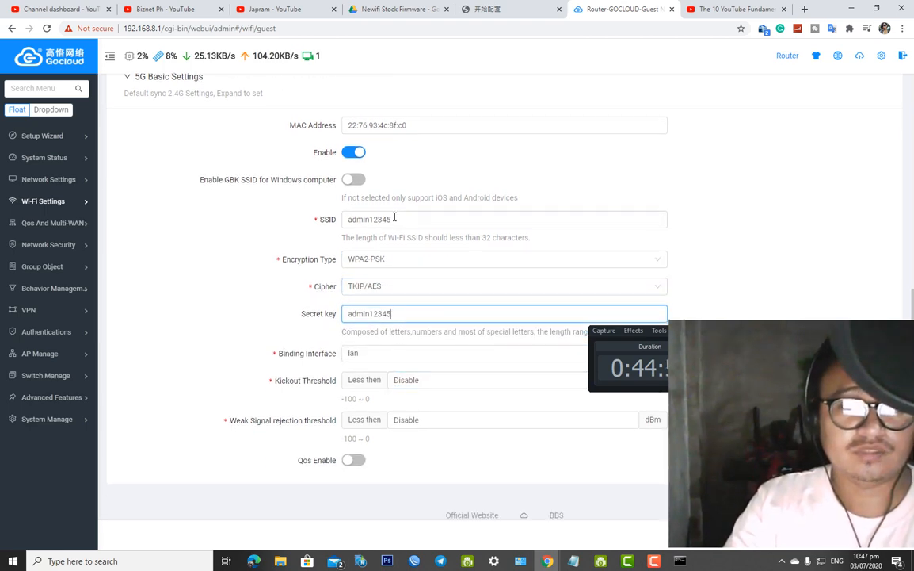
{"action": "left_click_drag", "start_coordinate": [393, 219], "coordinate": [323, 211]}
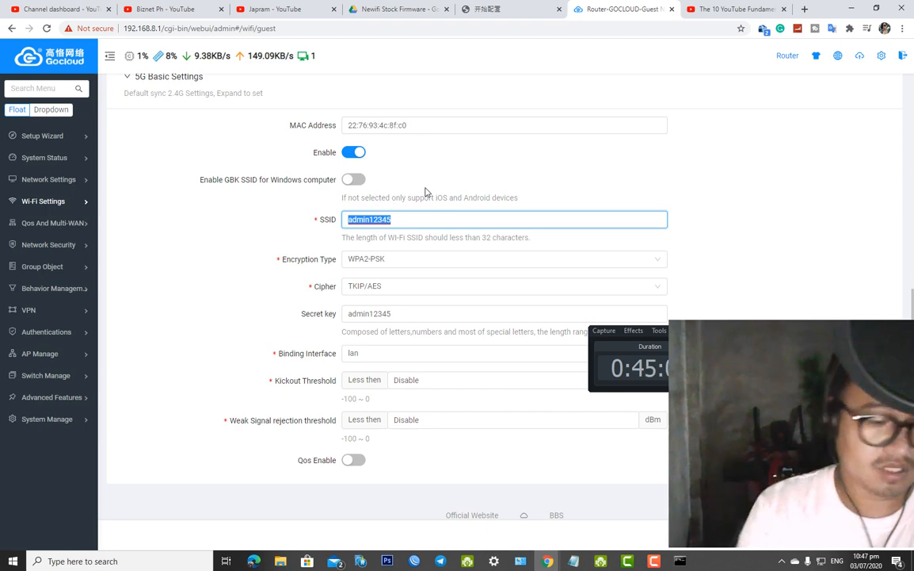
{"action": "type", "text": "Guest 5Ghz"}
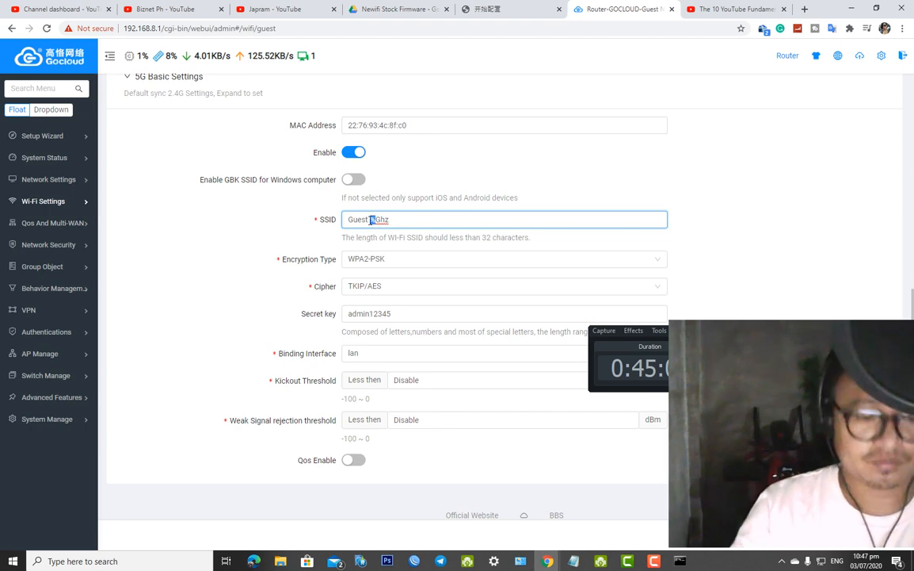
{"action": "left_click", "coordinate": [420, 259]}
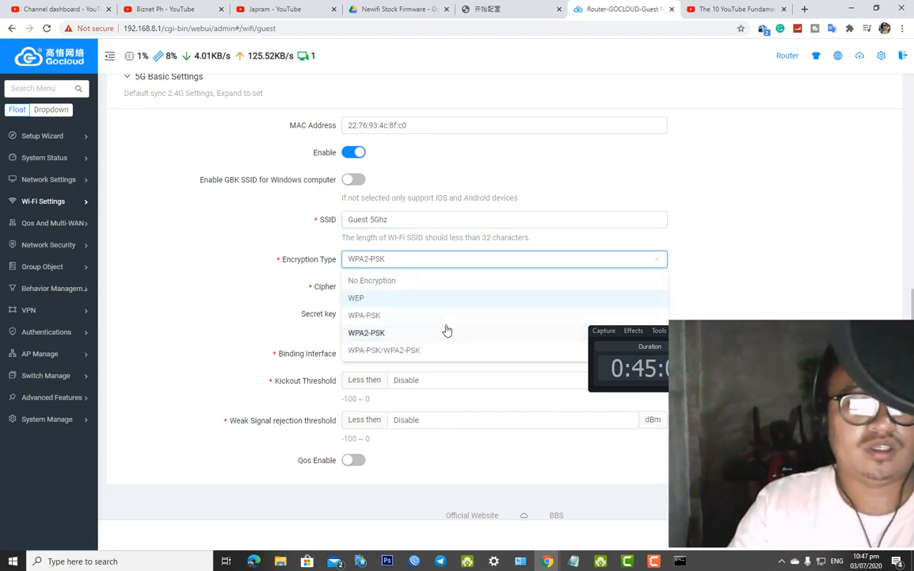
{"action": "left_click", "coordinate": [475, 420]}
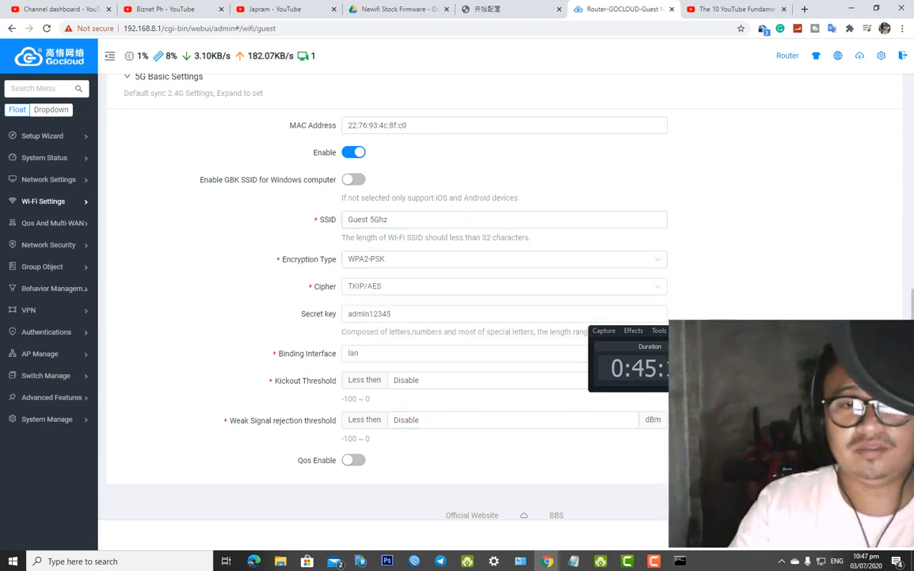
{"action": "key", "text": "Return"}
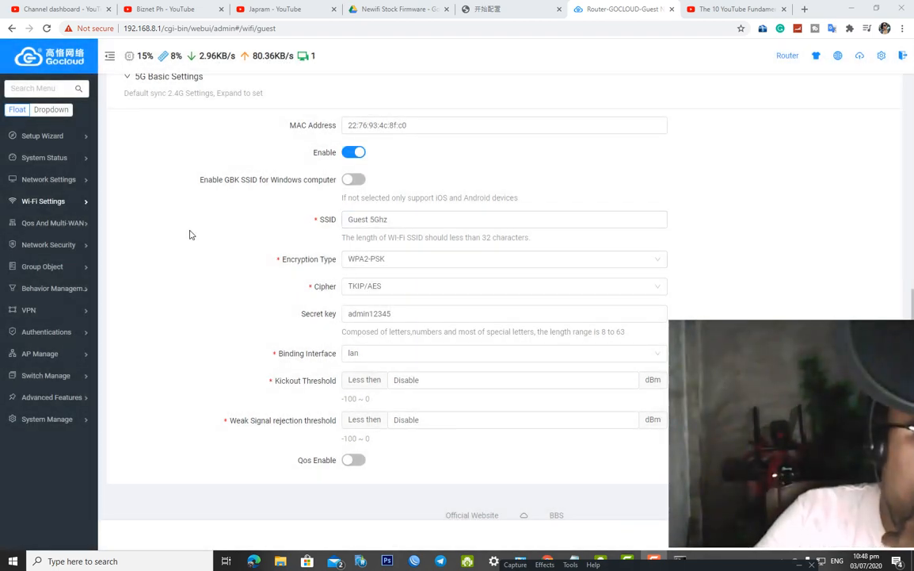
Open the Smart QoS Control Custom rules page, whose rule list is still empty
{"action": "mouse_move", "coordinate": [57, 223]}
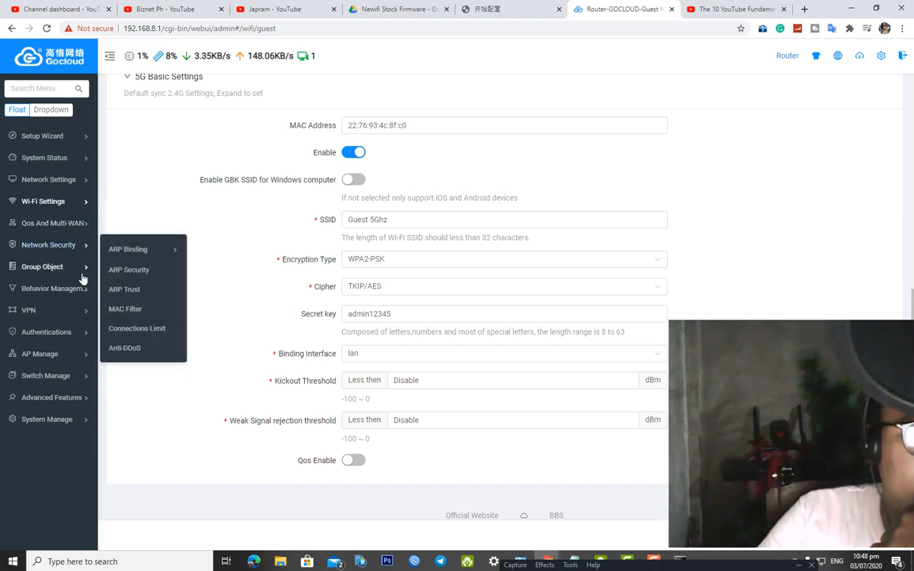
{"action": "mouse_move", "coordinate": [82, 277]}
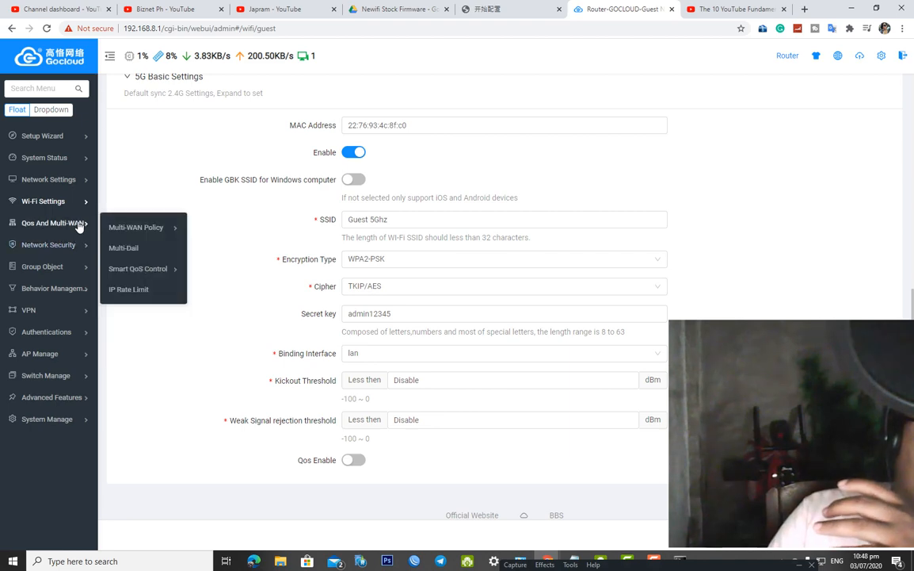
{"action": "mouse_move", "coordinate": [141, 270]}
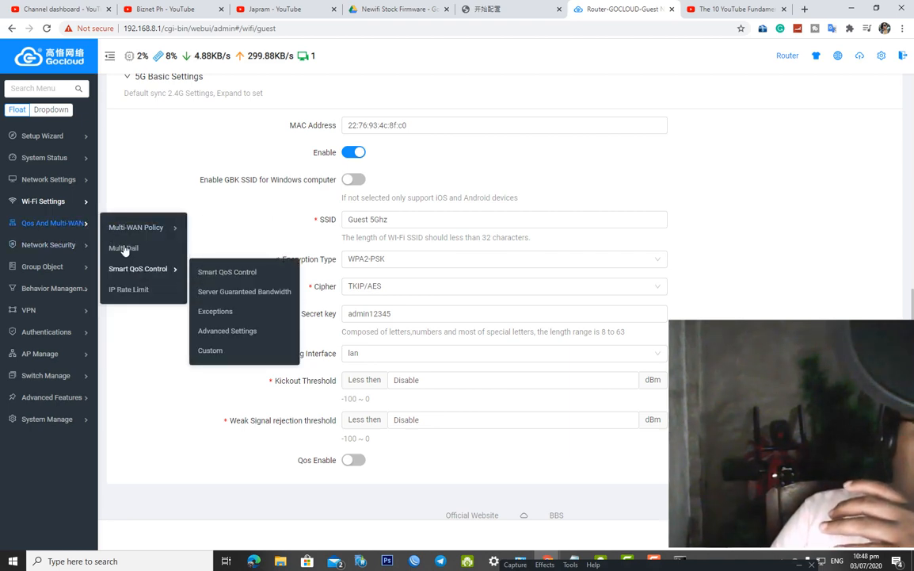
{"action": "left_click", "coordinate": [228, 356]}
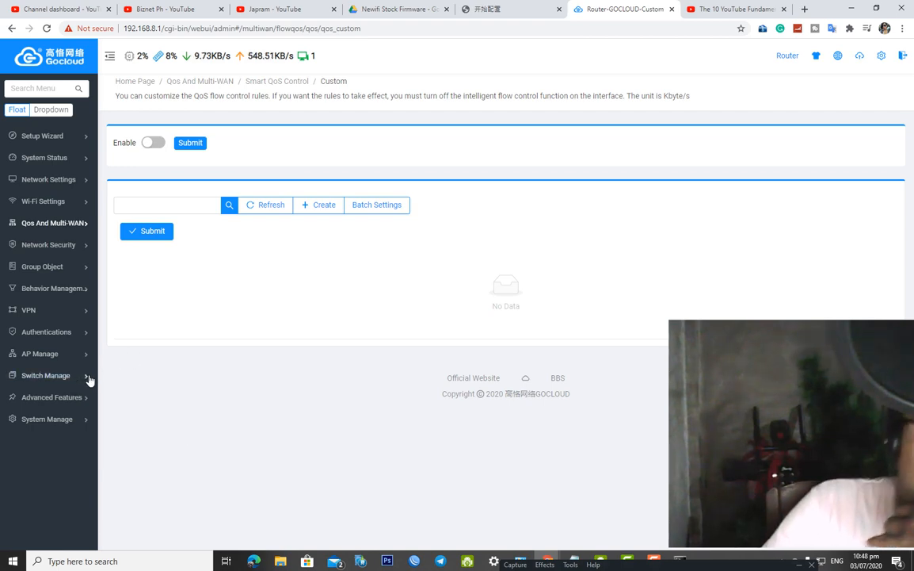
{"action": "mouse_move", "coordinate": [90, 380]}
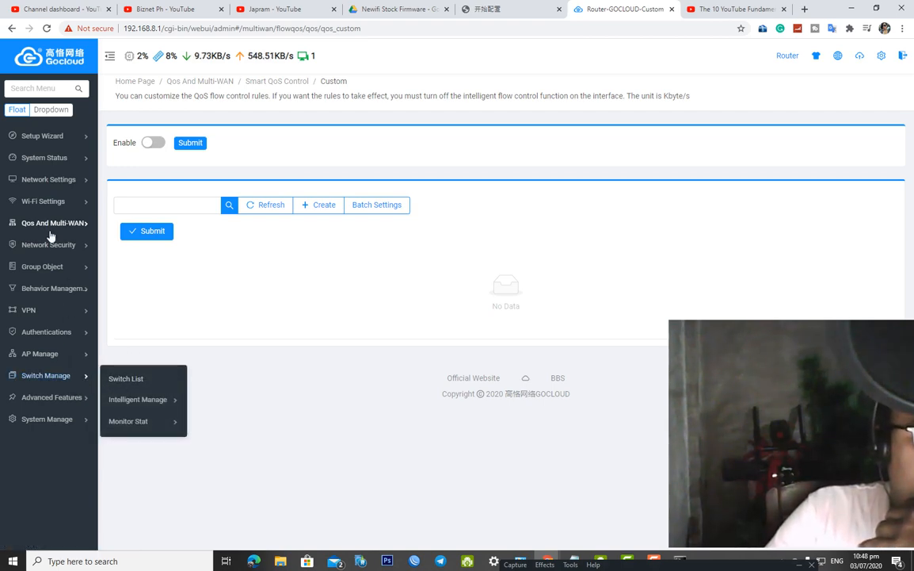
{"action": "mouse_move", "coordinate": [82, 189]}
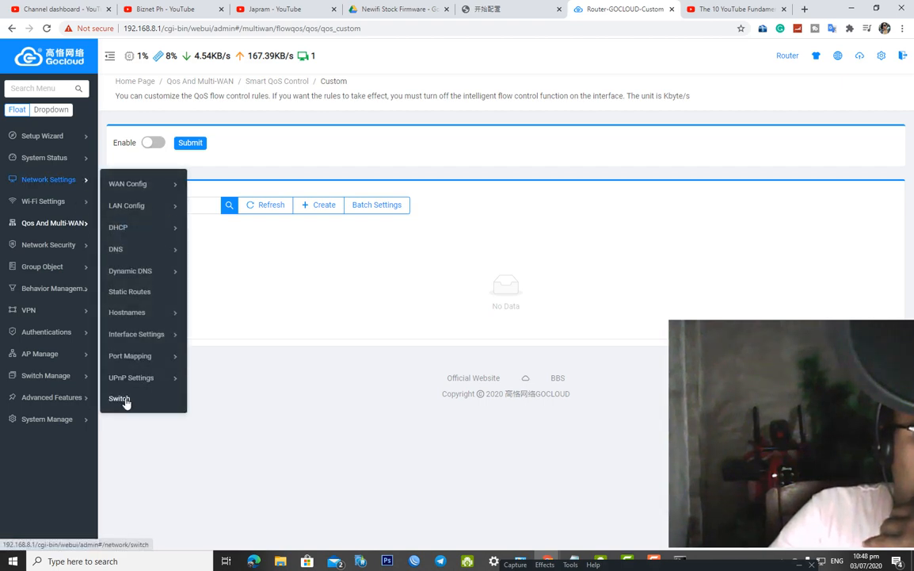
Open the Switch page showing VLAN 1 untagged on ports 1–4 and VLAN 5 on port 5
{"action": "left_click", "coordinate": [120, 398]}
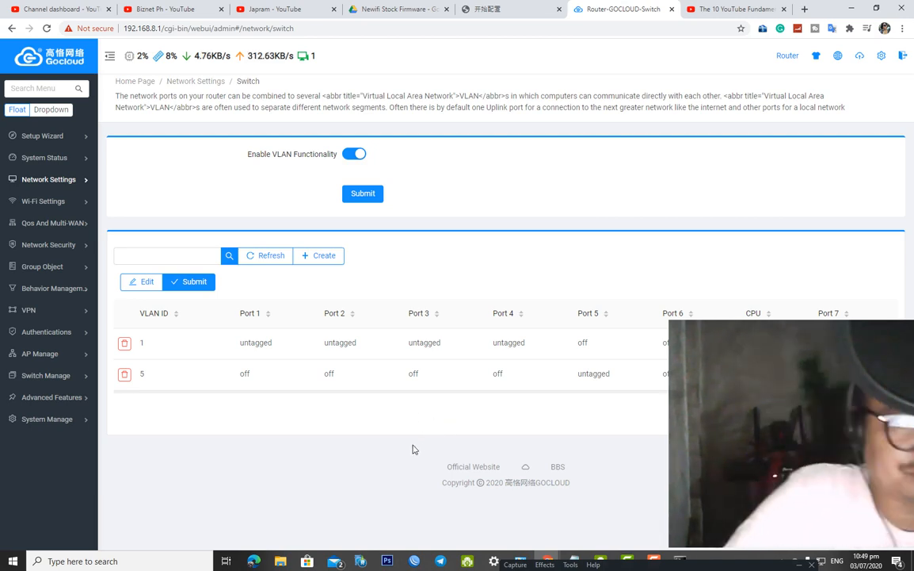
{"action": "mouse_move", "coordinate": [56, 396]}
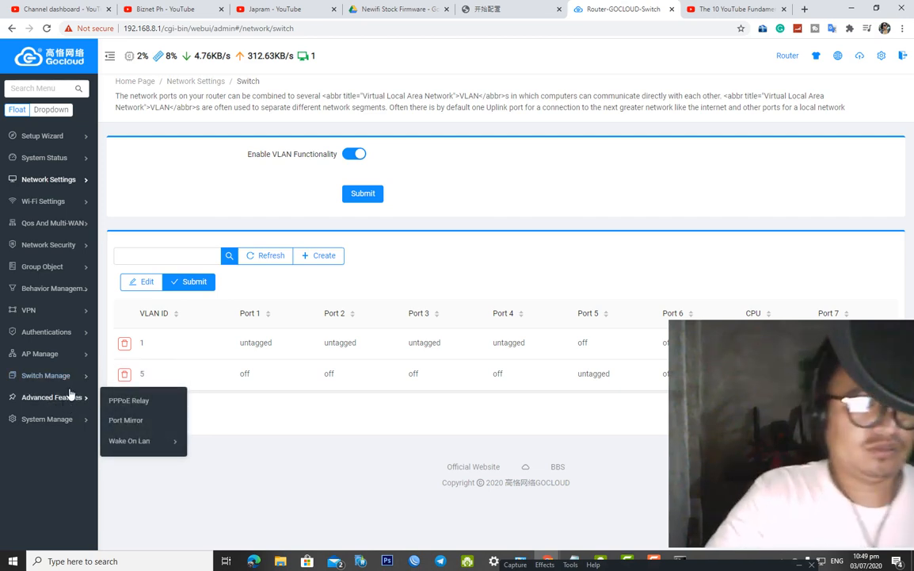
{"action": "mouse_move", "coordinate": [72, 319]}
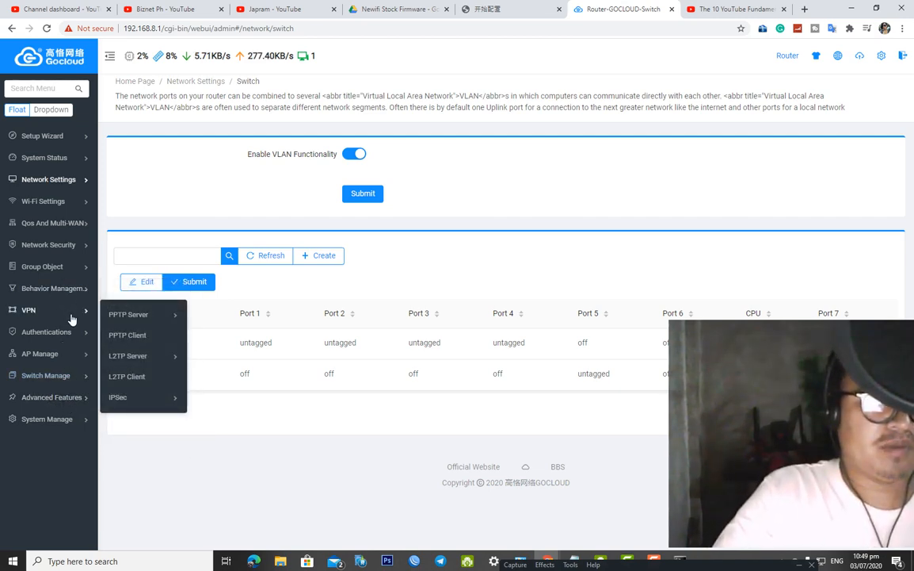
{"action": "mouse_move", "coordinate": [79, 295]}
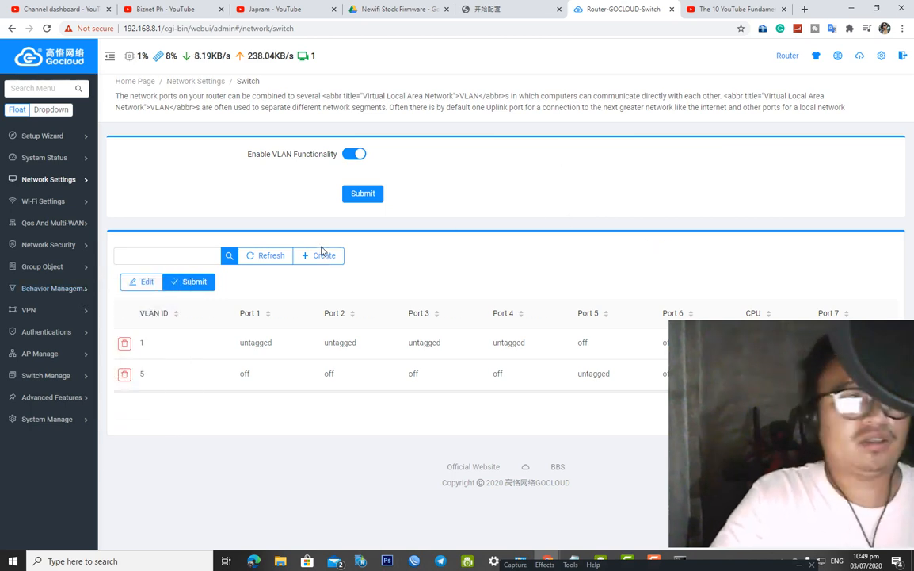
{"action": "mouse_move", "coordinate": [33, 143]}
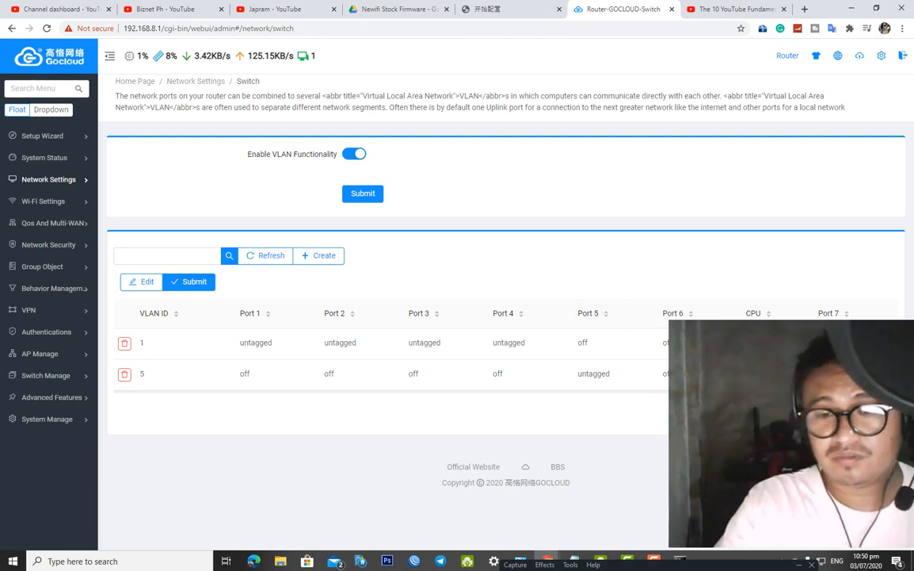
{"action": "left_click", "coordinate": [680, 559]}
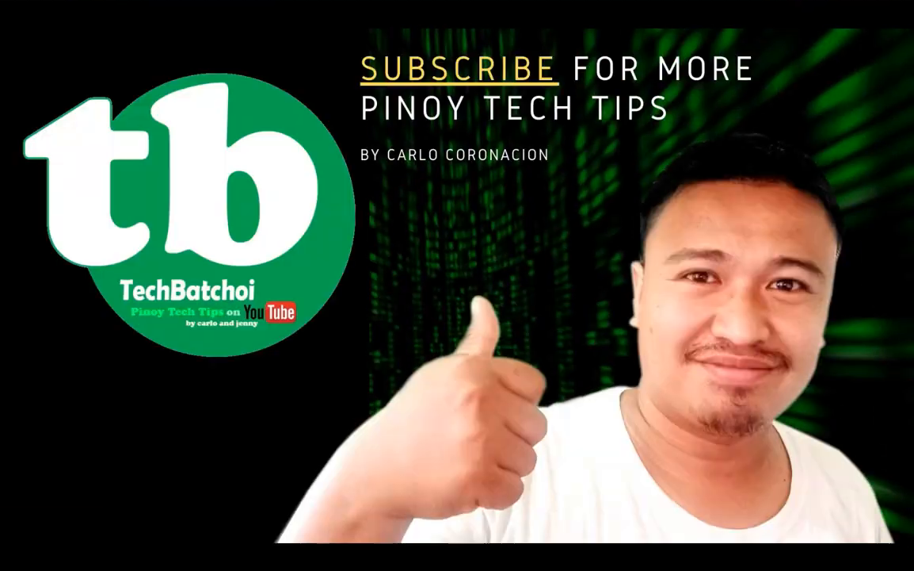